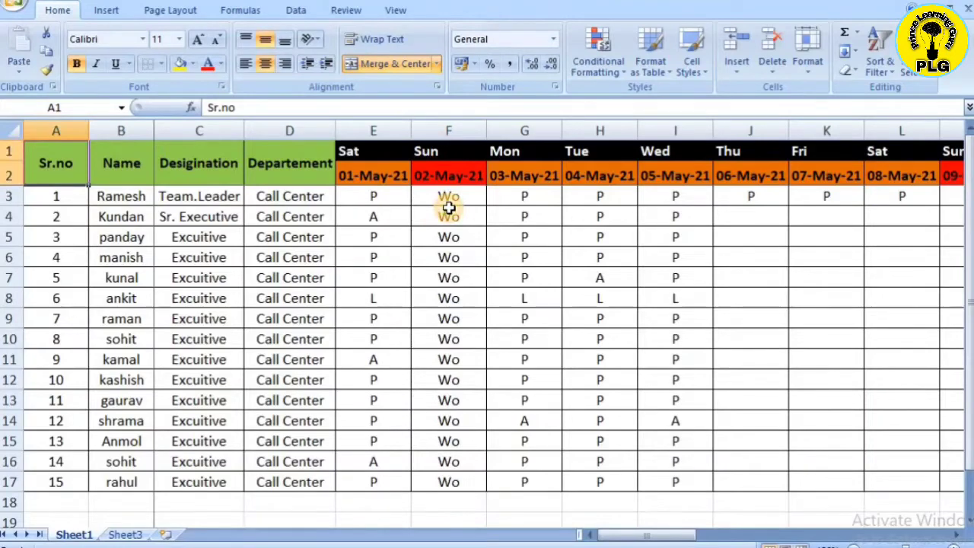
- Examine the finished attendance sheet across its daily date columns and the total columns at its end
{"action": "key", "text": "Right"}
{"action": "key", "text": "Right"}
{"action": "key", "text": "Right"}
{"action": "key", "text": "Right"}
{"action": "key", "text": "Down"}
{"action": "key", "text": "Right"}
{"action": "key", "text": "Right"}
{"action": "key", "text": "Right"}
{"action": "key", "text": "Right"}
{"action": "key", "text": "Right"}
{"action": "key", "text": "Right"}
{"action": "key", "text": "Right"}
{"action": "key", "text": "Right"}
{"action": "key", "text": "Right"}
{"action": "key", "text": "Right"}
{"action": "key", "text": "Right"}
{"action": "key", "text": "Right"}
{"action": "key", "text": "Right"}
{"action": "key", "text": "Right"}
{"action": "key", "text": "Right"}
{"action": "key", "text": "Right"}
{"action": "key", "text": "Right"}
{"action": "key", "text": "Right"}
{"action": "key", "text": "Right"}
{"action": "key", "text": "Right"}
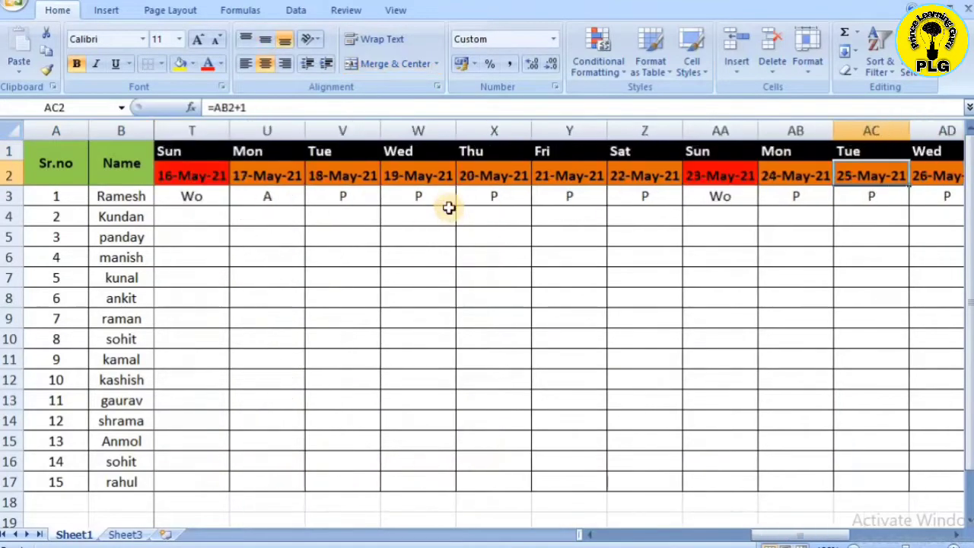
{"action": "key", "text": "Right"}
{"action": "key", "text": "Right"}
{"action": "key", "text": "Right"}
{"action": "key", "text": "Right"}
{"action": "key", "text": "Right"}
{"action": "key", "text": "Right"}
{"action": "key", "text": "Right"}
{"action": "key", "text": "Right"}
{"action": "key", "text": "Right"}
{"action": "key", "text": "Right"}
{"action": "key", "text": "Right"}
{"action": "key", "text": "Right"}
{"action": "key", "text": "Right"}
{"action": "key", "text": "Right"}
{"action": "key", "text": "Left"}
{"action": "key", "text": "Left"}
{"action": "key", "text": "Left"}
{"action": "key", "text": "Left"}
{"action": "key", "text": "Left"}
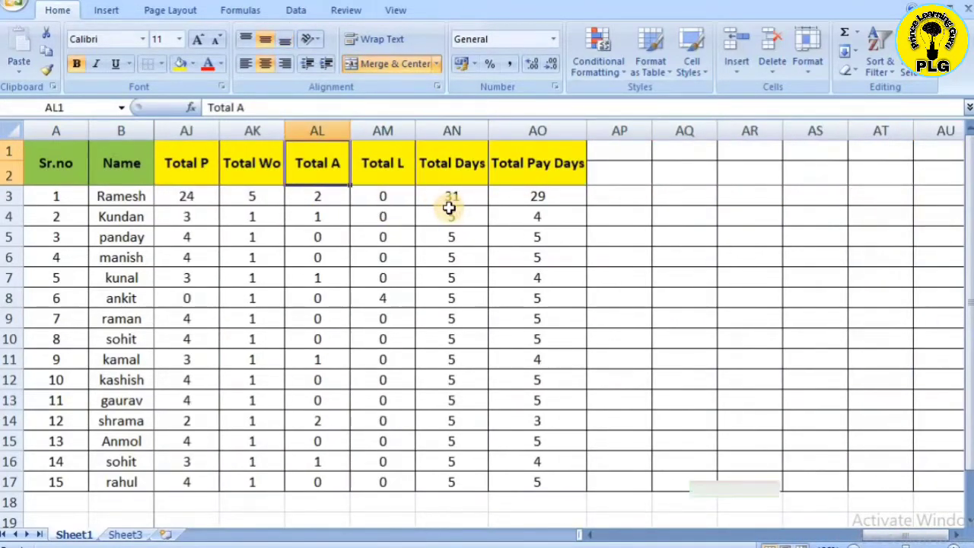
{"action": "key", "text": "Left"}
{"action": "key", "text": "Left"}
{"action": "key", "text": "Left"}
{"action": "key", "text": "Left"}
{"action": "key", "text": "Left"}
{"action": "key", "text": "Left"}
{"action": "key", "text": "Left"}
{"action": "key", "text": "Left"}
{"action": "key", "text": "Left"}
{"action": "key", "text": "Left"}
{"action": "key", "text": "Left"}
{"action": "key", "text": "Left"}
{"action": "key", "text": "Left"}
{"action": "key", "text": "Left"}
{"action": "key", "text": "Left"}
{"action": "key", "text": "Left"}
{"action": "key", "text": "Left"}
{"action": "key", "text": "Left"}
{"action": "key", "text": "Left"}
{"action": "key", "text": "Left"}
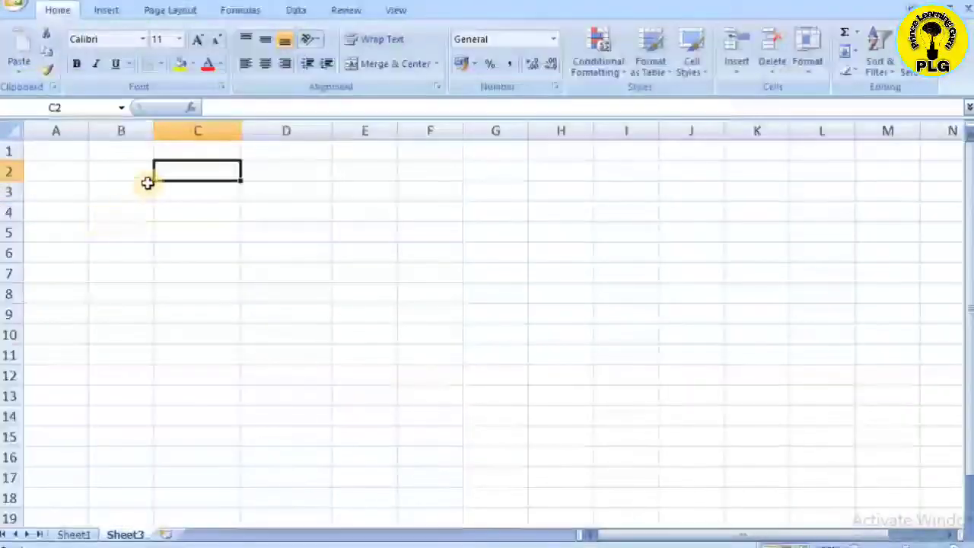
- Enter the headers Sr no, name, Desination and Departement in cells A2 to D2 of Sheet3
{"action": "left_click", "coordinate": [53, 174]}
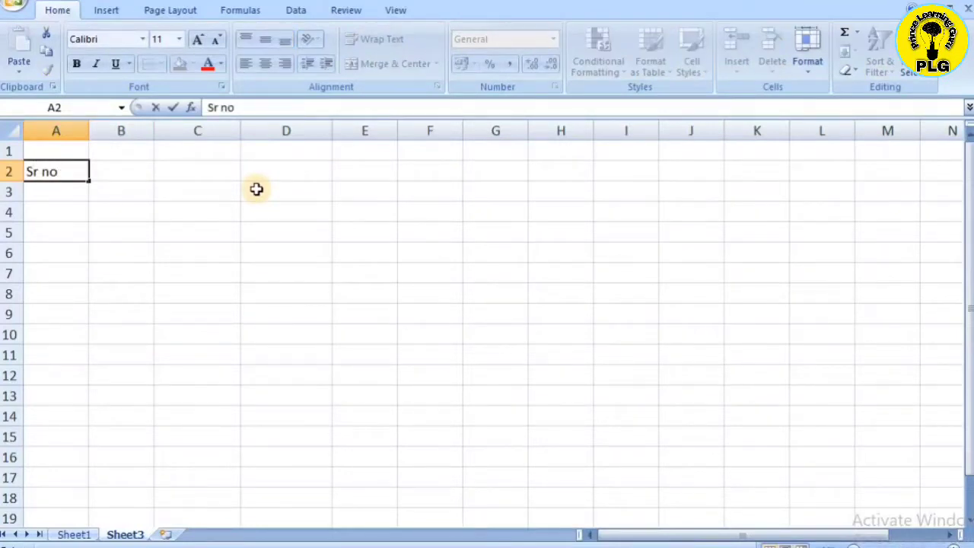
{"action": "key", "text": "Tab"}
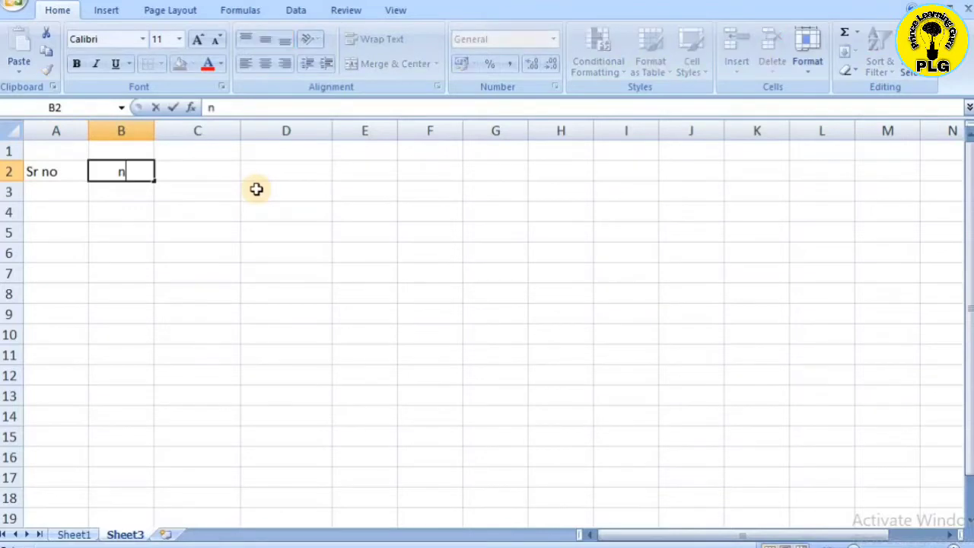
{"action": "key", "text": "Tab"}
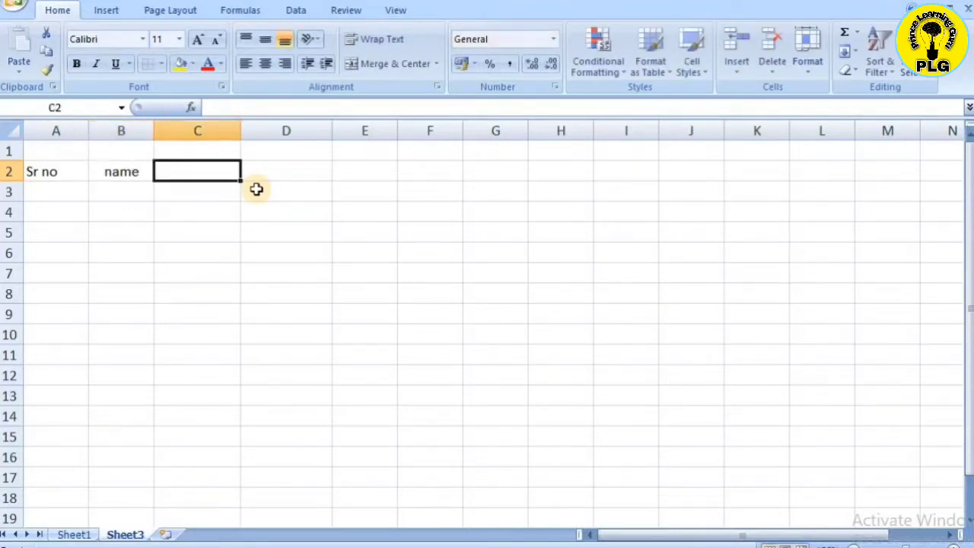
{"action": "type", "text": "S"}
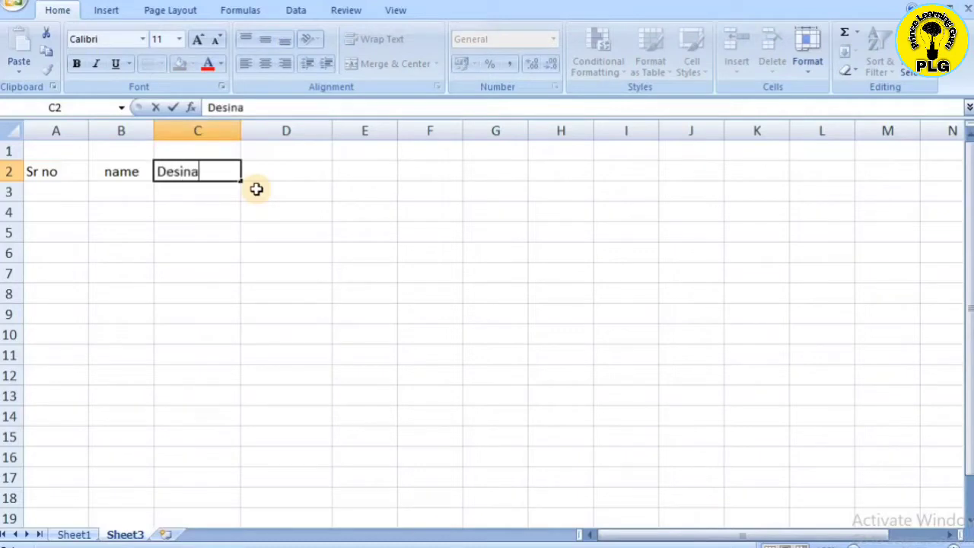
{"action": "key", "text": "Tab"}
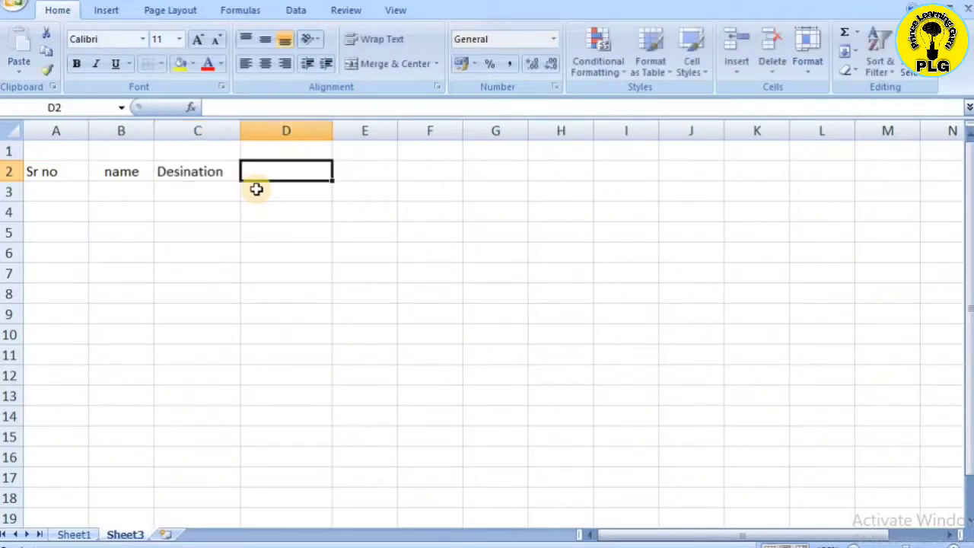
{"action": "type", "text": "Departement"}
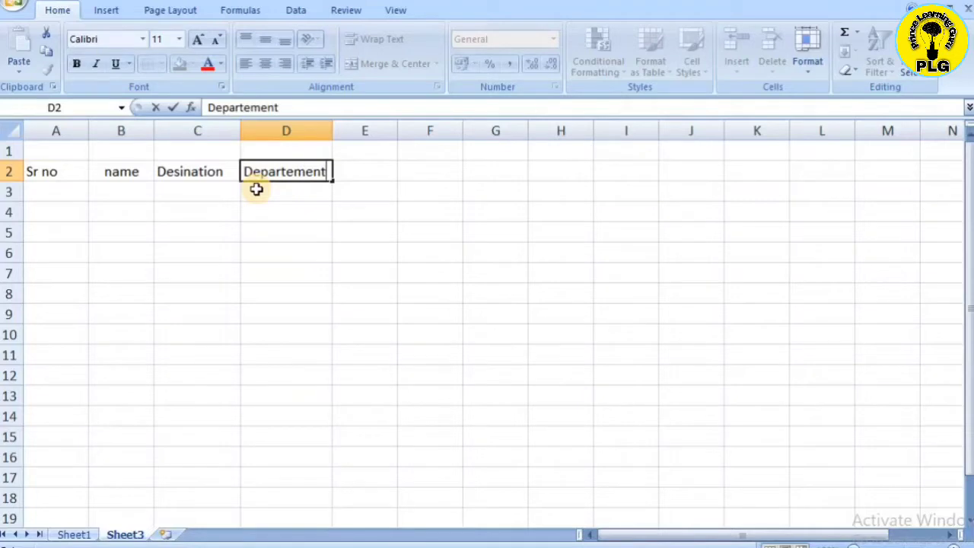
{"action": "key", "text": "Return"}
- Start the serial numbers with 1 in A3 and the formula =A3+1 in A4
{"action": "key", "text": "Right"}
{"action": "key", "text": "Right"}
{"action": "key", "text": "Left"}
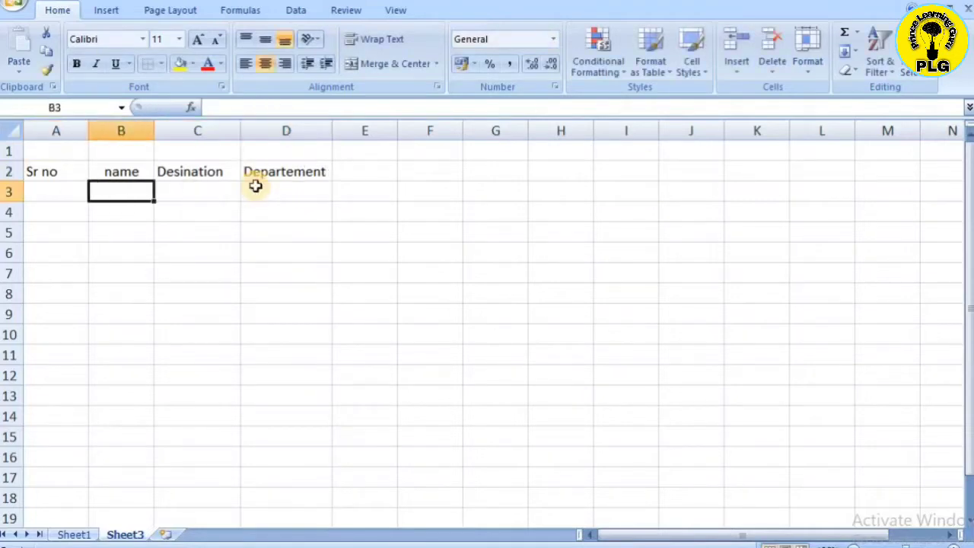
{"action": "key", "text": "Left"}
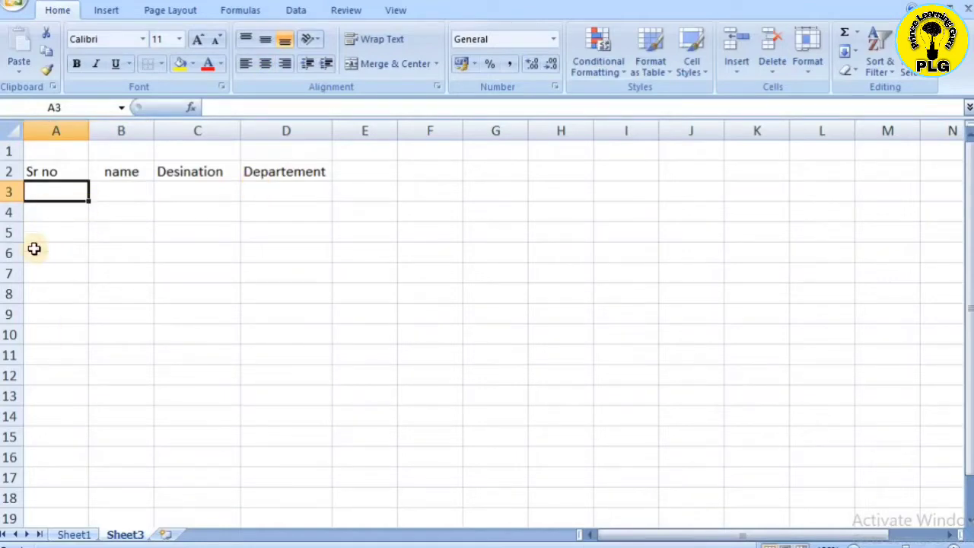
{"action": "type", "text": "1"}
{"action": "key", "text": "Return"}
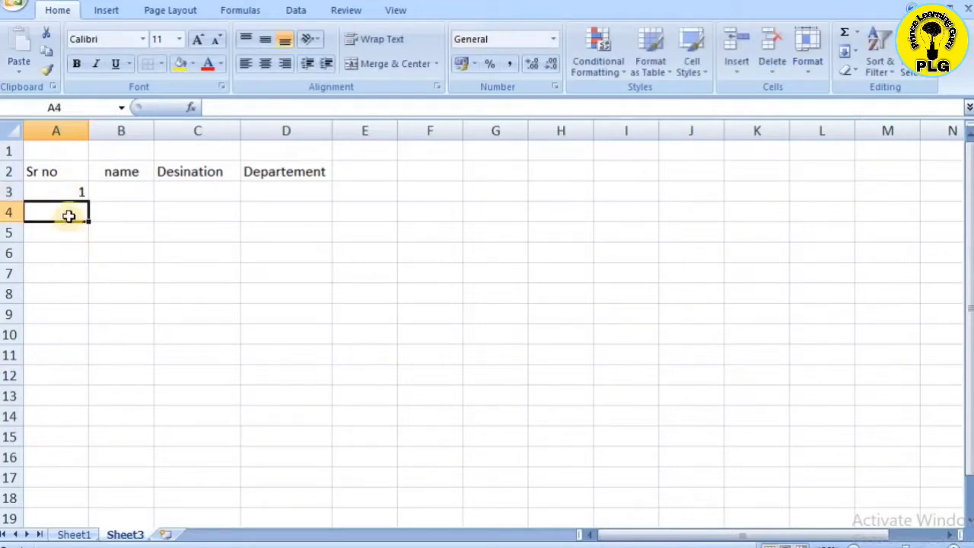
{"action": "type", "text": "="}
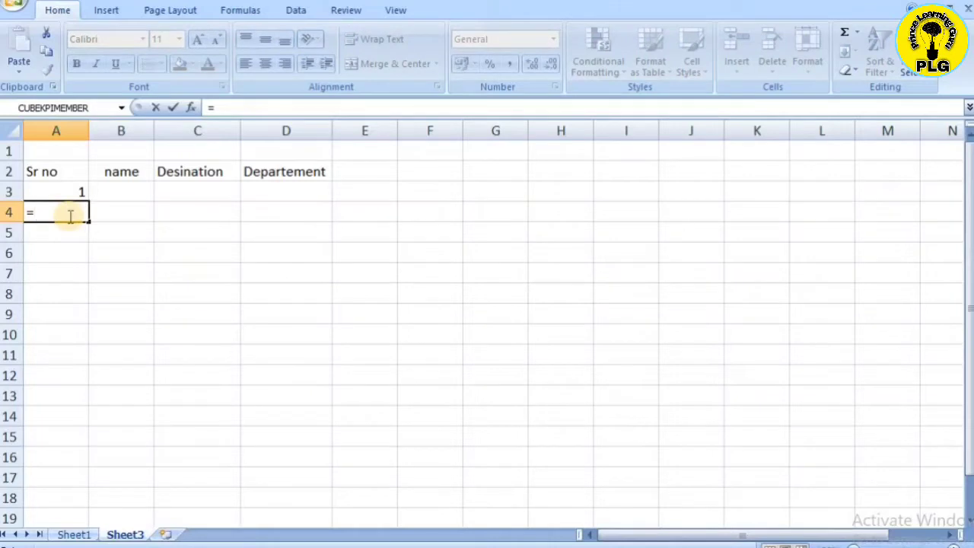
{"action": "left_click", "coordinate": [66, 188]}
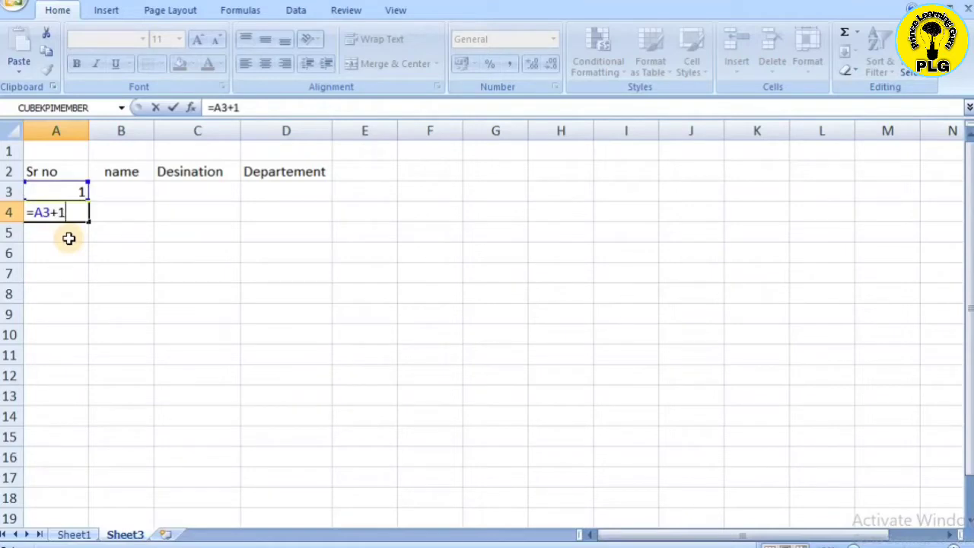
{"action": "type", "text": "+1"}
{"action": "key", "text": "Return"}
- Fill the serial number formula from A4 down to A16
{"action": "left_click", "coordinate": [61, 214]}
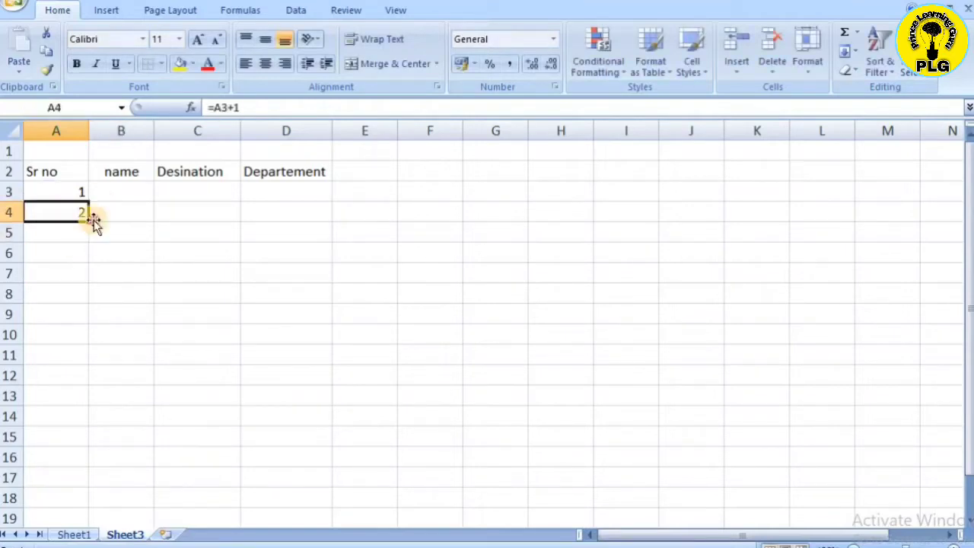
{"action": "key", "text": "shift+Down"}
{"action": "key", "text": "shift+Down"}
{"action": "key", "text": "shift+Down"}
{"action": "key", "text": "shift+Down"}
{"action": "key", "text": "shift+Down"}
{"action": "key", "text": "shift+Down"}
{"action": "key", "text": "shift+Down"}
{"action": "key", "text": "shift+Down"}
{"action": "key", "text": "shift+Down"}
{"action": "key", "text": "shift+Down"}
{"action": "key", "text": "shift+Down"}
{"action": "key", "text": "shift+Down"}
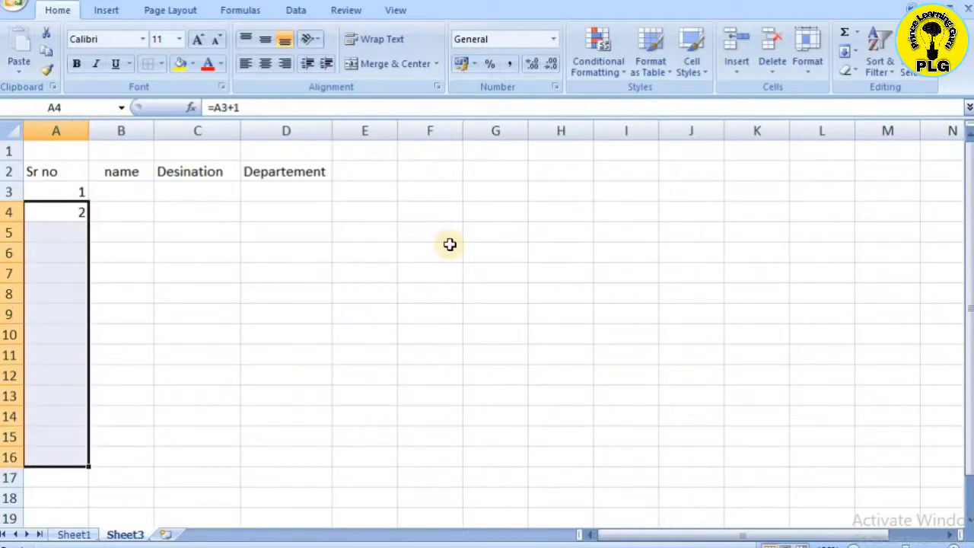
{"action": "key", "text": "Right"}
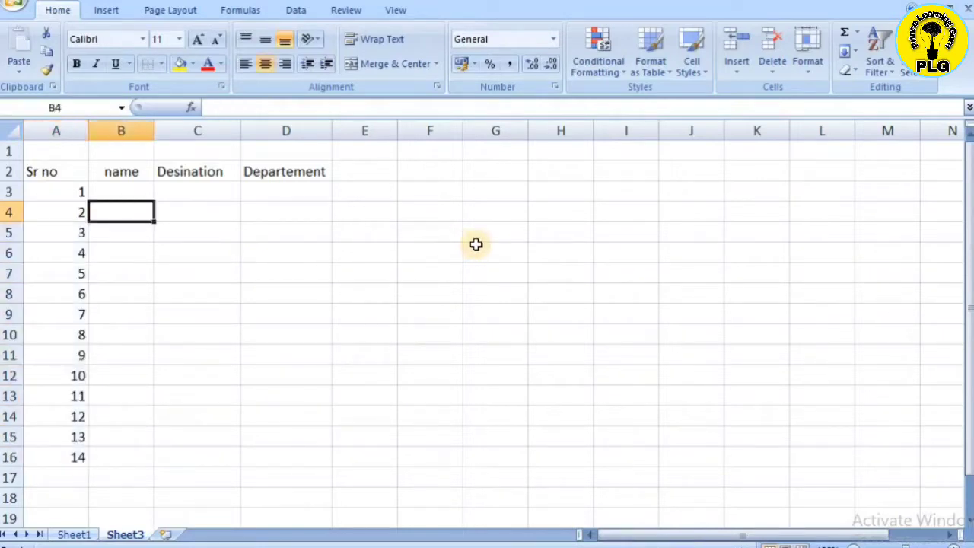
- Extend the serial number formula from A16 to A17
{"action": "key", "text": "Left"}
{"action": "key", "text": "Down"}
{"action": "key", "text": "Down"}
{"action": "key", "text": "Down"}
{"action": "key", "text": "Down"}
{"action": "key", "text": "Down"}
{"action": "key", "text": "Down"}
{"action": "key", "text": "Down"}
{"action": "key", "text": "Down"}
{"action": "key", "text": "Down"}
{"action": "key", "text": "Down"}
{"action": "key", "text": "Down"}
{"action": "key", "text": "Down"}
{"action": "key", "text": "Down"}
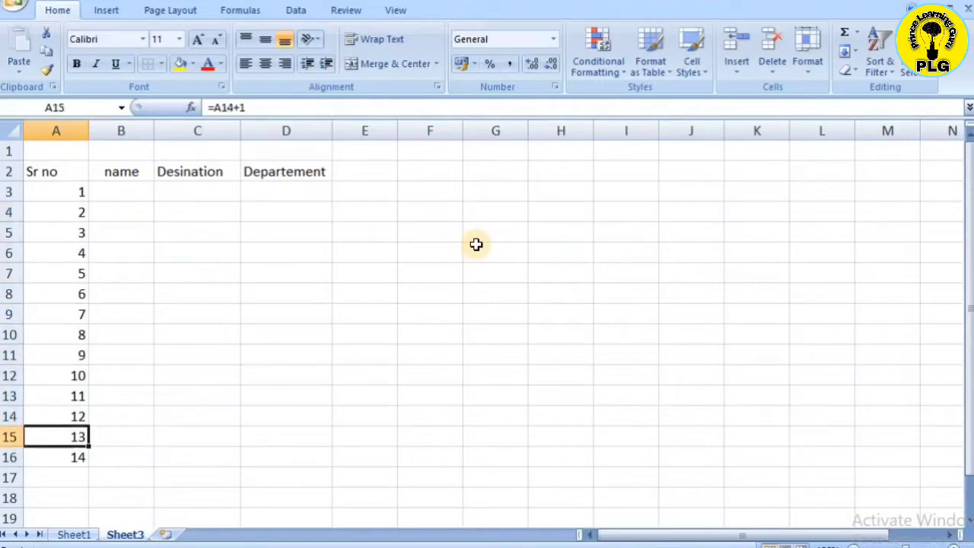
{"action": "key", "text": "Up"}
{"action": "key", "text": "shift+Down"}
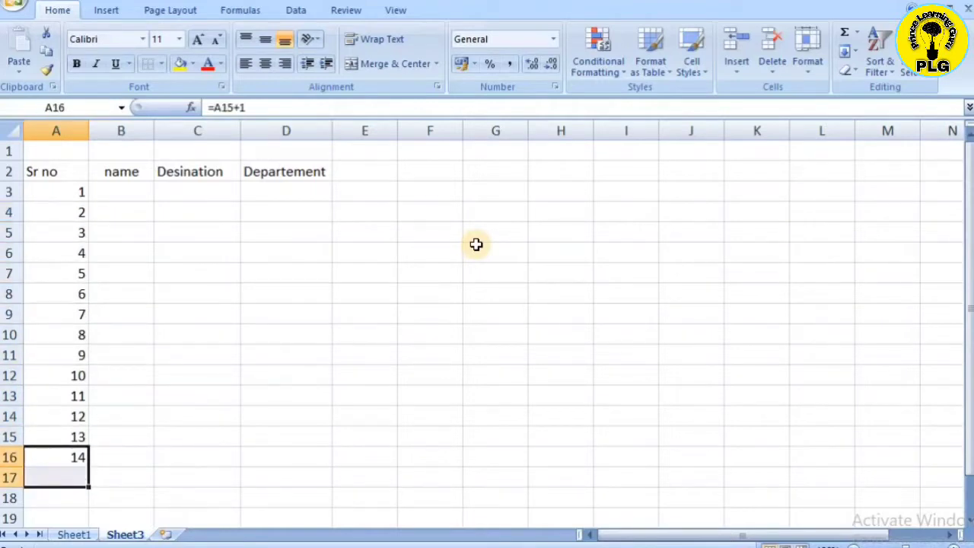
{"action": "key", "text": "Right"}
- Fill column B with the Name header in B2 and the fifteen employees' names in B3 to B17
{"action": "key", "text": "Up"}
{"action": "key", "text": "Up"}
{"action": "key", "text": "Up"}
{"action": "key", "text": "Up"}
{"action": "key", "text": "Up"}
{"action": "key", "text": "Up"}
{"action": "key", "text": "Up"}
{"action": "key", "text": "Up"}
{"action": "key", "text": "Up"}
{"action": "key", "text": "Up"}
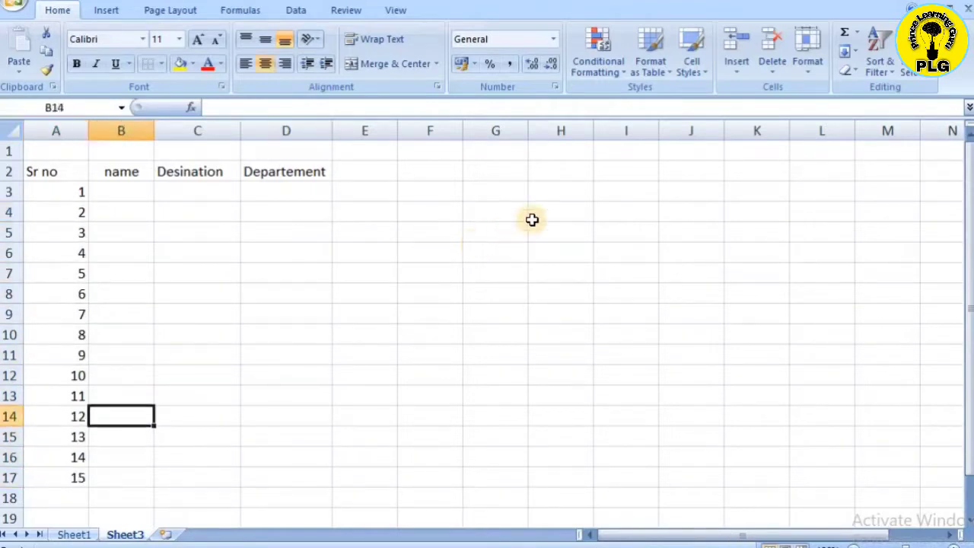
{"action": "key", "text": "Up"}
{"action": "key", "text": "Up"}
{"action": "key", "text": "Up"}
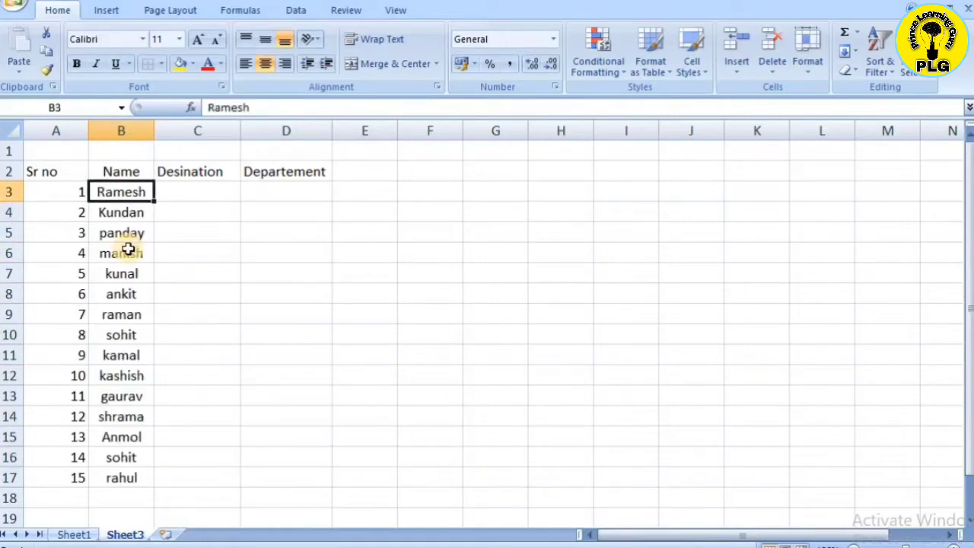
{"action": "key", "text": "Down"}
{"action": "key", "text": "Down"}
{"action": "key", "text": "Down"}
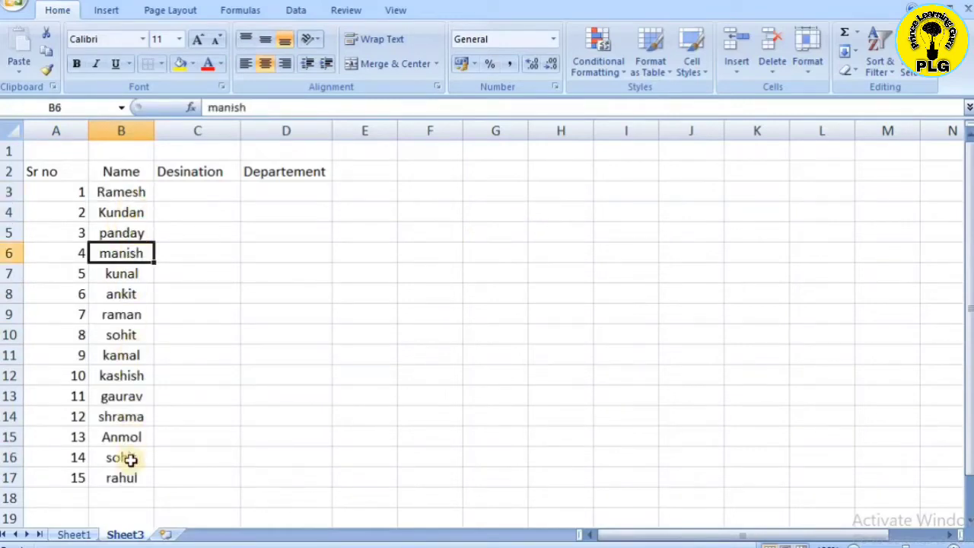
- Fill C3:C17 with Team.Leader, Sr. Executive and Excuitive for the remaining rows, and D3:D17 with Call Center
{"action": "left_click", "coordinate": [167, 215]}
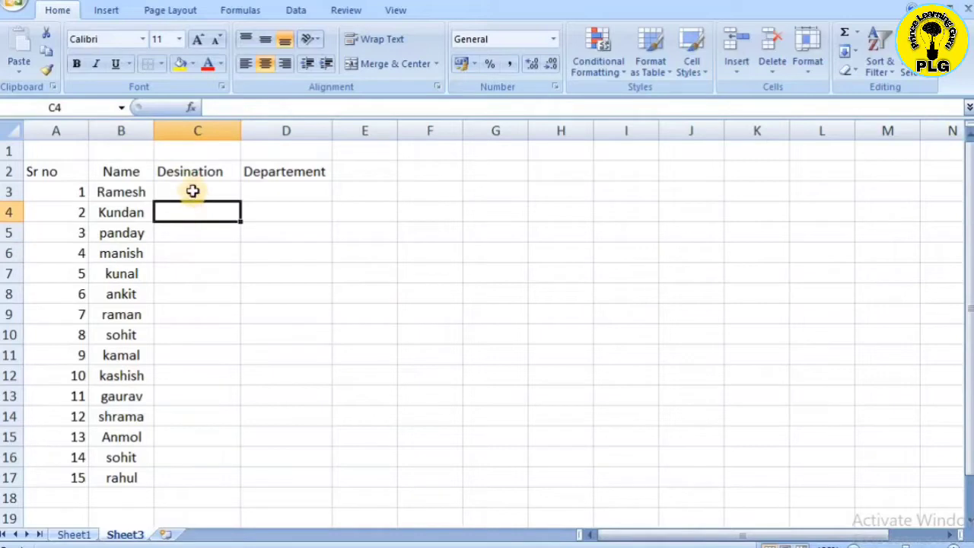
{"action": "left_click", "coordinate": [193, 193]}
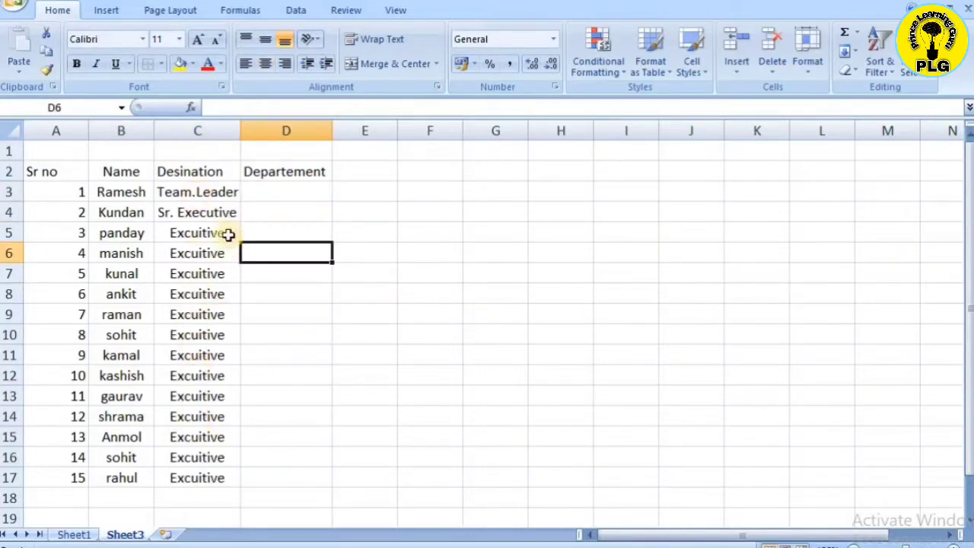
{"action": "left_click", "coordinate": [285, 210]}
{"action": "left_click", "coordinate": [283, 195]}
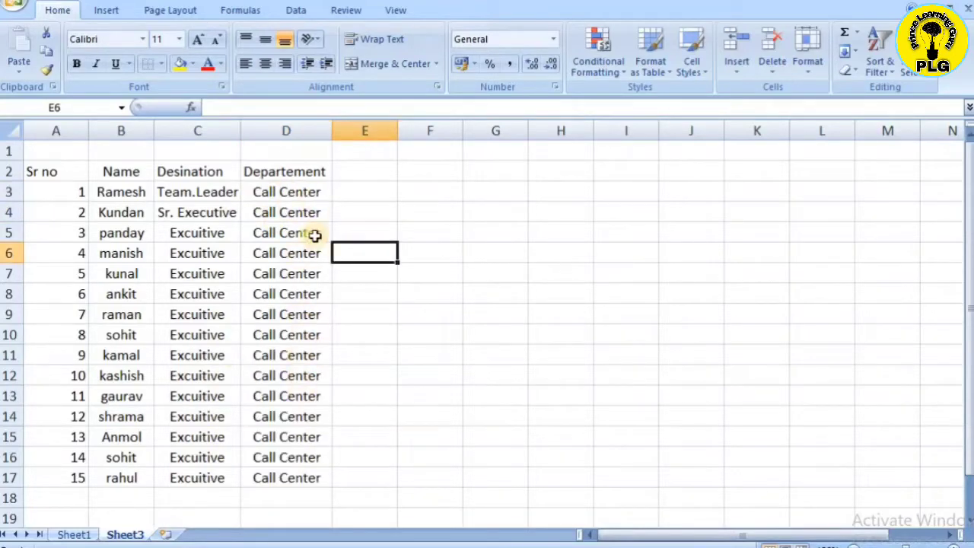
{"action": "left_click", "coordinate": [303, 417]}
- Enter the first attendance date, 01-Jan-22, in cell E2
{"action": "left_click", "coordinate": [371, 270]}
{"action": "left_click", "coordinate": [367, 172]}
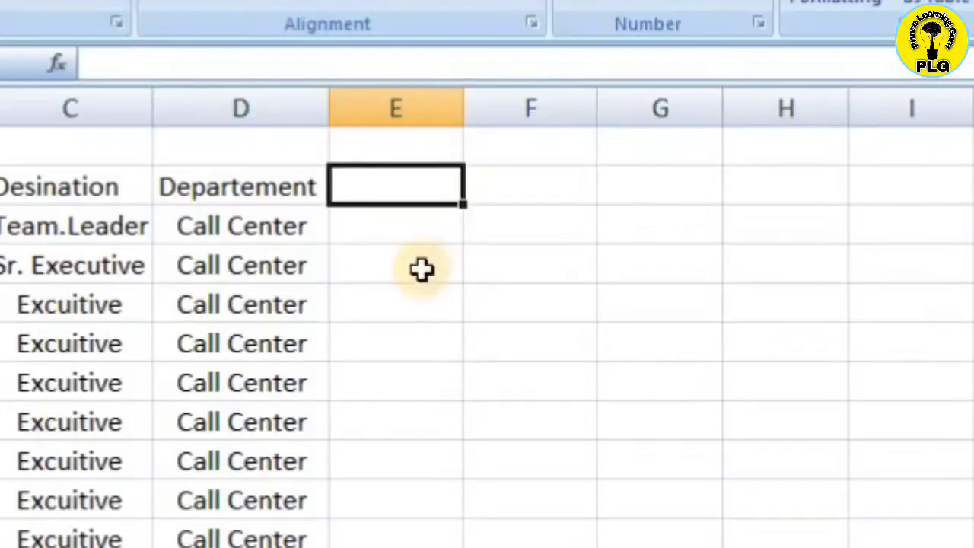
{"action": "type", "text": "01"}
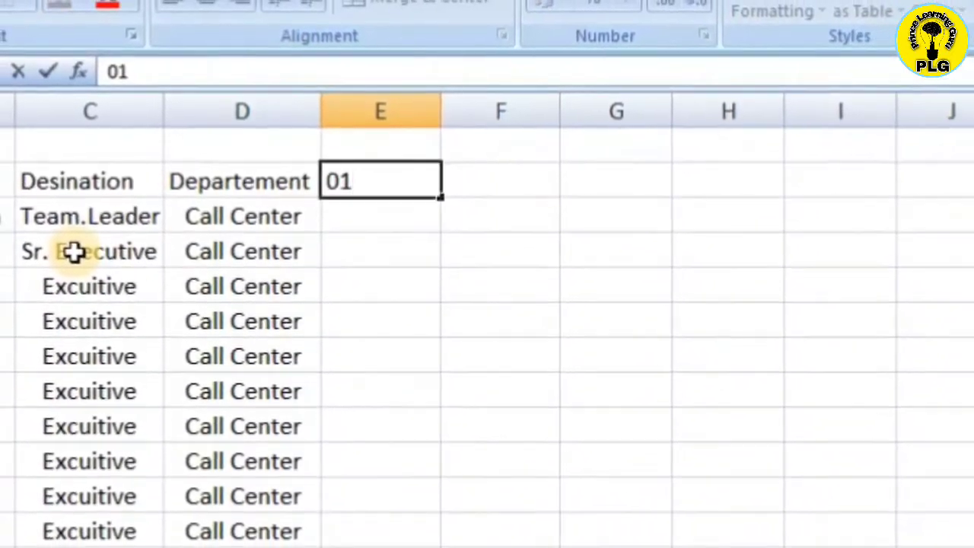
{"action": "type", "text": "-Jan-"}
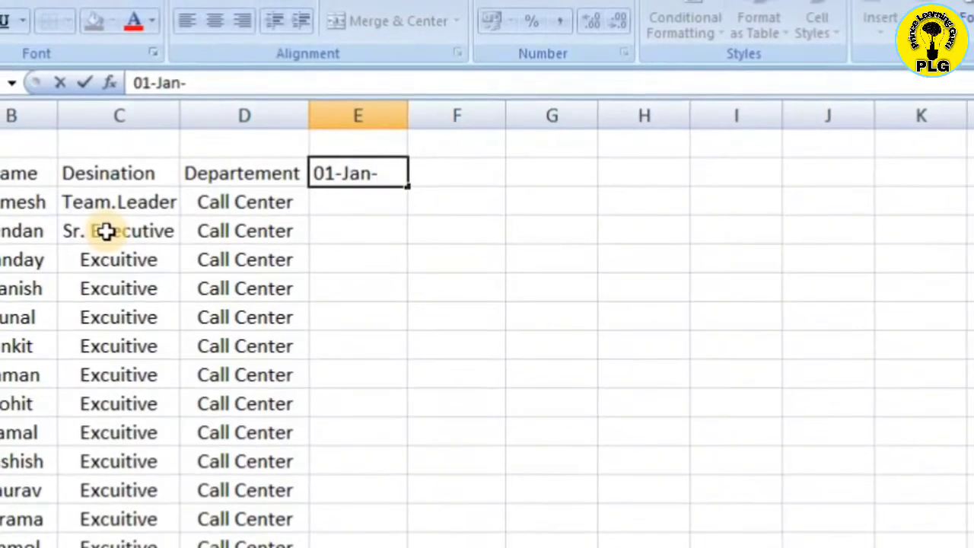
{"action": "type", "text": "22"}
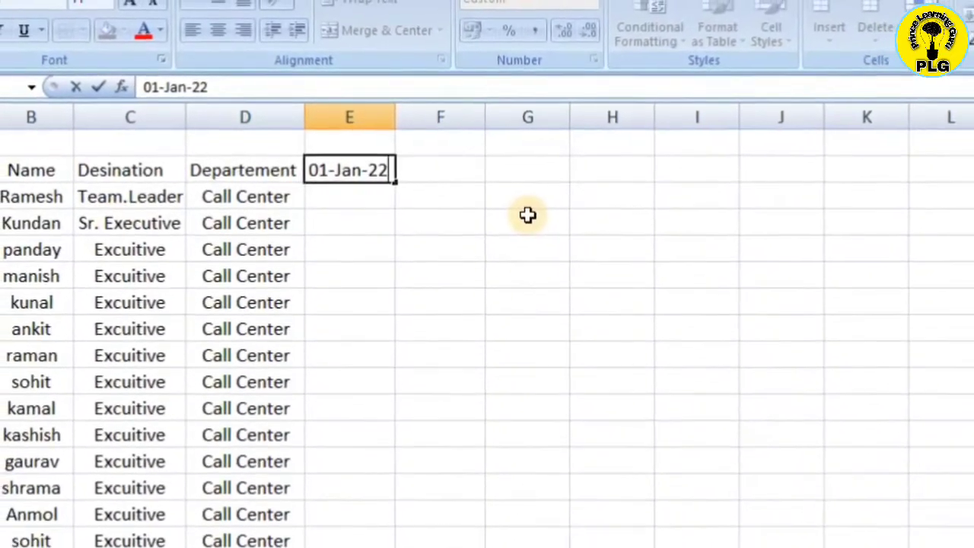
{"action": "key", "text": "Return"}
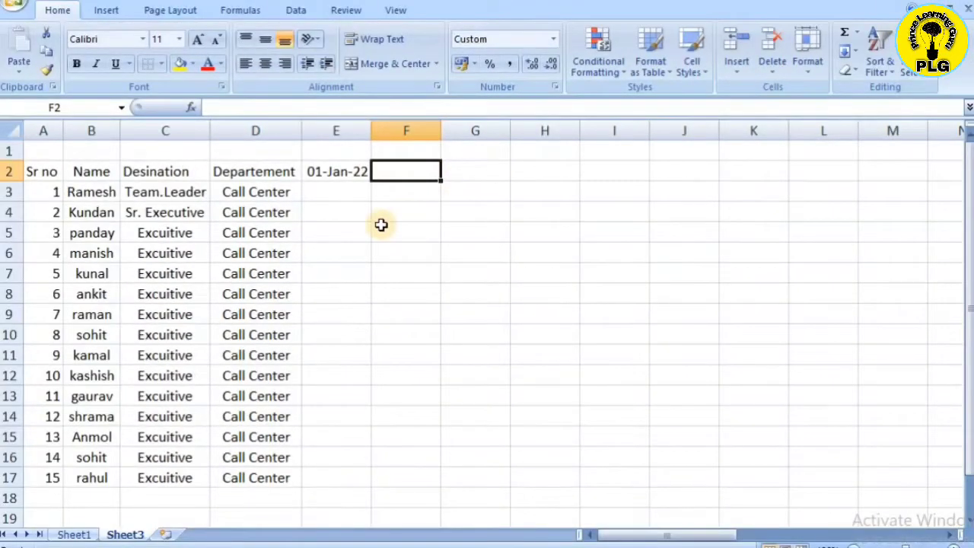
- Enter the formula =E2+1 in F2 to produce the following date
{"action": "type", "text": "="}
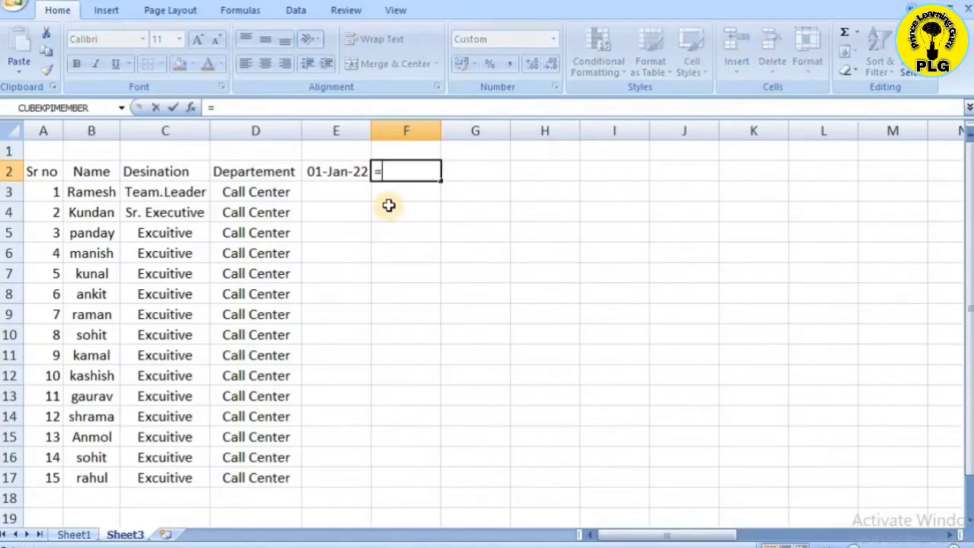
{"action": "left_click", "coordinate": [341, 173]}
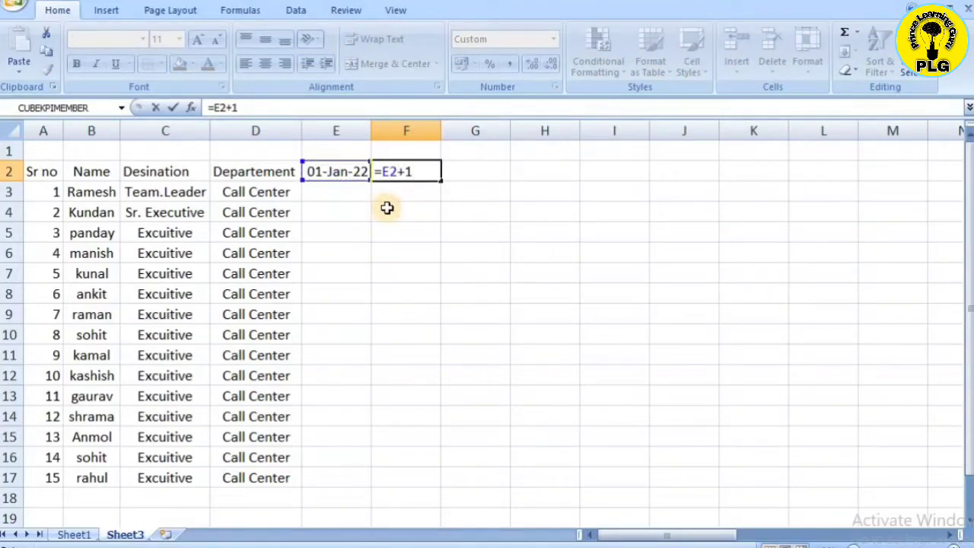
{"action": "type", "text": "+1"}
{"action": "key", "text": "Return"}
{"action": "left_click", "coordinate": [435, 221]}
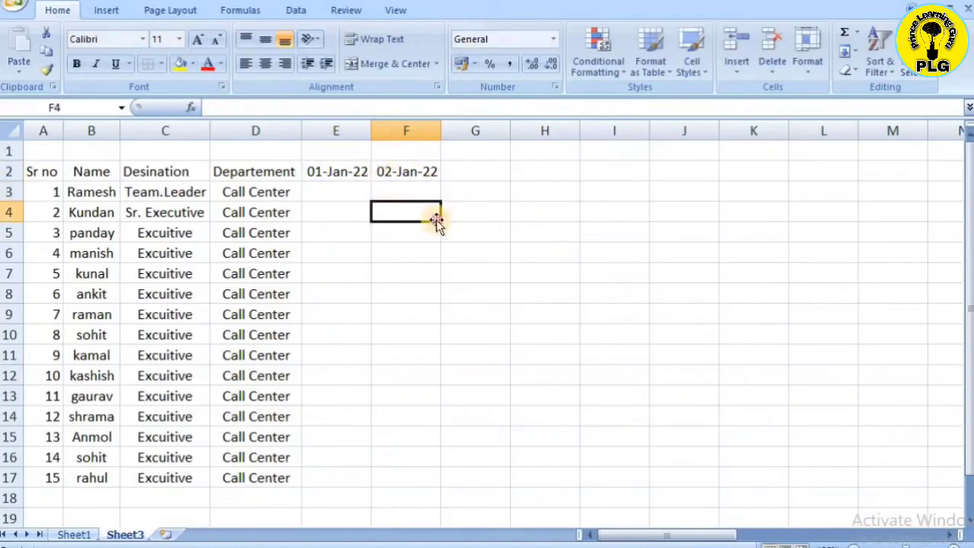
- Fill the date formula from F2 rightward through AB2 to continue the daily dates up to 24-Jan-22
{"action": "left_click", "coordinate": [390, 177]}
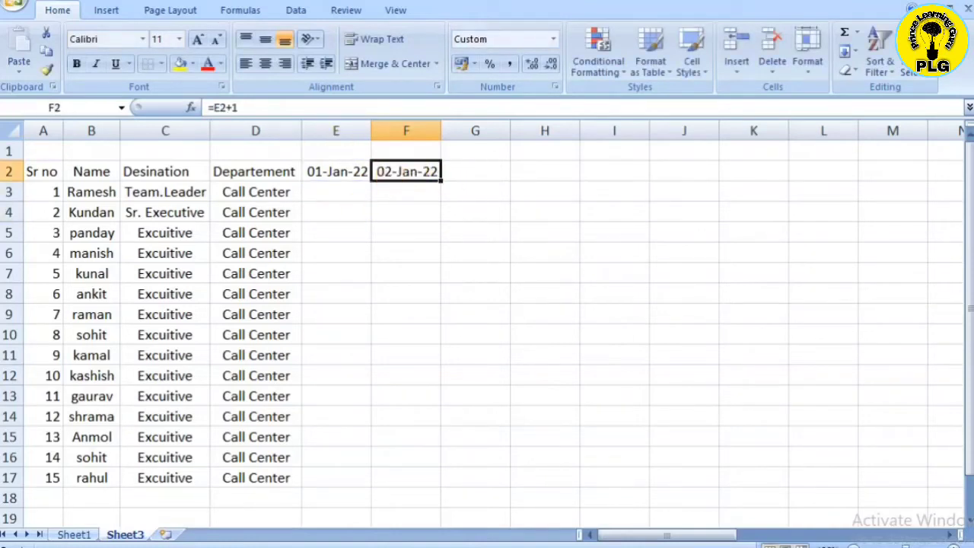
{"action": "key", "text": "shift+Right"}
{"action": "key", "text": "shift+Right"}
{"action": "key", "text": "shift+Right"}
{"action": "key", "text": "shift+Right"}
{"action": "key", "text": "shift+Right"}
{"action": "key", "text": "shift+Right"}
{"action": "key", "text": "shift+Right"}
{"action": "key", "text": "shift+Right"}
{"action": "key", "text": "shift+Right"}
{"action": "key", "text": "shift+Right"}
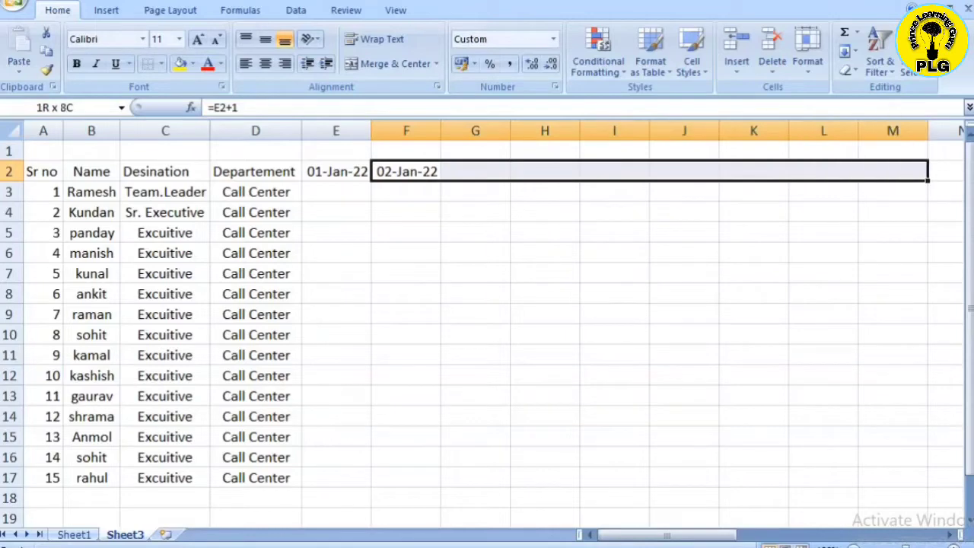
{"action": "left_click_drag", "start_coordinate": [950, 181], "coordinate": [930, 181]}
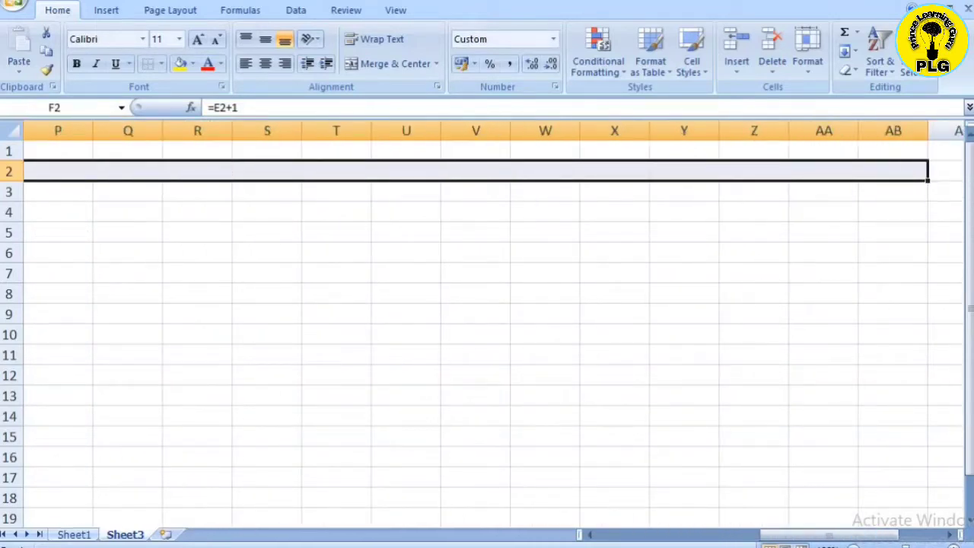
{"action": "key", "text": "ctrl+r"}
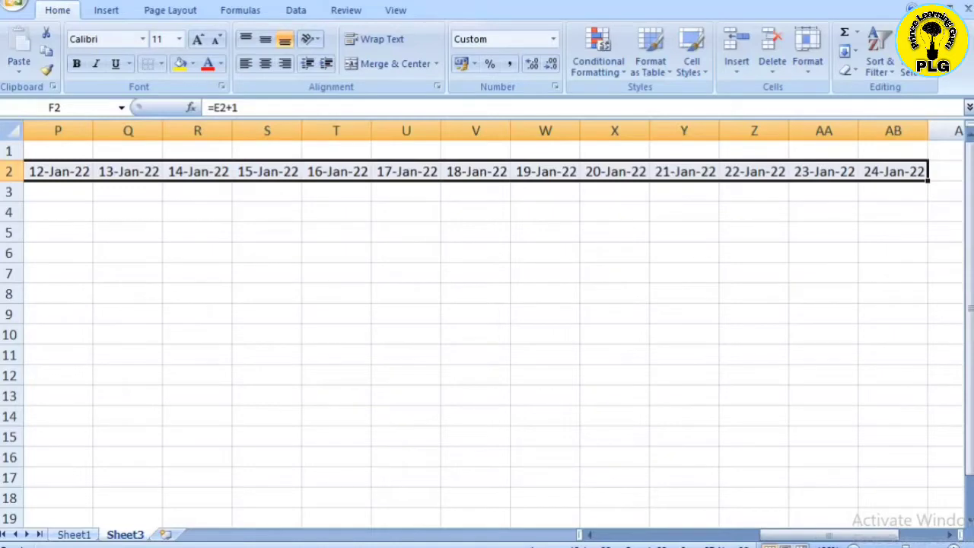
- Extend the date formula from AB2 rightward through AG2 to add the dates after 24-Jan-22
{"action": "key", "text": "Down"}
{"action": "key", "text": "Right"}
{"action": "key", "text": "Right"}
{"action": "key", "text": "Right"}
{"action": "key", "text": "Right"}
{"action": "key", "text": "Right"}
{"action": "key", "text": "Right"}
{"action": "key", "text": "Right"}
{"action": "key", "text": "Right"}
{"action": "key", "text": "Right"}
{"action": "key", "text": "Right"}
{"action": "key", "text": "Right"}
{"action": "key", "text": "Right"}
{"action": "key", "text": "Right"}
{"action": "key", "text": "Right"}
{"action": "key", "text": "Right"}
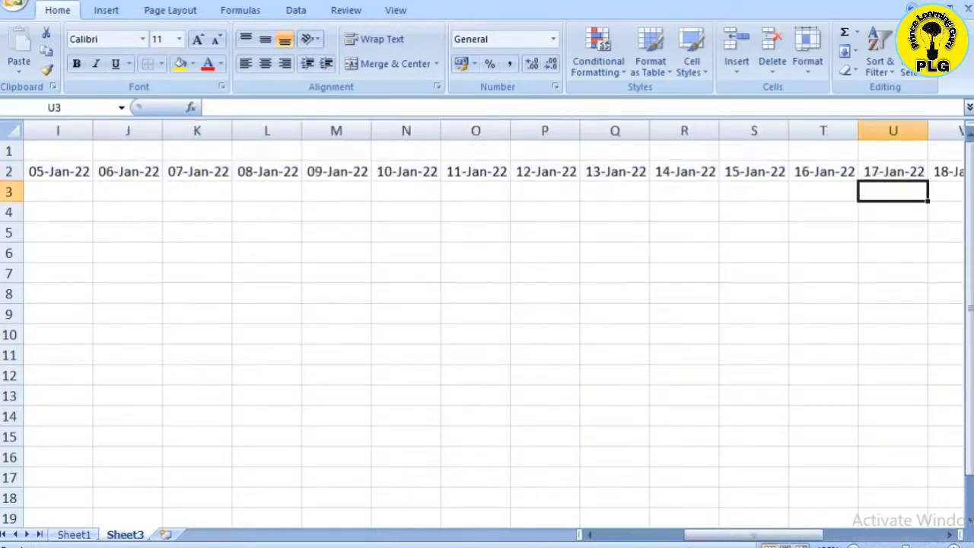
{"action": "key", "text": "Right"}
{"action": "key", "text": "Right"}
{"action": "key", "text": "Right"}
{"action": "key", "text": "Right"}
{"action": "key", "text": "Right"}
{"action": "key", "text": "Right"}
{"action": "key", "text": "Right"}
{"action": "key", "text": "Right"}
{"action": "key", "text": "Right"}
{"action": "key", "text": "Right"}
{"action": "key", "text": "Left"}
{"action": "key", "text": "Left"}
{"action": "key", "text": "Left"}
{"action": "key", "text": "Left"}
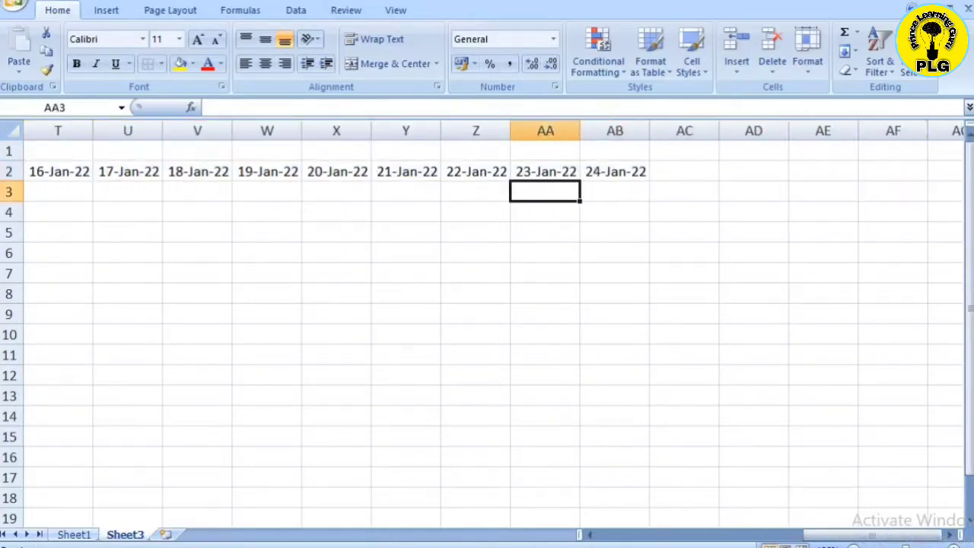
{"action": "key", "text": "Up"}
{"action": "key", "text": "Right"}
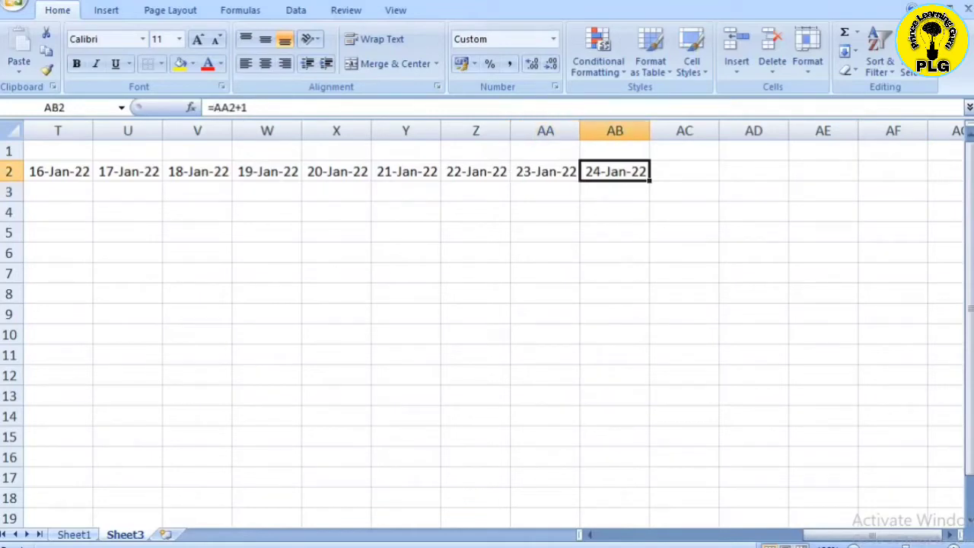
{"action": "key", "text": "shift+Right"}
{"action": "key", "text": "shift+Right"}
{"action": "key", "text": "shift+Right"}
{"action": "key", "text": "shift+Right"}
{"action": "key", "text": "shift+Right"}
{"action": "key", "text": "ctrl+r"}
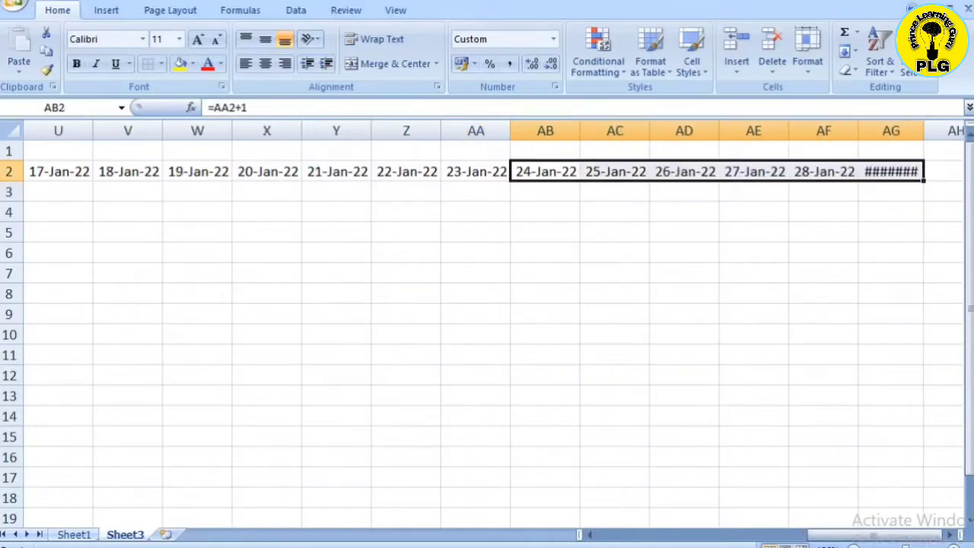
- Fill the date formula from AG2 rightward through AI2 to complete the month of January
{"action": "key", "text": "Right"}
{"action": "key", "text": "Right"}
{"action": "key", "text": "Right"}
{"action": "key", "text": "Right"}
{"action": "key", "text": "Right"}
{"action": "key", "text": "Right"}
{"action": "key", "text": "Right"}
{"action": "key", "text": "Right"}
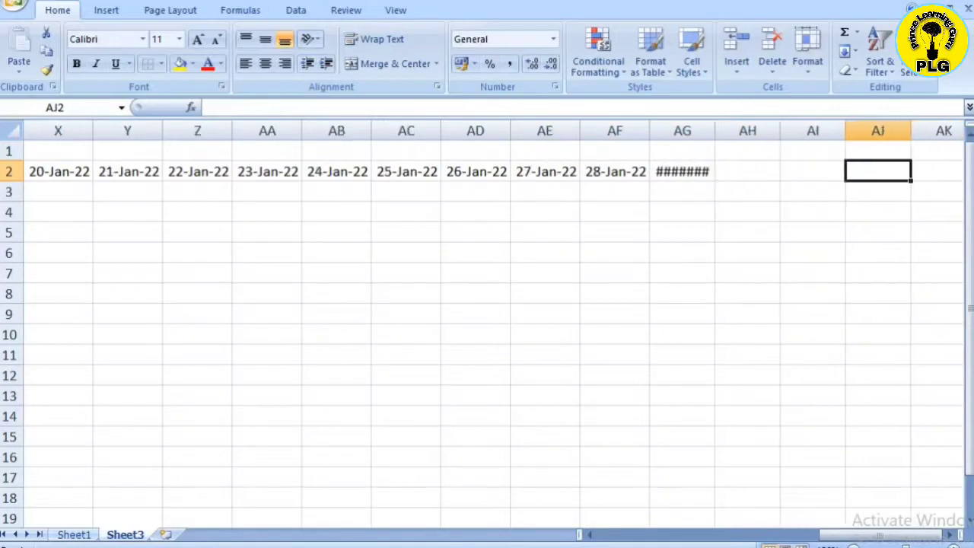
{"action": "key", "text": "Left"}
{"action": "key", "text": "Left"}
{"action": "key", "text": "Left"}
{"action": "key", "text": "Left"}
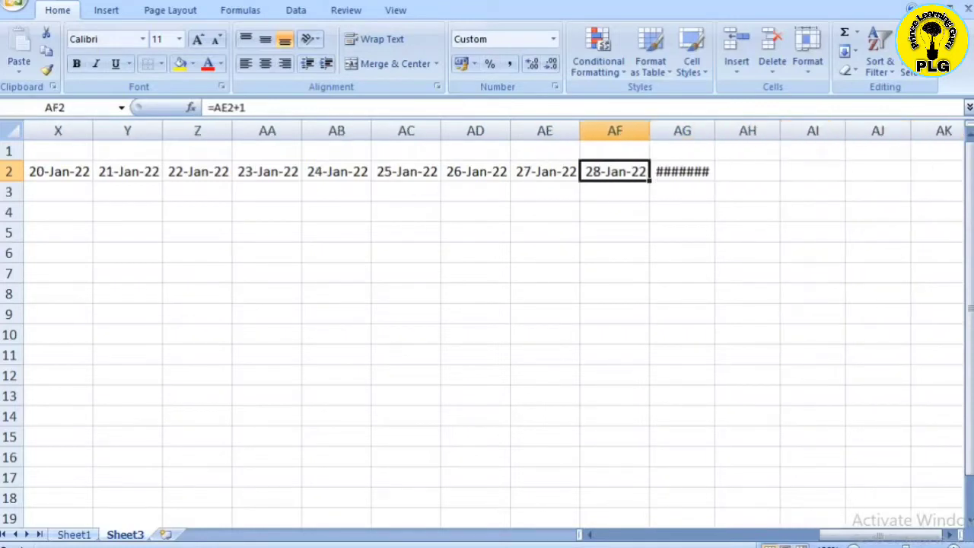
{"action": "key", "text": "Right"}
{"action": "key", "text": "shift+Right"}
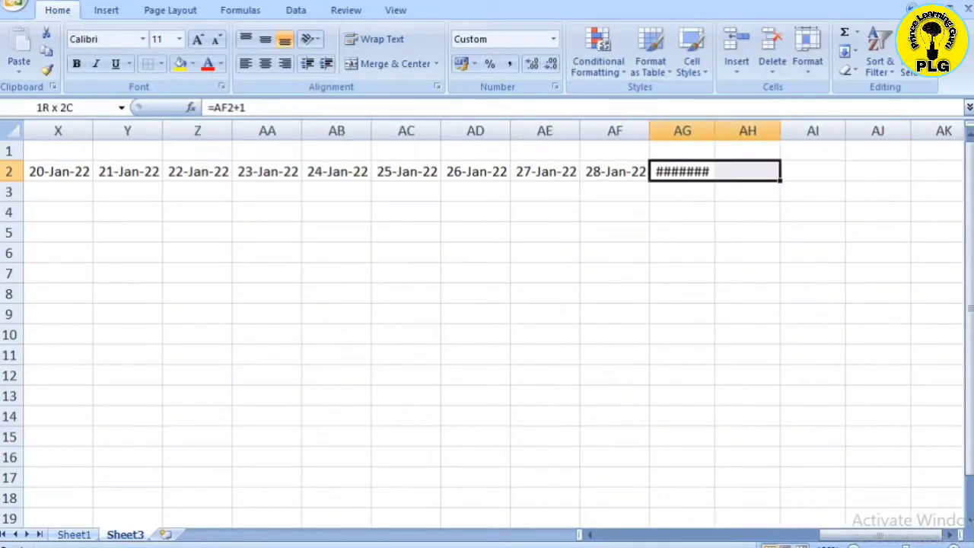
{"action": "key", "text": "shift+Right"}
{"action": "key", "text": "ctrl+r"}
- AutoFit the widths of columns AG to AI to their dates in row 2
{"action": "key", "text": "Right"}
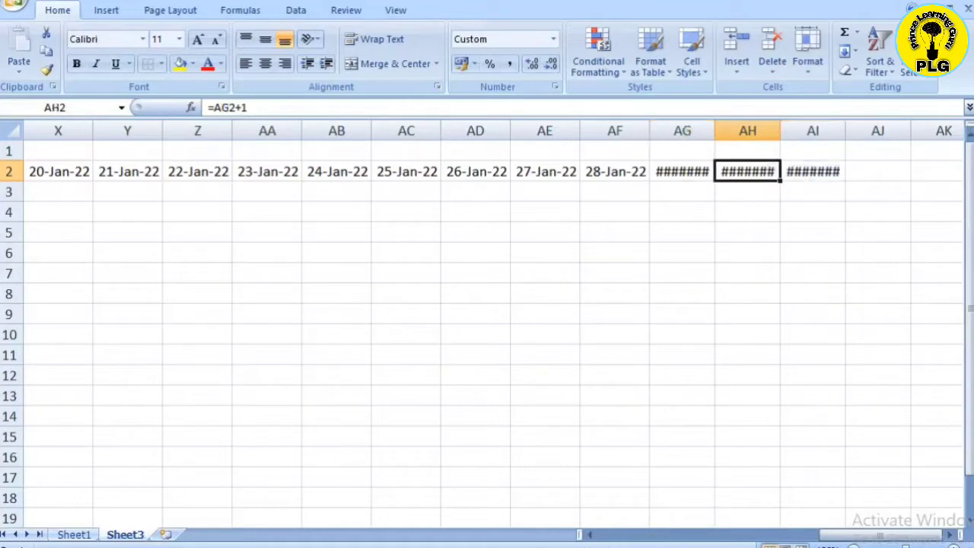
{"action": "key", "text": "Left"}
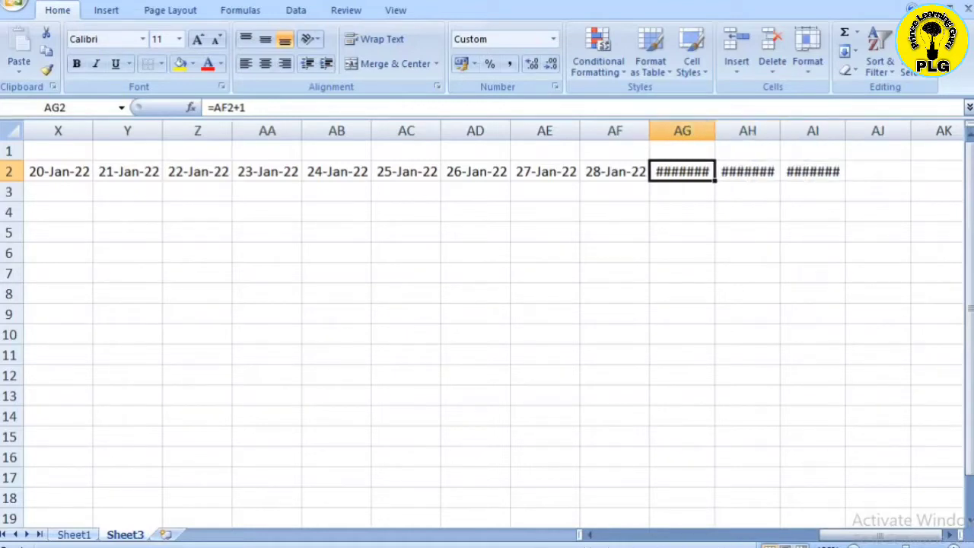
{"action": "key", "text": "shift+Right"}
{"action": "key", "text": "shift+Right"}
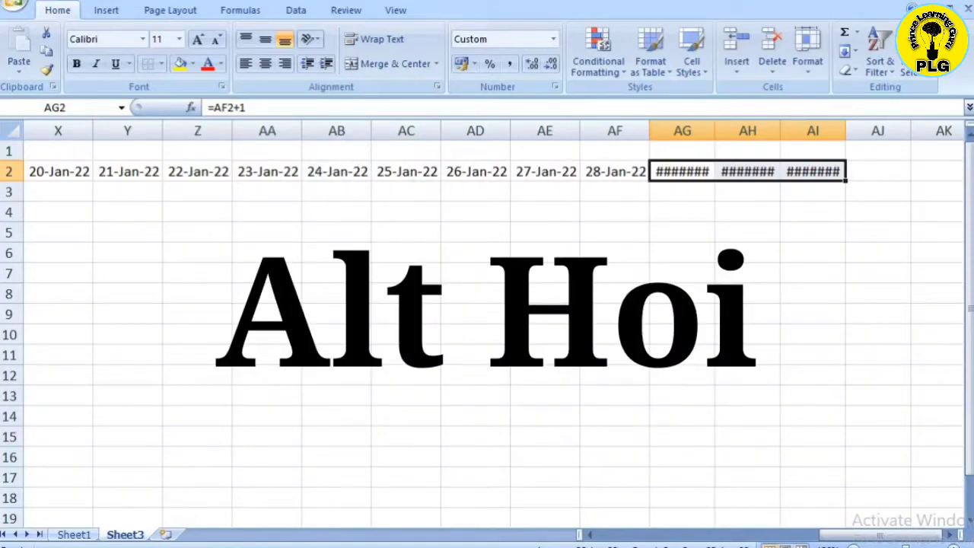
{"action": "key", "text": "alt"}
{"action": "key", "text": "h"}
{"action": "key", "text": "o"}
{"action": "key", "text": "i"}
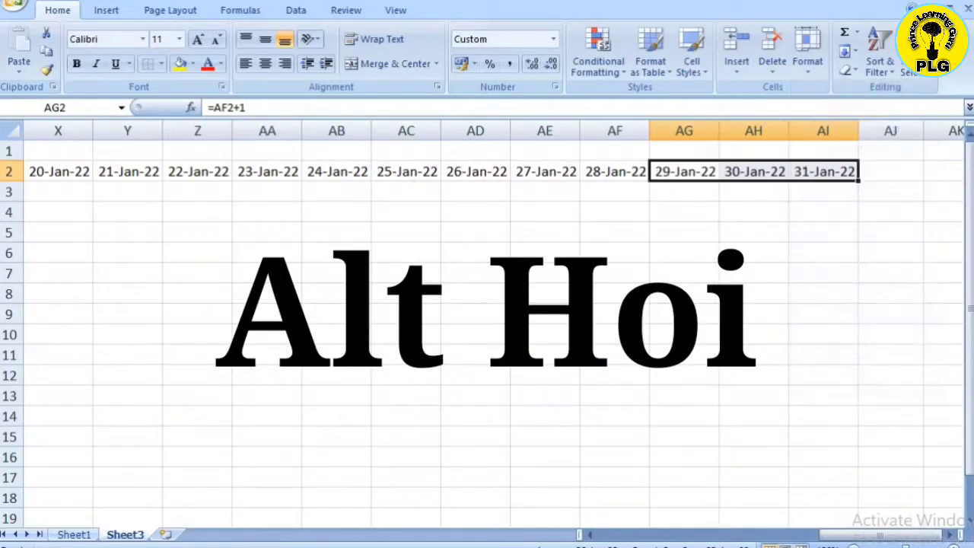
- Review the January date headers along row 2 from the end of the month back to the first columns
{"action": "key", "text": "Down"}
{"action": "key", "text": "Left"}
{"action": "key", "text": "Right"}
{"action": "key", "text": "Right"}
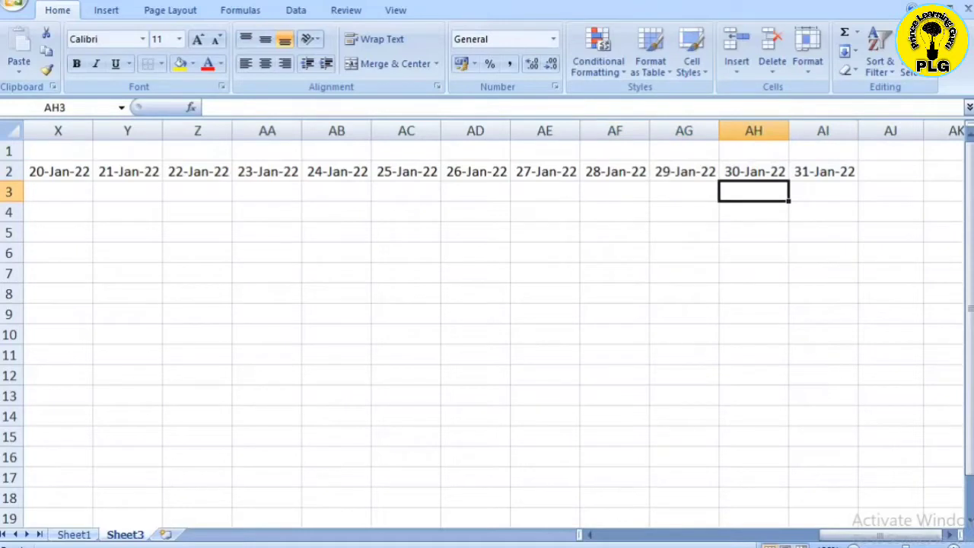
{"action": "key", "text": "Right"}
{"action": "key", "text": "Left"}
{"action": "key", "text": "Left"}
{"action": "key", "text": "Left"}
{"action": "key", "text": "Left"}
{"action": "key", "text": "Left"}
{"action": "key", "text": "Left"}
{"action": "key", "text": "Left"}
{"action": "key", "text": "Left"}
{"action": "key", "text": "Left"}
{"action": "key", "text": "Left"}
{"action": "key", "text": "Left"}
{"action": "key", "text": "Left"}
{"action": "key", "text": "Left"}
{"action": "key", "text": "Left"}
{"action": "key", "text": "Left"}
{"action": "key", "text": "Left"}
{"action": "key", "text": "Left"}
{"action": "key", "text": "Left"}
{"action": "key", "text": "Left"}
{"action": "key", "text": "Left"}
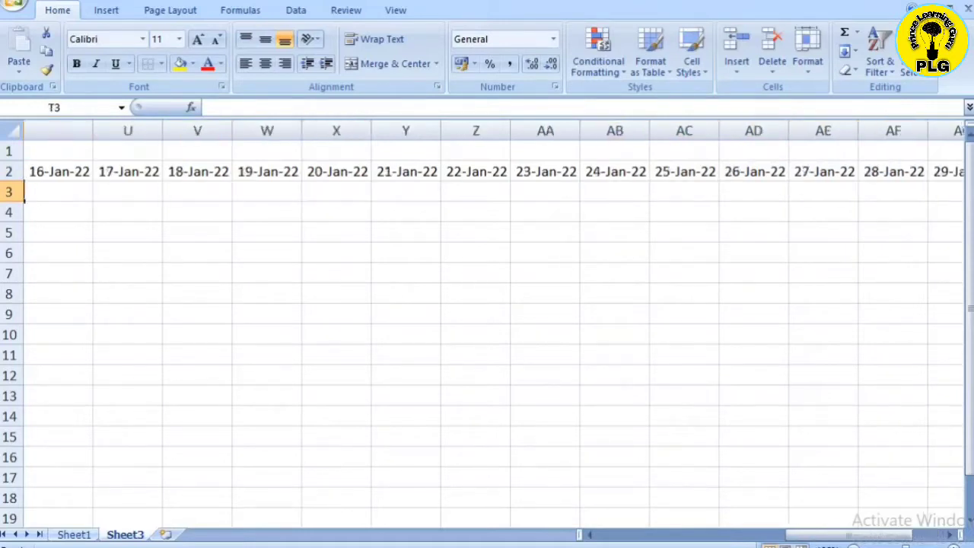
{"action": "key", "text": "Left"}
{"action": "key", "text": "Left"}
{"action": "key", "text": "Left"}
{"action": "key", "text": "Left"}
{"action": "key", "text": "Right"}
{"action": "key", "text": "Right"}
{"action": "key", "text": "Right"}
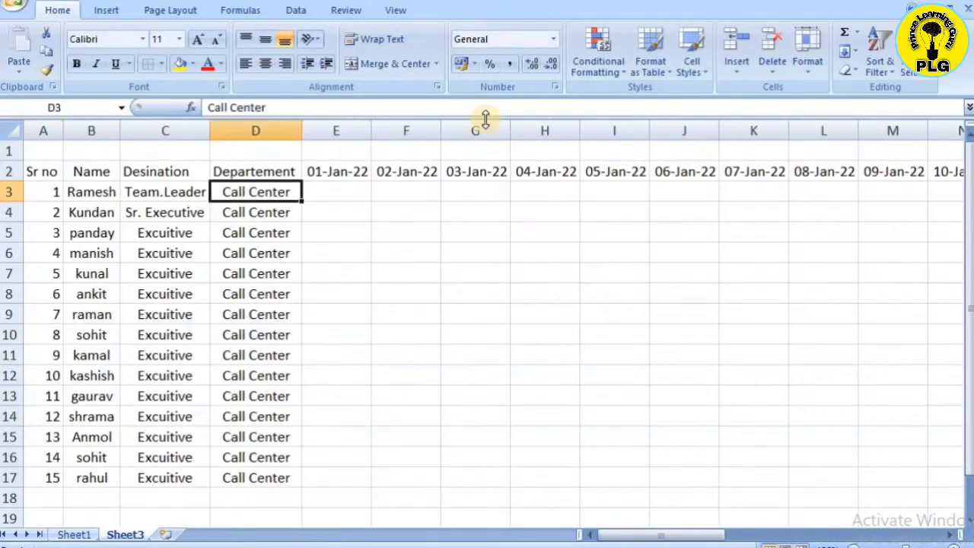
- Make the Sr no, Name, Desination and Departement headers in A2:D2 bold
{"action": "key", "text": "Left"}
{"action": "key", "text": "Left"}
{"action": "key", "text": "Left"}
{"action": "key", "text": "Up"}
{"action": "key", "text": "Up"}
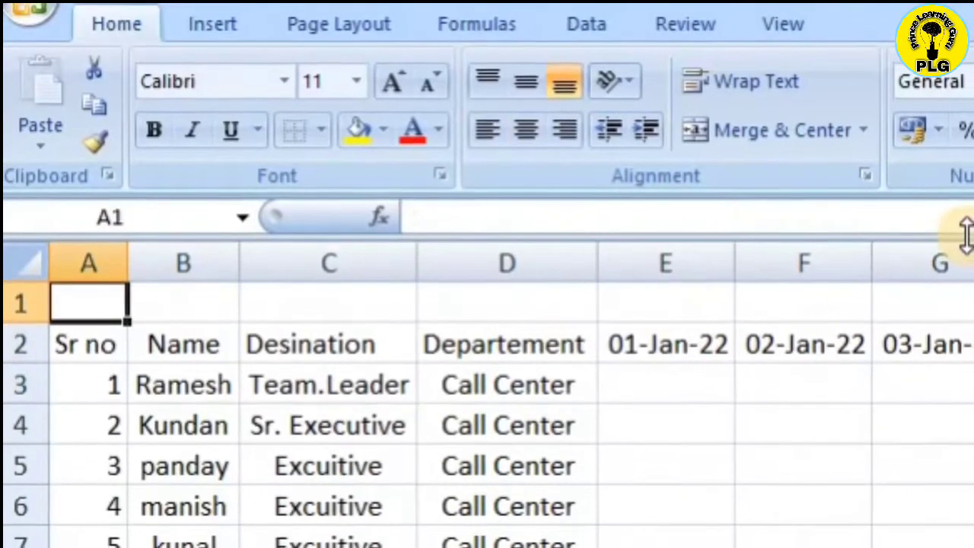
{"action": "key", "text": "Down"}
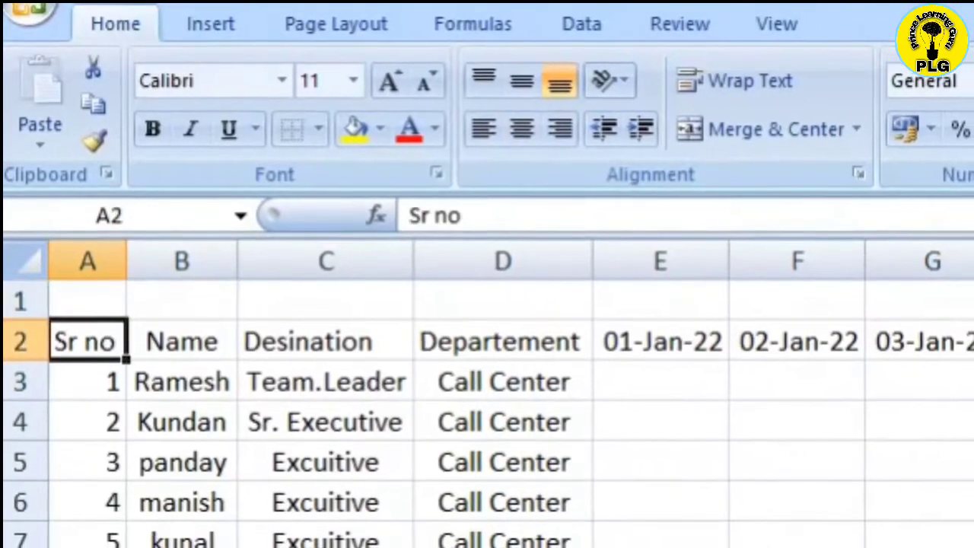
{"action": "key", "text": "shift+Right"}
{"action": "key", "text": "shift+Right"}
{"action": "key", "text": "shift+Right"}
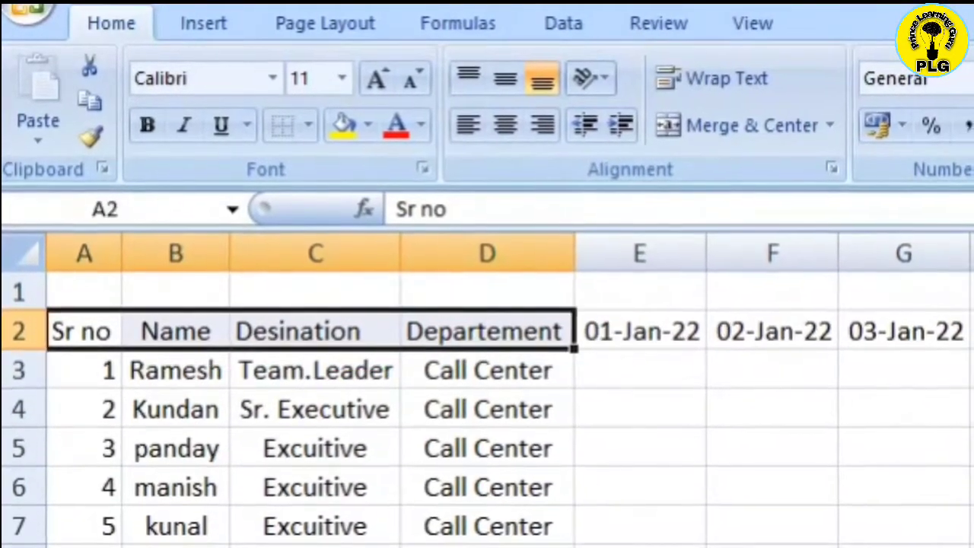
{"action": "key", "text": "ctrl+b"}
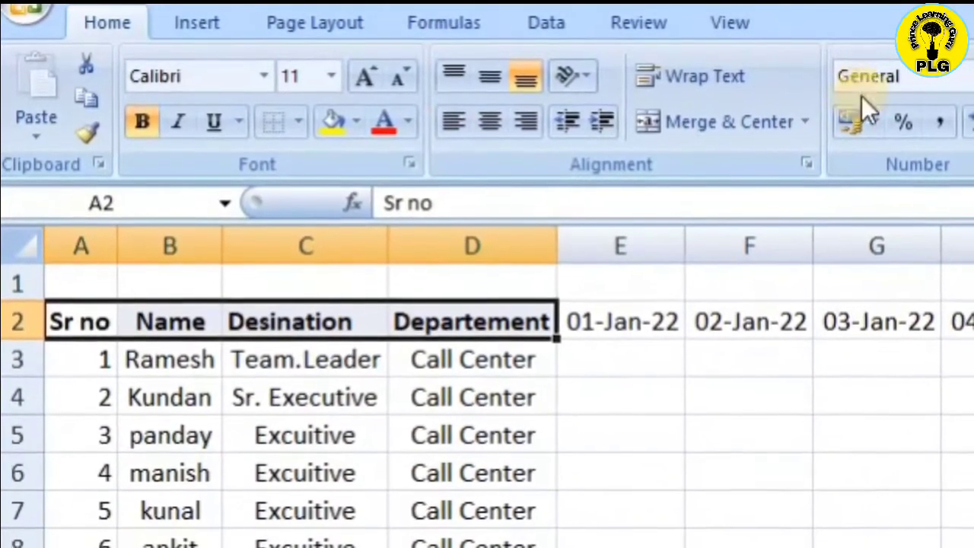
{"action": "left_click", "coordinate": [646, 428]}
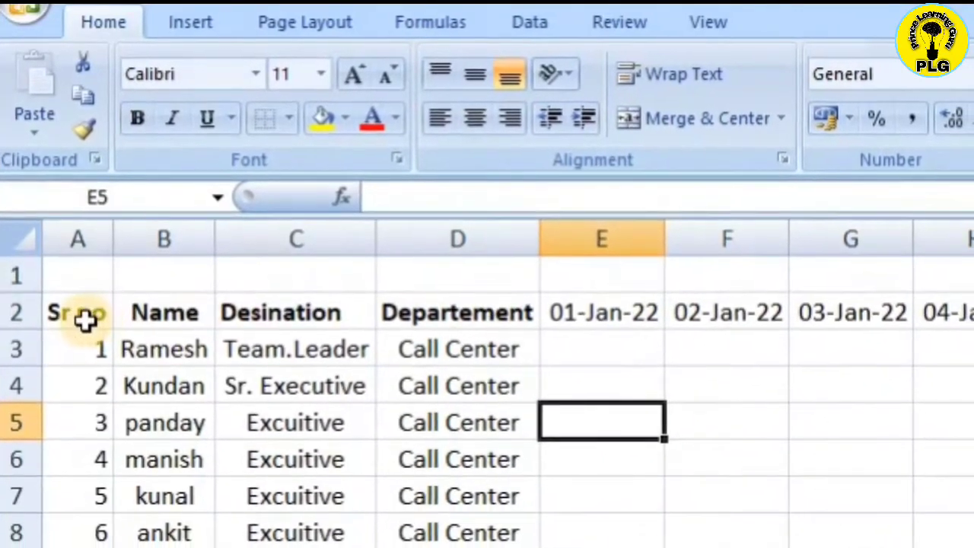
- Merge and center the Sr no header across A1:A2 and the Name header across B1:B2
{"action": "left_click", "coordinate": [95, 319]}
{"action": "key", "text": "shift+Up"}
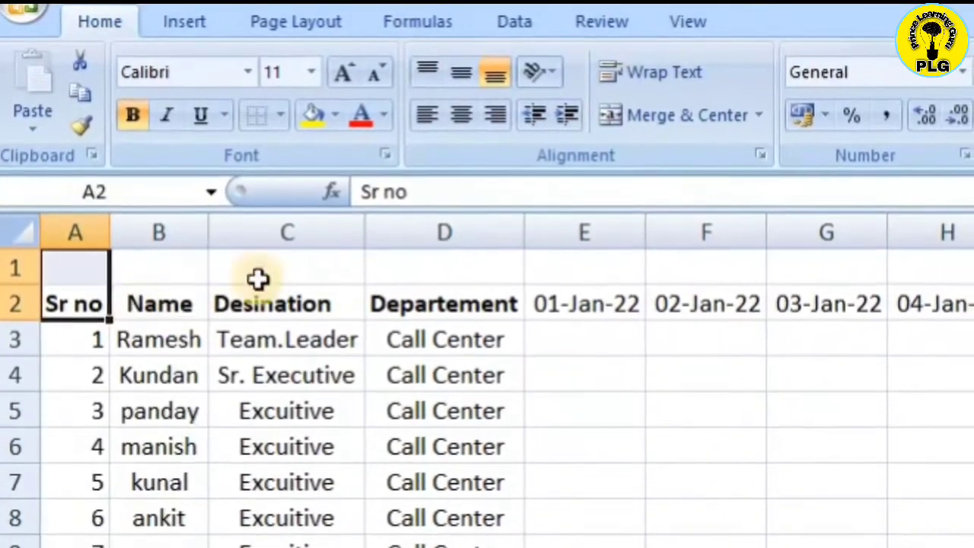
{"action": "left_click", "coordinate": [647, 118]}
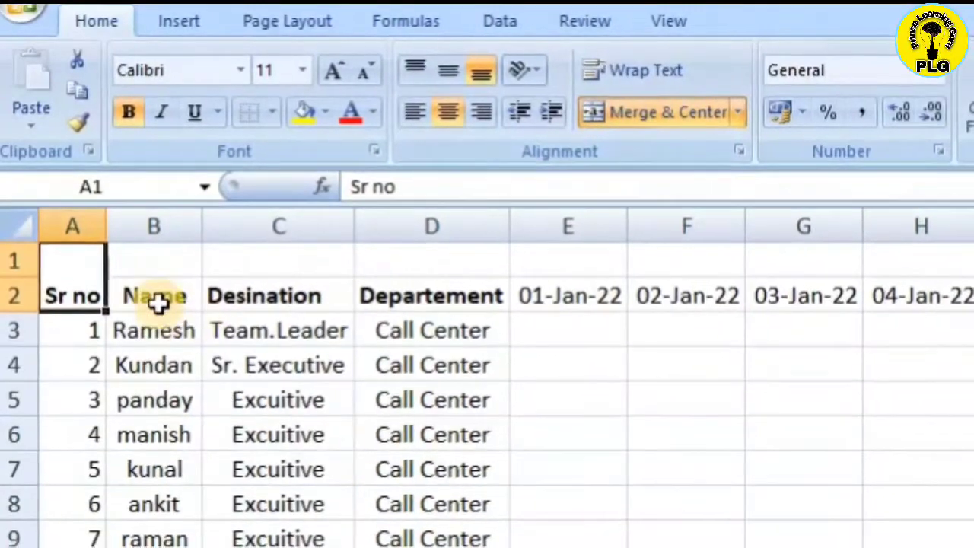
{"action": "left_click", "coordinate": [160, 298]}
{"action": "key", "text": "shift+Up"}
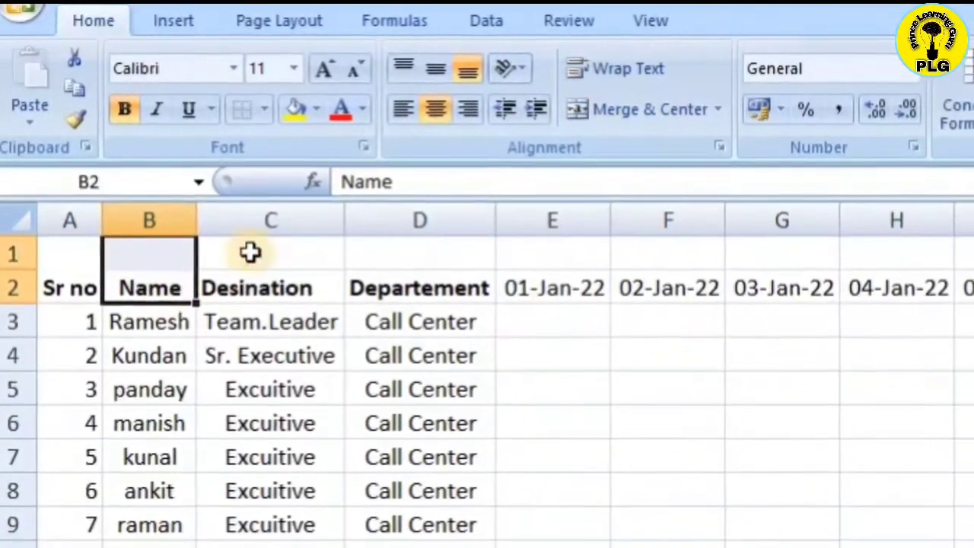
{"action": "left_click", "coordinate": [616, 105]}
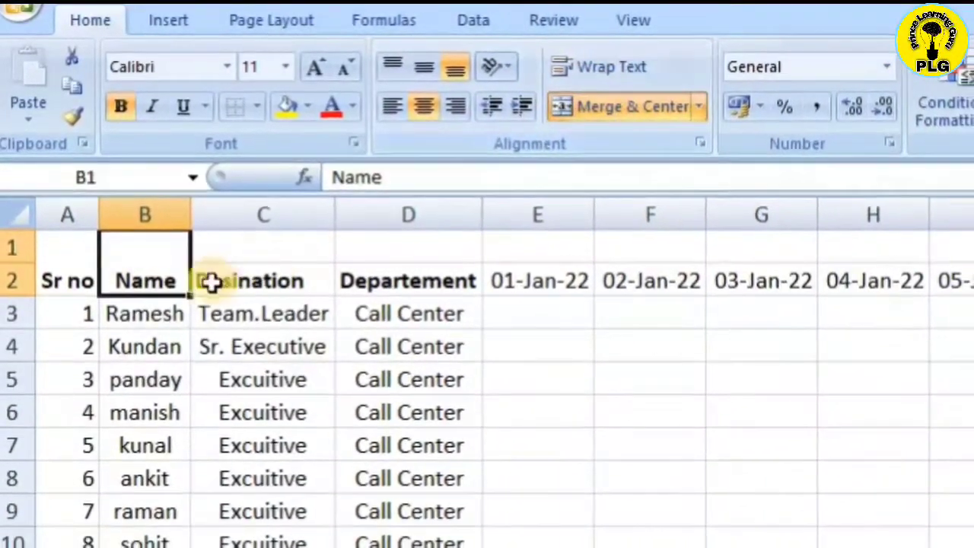
- Merge and center the Desination header across C1:C2 and the Departement header across D1:D2
{"action": "left_click", "coordinate": [260, 280]}
{"action": "key", "text": "shift+Up"}
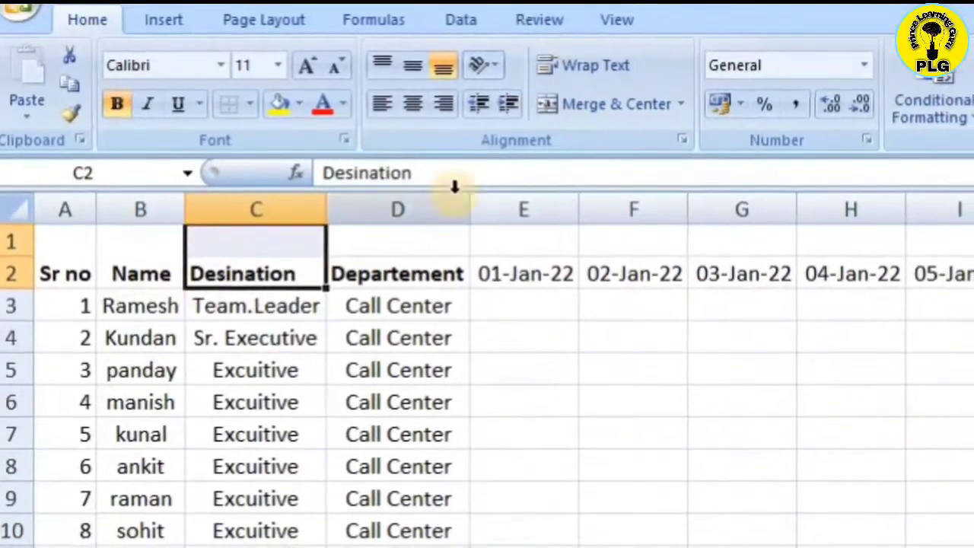
{"action": "left_click", "coordinate": [616, 105]}
{"action": "left_click", "coordinate": [390, 277]}
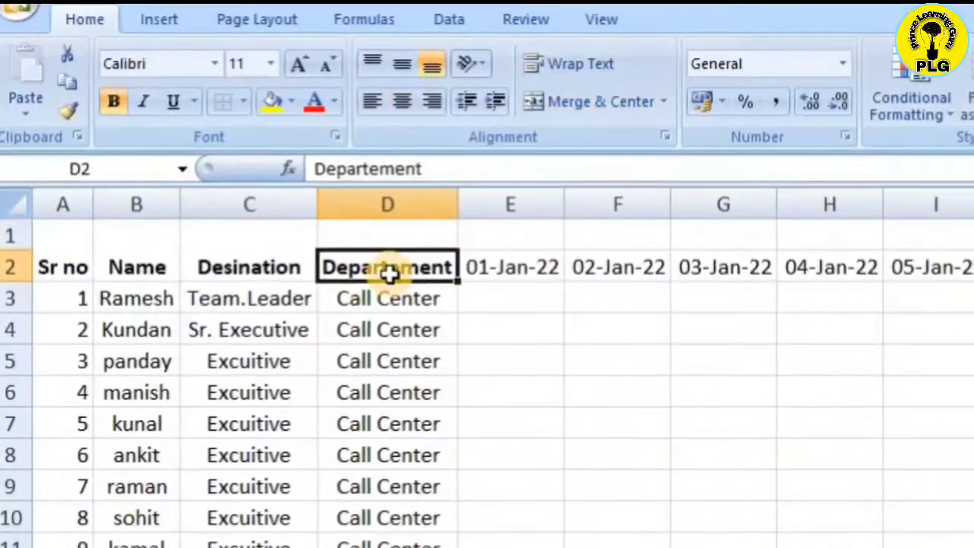
{"action": "key", "text": "shift+Up"}
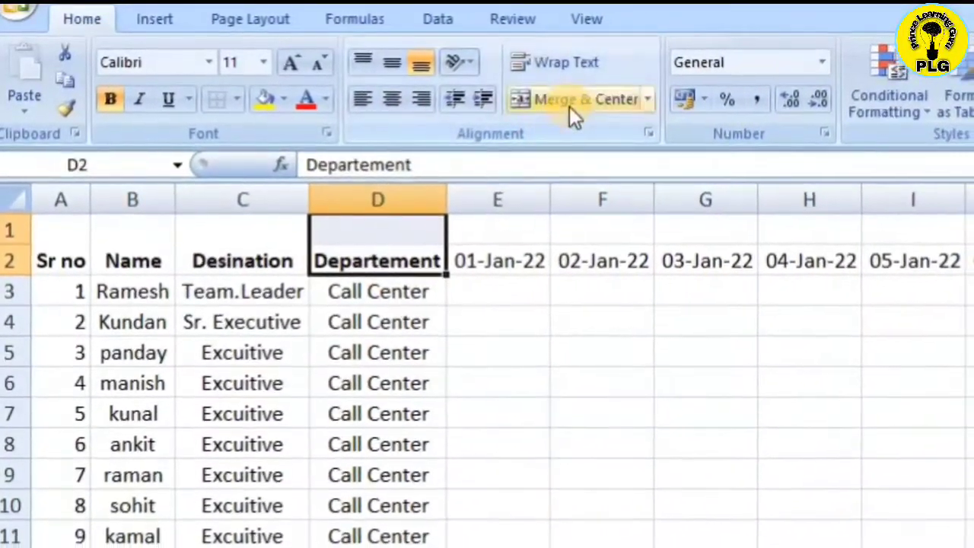
{"action": "left_click", "coordinate": [571, 105]}
{"action": "left_click", "coordinate": [532, 300]}
- Middle-align the four merged headers in A1:D2 vertically
{"action": "left_click", "coordinate": [43, 255]}
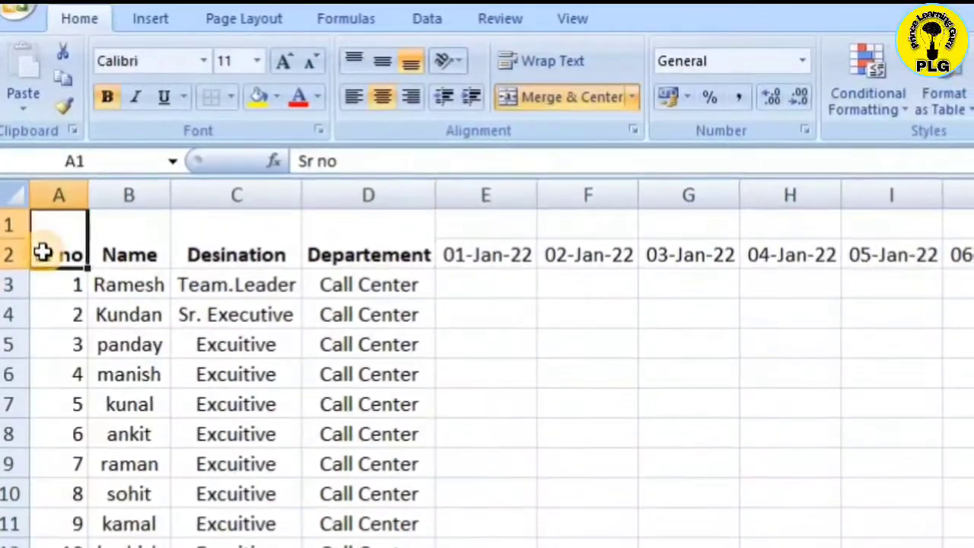
{"action": "key", "text": "shift+Right"}
{"action": "key", "text": "shift+Right"}
{"action": "key", "text": "shift+Right"}
{"action": "key", "text": "shift+Right"}
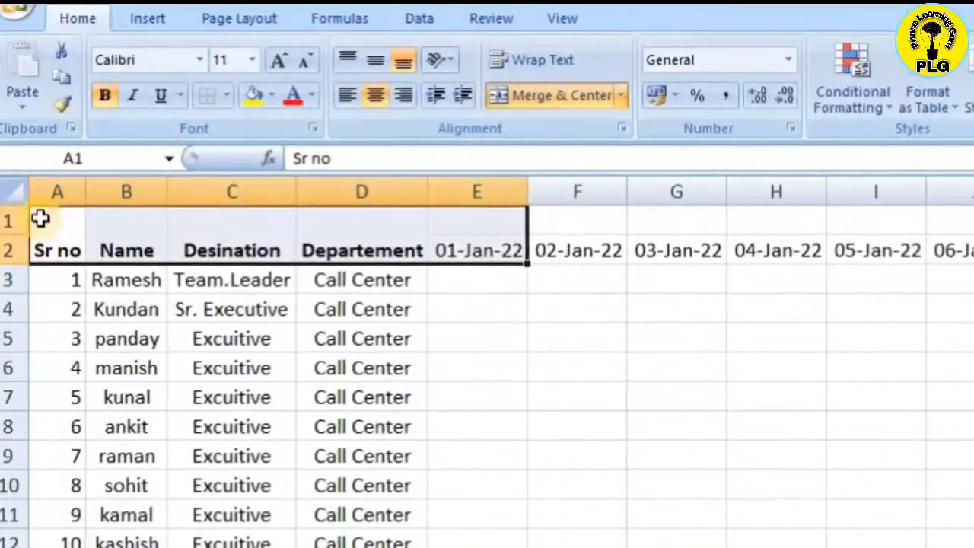
{"action": "key", "text": "shift+Left"}
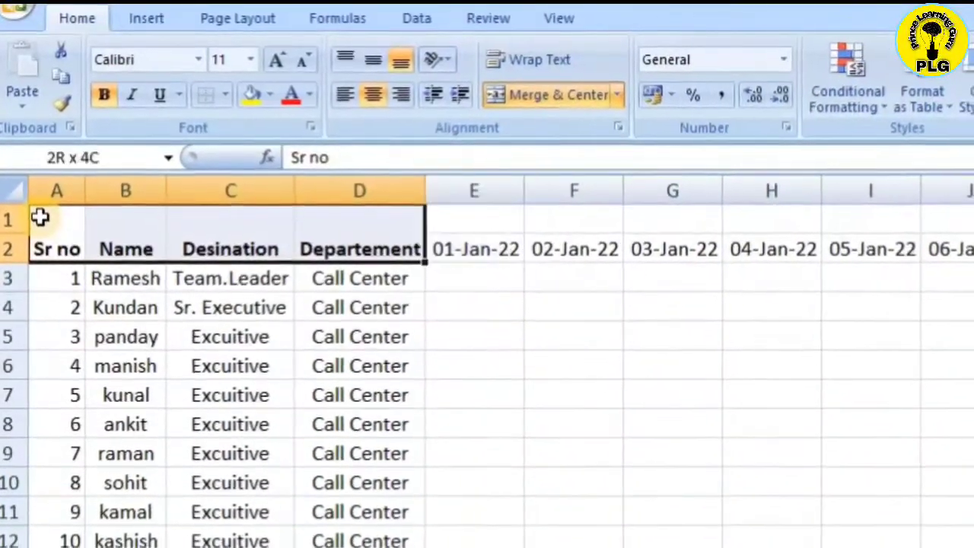
{"action": "left_click", "coordinate": [366, 60]}
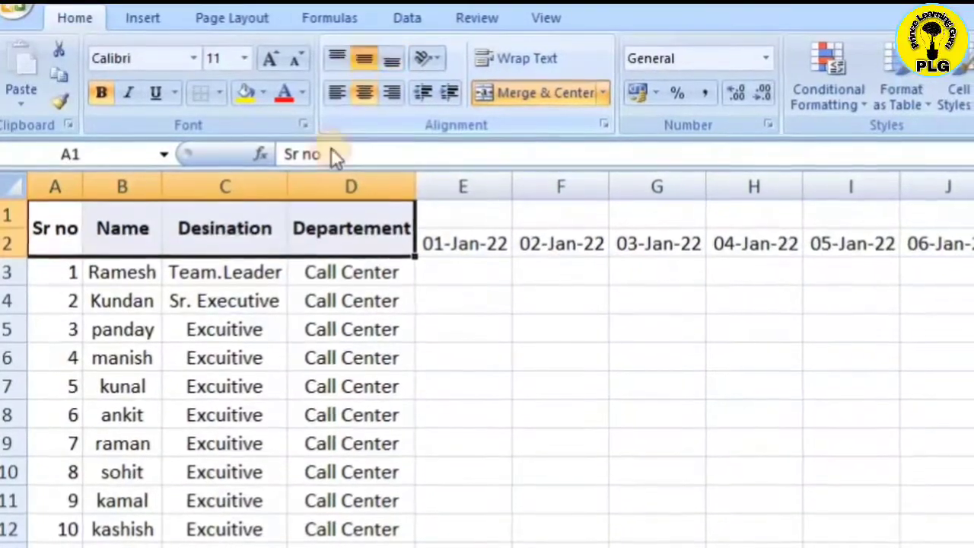
{"action": "left_click", "coordinate": [467, 274]}
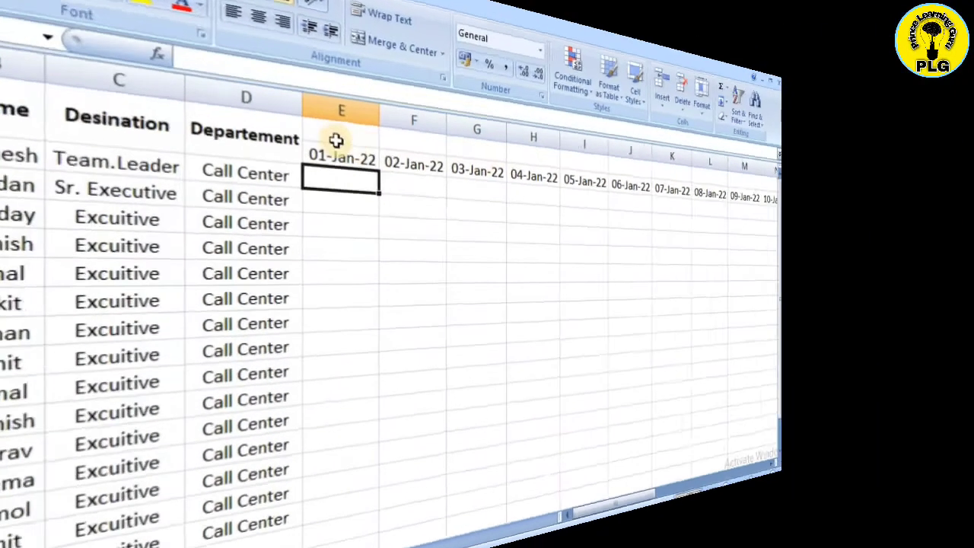
- Enter the formula =TEXT(E2,"DDD") in E1 to give the weekday above the 01-Jan-22 date
{"action": "left_click", "coordinate": [336, 150]}
{"action": "type", "text": "=TEXT("}
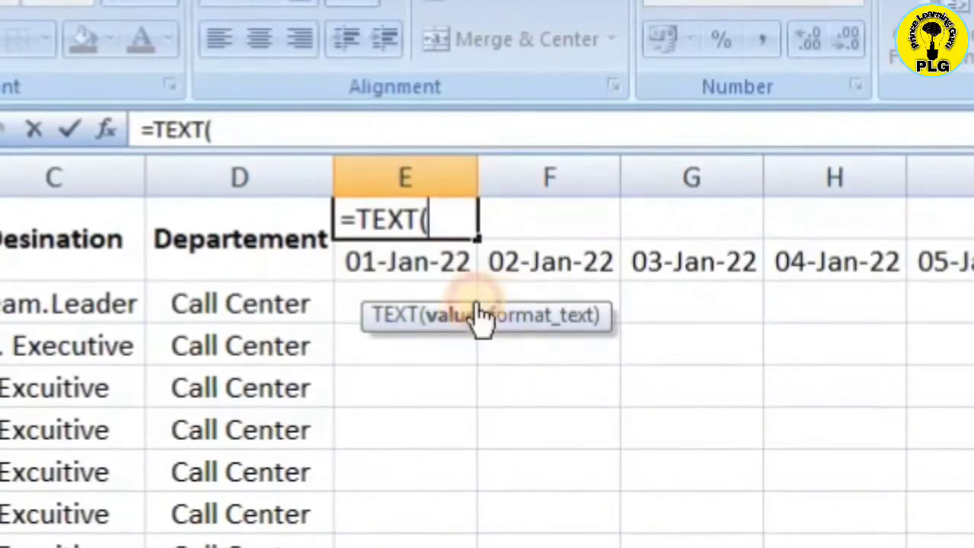
{"action": "left_click", "coordinate": [433, 259]}
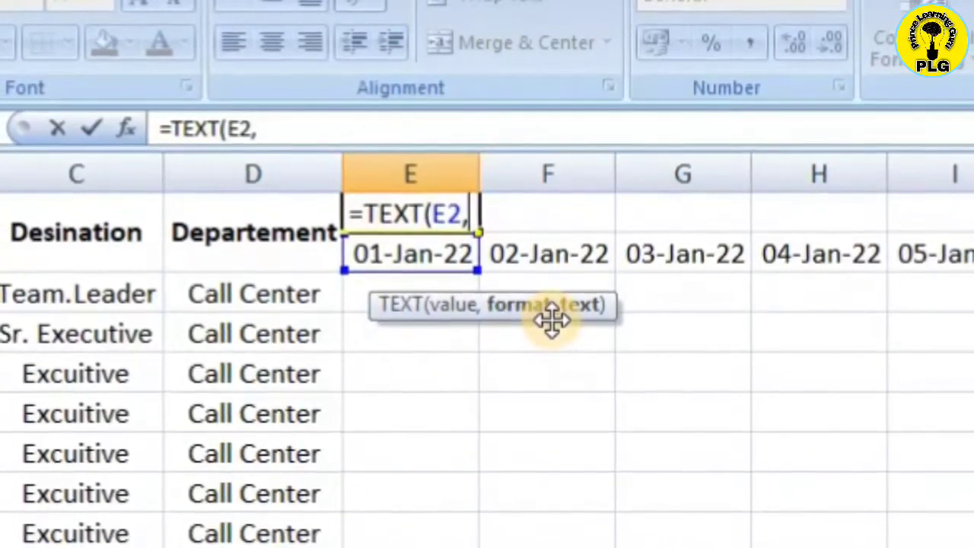
{"action": "type", "text": "\""}
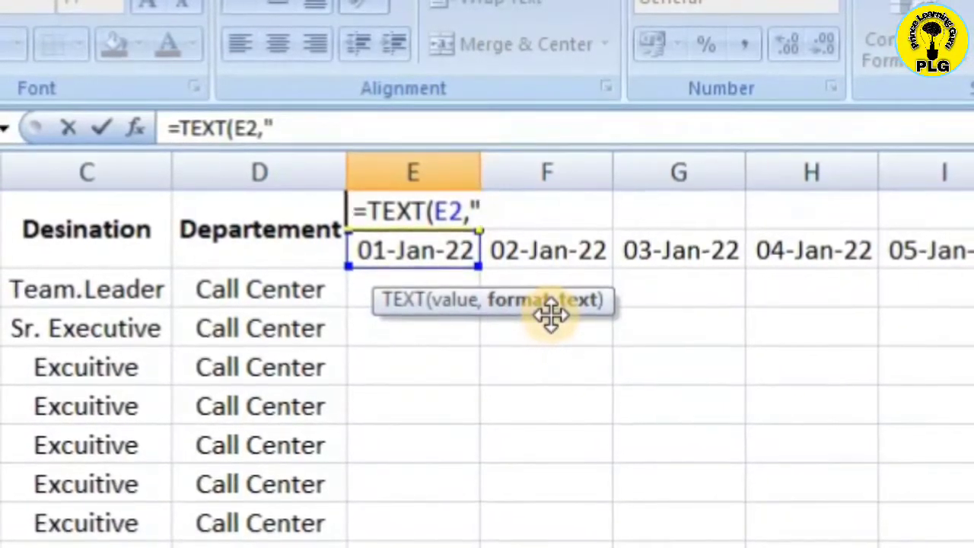
{"action": "type", "text": "DDD"}
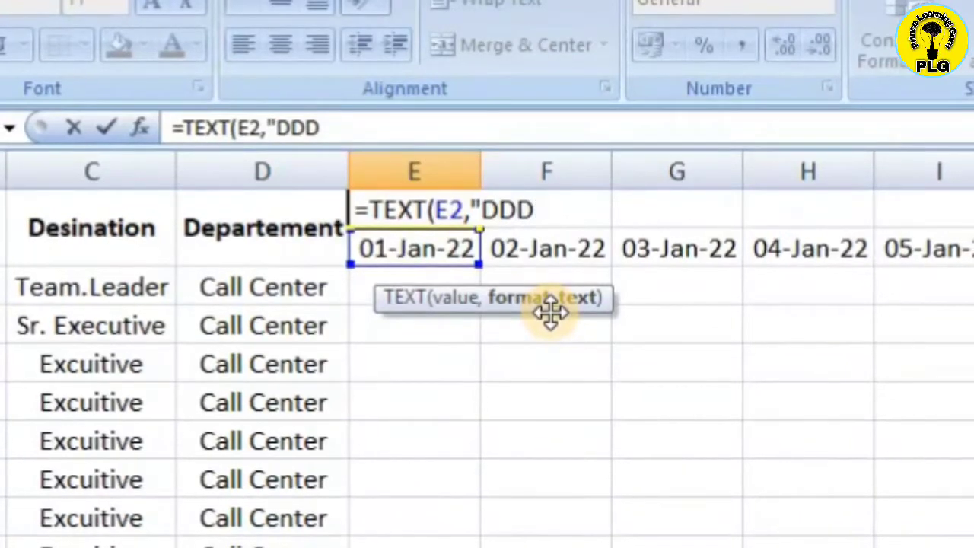
{"action": "type", "text": "\""}
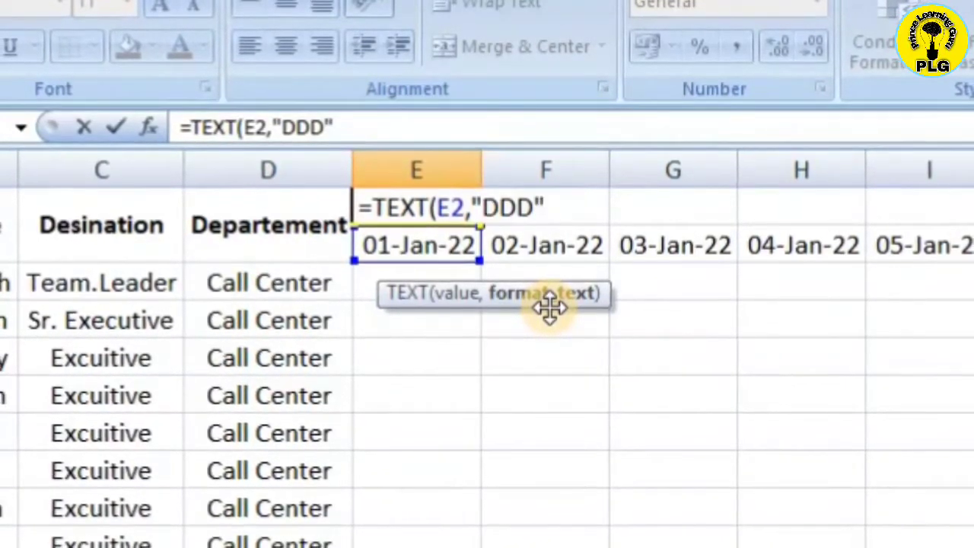
{"action": "type", "text": ")"}
{"action": "key", "text": "Return"}
- Fill the weekday formula from E1 across row 1 through AI1, above the 31-Jan-22 date
{"action": "key", "text": "Right"}
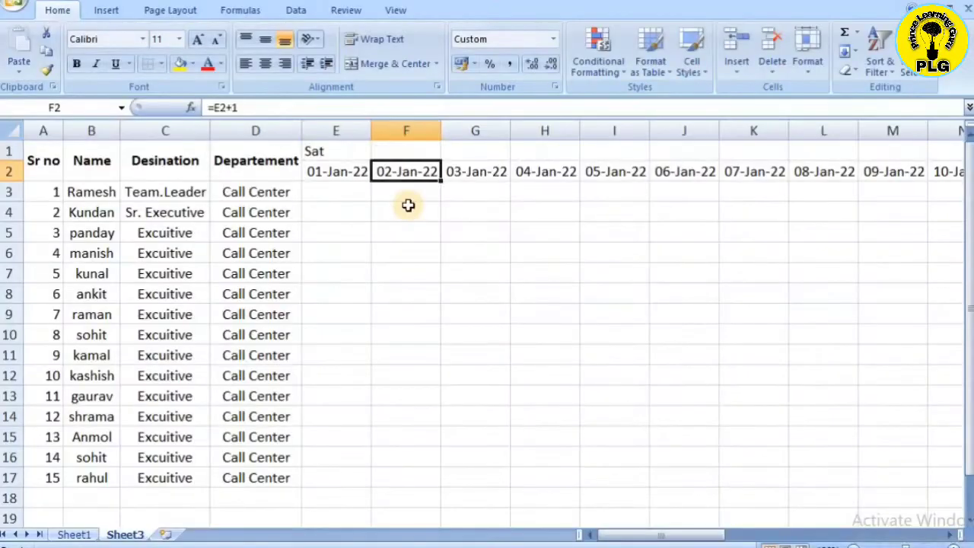
{"action": "key", "text": "Up"}
{"action": "key", "text": "Left"}
{"action": "key", "text": "Left"}
{"action": "key", "text": "Left"}
{"action": "key", "text": "Right"}
{"action": "key", "text": "Right"}
{"action": "key", "text": "Right"}
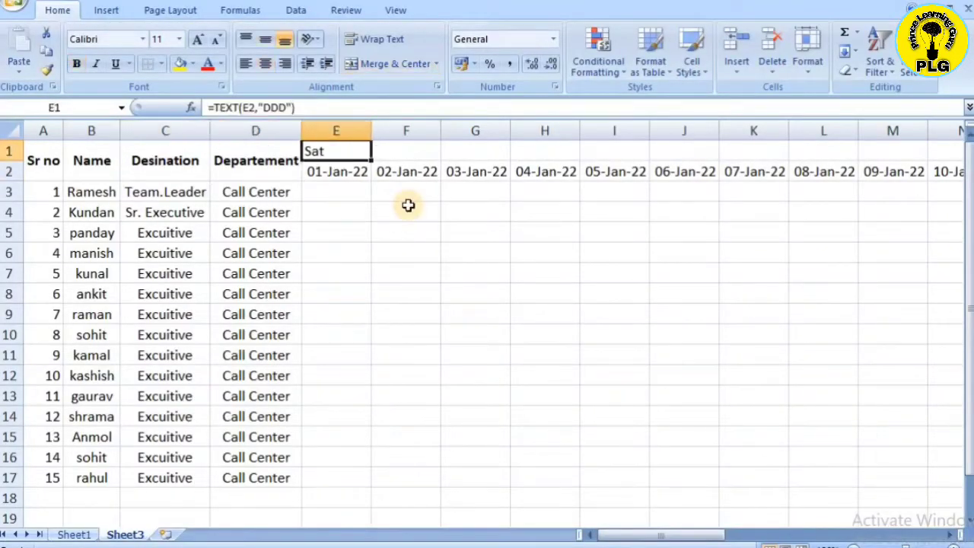
{"action": "key", "text": "Left"}
{"action": "key", "text": "shift+Right"}
{"action": "key", "text": "shift+Right"}
{"action": "key", "text": "shift+Right"}
{"action": "key", "text": "shift+Right"}
{"action": "key", "text": "shift+Right"}
{"action": "key", "text": "shift+Right"}
{"action": "key", "text": "shift+Right"}
{"action": "key", "text": "shift+Right"}
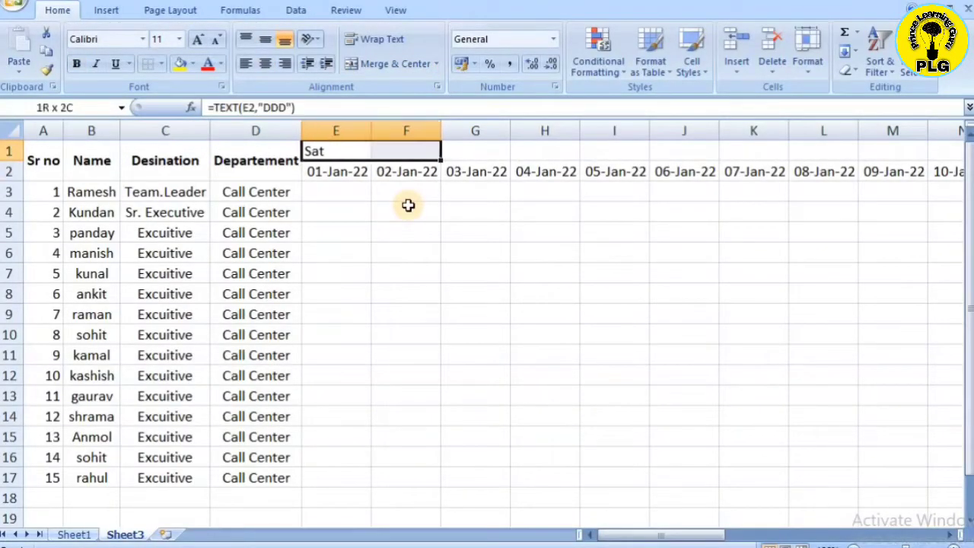
{"action": "key", "text": "shift+Right"}
{"action": "key", "text": "shift+Right"}
{"action": "key", "text": "shift+Right"}
{"action": "key", "text": "shift+Right"}
{"action": "key", "text": "shift+Right"}
{"action": "key", "text": "shift+Right"}
{"action": "key", "text": "shift+Right"}
{"action": "key", "text": "shift+Right"}
{"action": "key", "text": "shift+Right"}
{"action": "key", "text": "shift+Right"}
{"action": "key", "text": "shift+Right"}
{"action": "key", "text": "shift+Right"}
{"action": "key", "text": "shift+Right"}
{"action": "key", "text": "shift+Right"}
{"action": "key", "text": "shift+Right"}
{"action": "key", "text": "shift+Right"}
{"action": "key", "text": "shift+Right"}
{"action": "key", "text": "shift+Right"}
{"action": "key", "text": "shift+Right"}
{"action": "key", "text": "shift+Right"}
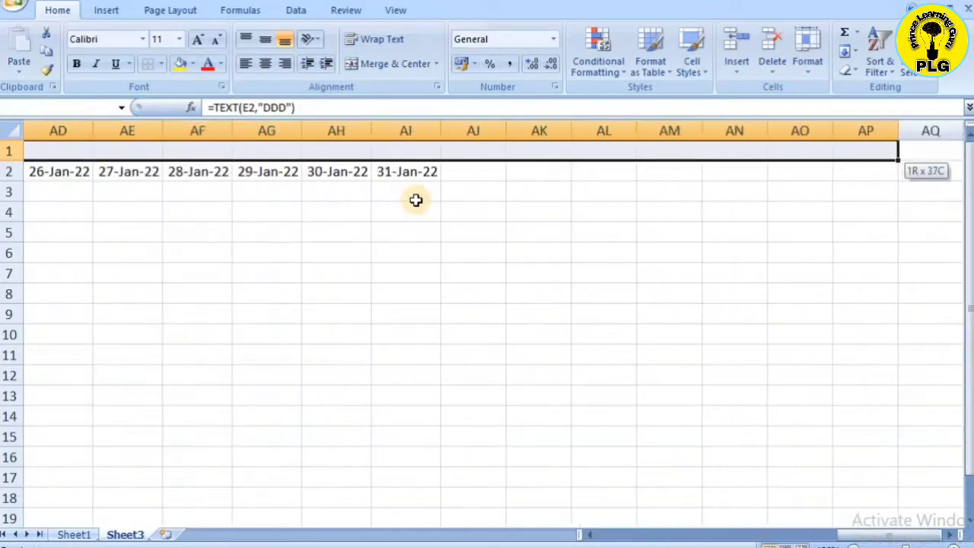
{"action": "key", "text": "shift+Left"}
{"action": "key", "text": "shift+Left"}
{"action": "key", "text": "shift+Left"}
{"action": "key", "text": "shift+Left"}
{"action": "key", "text": "shift+Left"}
{"action": "key", "text": "shift+Left"}
{"action": "key", "text": "shift+Left"}
{"action": "key", "text": "shift+Left"}
{"action": "key", "text": "shift+Left"}
{"action": "key", "text": "shift+Left"}
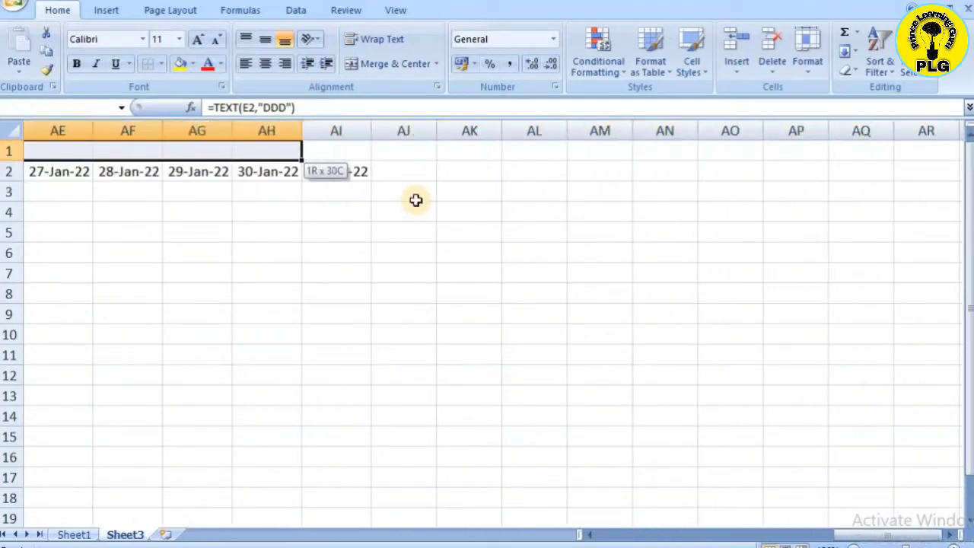
{"action": "key", "text": "shift+Right"}
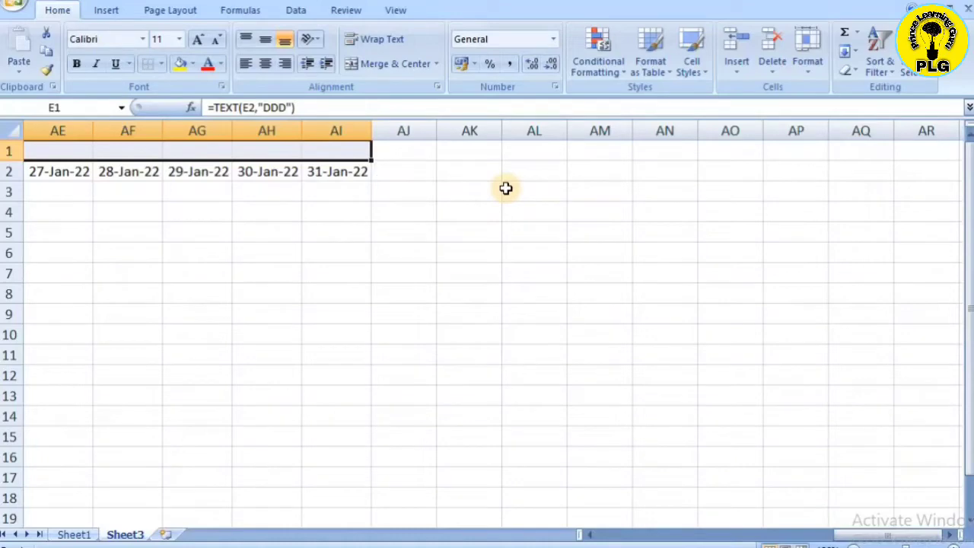
{"action": "key", "text": "ctrl+Return"}
- Fill the merged Sr no, Name, Desination and Departement headers in A1:D2 with black
{"action": "key", "text": "Left"}
{"action": "key", "text": "Right"}
{"action": "key", "text": "Right"}
{"action": "key", "text": "Right"}
{"action": "key", "text": "Right"}
{"action": "key", "text": "Right"}
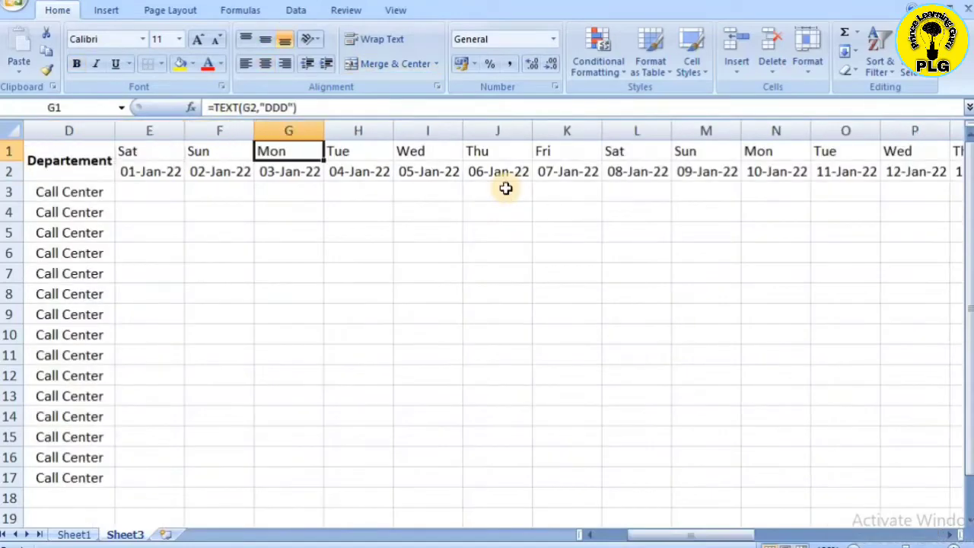
{"action": "key", "text": "Left"}
{"action": "key", "text": "Left"}
{"action": "key", "text": "Left"}
{"action": "key", "text": "Left"}
{"action": "key", "text": "Left"}
{"action": "key", "text": "Left"}
{"action": "key", "text": "Left"}
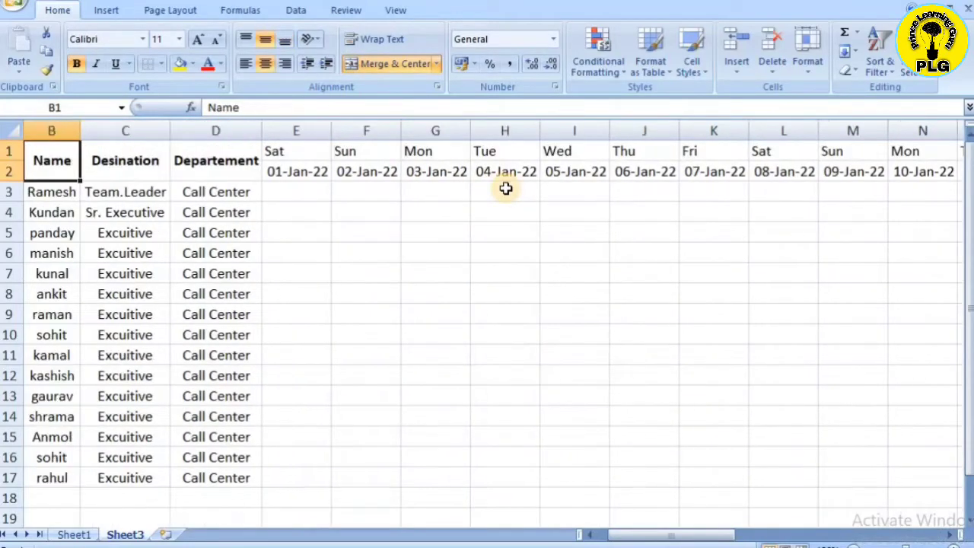
{"action": "key", "text": "Left"}
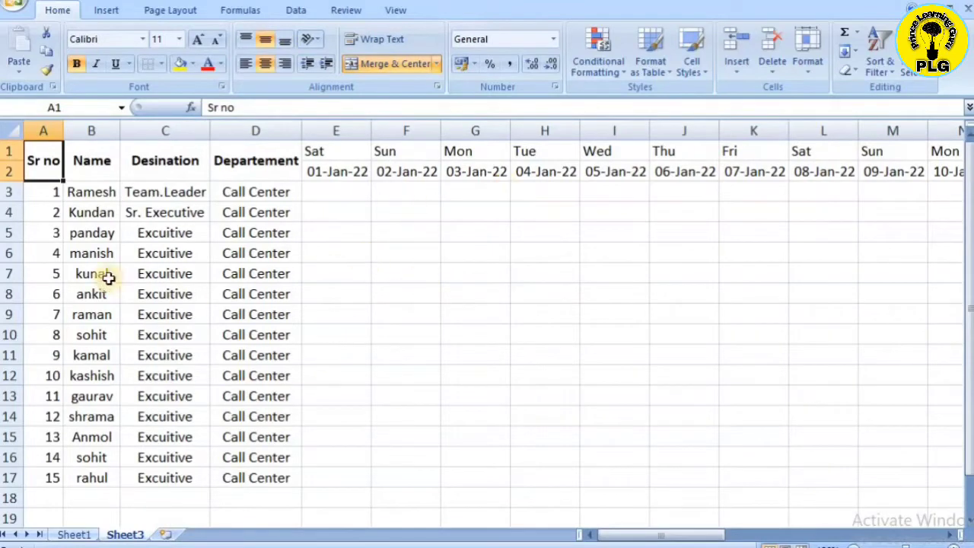
{"action": "key", "text": "shift+Right"}
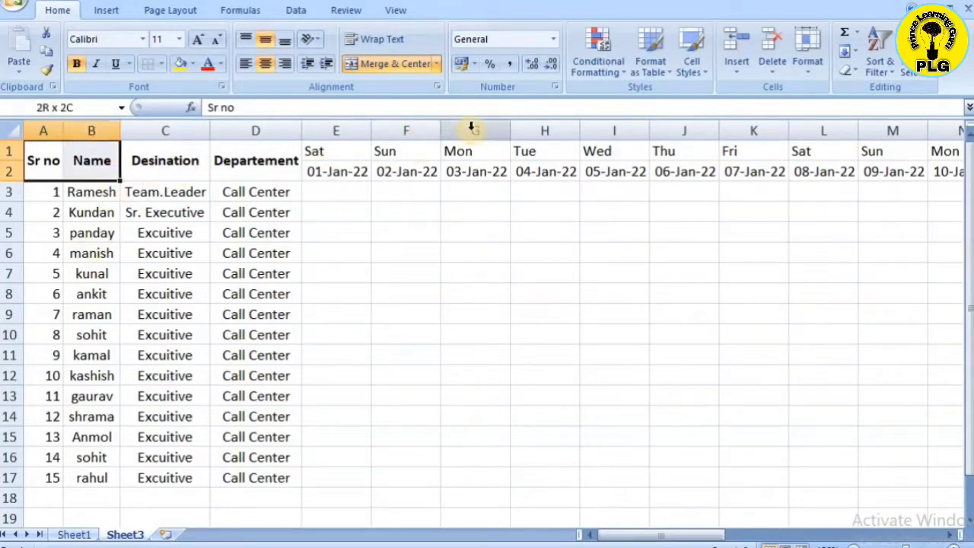
{"action": "key", "text": "shift+Right"}
{"action": "key", "text": "shift+Right"}
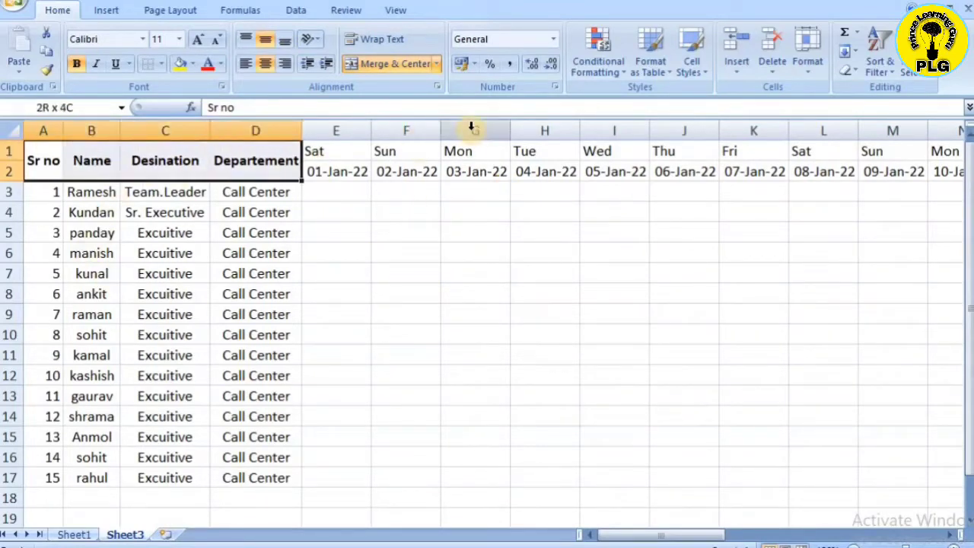
{"action": "left_click", "coordinate": [192, 64]}
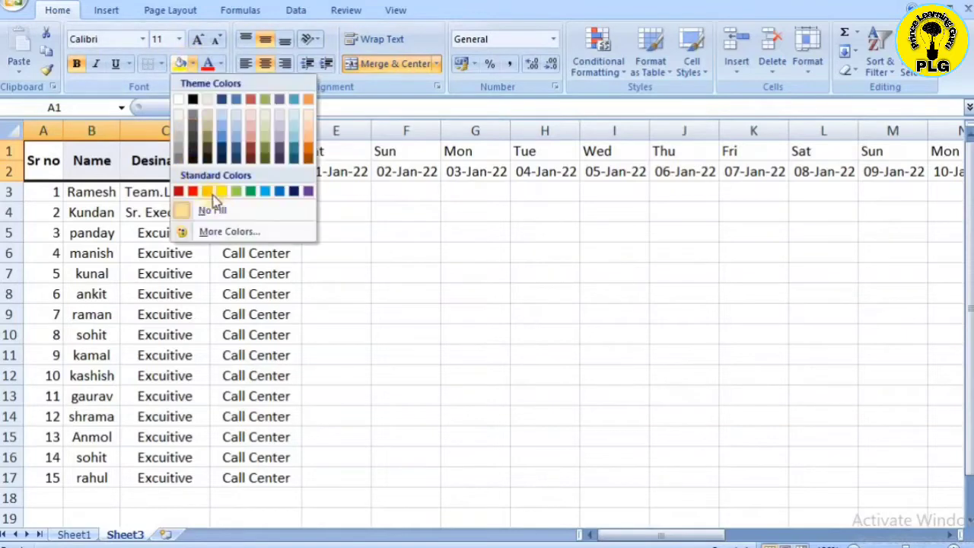
{"action": "left_click", "coordinate": [192, 139]}
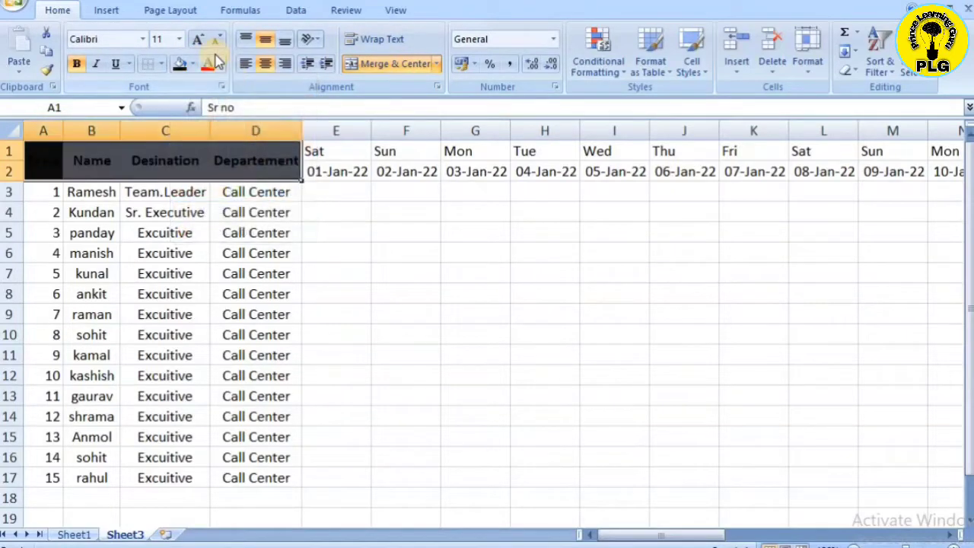
- Set the font color of the four headers in A1:D2 to white
{"action": "left_click", "coordinate": [222, 65]}
{"action": "left_click", "coordinate": [211, 124]}
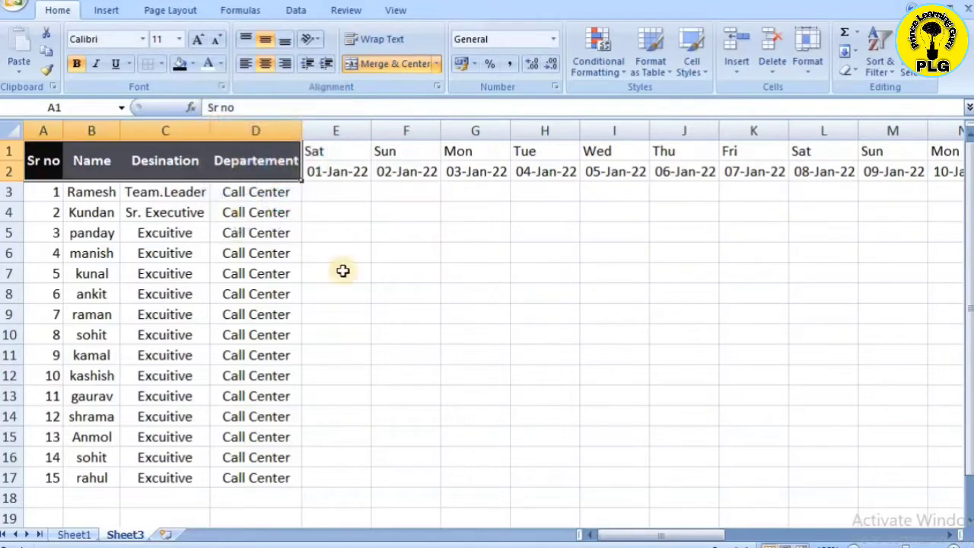
{"action": "left_click", "coordinate": [343, 269]}
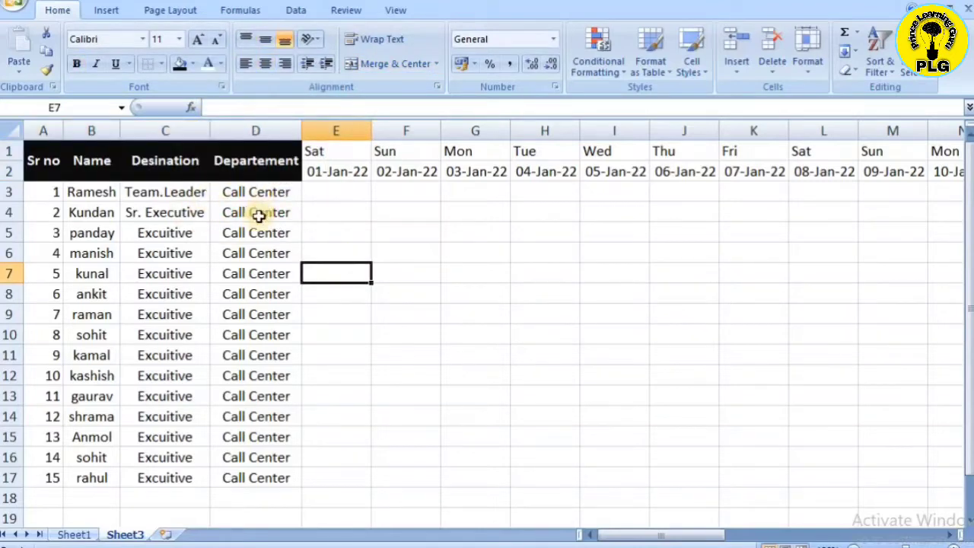
{"action": "left_click", "coordinate": [347, 200]}
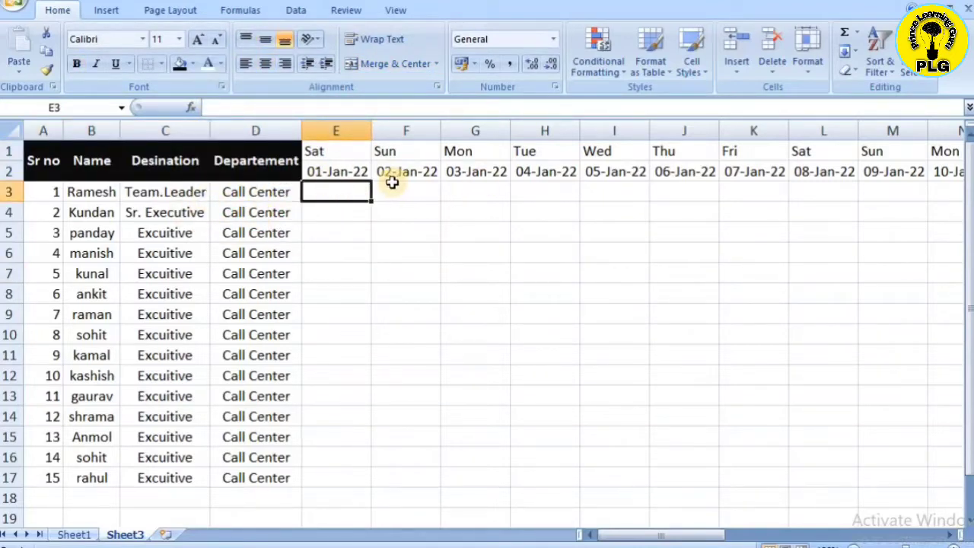
- Fill the January date row E2:AI2 with the standard light blue color
{"action": "left_click", "coordinate": [324, 175]}
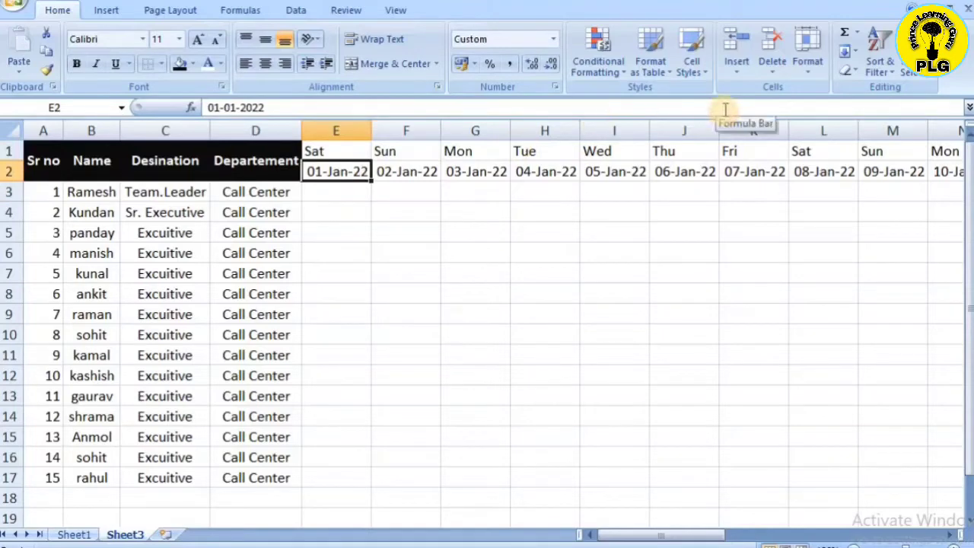
{"action": "key", "text": "shift+Right"}
{"action": "key", "text": "shift+Right"}
{"action": "key", "text": "shift+Right"}
{"action": "key", "text": "shift+Right"}
{"action": "key", "text": "shift+Right"}
{"action": "key", "text": "shift+Right"}
{"action": "key", "text": "shift+Right"}
{"action": "key", "text": "shift+Right"}
{"action": "key", "text": "shift+Right"}
{"action": "key", "text": "shift+Right"}
{"action": "key", "text": "shift+Right"}
{"action": "key", "text": "shift+Right"}
{"action": "key", "text": "shift+Right"}
{"action": "key", "text": "shift+Right"}
{"action": "key", "text": "shift+Right"}
{"action": "key", "text": "shift+Right"}
{"action": "key", "text": "shift+Right"}
{"action": "key", "text": "shift+Right"}
{"action": "key", "text": "shift+Right"}
{"action": "key", "text": "shift+Right"}
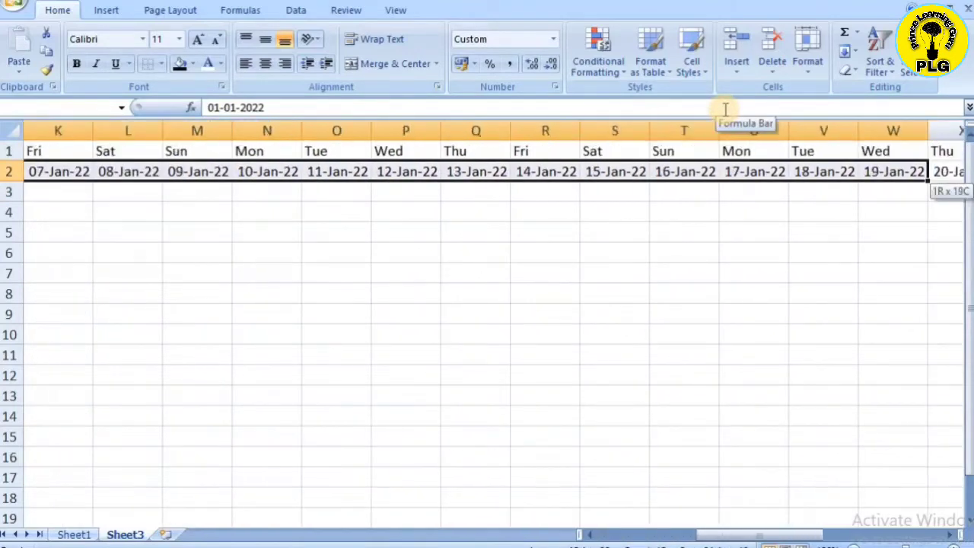
{"action": "key", "text": "shift+Right"}
{"action": "key", "text": "shift+Right"}
{"action": "key", "text": "shift+Right"}
{"action": "key", "text": "shift+Right"}
{"action": "key", "text": "shift+Right"}
{"action": "key", "text": "shift+Right"}
{"action": "key", "text": "shift+Right"}
{"action": "key", "text": "shift+Right"}
{"action": "key", "text": "shift+Right"}
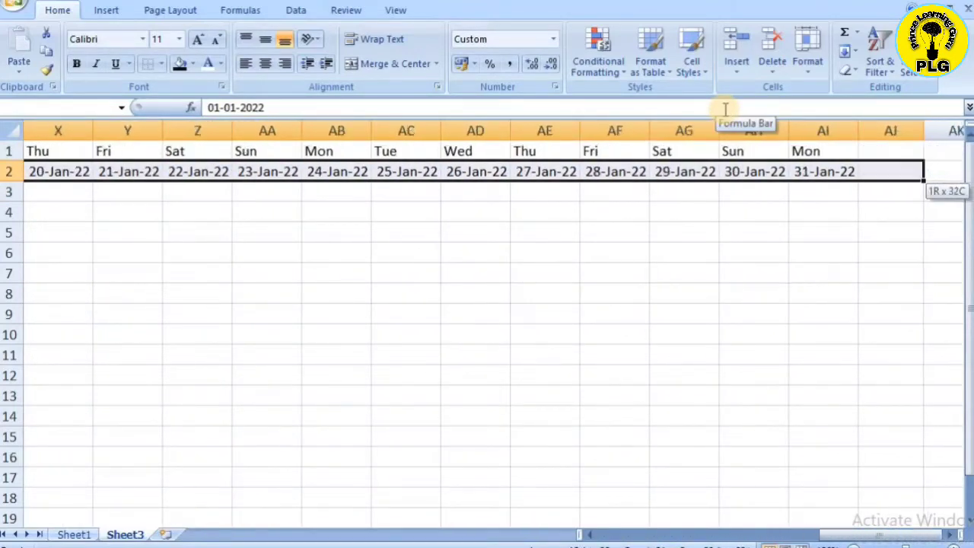
{"action": "left_click", "coordinate": [193, 64]}
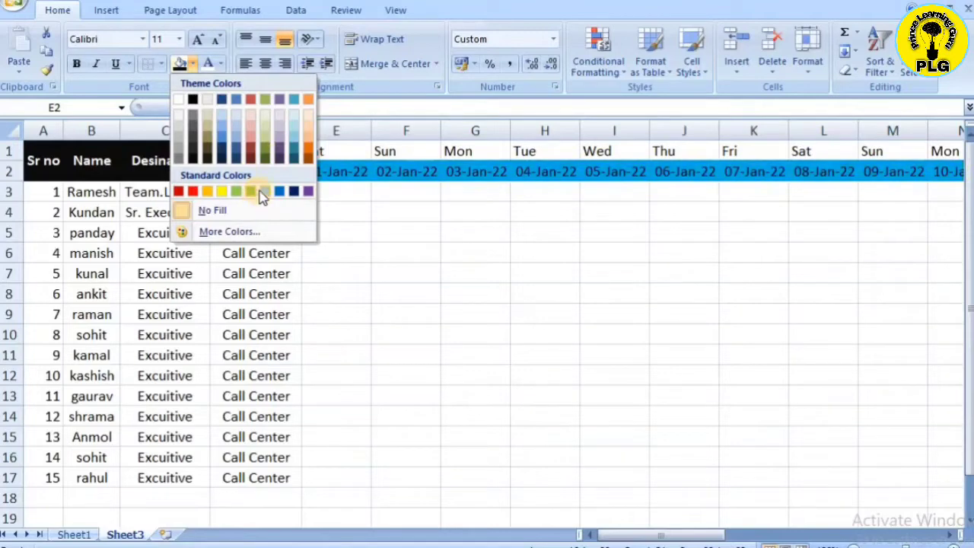
{"action": "left_click", "coordinate": [264, 191]}
{"action": "left_click", "coordinate": [380, 254]}
- Fill the weekday row E1:AI1 with the standard yellow color
{"action": "left_click", "coordinate": [332, 154]}
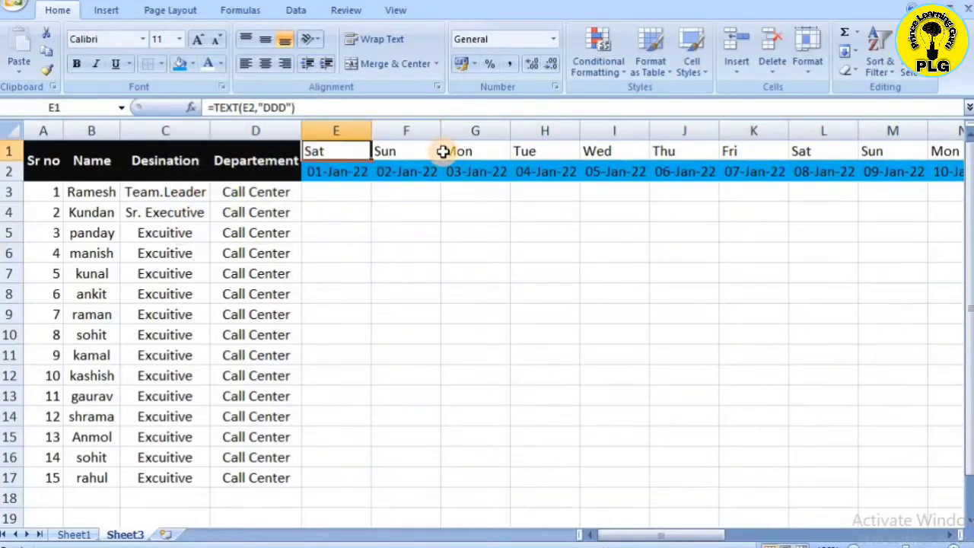
{"action": "left_click_drag", "start_coordinate": [443, 151], "coordinate": [443, 152]}
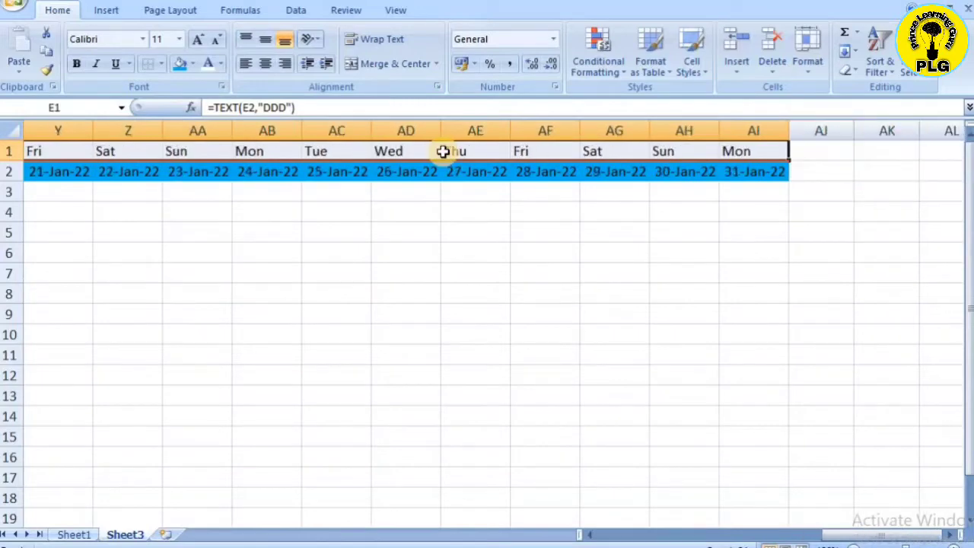
{"action": "left_click", "coordinate": [193, 64]}
{"action": "left_click", "coordinate": [222, 192]}
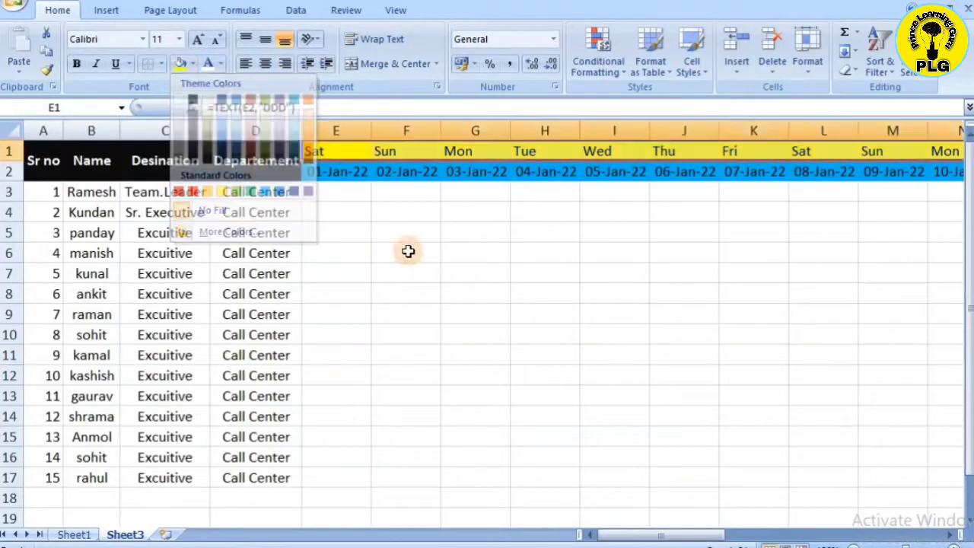
{"action": "left_click", "coordinate": [406, 252]}
{"action": "key", "text": "Left"}
{"action": "key", "text": "Left"}
{"action": "key", "text": "Left"}
{"action": "key", "text": "Left"}
{"action": "key", "text": "Left"}
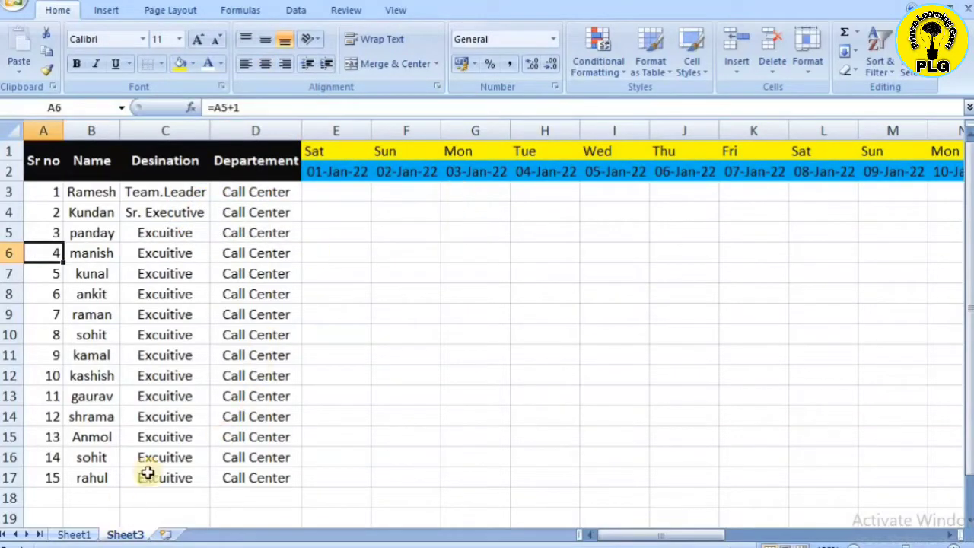
{"action": "key", "text": "Right"}
{"action": "key", "text": "Right"}
{"action": "key", "text": "Right"}
{"action": "key", "text": "Right"}
{"action": "key", "text": "Right"}
{"action": "key", "text": "Right"}
{"action": "key", "text": "Up"}
{"action": "key", "text": "Left"}
{"action": "key", "text": "Left"}
{"action": "key", "text": "Left"}
{"action": "key", "text": "Up"}
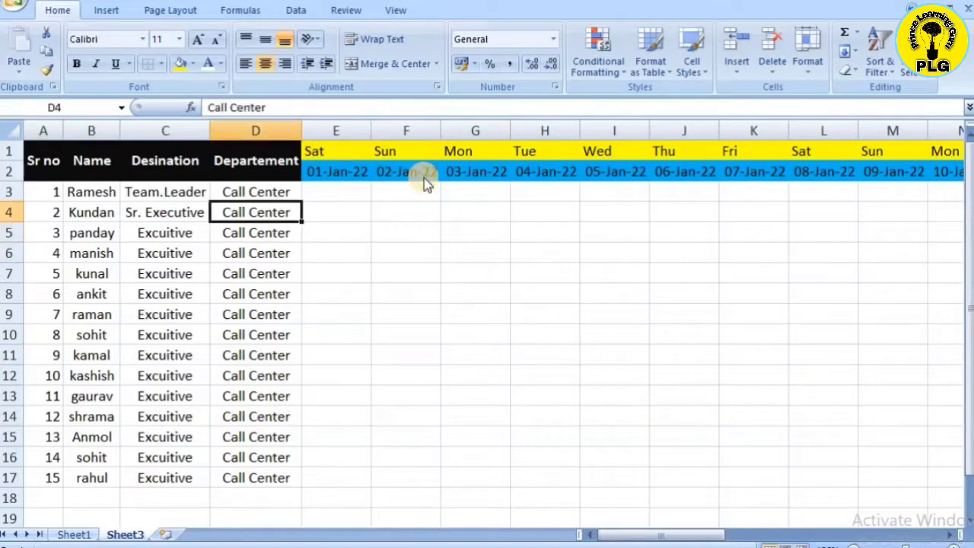
- Make the weekday and date headers in E1:AI2 bold
{"action": "key", "text": "Up"}
{"action": "key", "text": "Right"}
{"action": "key", "text": "Up"}
{"action": "key", "text": "Up"}
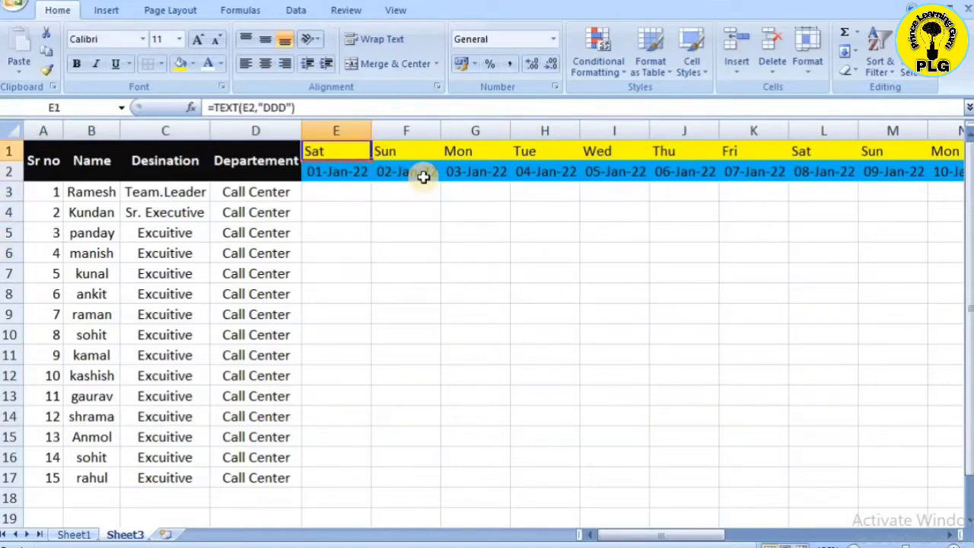
{"action": "key", "text": "ctrl+shift+Right"}
{"action": "key", "text": "ctrl+shift+Down"}
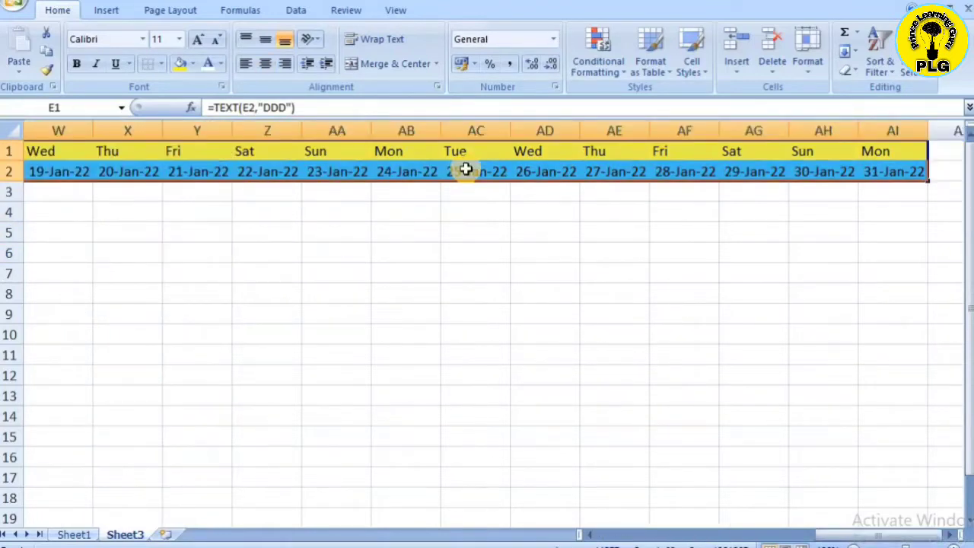
{"action": "key", "text": "ctrl+BackSpace"}
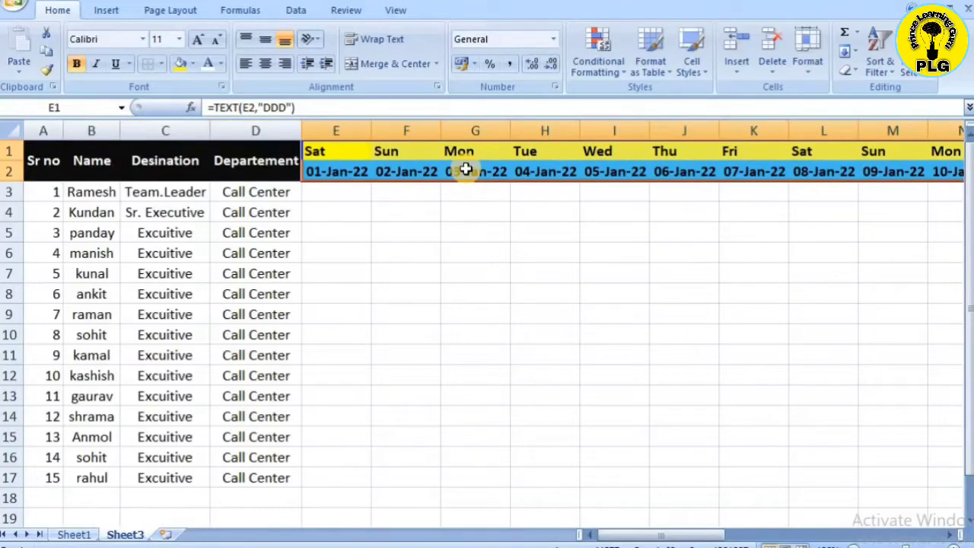
{"action": "key", "text": "Left"}
{"action": "key", "text": "Right"}
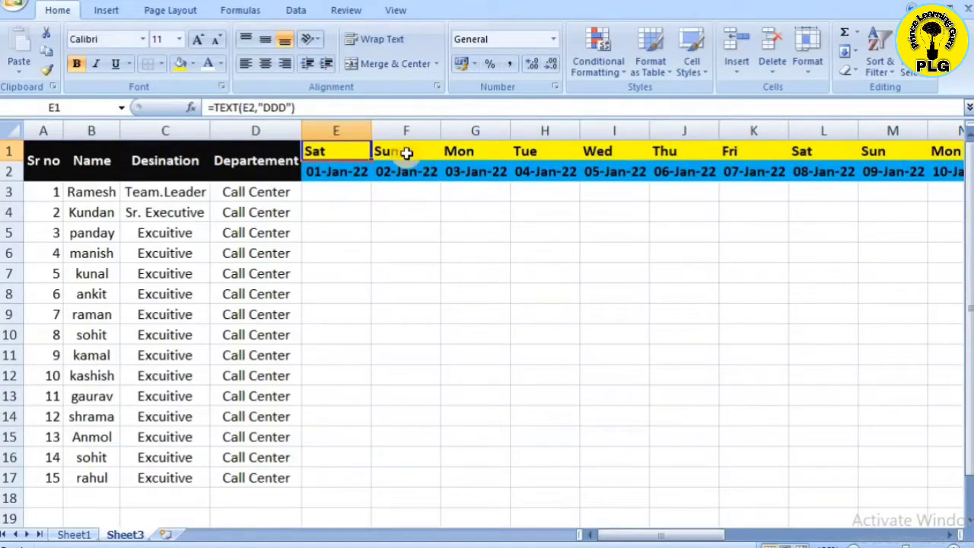
{"action": "left_click", "coordinate": [407, 153]}
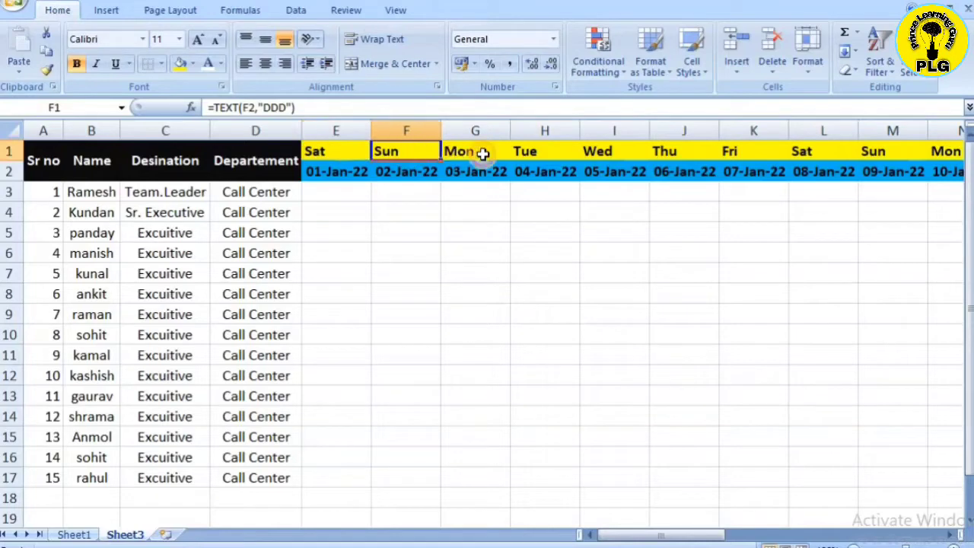
- Fill the Sunday weekday header in F1 with the standard red color
{"action": "left_click", "coordinate": [861, 151]}
{"action": "left_click", "coordinate": [395, 152]}
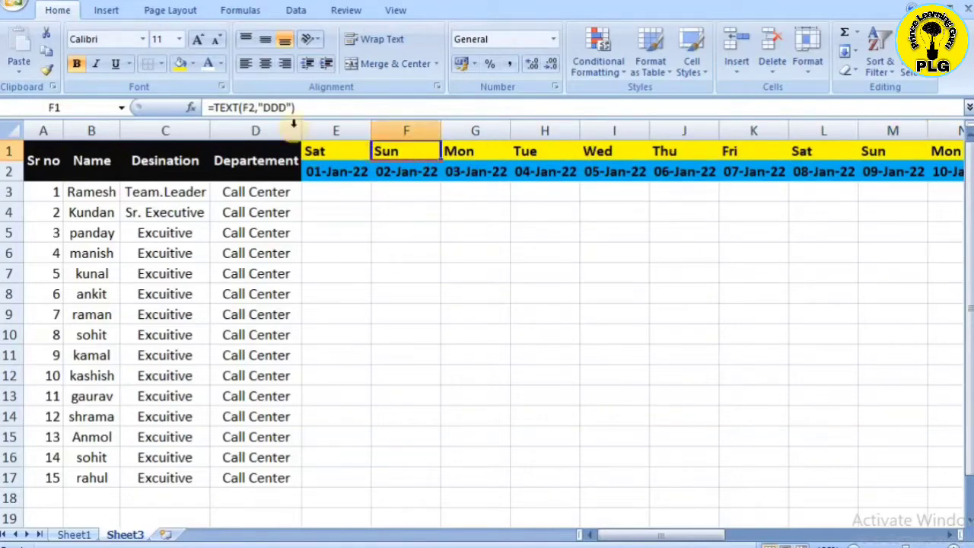
{"action": "left_click", "coordinate": [195, 67]}
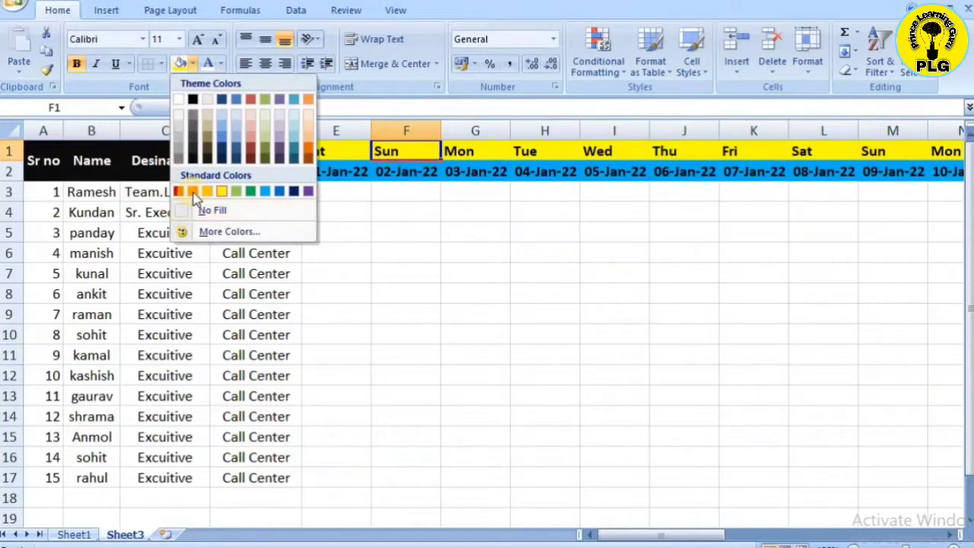
{"action": "left_click", "coordinate": [189, 191]}
{"action": "left_click", "coordinate": [396, 232]}
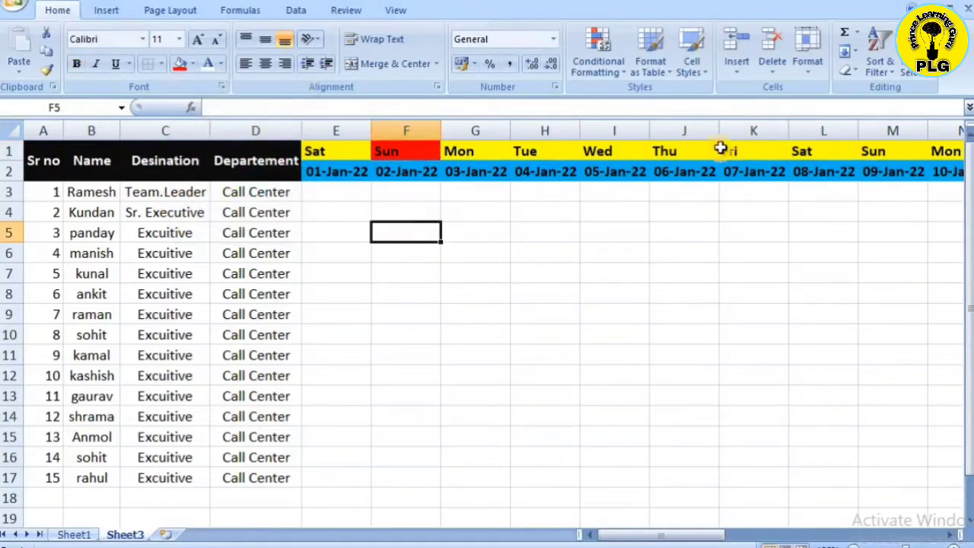
- Repeat the red fill on the Sunday headers in M1 and T1
{"action": "left_click", "coordinate": [880, 152]}
{"action": "key", "text": "F4"}
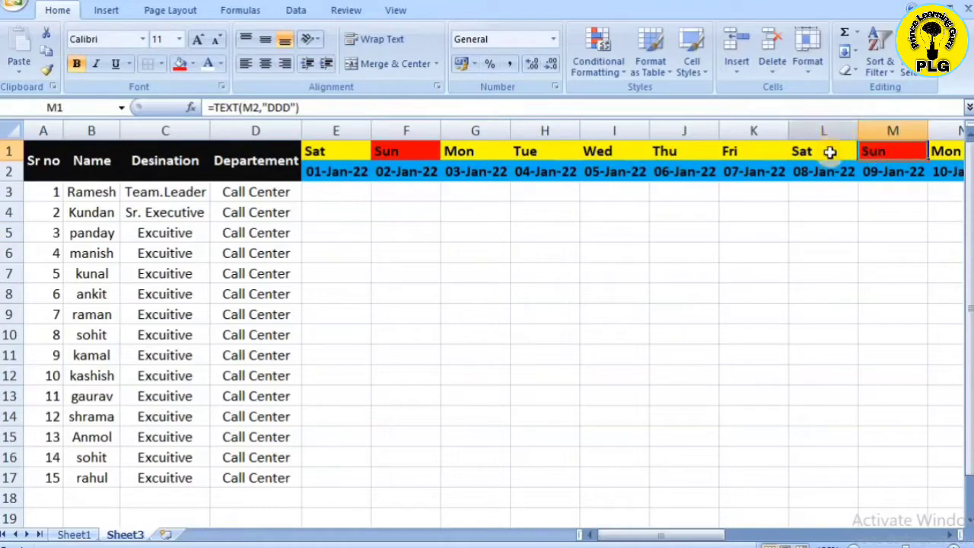
{"action": "key", "text": "Right"}
{"action": "key", "text": "Right"}
{"action": "key", "text": "Right"}
{"action": "key", "text": "Right"}
{"action": "key", "text": "Right"}
{"action": "key", "text": "Right"}
{"action": "key", "text": "Right"}
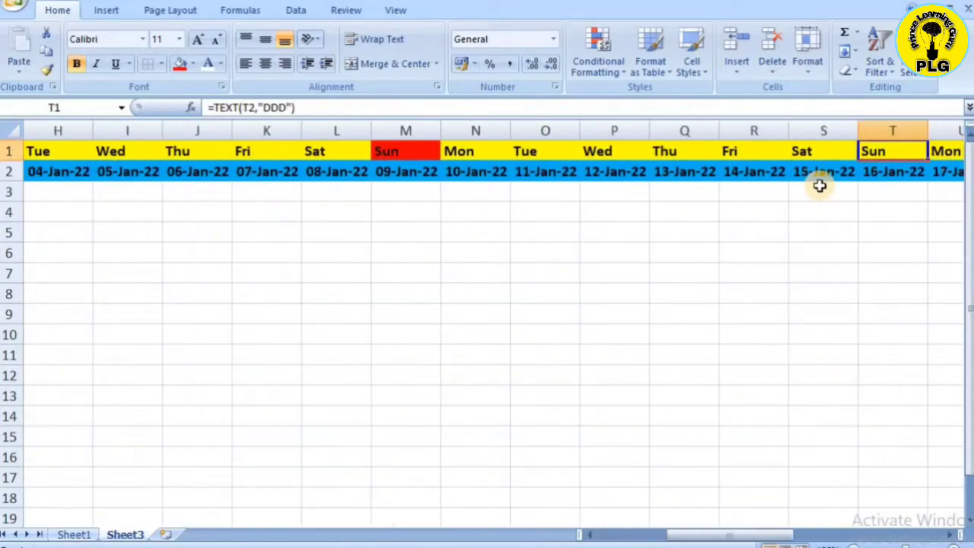
{"action": "key", "text": "F4"}
- Repeat the red fill on the remaining Sunday headers in AA1 and AH1
{"action": "key", "text": "Right"}
{"action": "key", "text": "Right"}
{"action": "key", "text": "Right"}
{"action": "key", "text": "Right"}
{"action": "key", "text": "Right"}
{"action": "key", "text": "Right"}
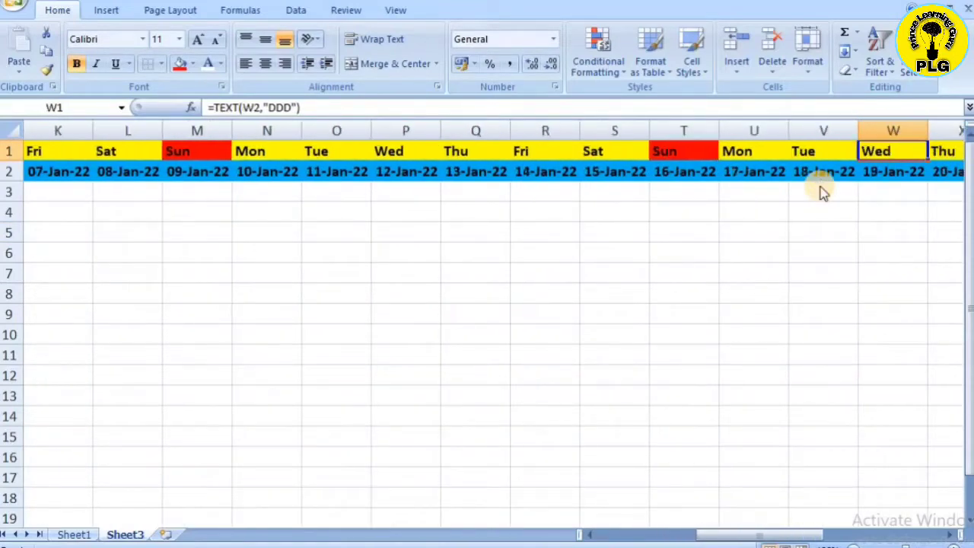
{"action": "key", "text": "Right"}
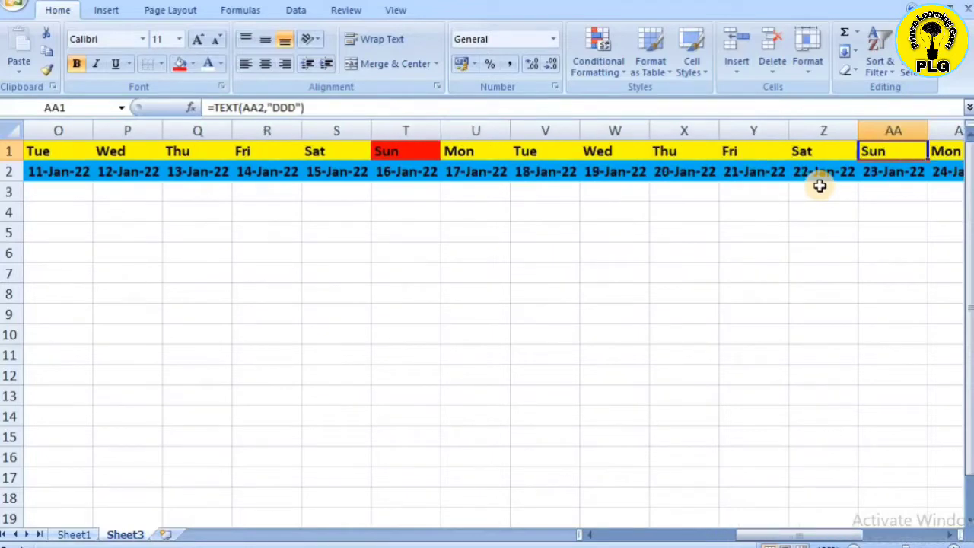
{"action": "key", "text": "F4"}
{"action": "key", "text": "Right"}
{"action": "key", "text": "Right"}
{"action": "key", "text": "Right"}
{"action": "key", "text": "Right"}
{"action": "key", "text": "Right"}
{"action": "key", "text": "Right"}
{"action": "key", "text": "Right"}
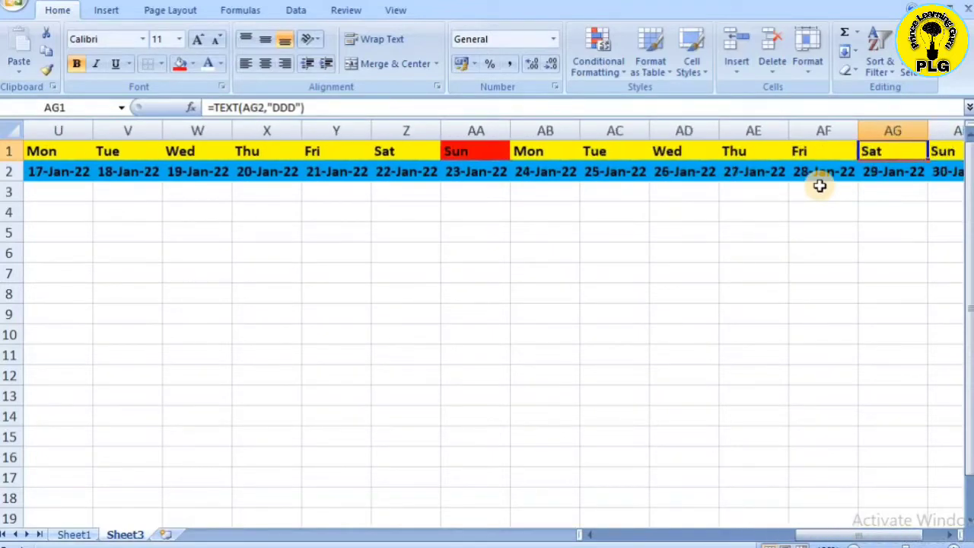
{"action": "key", "text": "F4"}
{"action": "key", "text": "Right"}
{"action": "key", "text": "Right"}
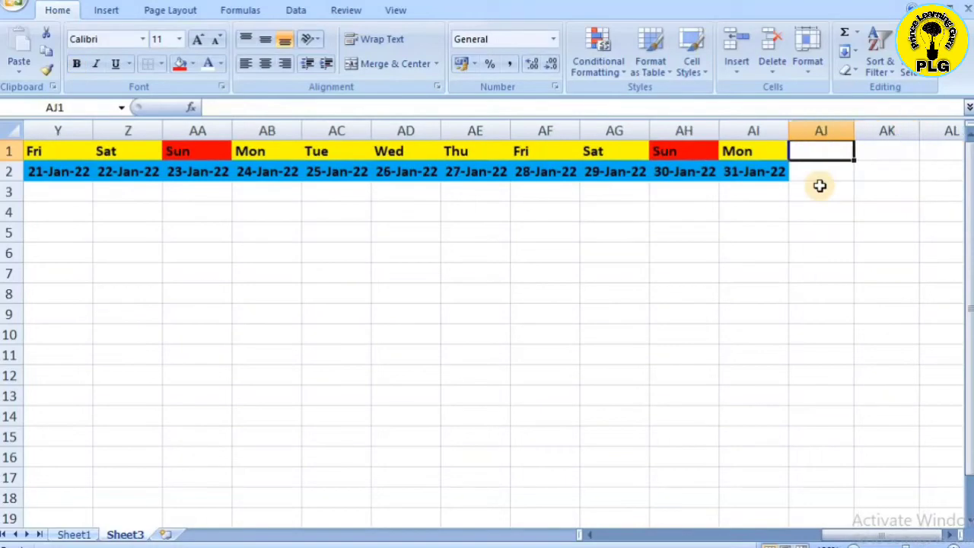
- Review the Sunday highlighting along the weekday header row back to E1
{"action": "key", "text": "Left"}
{"action": "key", "text": "Left"}
{"action": "key", "text": "Left"}
{"action": "key", "text": "Left"}
{"action": "key", "text": "Left"}
{"action": "key", "text": "Left"}
{"action": "key", "text": "Left"}
{"action": "key", "text": "Left"}
{"action": "key", "text": "Left"}
{"action": "key", "text": "Left"}
{"action": "key", "text": "Left"}
{"action": "key", "text": "Left"}
{"action": "key", "text": "Left"}
{"action": "key", "text": "Left"}
{"action": "key", "text": "Left"}
{"action": "key", "text": "Left"}
{"action": "key", "text": "Left"}
{"action": "key", "text": "Left"}
{"action": "key", "text": "Left"}
{"action": "key", "text": "Left"}
{"action": "key", "text": "Left"}
{"action": "key", "text": "Left"}
{"action": "key", "text": "Left"}
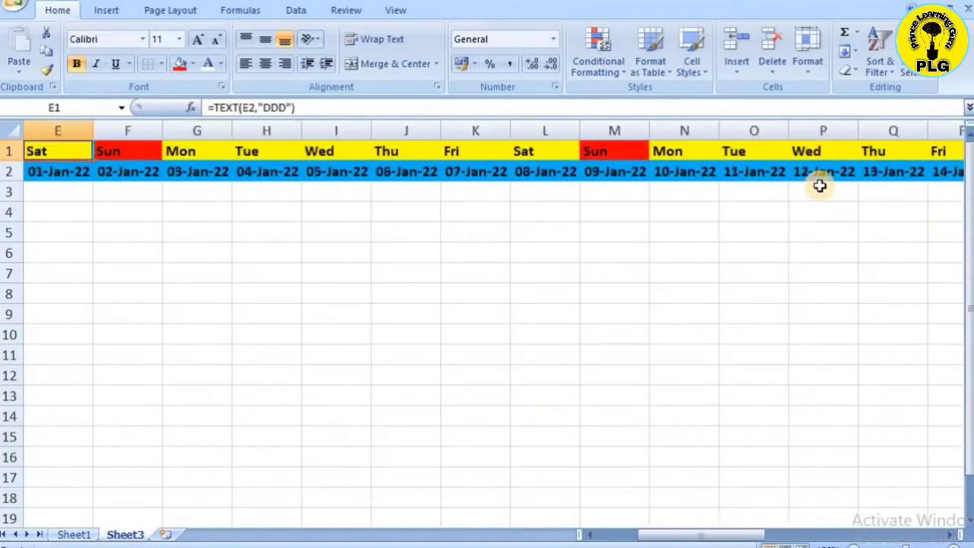
- Add the summary headers "Total P" in AJ2 and "Total Wo" in AK2, right after the last date column
{"action": "key", "text": "ctrl+Right"}
{"action": "key", "text": "Right"}
{"action": "key", "text": "Down"}
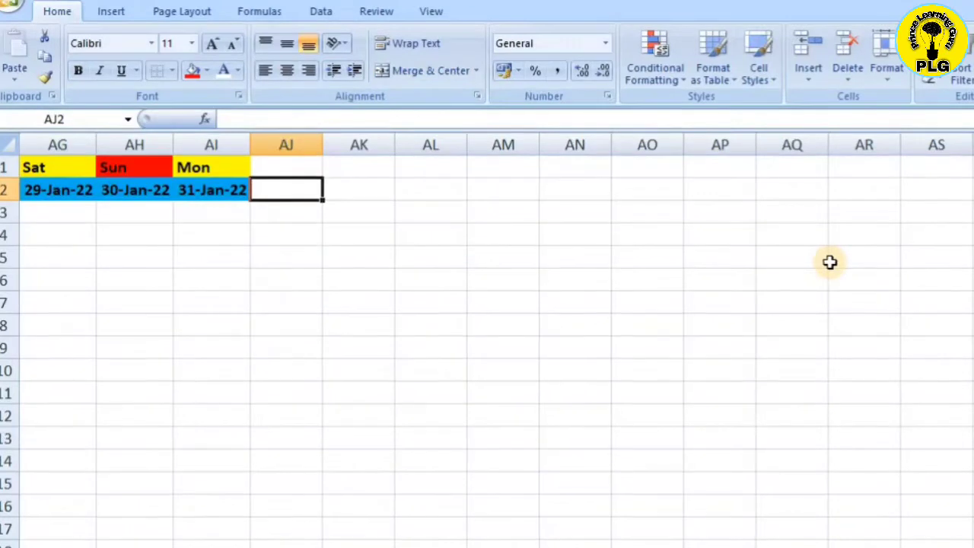
{"action": "type", "text": "To"}
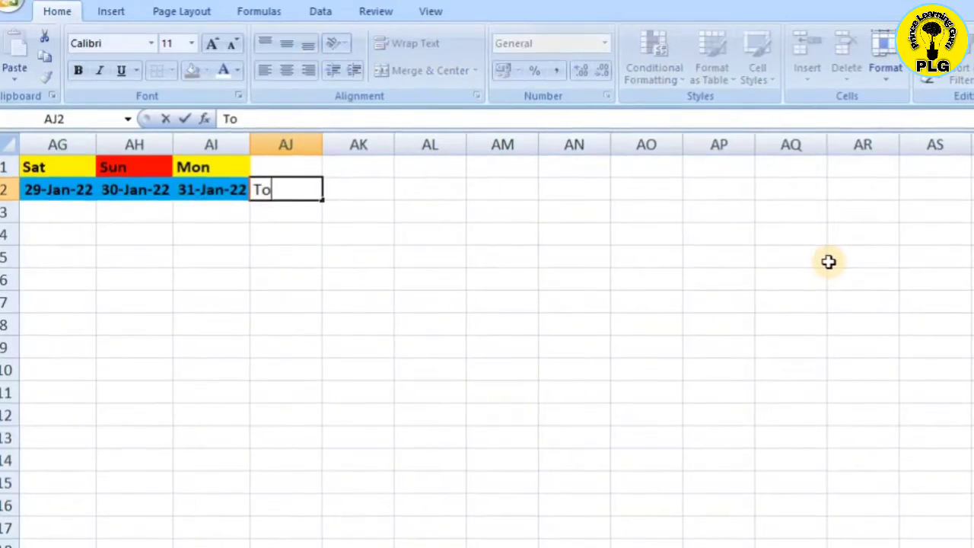
{"action": "type", "text": "tal P"}
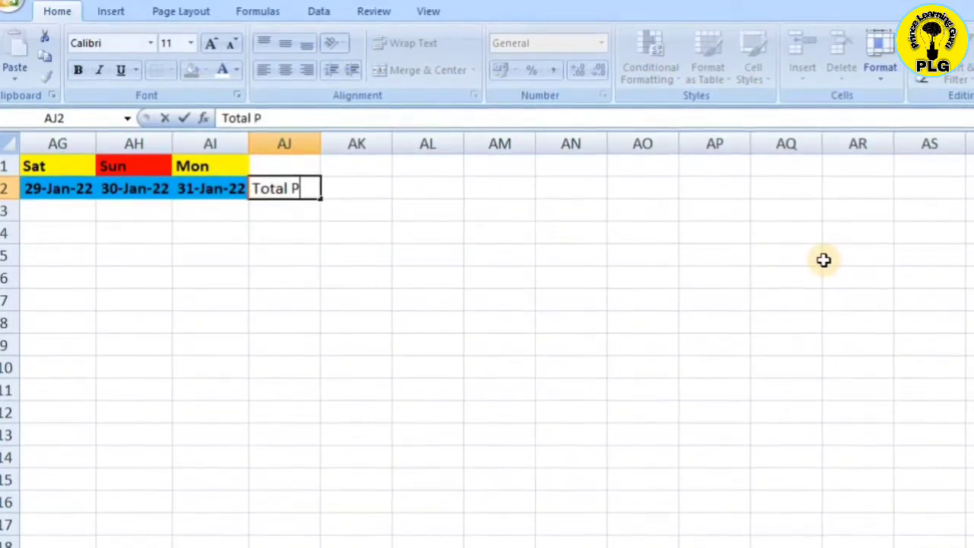
{"action": "key", "text": "Tab"}
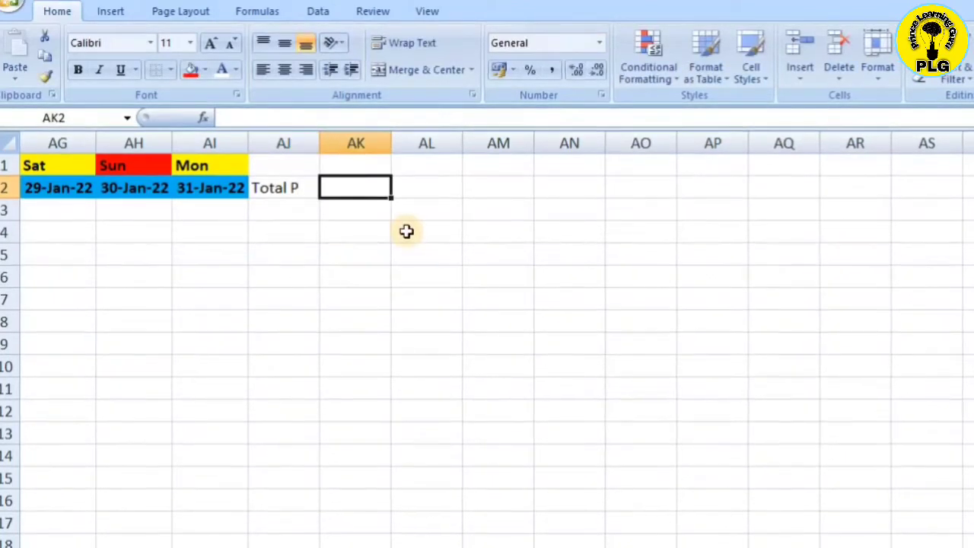
{"action": "type", "text": "Total Wo"}
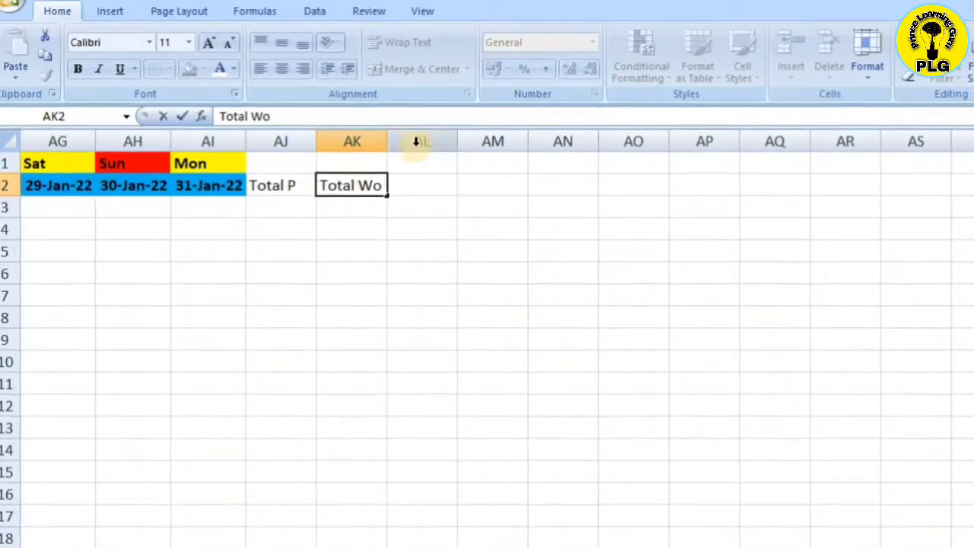
{"action": "left_click", "coordinate": [428, 187]}
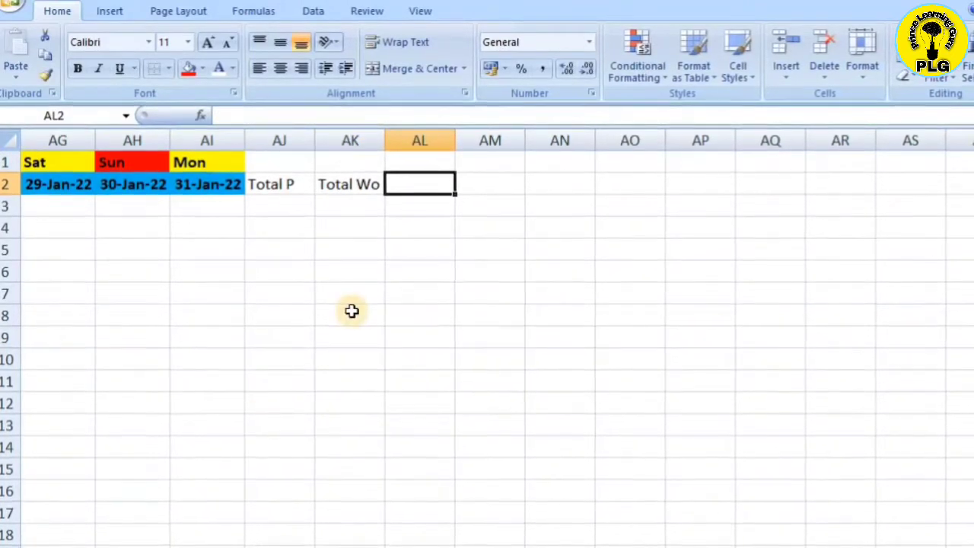
- Add the summary headers "Total A" in AL2 and "Total L" in AM2
{"action": "type", "text": "Total A"}
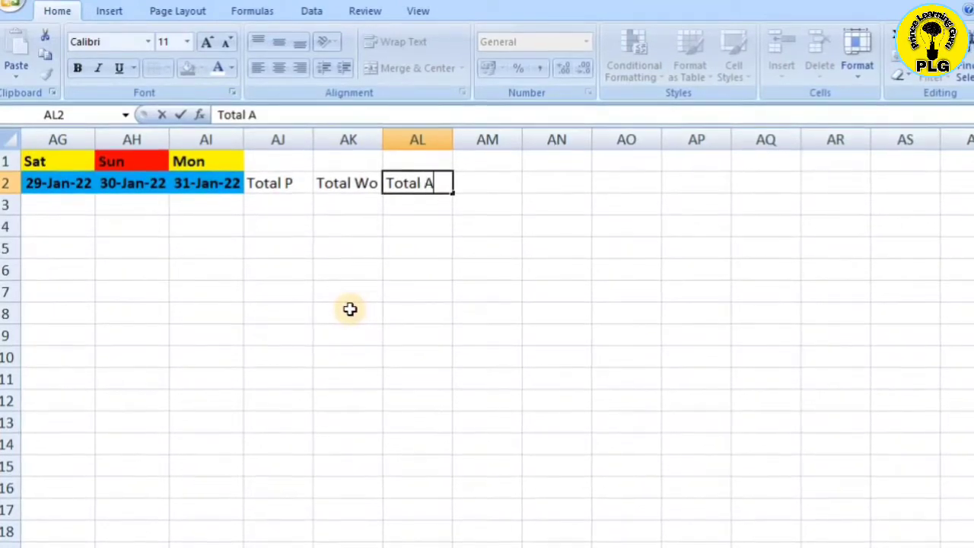
{"action": "key", "text": "Tab"}
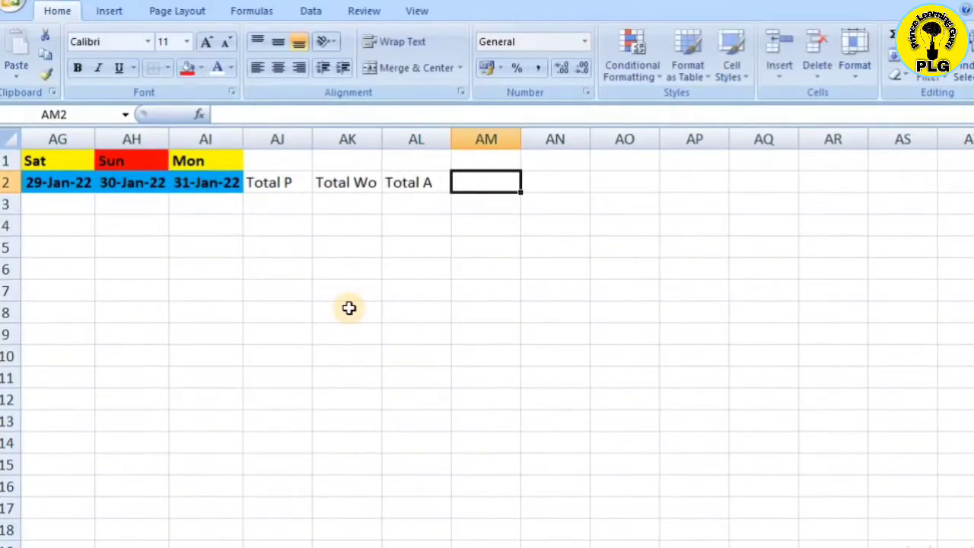
{"action": "type", "text": "To"}
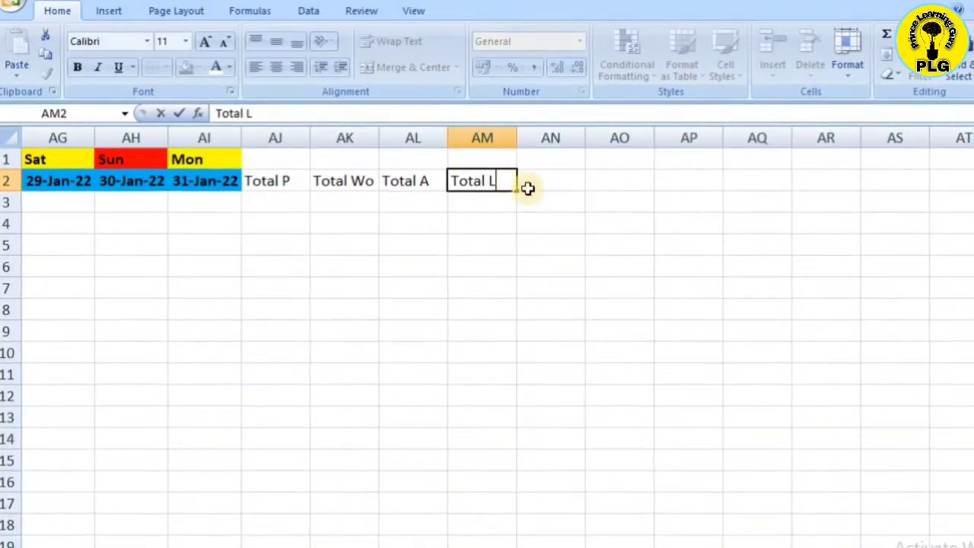
{"action": "type", "text": "tal L"}
{"action": "key", "text": "Tab"}
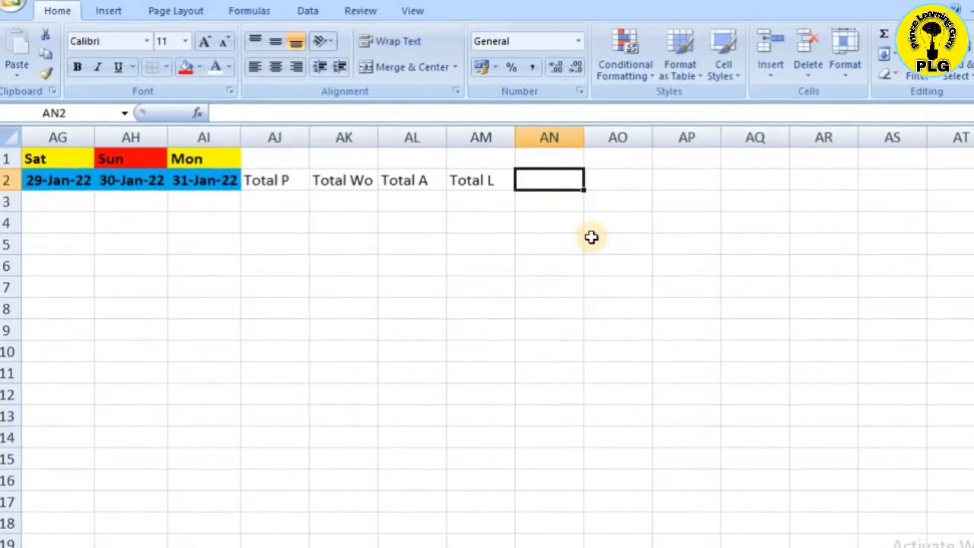
- Add the summary headers "Tatal Days" in AN2 and "Total pay Days" in AO2
{"action": "type", "text": "Tao"}
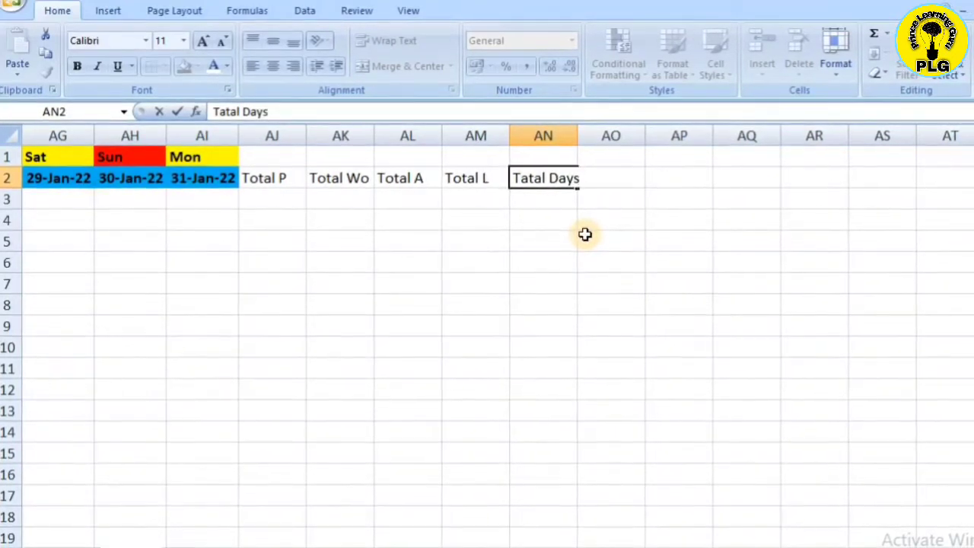
{"action": "key", "text": "Return"}
{"action": "key", "text": "Return"}
{"action": "key", "text": "Right"}
{"action": "key", "text": "Right"}
{"action": "key", "text": "Up"}
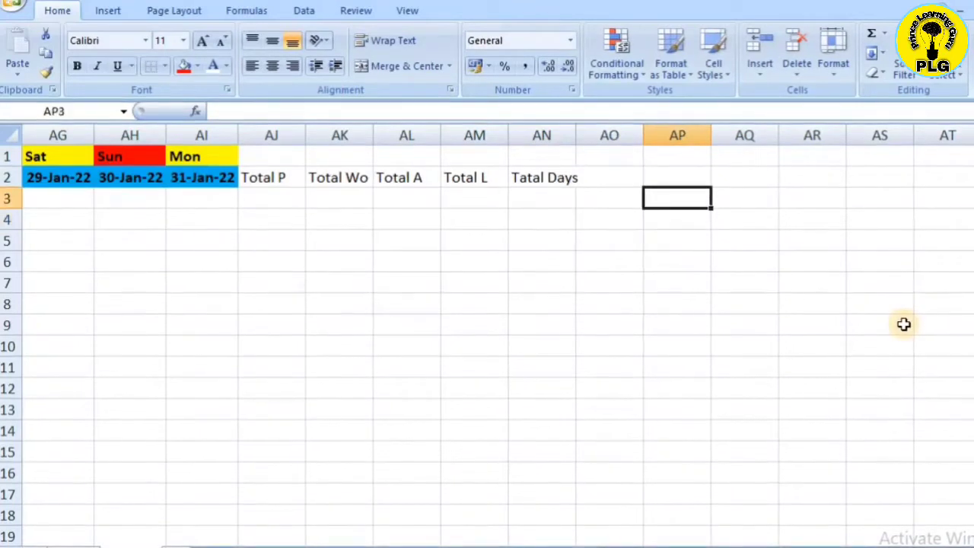
{"action": "key", "text": "Up"}
{"action": "key", "text": "Left"}
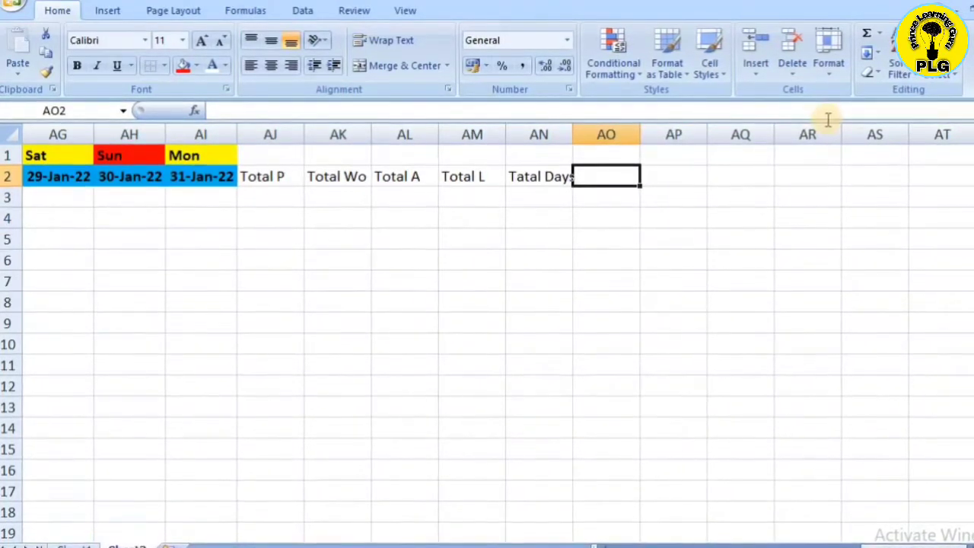
{"action": "type", "text": "Total pay Days"}
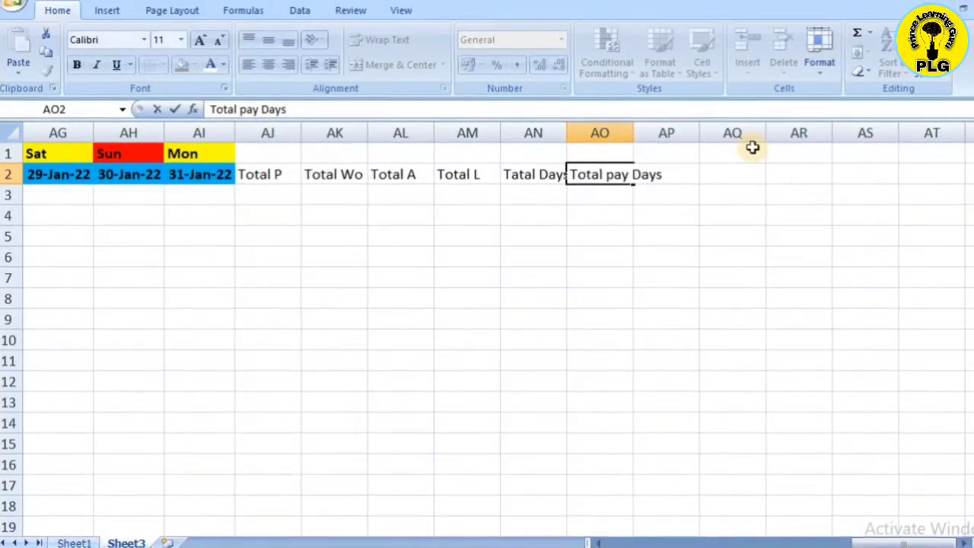
{"action": "key", "text": "Return"}
{"action": "key", "text": "Right"}
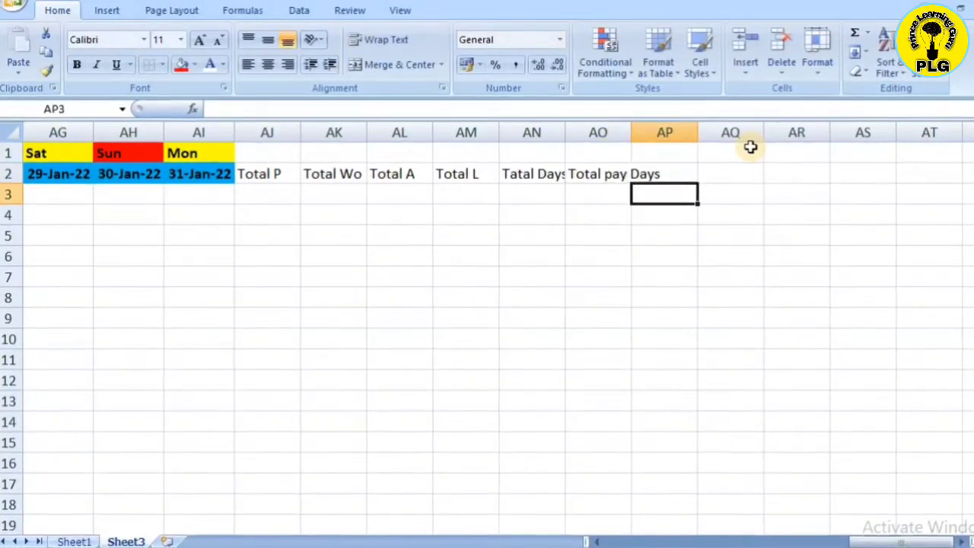
- AutoFit the column widths for the AN2:AP2 header cells
{"action": "key", "text": "Up"}
{"action": "key", "text": "Left"}
{"action": "key", "text": "Left"}
{"action": "key", "text": "shift+Right"}
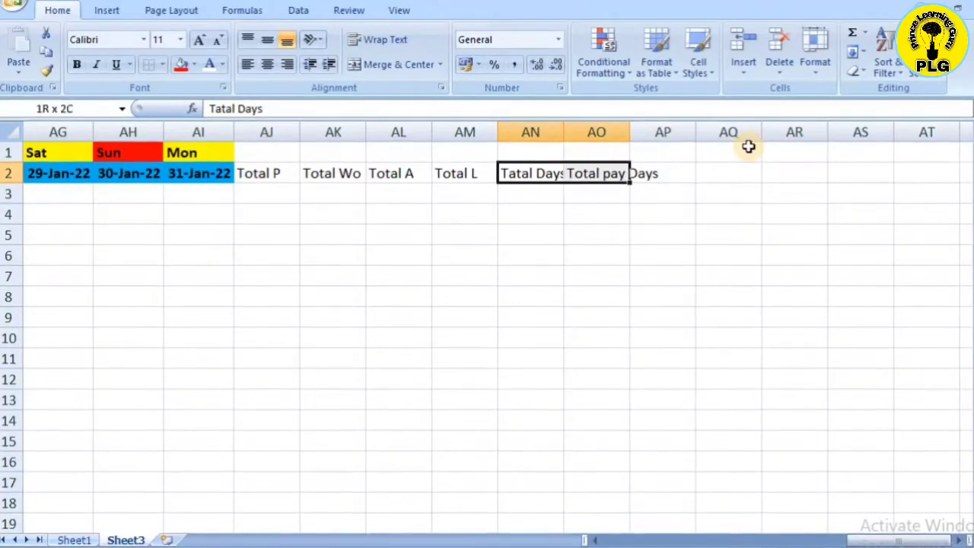
{"action": "key", "text": "shift+Right"}
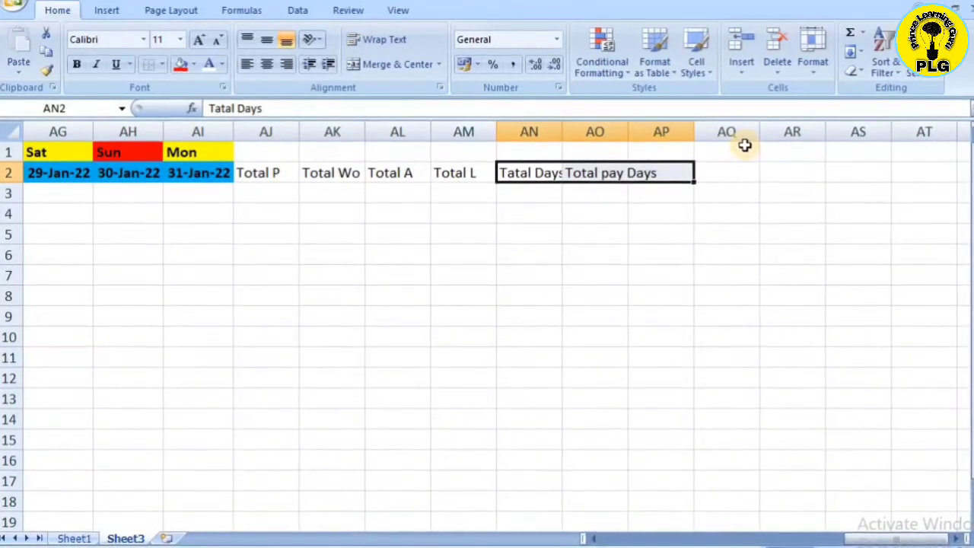
{"action": "key", "text": "alt+h"}
{"action": "key", "text": "o"}
{"action": "key", "text": "i"}
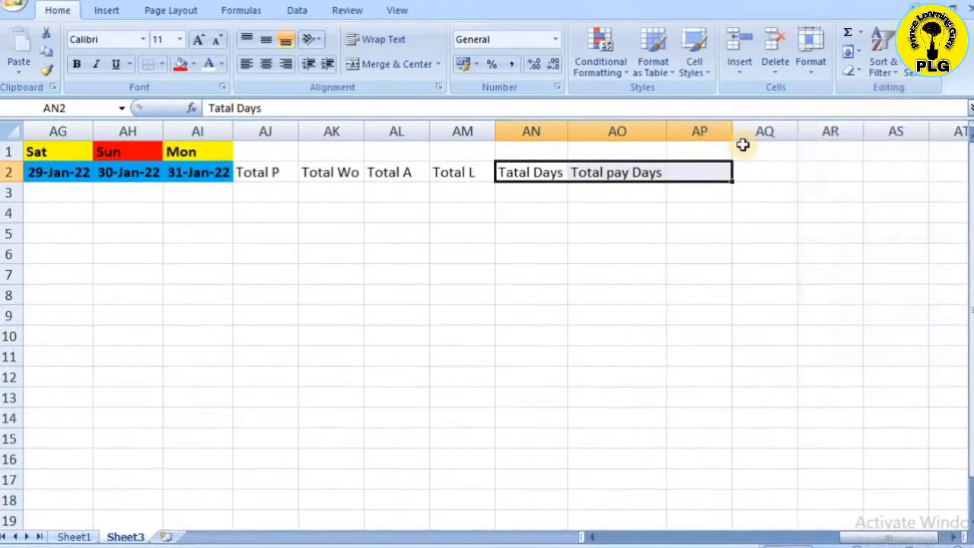
{"action": "key", "text": "Down"}
{"action": "key", "text": "Left"}
{"action": "key", "text": "Right"}
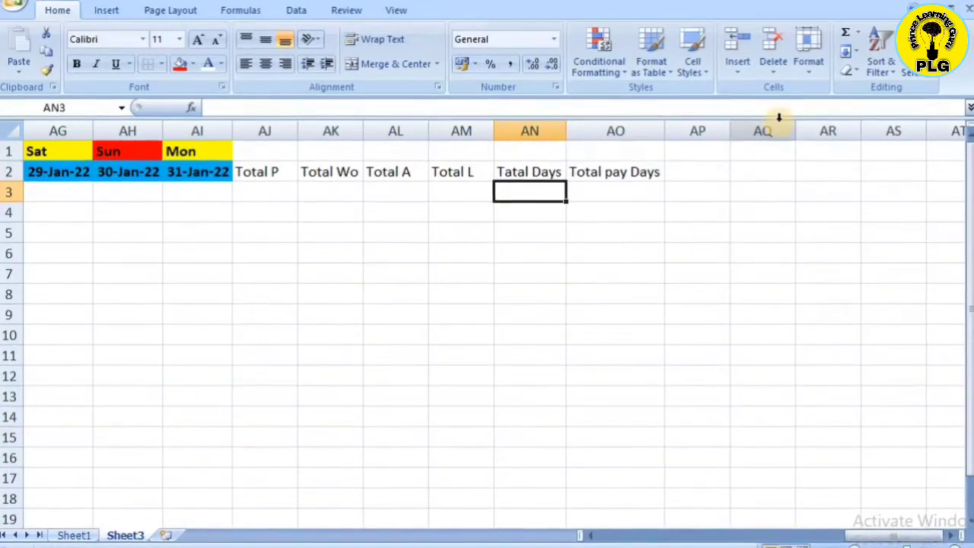
- Merge and center the Total P header across AJ1:AJ2 and the Total Wo header across AK1:AK2
{"action": "left_click", "coordinate": [267, 173]}
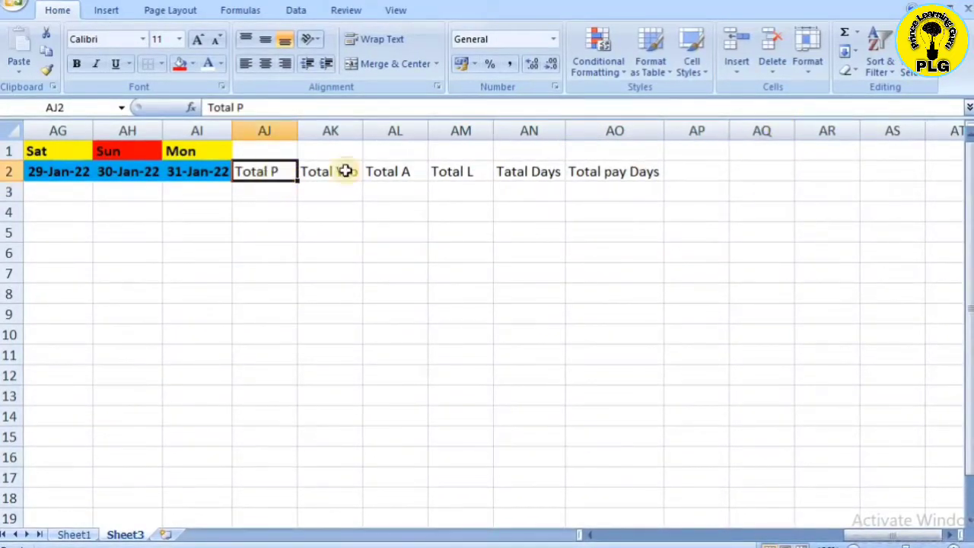
{"action": "key", "text": "shift+Up"}
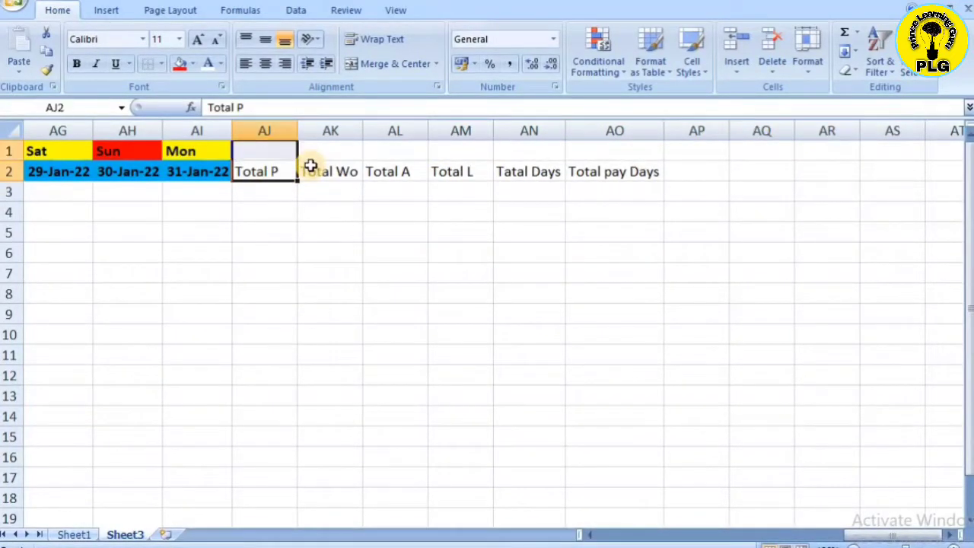
{"action": "left_click", "coordinate": [407, 69]}
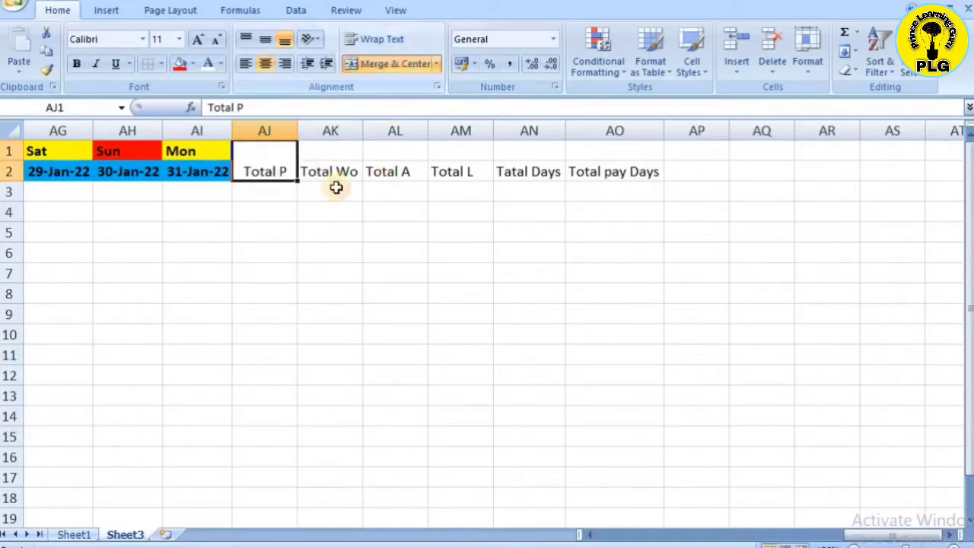
{"action": "left_click", "coordinate": [335, 170]}
{"action": "key", "text": "shift+Up"}
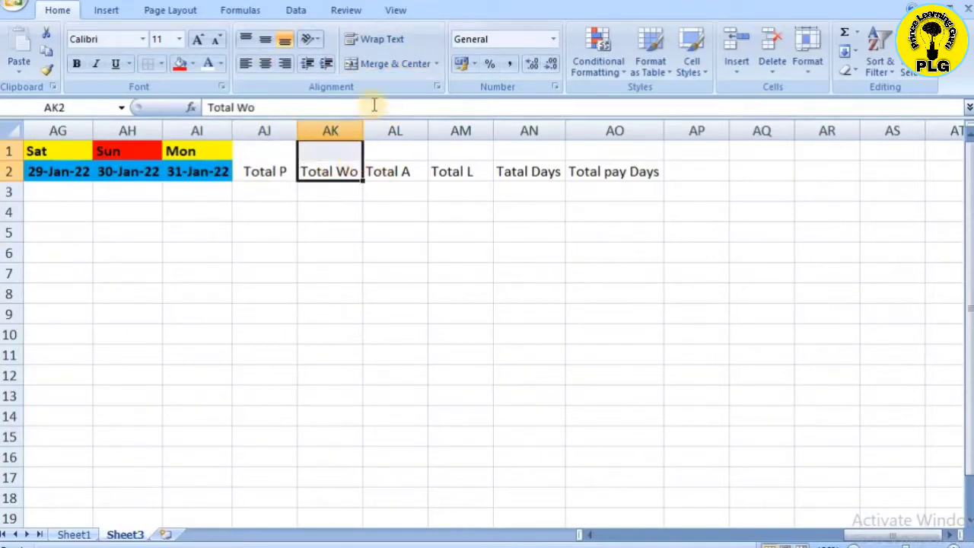
{"action": "left_click", "coordinate": [388, 64]}
- Merge and center the Total A header across AL1:AL2
{"action": "left_click", "coordinate": [401, 186]}
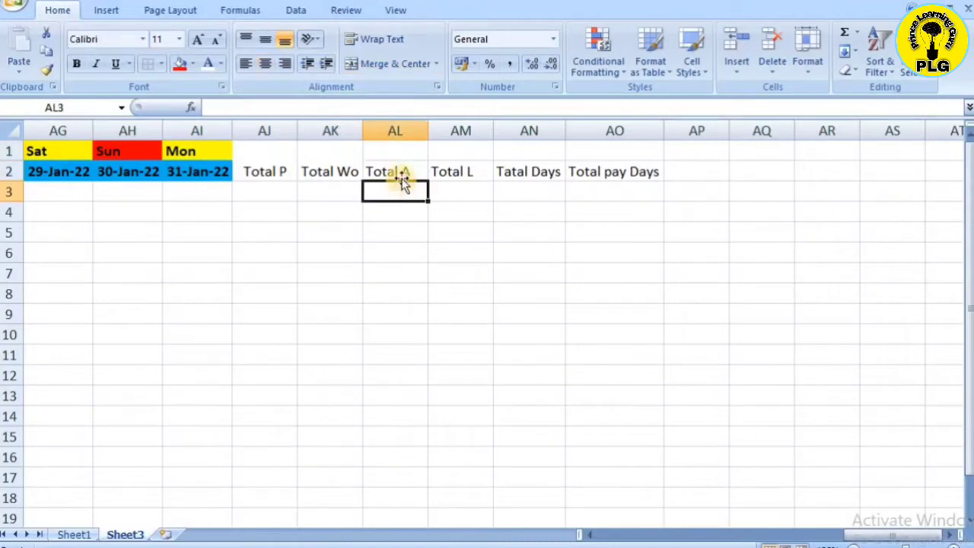
{"action": "left_click", "coordinate": [401, 168]}
{"action": "left_click_drag", "start_coordinate": [402, 169], "coordinate": [402, 156]}
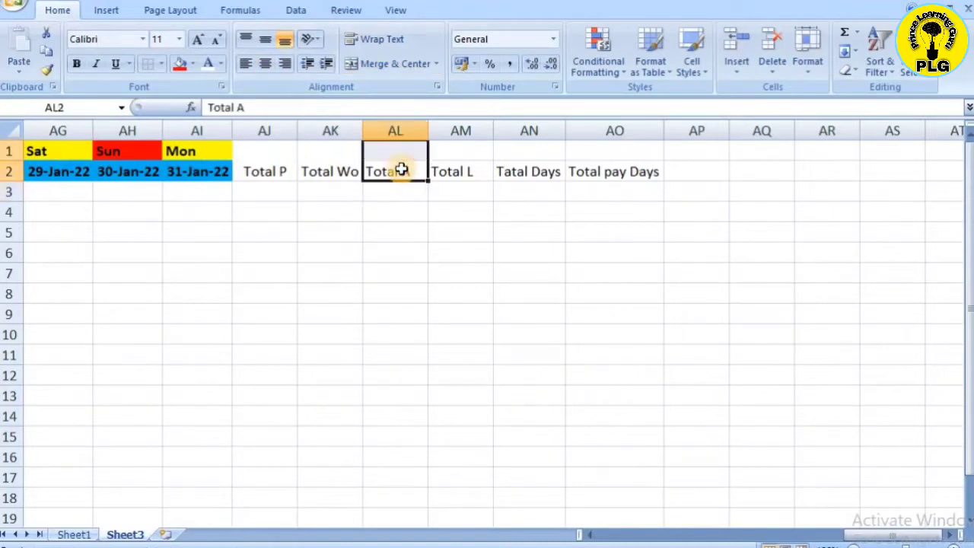
{"action": "left_click", "coordinate": [393, 63]}
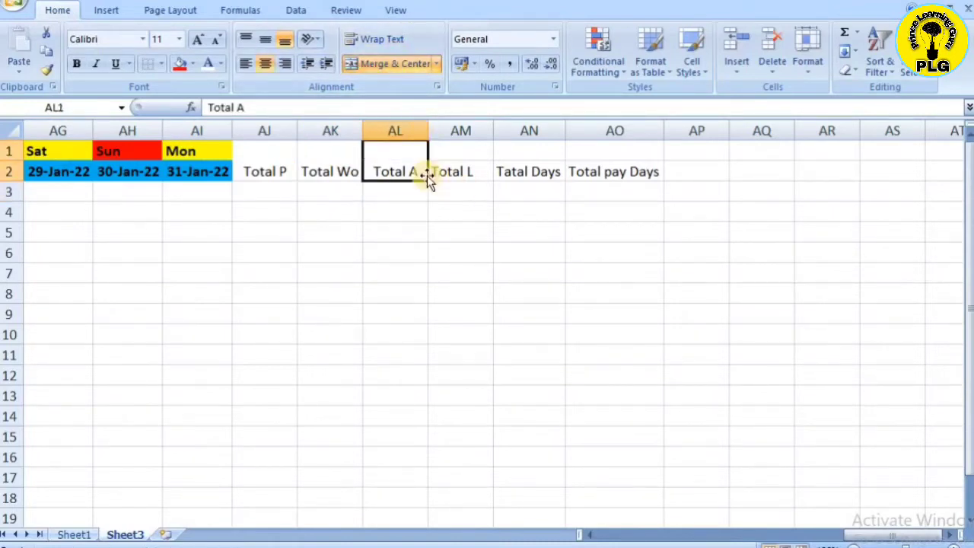
{"action": "left_click", "coordinate": [398, 218]}
{"action": "left_click", "coordinate": [396, 176]}
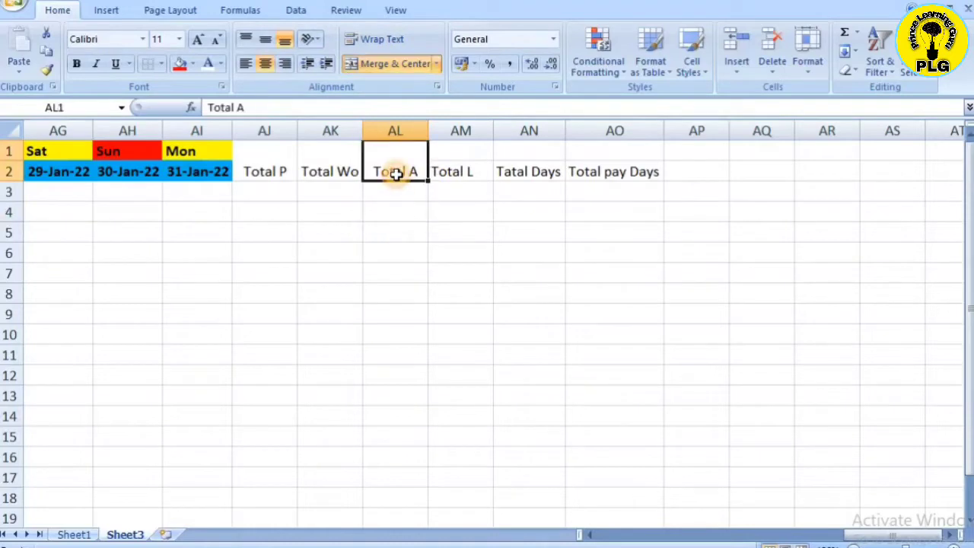
- Merge and center the Total L, Tatal Days and Total pay Days headers across rows 1 and 2 of columns AM, AN and AO
{"action": "left_click", "coordinate": [444, 173]}
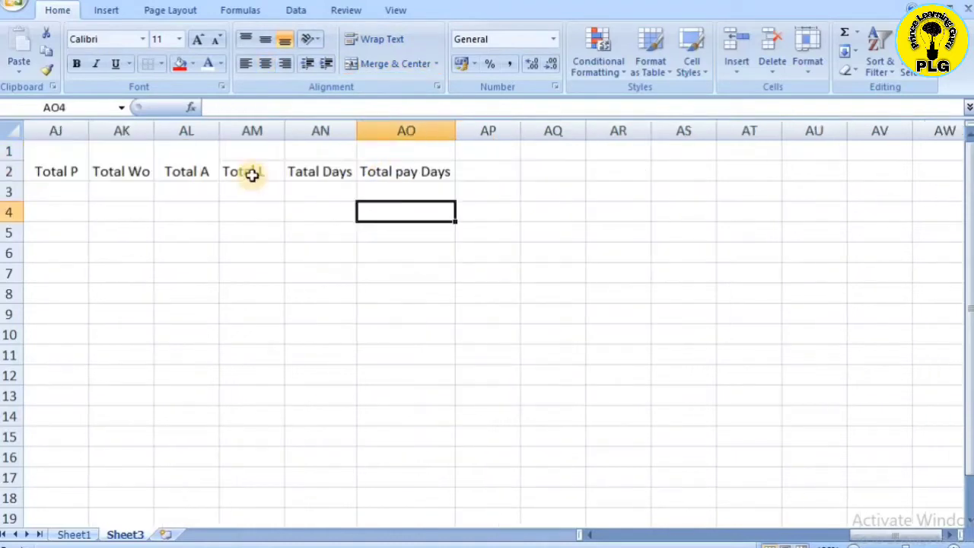
{"action": "left_click", "coordinate": [252, 173]}
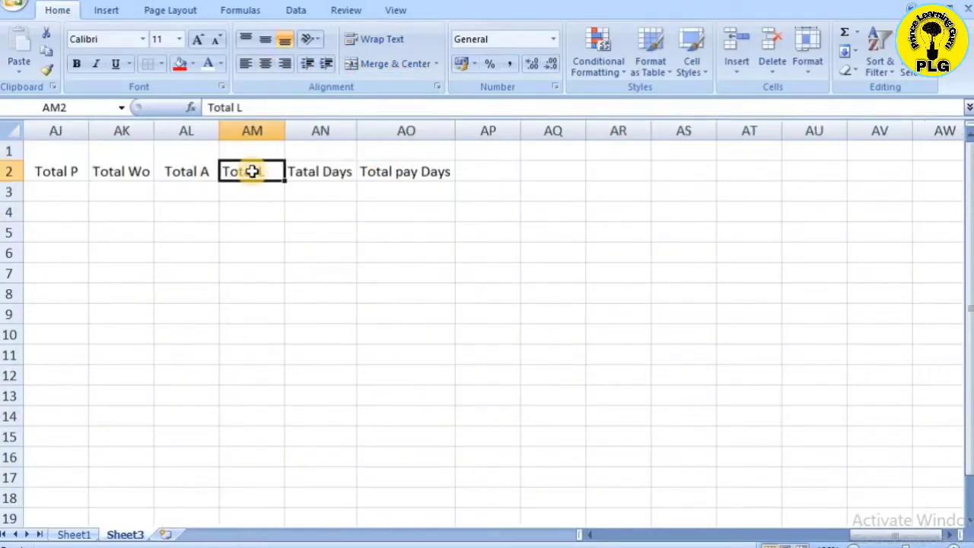
{"action": "left_click_drag", "start_coordinate": [255, 177], "coordinate": [253, 152]}
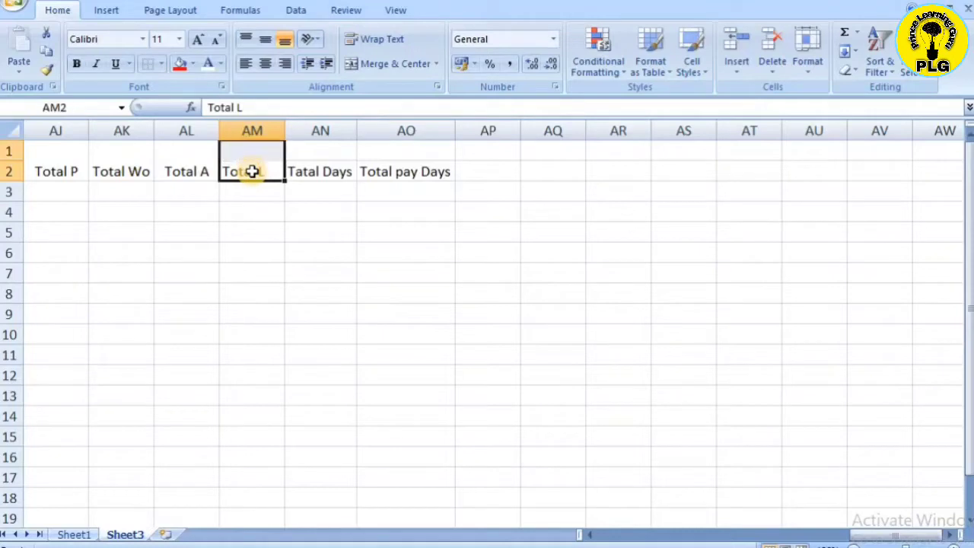
{"action": "left_click", "coordinate": [390, 68]}
{"action": "left_click", "coordinate": [325, 174]}
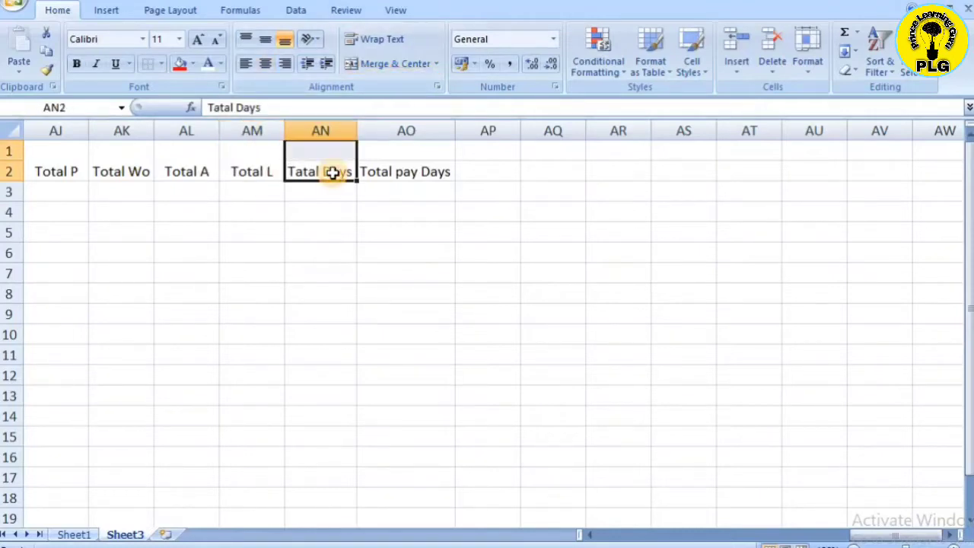
{"action": "left_click", "coordinate": [411, 172]}
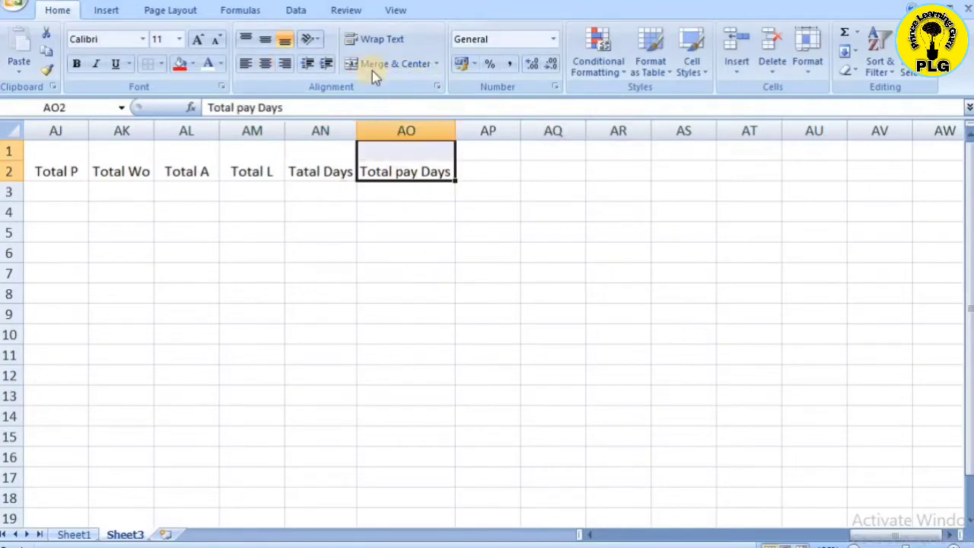
- Middle-align the summary headers in AJ1:AO2 vertically and make them bold
{"action": "left_click", "coordinate": [335, 231]}
{"action": "key", "text": "Left"}
{"action": "key", "text": "Left"}
{"action": "key", "text": "Left"}
{"action": "key", "text": "Left"}
{"action": "key", "text": "Left"}
{"action": "key", "text": "Left"}
{"action": "key", "text": "Left"}
{"action": "key", "text": "Left"}
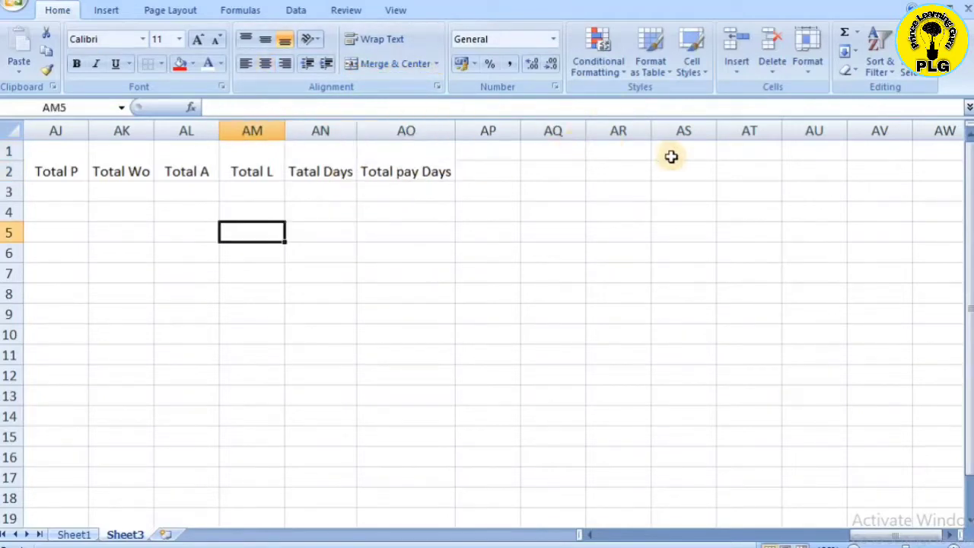
{"action": "key", "text": "Right"}
{"action": "key", "text": "Right"}
{"action": "key", "text": "Right"}
{"action": "left_click", "coordinate": [338, 158]}
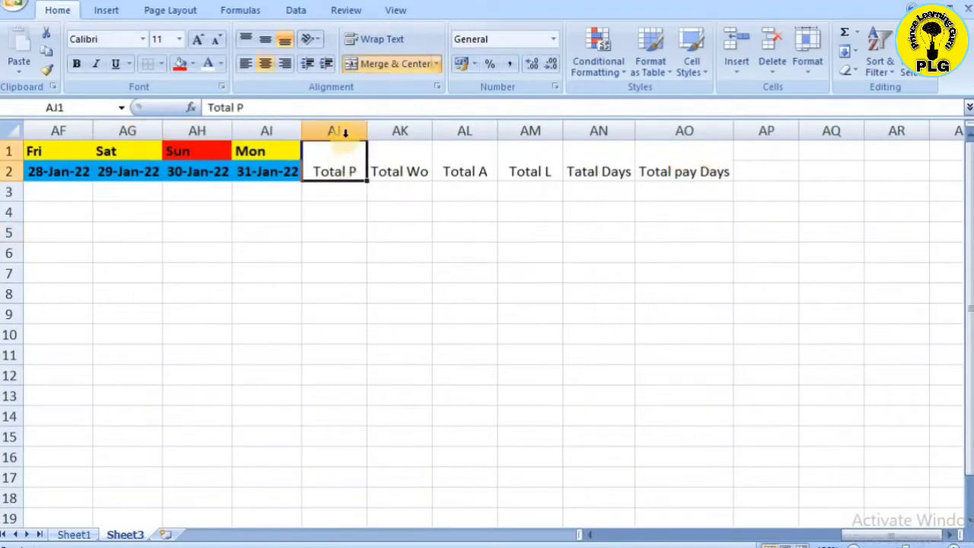
{"action": "key", "text": "shift+Right"}
{"action": "key", "text": "shift+Right"}
{"action": "key", "text": "shift+Right"}
{"action": "key", "text": "shift+Right"}
{"action": "key", "text": "shift+Right"}
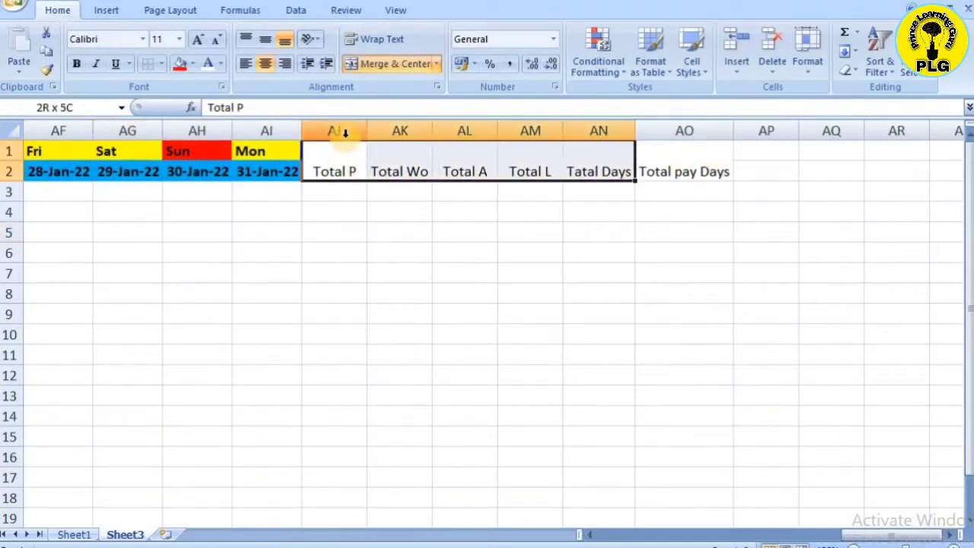
{"action": "left_click", "coordinate": [266, 40]}
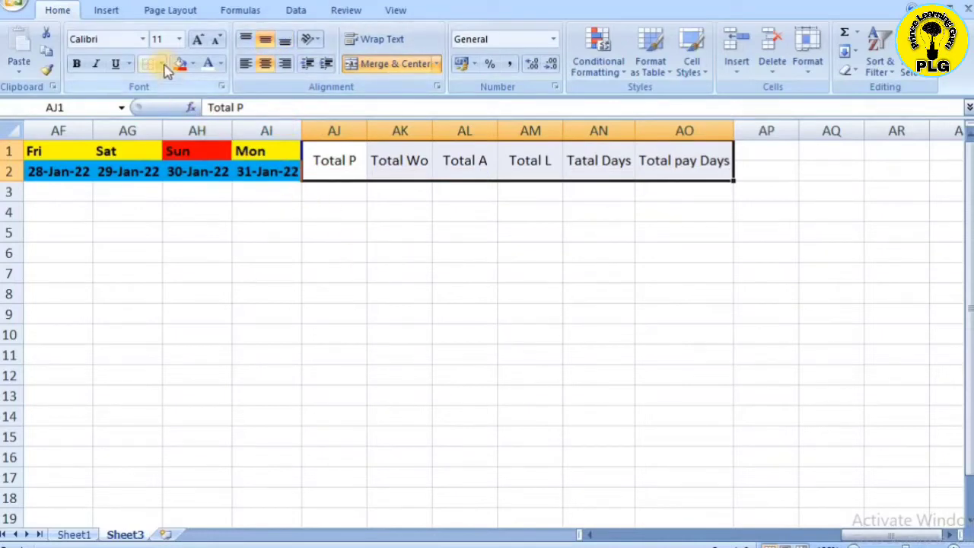
{"action": "left_click", "coordinate": [77, 64]}
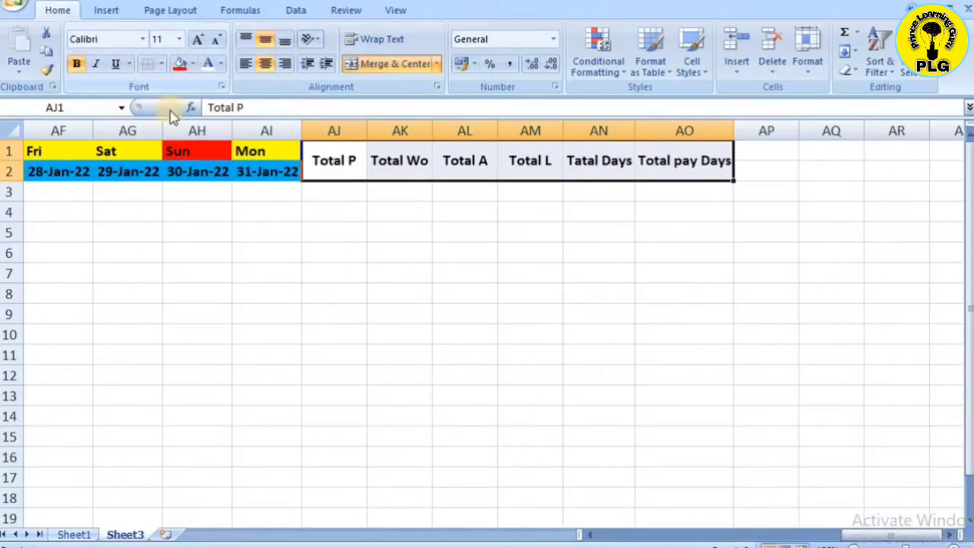
- Fill the summary headers in AJ1:AO2 with red and set their font color to white
{"action": "left_click", "coordinate": [195, 65]}
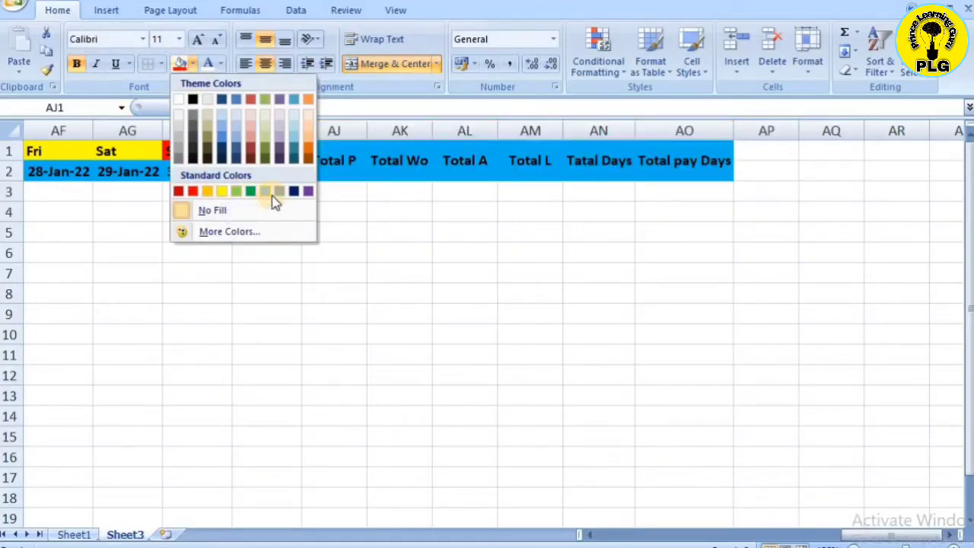
{"action": "left_click", "coordinate": [195, 191]}
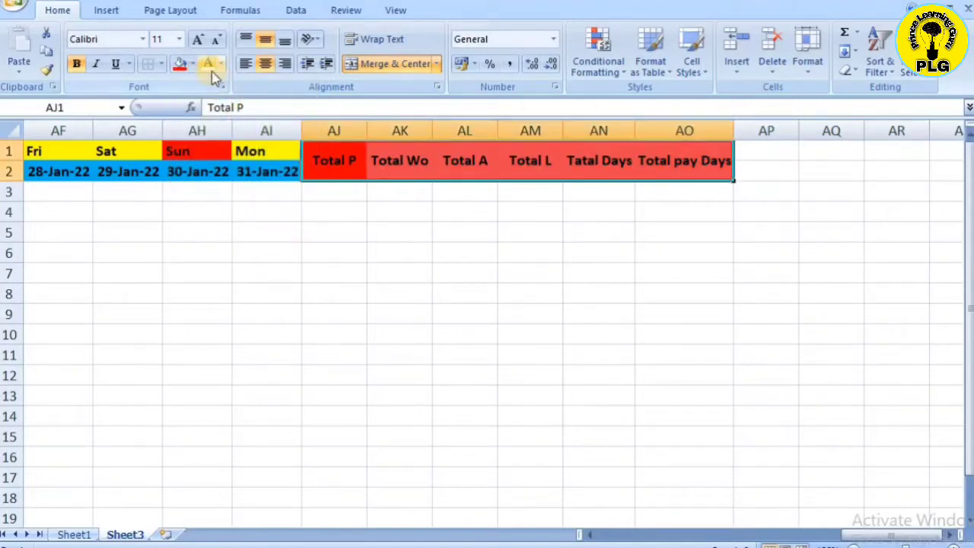
{"action": "left_click", "coordinate": [333, 252]}
{"action": "left_click", "coordinate": [511, 237]}
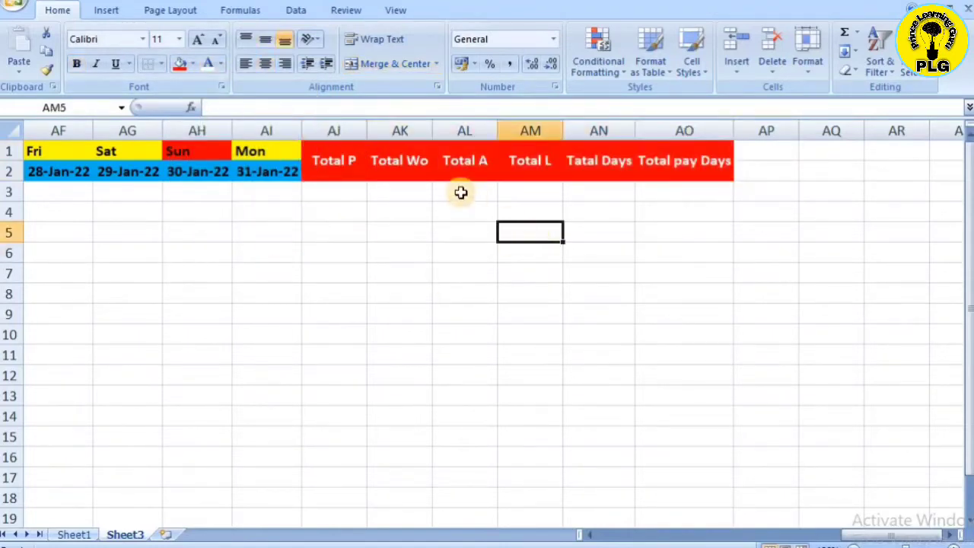
- Select the attendance grid E3:AI17 for all 15 employees and open its data validation settings
{"action": "key", "text": "Left"}
{"action": "key", "text": "Left"}
{"action": "key", "text": "Left"}
{"action": "key", "text": "Left"}
{"action": "key", "text": "Left"}
{"action": "key", "text": "Left"}
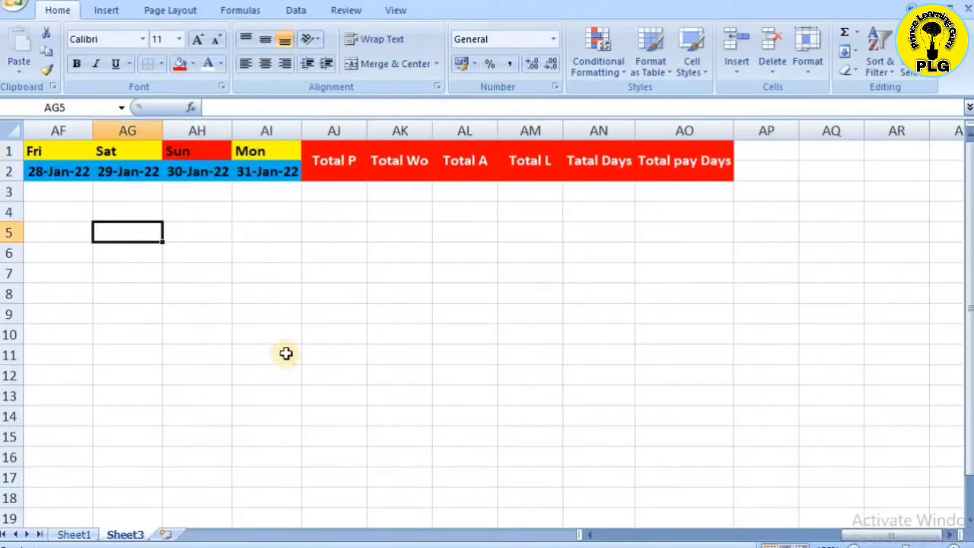
{"action": "key", "text": "Up"}
{"action": "key", "text": "Up"}
{"action": "key", "text": "Left"}
{"action": "key", "text": "Left"}
{"action": "key", "text": "Left"}
{"action": "key", "text": "Left"}
{"action": "key", "text": "Left"}
{"action": "key", "text": "Left"}
{"action": "key", "text": "Left"}
{"action": "key", "text": "Left"}
{"action": "key", "text": "Left"}
{"action": "key", "text": "Left"}
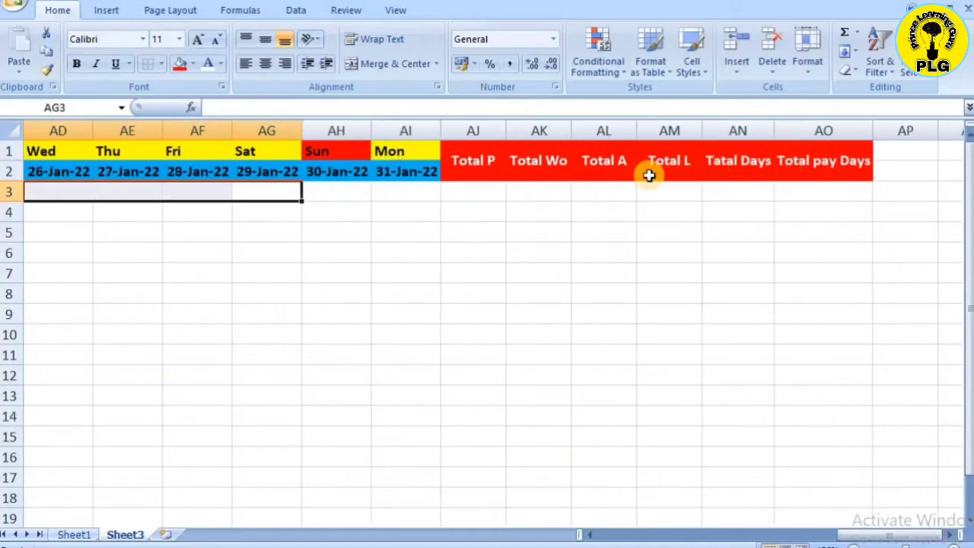
{"action": "key", "text": "Left"}
{"action": "key", "text": "Left"}
{"action": "key", "text": "Left"}
{"action": "key", "text": "Left"}
{"action": "key", "text": "Left"}
{"action": "key", "text": "Left"}
{"action": "key", "text": "Left"}
{"action": "key", "text": "Left"}
{"action": "key", "text": "Left"}
{"action": "key", "text": "Left"}
{"action": "key", "text": "Left"}
{"action": "key", "text": "Left"}
{"action": "key", "text": "Left"}
{"action": "key", "text": "Left"}
{"action": "key", "text": "Left"}
{"action": "key", "text": "Left"}
{"action": "key", "text": "Left"}
{"action": "key", "text": "Left"}
{"action": "key", "text": "Left"}
{"action": "key", "text": "Left"}
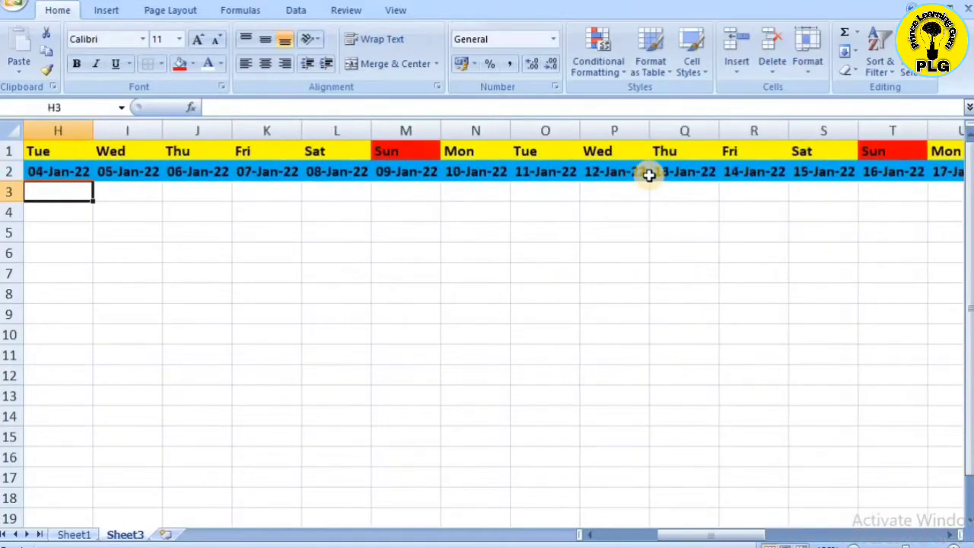
{"action": "key", "text": "Right"}
{"action": "key", "text": "Right"}
{"action": "key", "text": "Right"}
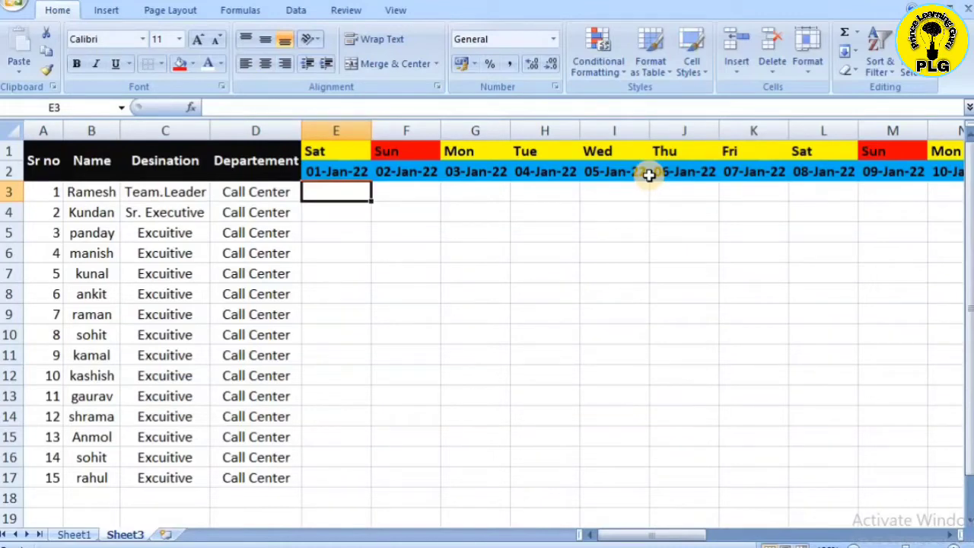
{"action": "key", "text": "shift+Down"}
{"action": "key", "text": "shift+Down"}
{"action": "key", "text": "shift+Down"}
{"action": "key", "text": "shift+Down"}
{"action": "key", "text": "shift+Down"}
{"action": "key", "text": "shift+Down"}
{"action": "key", "text": "shift+Down"}
{"action": "key", "text": "shift+Down"}
{"action": "key", "text": "shift+Down"}
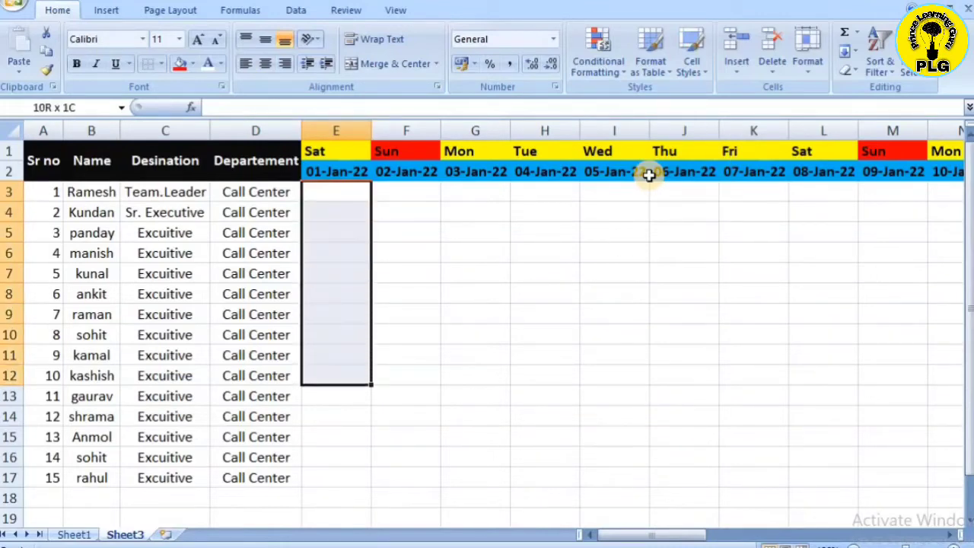
{"action": "key", "text": "shift+Down"}
{"action": "key", "text": "shift+Down"}
{"action": "key", "text": "shift+Down"}
{"action": "key", "text": "shift+Down"}
{"action": "key", "text": "shift+Down"}
{"action": "key", "text": "shift+Right"}
{"action": "key", "text": "shift+Right"}
{"action": "key", "text": "shift+Right"}
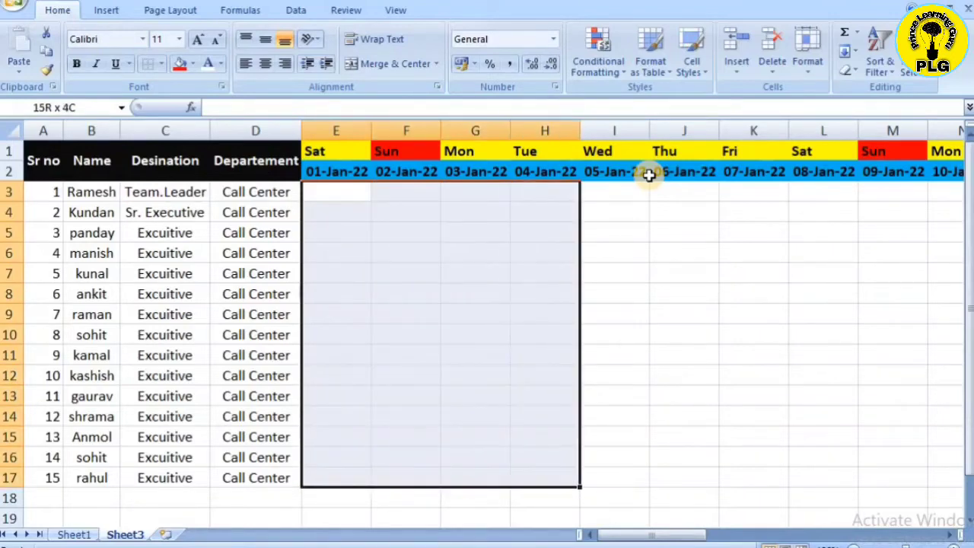
{"action": "key", "text": "shift+Right"}
{"action": "key", "text": "shift+Right"}
{"action": "key", "text": "shift+Right"}
{"action": "key", "text": "shift+Right"}
{"action": "key", "text": "shift+Right"}
{"action": "key", "text": "shift+Right"}
{"action": "key", "text": "shift+Right"}
{"action": "key", "text": "shift+Right"}
{"action": "key", "text": "shift+Right"}
{"action": "key", "text": "shift+Right"}
{"action": "key", "text": "shift+Right"}
{"action": "key", "text": "shift+Right"}
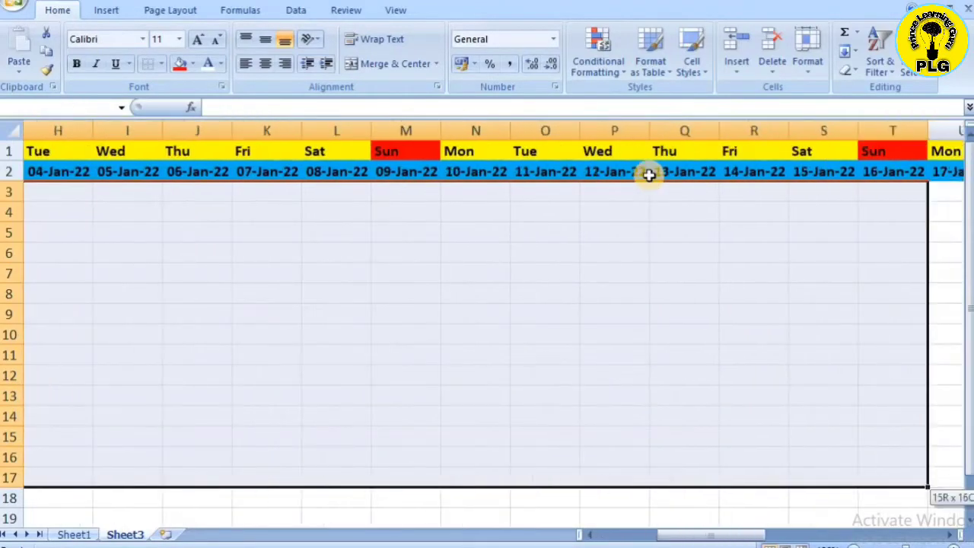
{"action": "key", "text": "shift+Right"}
{"action": "key", "text": "shift+Right"}
{"action": "key", "text": "shift+Right"}
{"action": "key", "text": "shift+Right"}
{"action": "key", "text": "shift+Right"}
{"action": "key", "text": "shift+Right"}
{"action": "key", "text": "shift+Right"}
{"action": "key", "text": "shift+Right"}
{"action": "key", "text": "shift+Right"}
{"action": "key", "text": "shift+Right"}
{"action": "key", "text": "shift+Right"}
{"action": "key", "text": "shift+Right"}
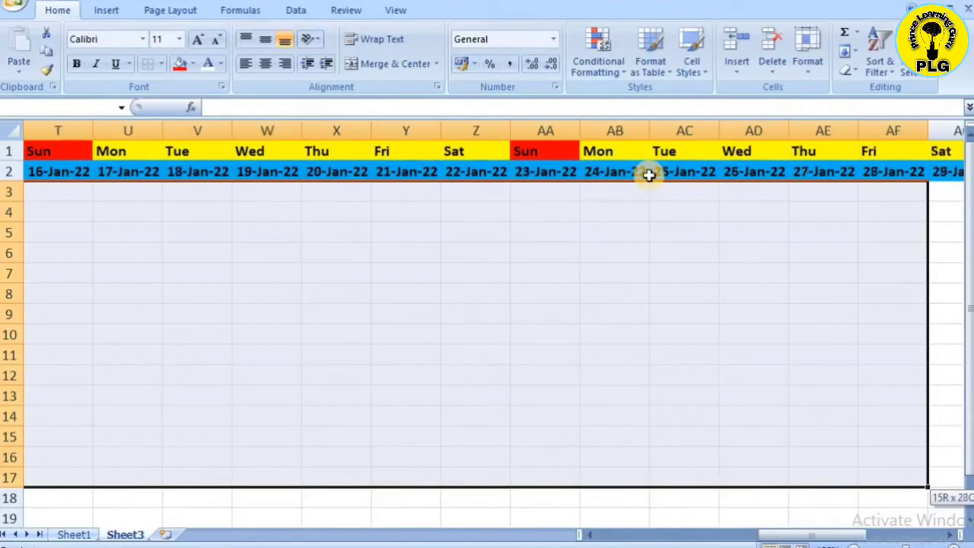
{"action": "key", "text": "shift+Right"}
{"action": "key", "text": "shift+Right"}
{"action": "key", "text": "shift+Right"}
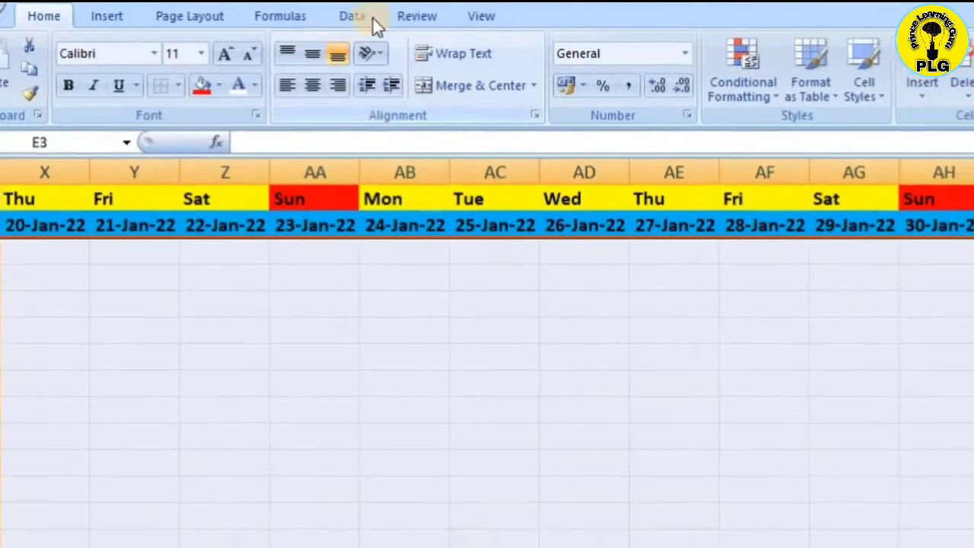
{"action": "left_click", "coordinate": [354, 17]}
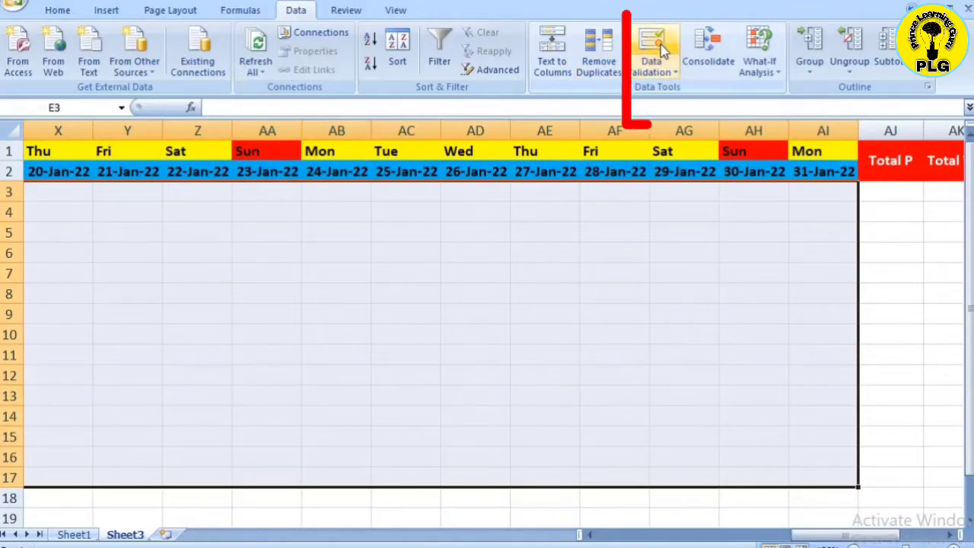
{"action": "left_click", "coordinate": [652, 49]}
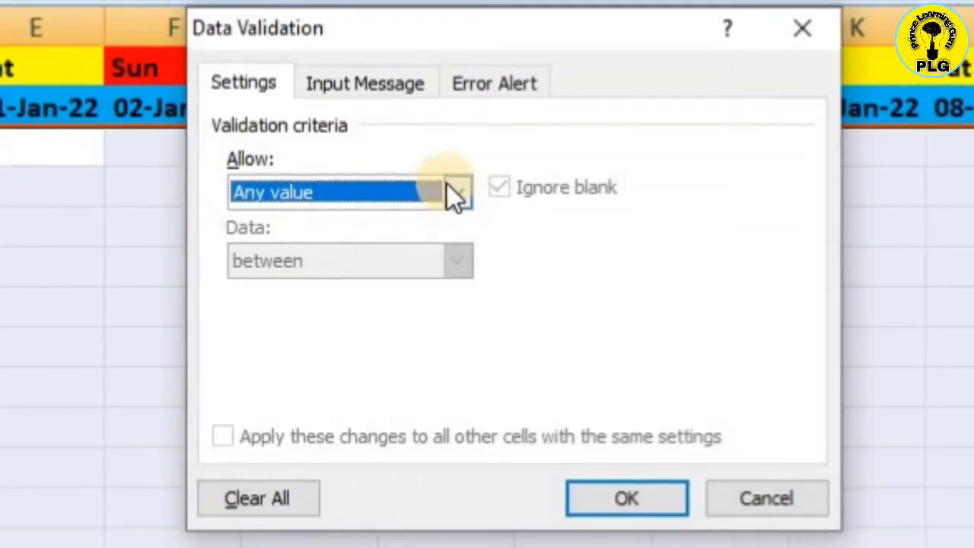
- Restrict the selected attendance cells to a dropdown list with the source A,P,Wo,L and apply the validation
{"action": "left_click", "coordinate": [550, 215]}
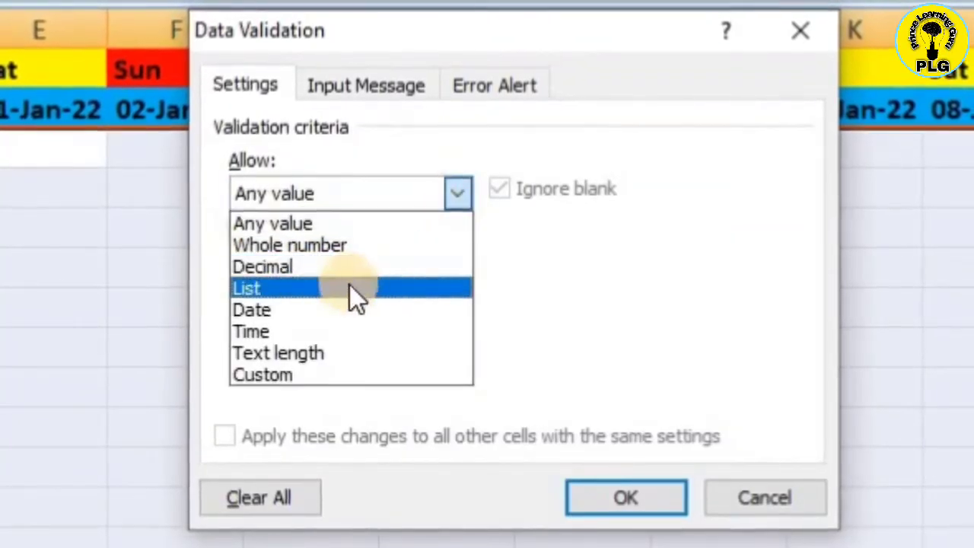
{"action": "left_click", "coordinate": [340, 289]}
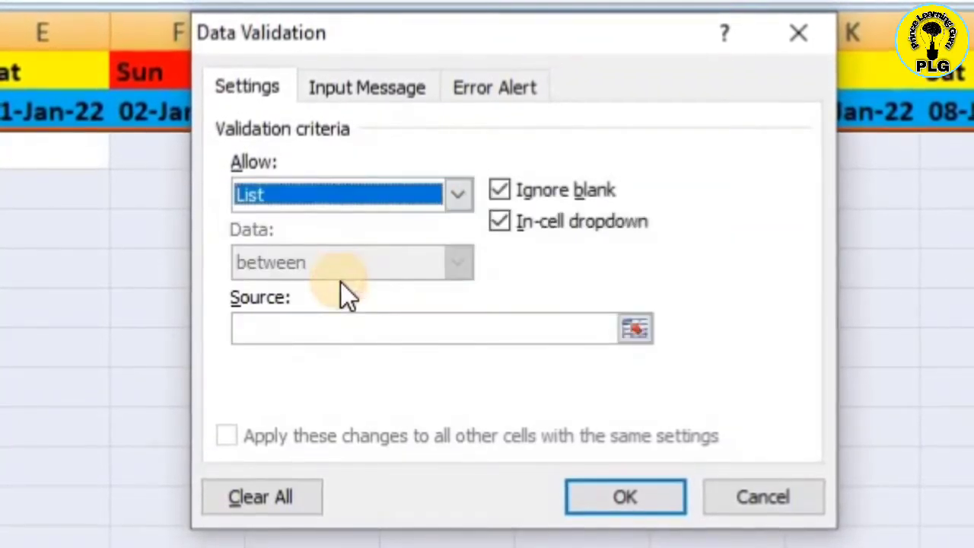
{"action": "left_click", "coordinate": [311, 332]}
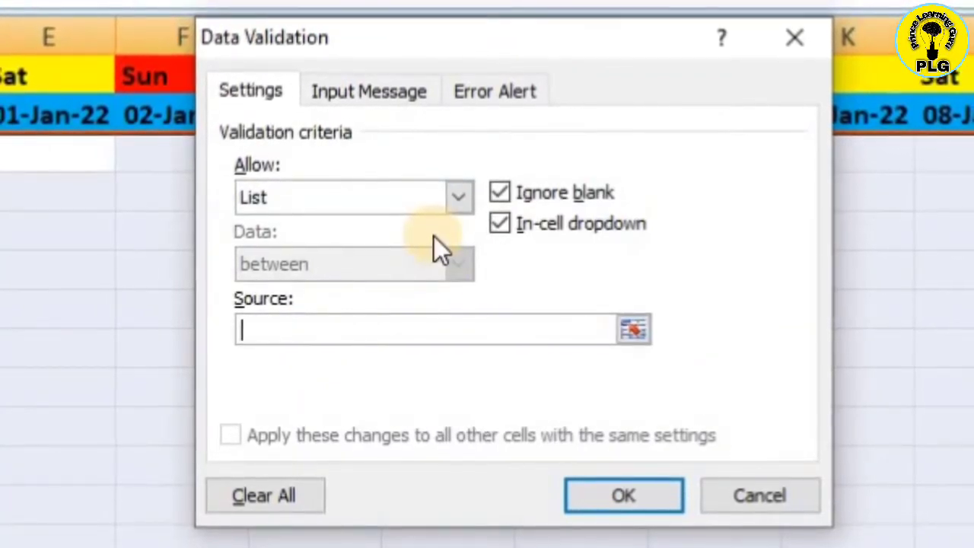
{"action": "type", "text": "A"}
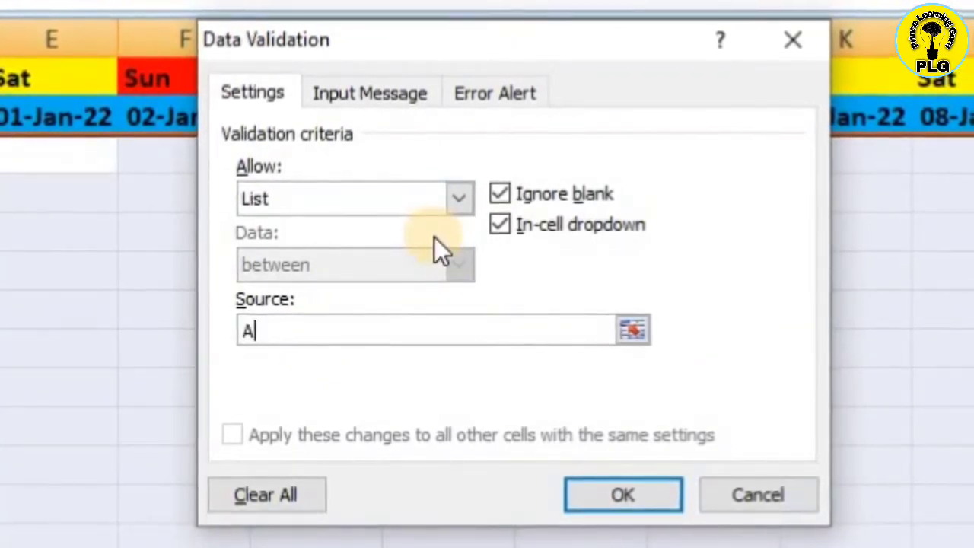
{"action": "type", "text": ",P"}
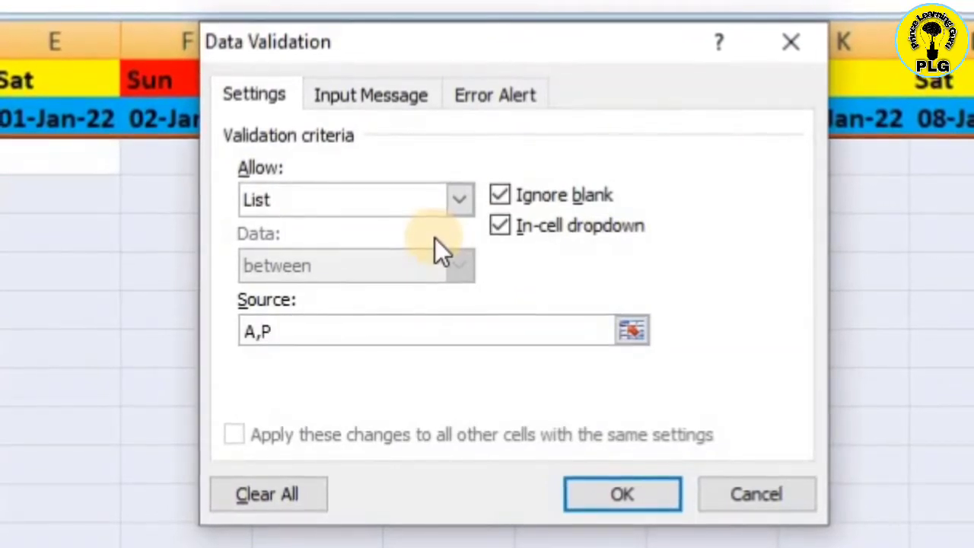
{"action": "type", "text": ","}
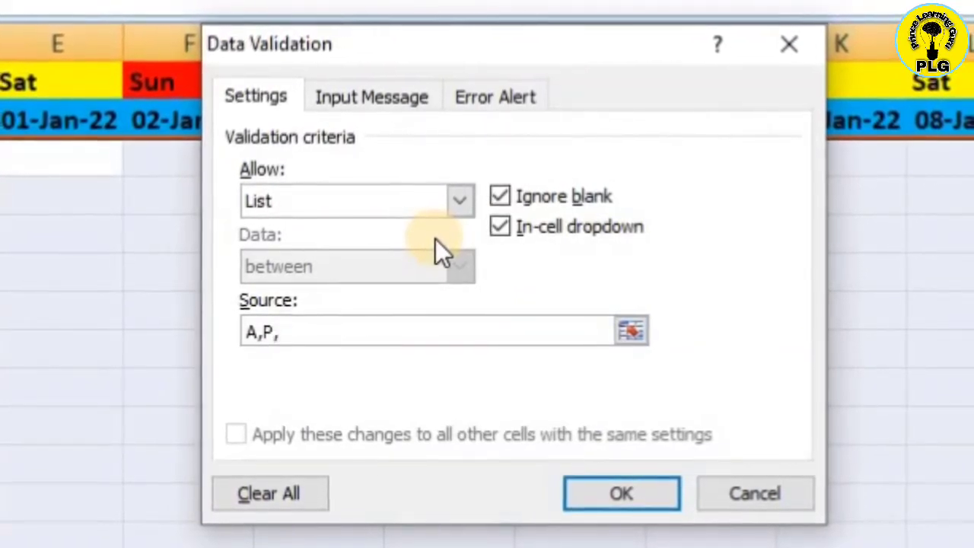
{"action": "type", "text": "Wo,"}
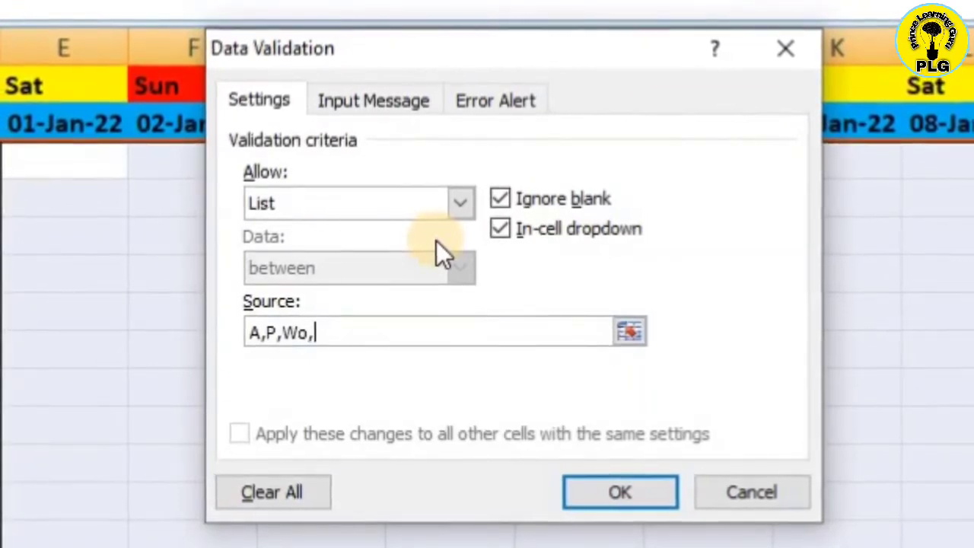
{"action": "type", "text": "L"}
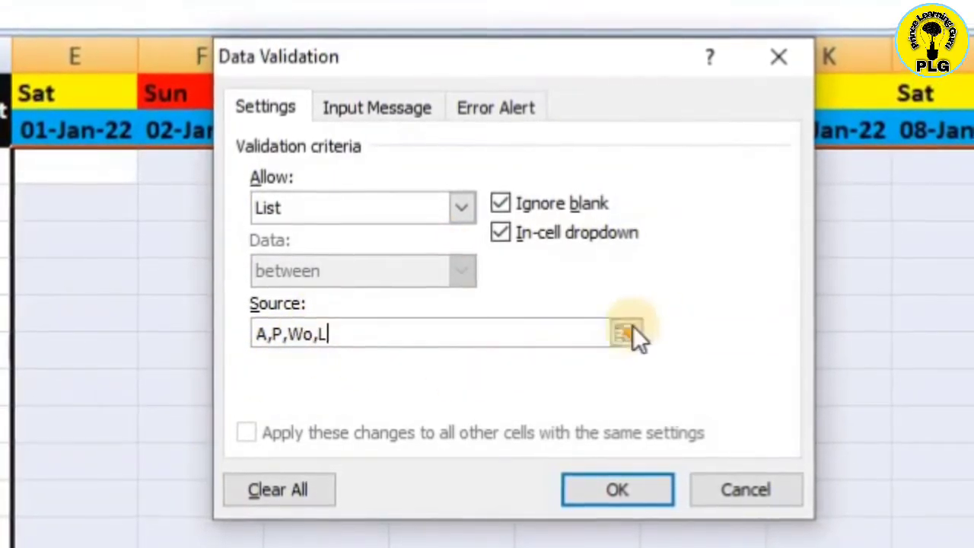
{"action": "left_click", "coordinate": [586, 491]}
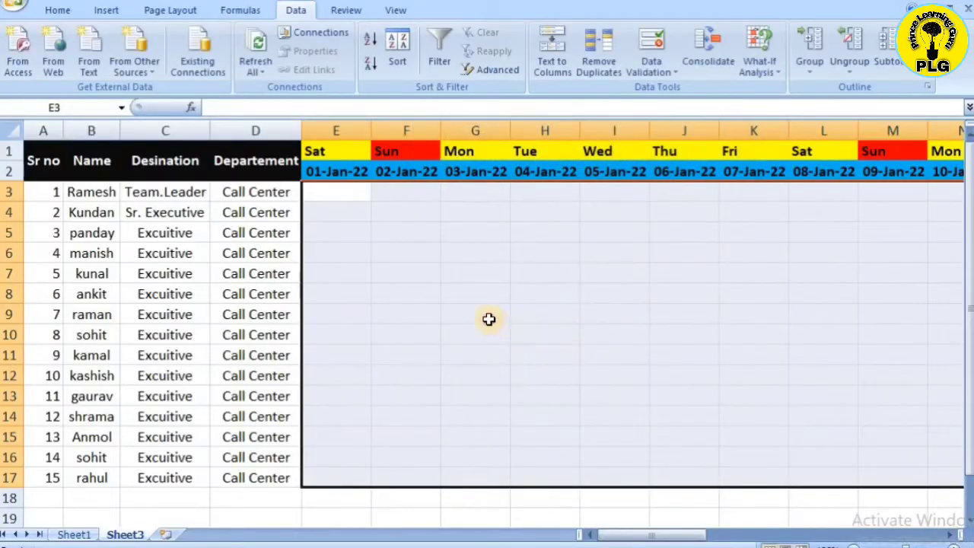
- Check that cells across the attendance grid offer the dropdown, and inspect the list options in cell I9
{"action": "left_click", "coordinate": [489, 319]}
{"action": "left_click", "coordinate": [519, 275]}
{"action": "left_click", "coordinate": [431, 227]}
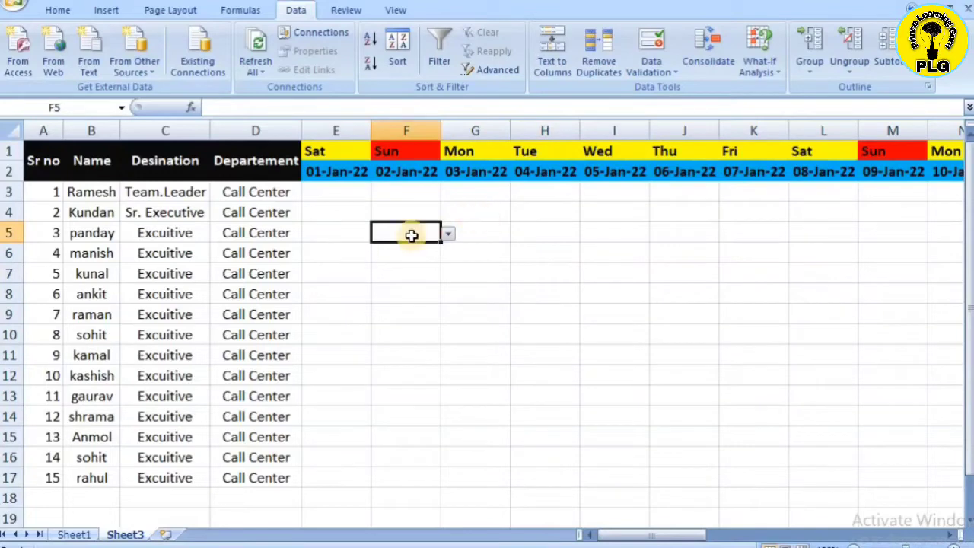
{"action": "left_click", "coordinate": [396, 254]}
{"action": "left_click", "coordinate": [341, 208]}
{"action": "left_click", "coordinate": [335, 174]}
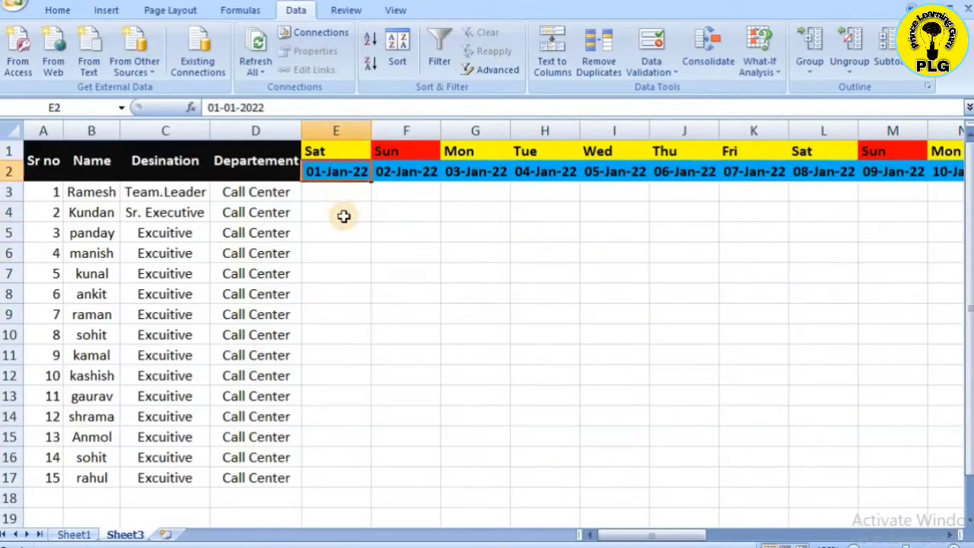
{"action": "left_click", "coordinate": [343, 216]}
{"action": "left_click", "coordinate": [345, 193]}
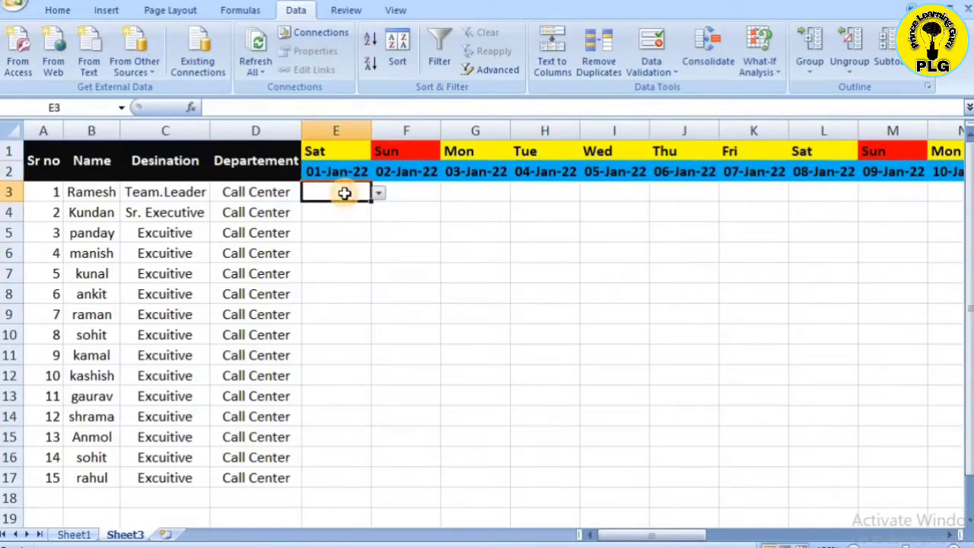
{"action": "left_click", "coordinate": [378, 238]}
{"action": "left_click", "coordinate": [316, 293]}
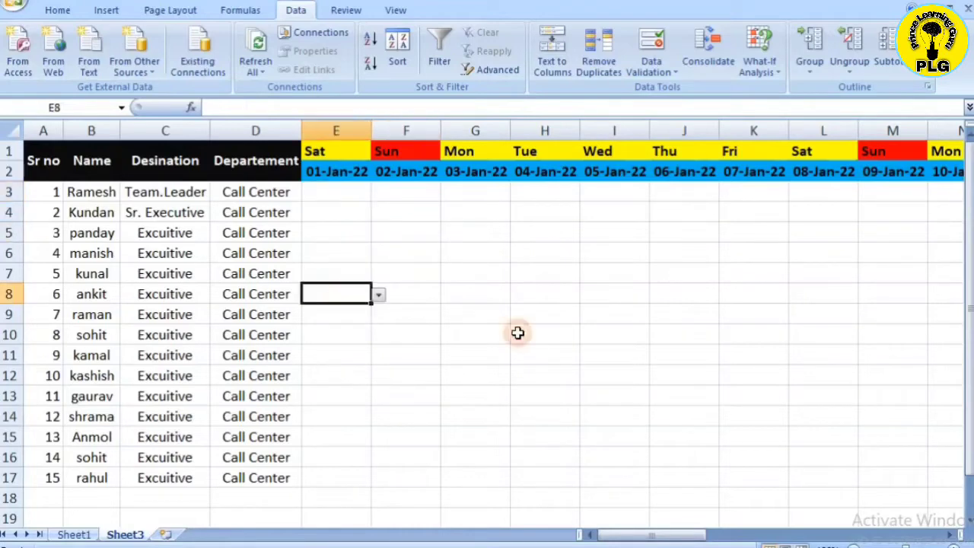
{"action": "left_click", "coordinate": [587, 312]}
{"action": "left_click", "coordinate": [658, 315]}
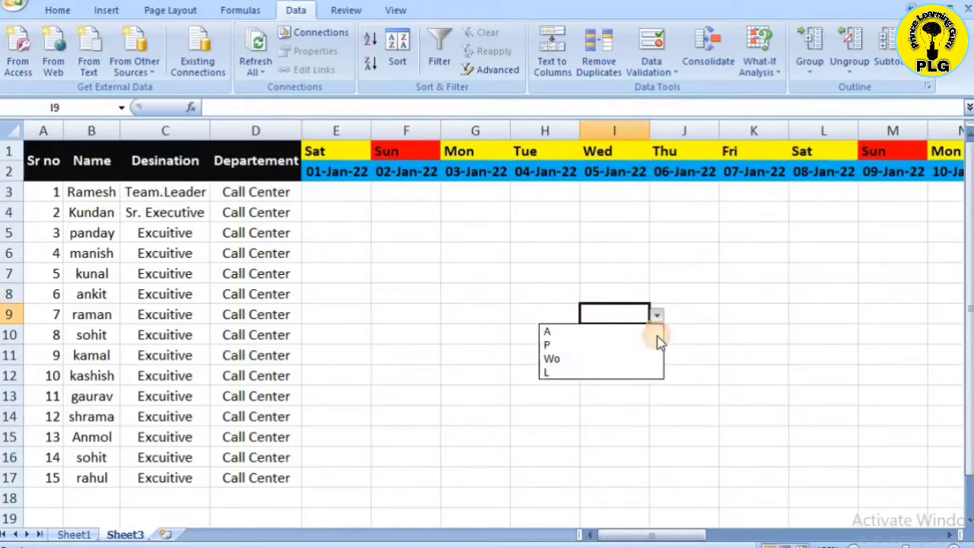
{"action": "left_click", "coordinate": [774, 239]}
{"action": "left_click", "coordinate": [773, 239]}
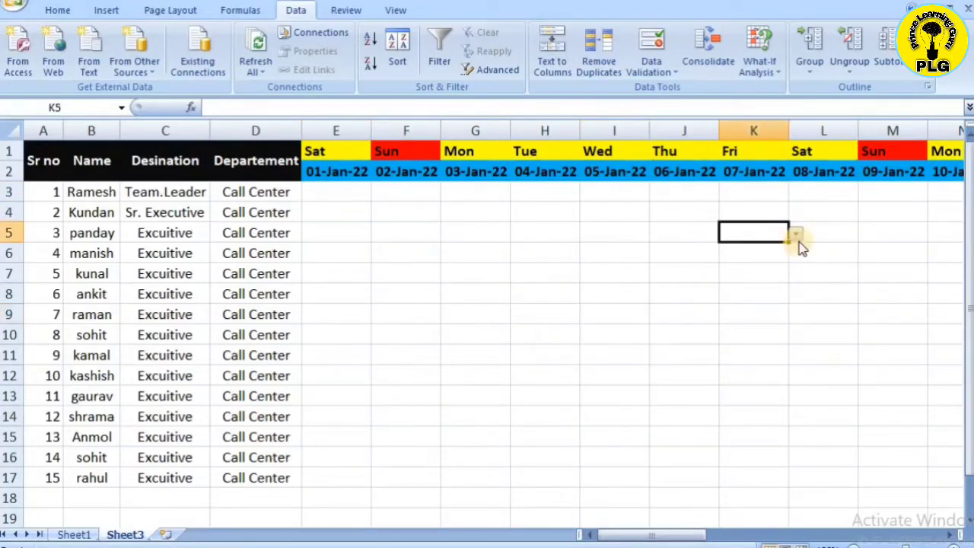
{"action": "left_click", "coordinate": [798, 227]}
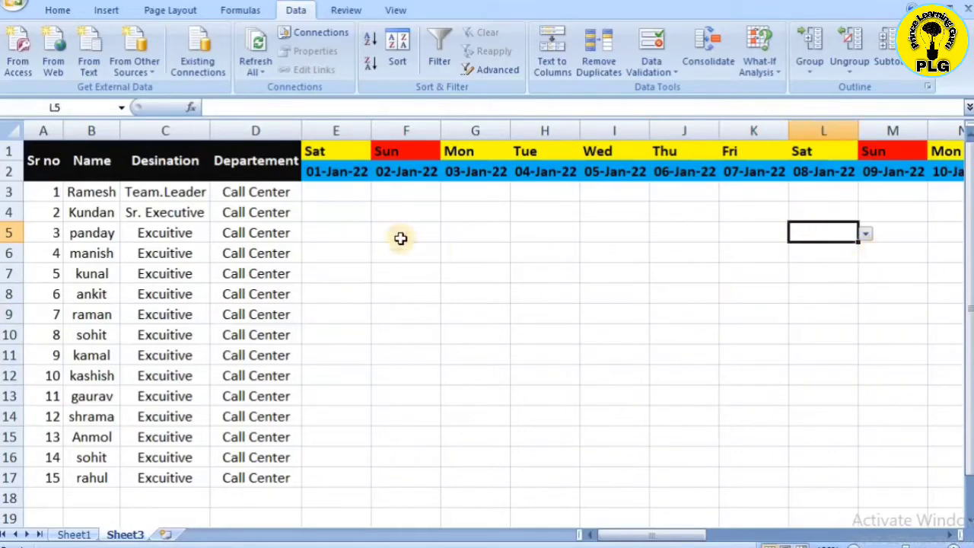
- Try entering j in cell E3 to test the validation, and cancel the entry
{"action": "left_click", "coordinate": [339, 191]}
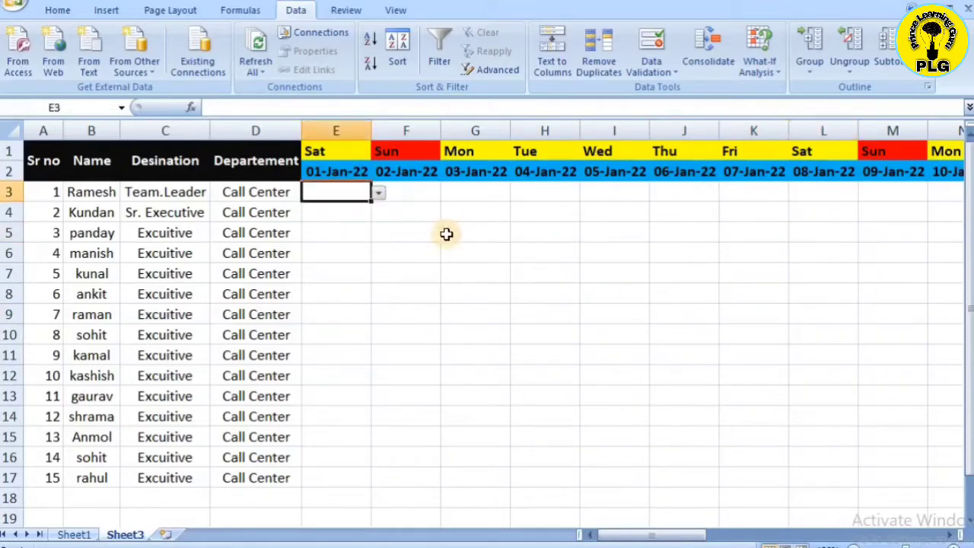
{"action": "type", "text": "j"}
{"action": "key", "text": "Return"}
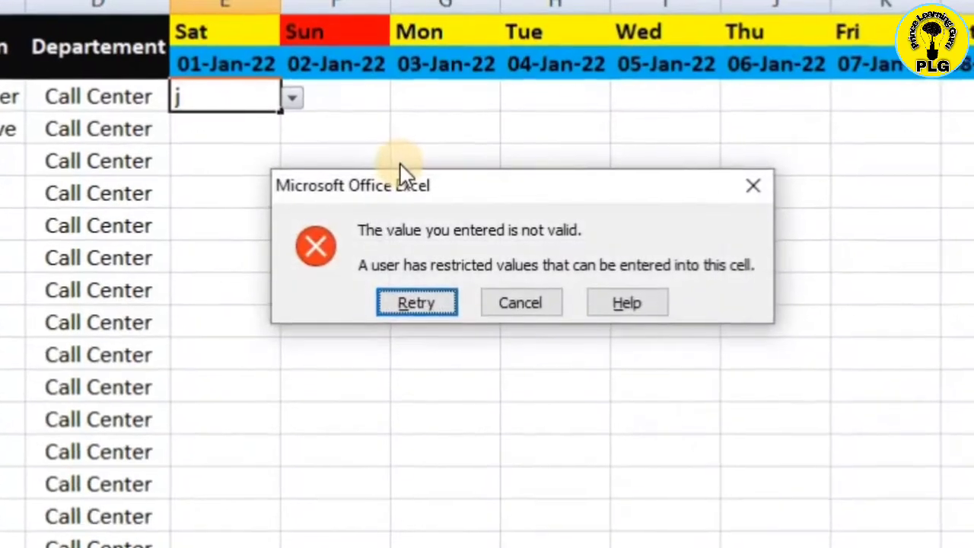
{"action": "left_click", "coordinate": [416, 315]}
{"action": "left_click", "coordinate": [207, 181]}
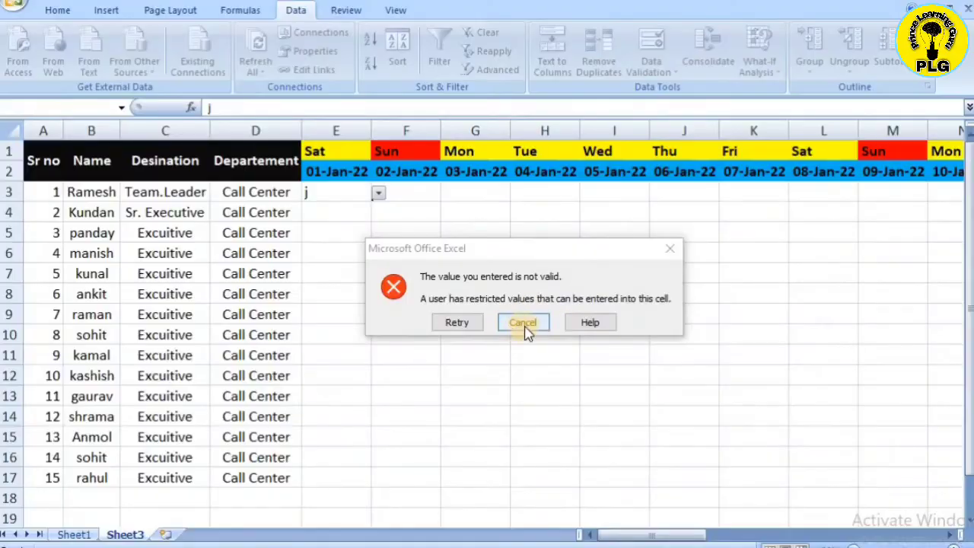
{"action": "left_click", "coordinate": [523, 323]}
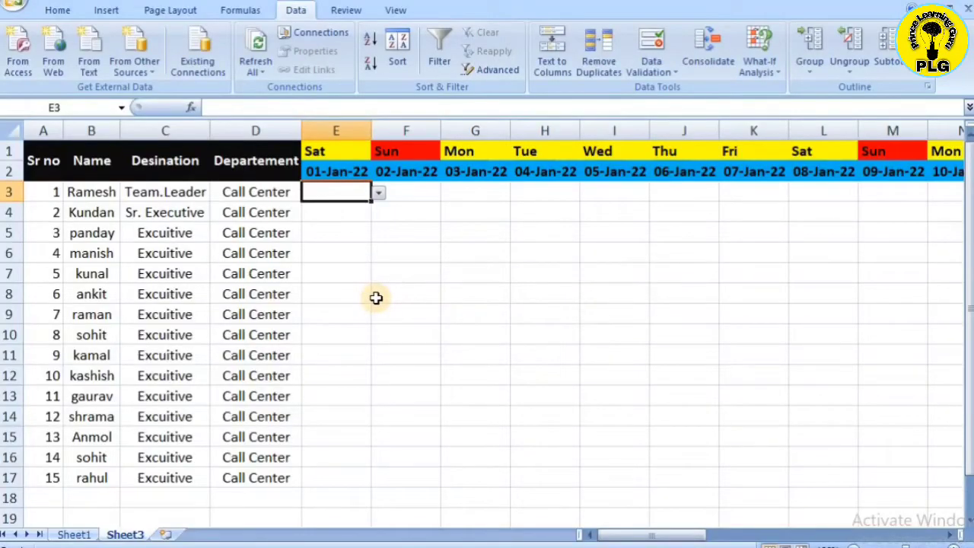
- Mark the first five employees as P for 01-Jan-22 in cells E3:E7
{"action": "type", "text": "P"}
{"action": "key", "text": "Return"}
{"action": "key", "text": "Right"}
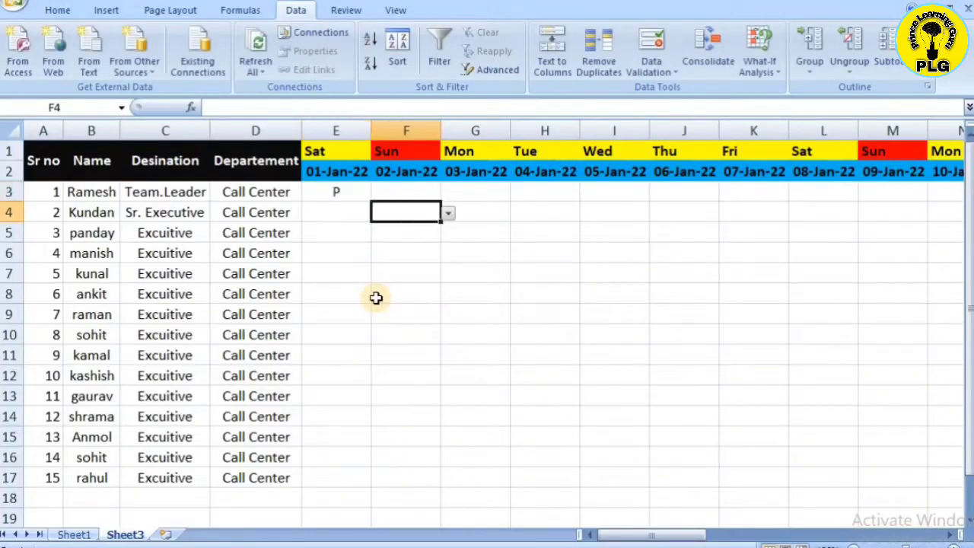
{"action": "key", "text": "Left"}
{"action": "type", "text": "P"}
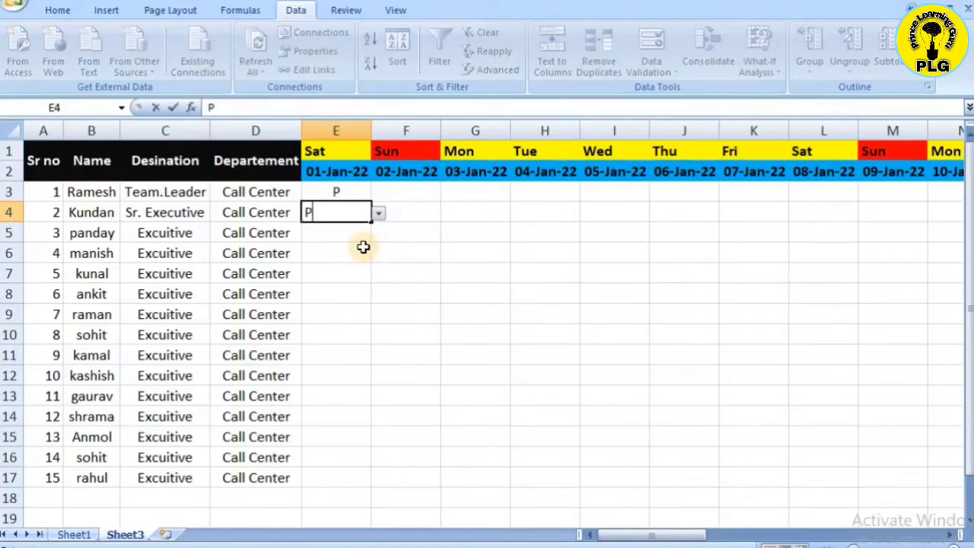
{"action": "key", "text": "Return"}
{"action": "type", "text": "P"}
{"action": "key", "text": "Return"}
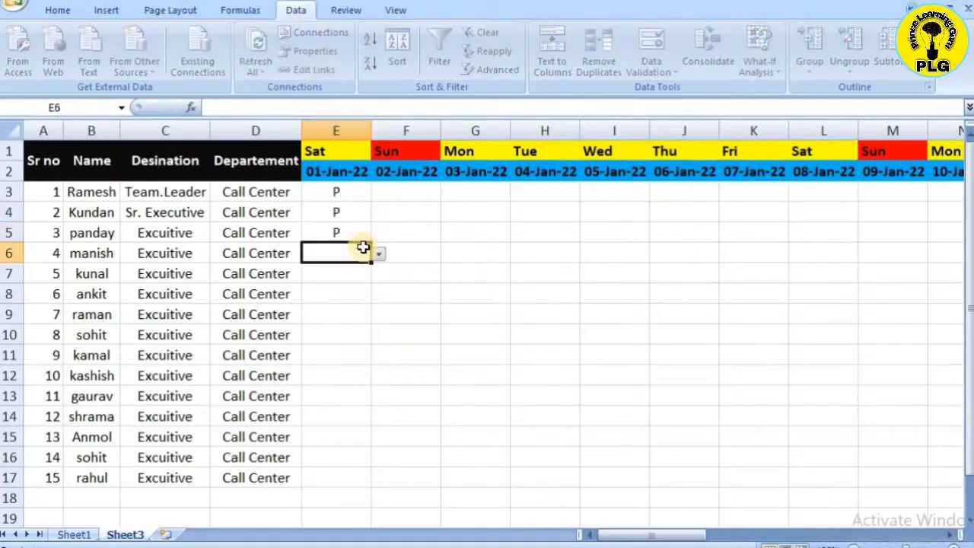
{"action": "type", "text": "P"}
{"action": "key", "text": "Return"}
{"action": "type", "text": "P"}
{"action": "key", "text": "Return"}
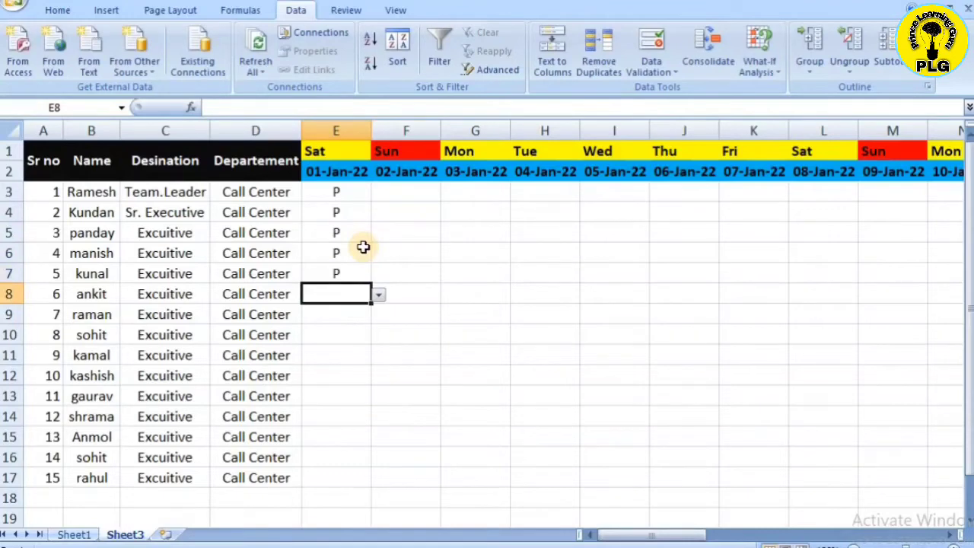
- Mark employees 6 and 7 as L for 01-Jan-22 in cells E8:E9
{"action": "type", "text": "L"}
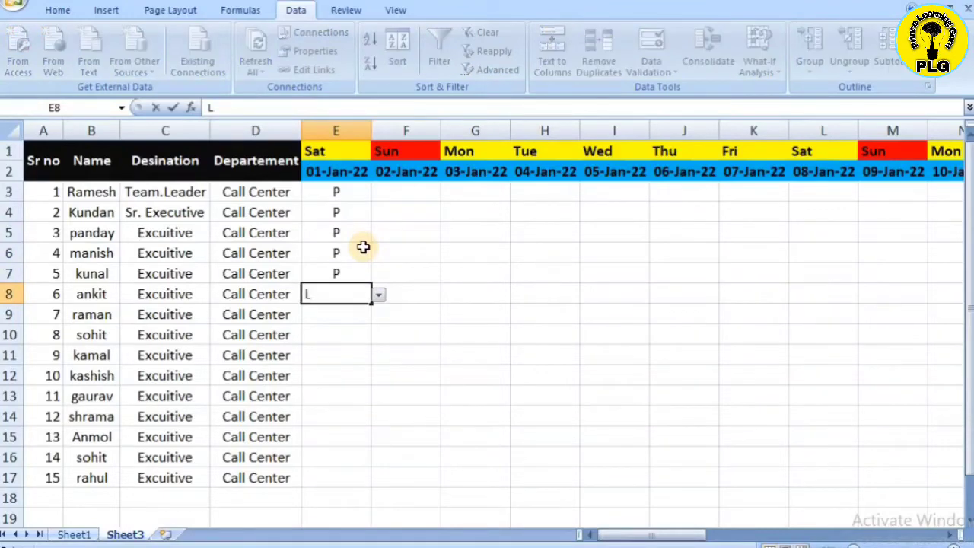
{"action": "key", "text": "Return"}
{"action": "type", "text": "L"}
{"action": "key", "text": "Return"}
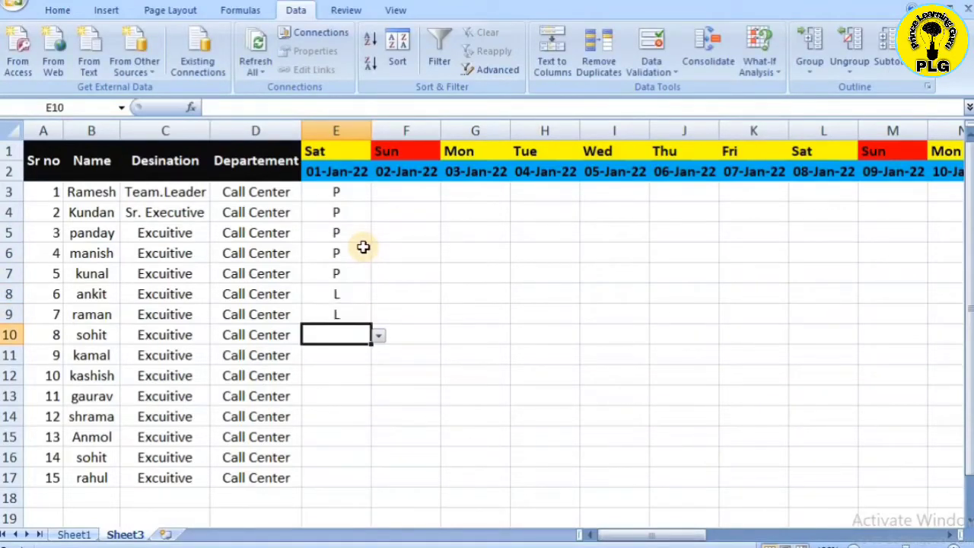
- Mark employees 8 to 13 as P for 01-Jan-22 in cells E10:E15
{"action": "type", "text": "P"}
{"action": "key", "text": "Return"}
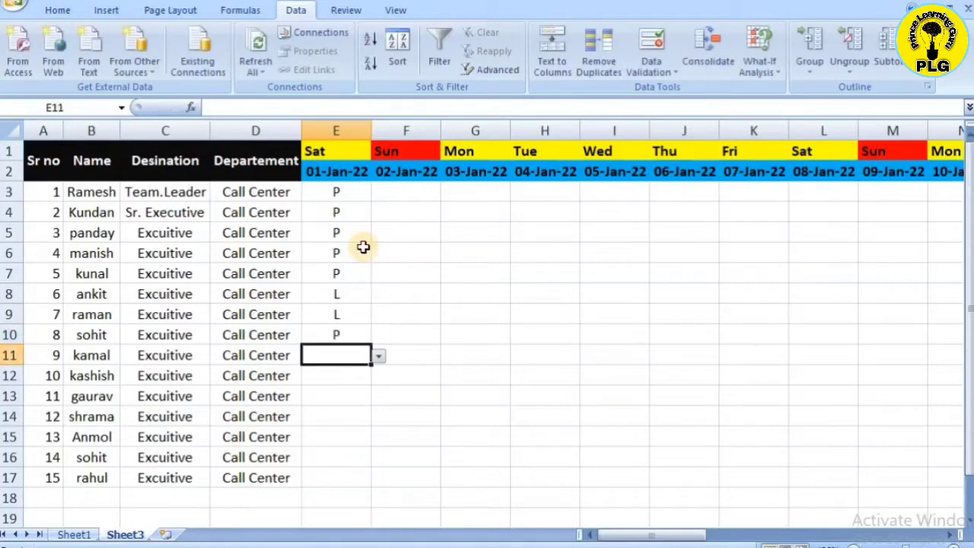
{"action": "type", "text": "P"}
{"action": "key", "text": "Return"}
{"action": "type", "text": "P"}
{"action": "key", "text": "Return"}
{"action": "type", "text": "P"}
{"action": "key", "text": "Return"}
{"action": "type", "text": "P"}
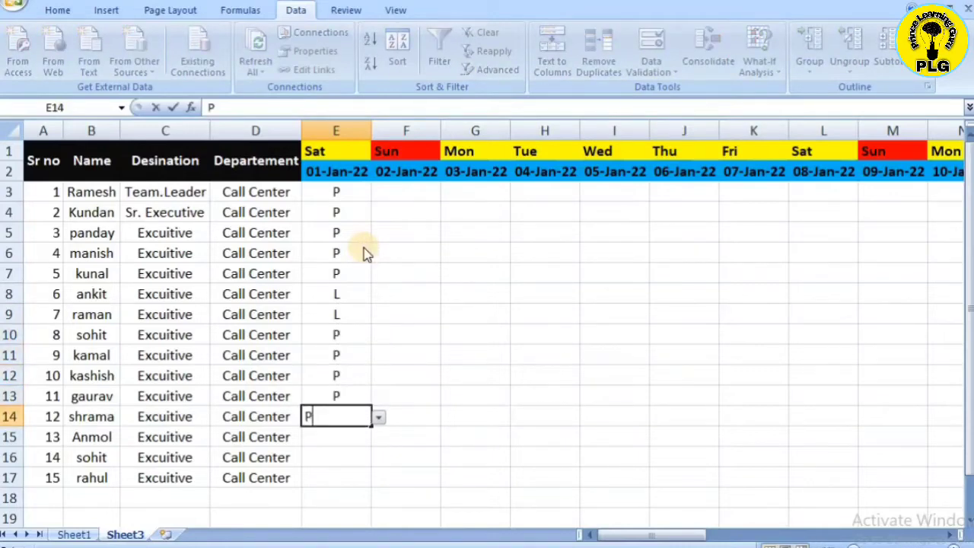
{"action": "key", "text": "Return"}
{"action": "type", "text": "P"}
{"action": "key", "text": "Return"}
- Complete the 01-Jan-22 column with L in cell E16 and P in cell E17
{"action": "type", "text": "L"}
{"action": "key", "text": "Return"}
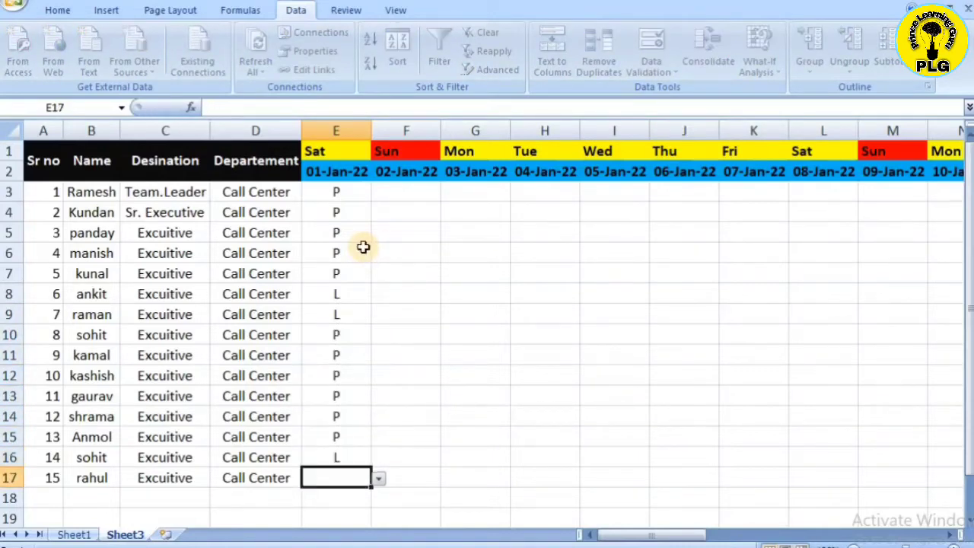
{"action": "type", "text": "P"}
{"action": "key", "text": "Return"}
- Enter Wo in cell F3 for the first employee on Sunday 02-Jan-22
{"action": "key", "text": "Right"}
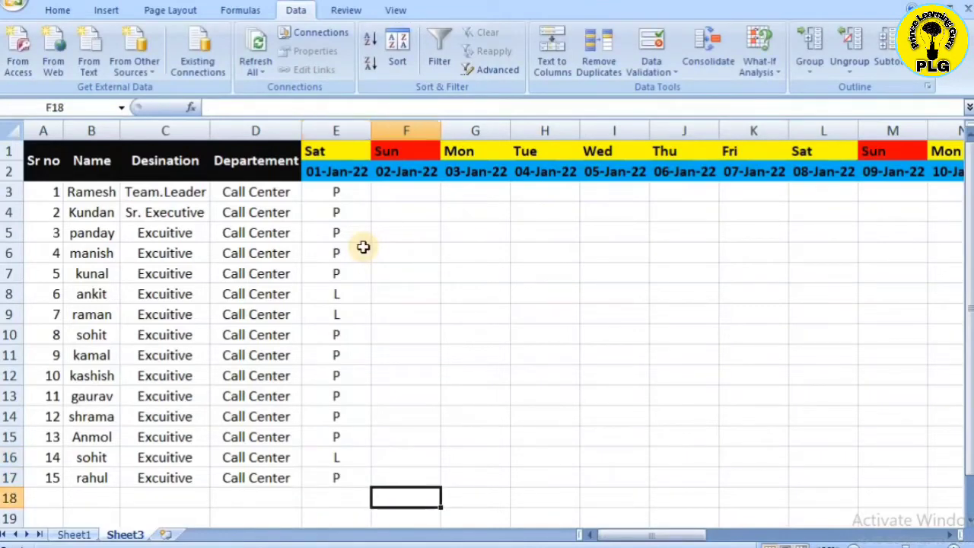
{"action": "key", "text": "Up"}
{"action": "key", "text": "Up"}
{"action": "key", "text": "Up"}
{"action": "key", "text": "Up"}
{"action": "key", "text": "Up"}
{"action": "key", "text": "Up"}
{"action": "key", "text": "Up"}
{"action": "key", "text": "Up"}
{"action": "key", "text": "Up"}
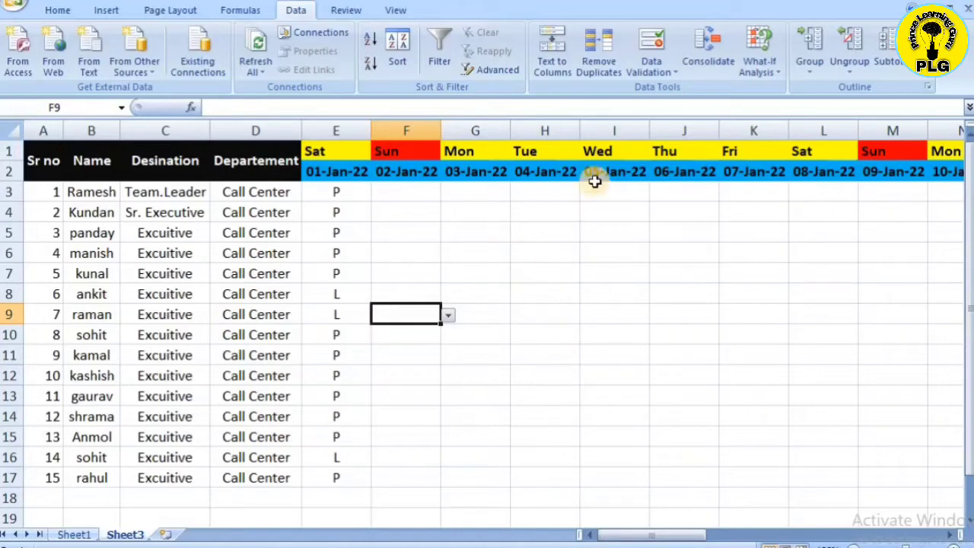
{"action": "left_click", "coordinate": [404, 195]}
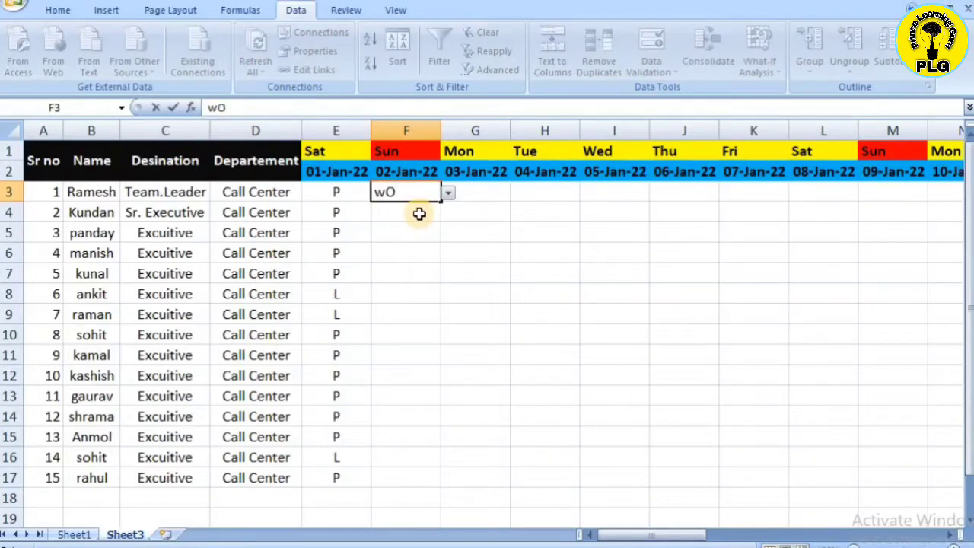
{"action": "key", "text": "Return"}
{"action": "key", "text": "Right"}
{"action": "key", "text": "Up"}
{"action": "key", "text": "Left"}
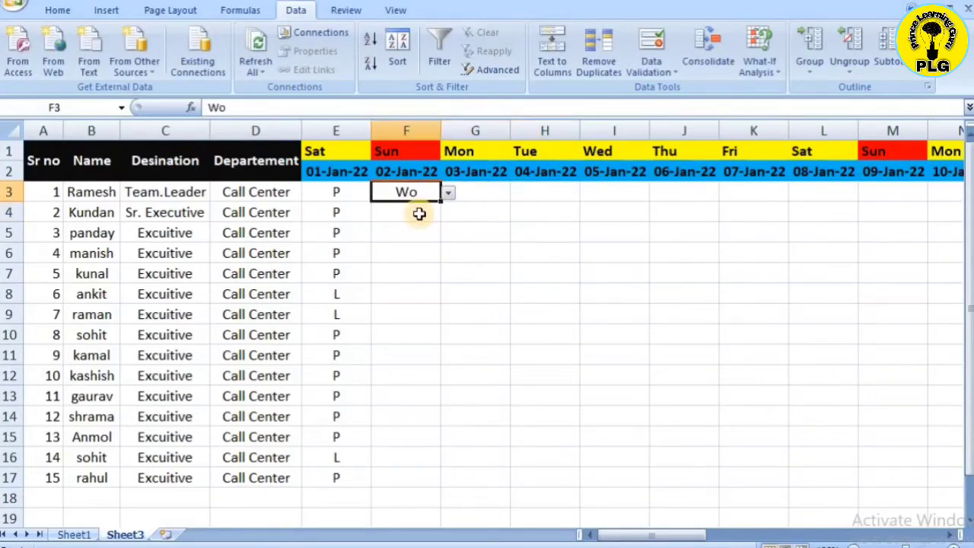
- Fill Wo from F3 down through F17 so all 15 employees have it for 02-Jan-22
{"action": "key", "text": "shift+Down"}
{"action": "key", "text": "shift+Down"}
{"action": "key", "text": "shift+Down"}
{"action": "key", "text": "shift+Down"}
{"action": "key", "text": "shift+Down"}
{"action": "key", "text": "shift+Down"}
{"action": "key", "text": "shift+Down"}
{"action": "key", "text": "shift+Down"}
{"action": "key", "text": "shift+Down"}
{"action": "key", "text": "shift+Down"}
{"action": "key", "text": "shift+Down"}
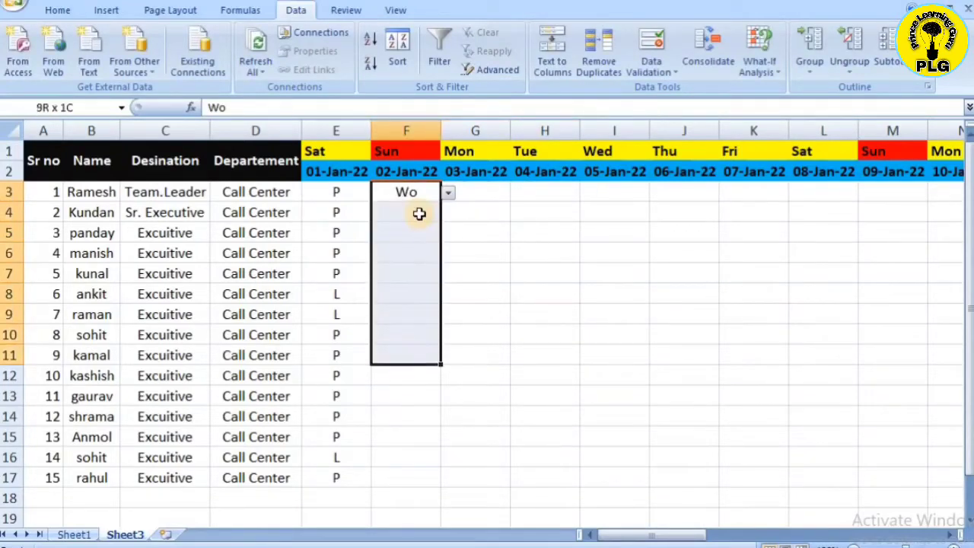
{"action": "key", "text": "shift+Down"}
{"action": "key", "text": "shift+Down"}
{"action": "key", "text": "shift+Down"}
{"action": "key", "text": "ctrl+d"}
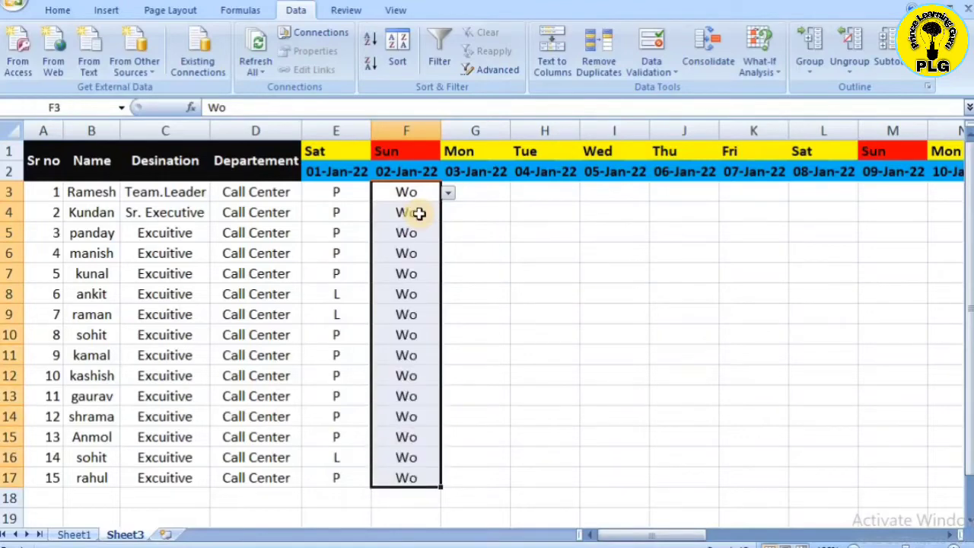
- Enter L for the sixth employee on 05-Jan-22 in cell I8
{"action": "key", "text": "Right"}
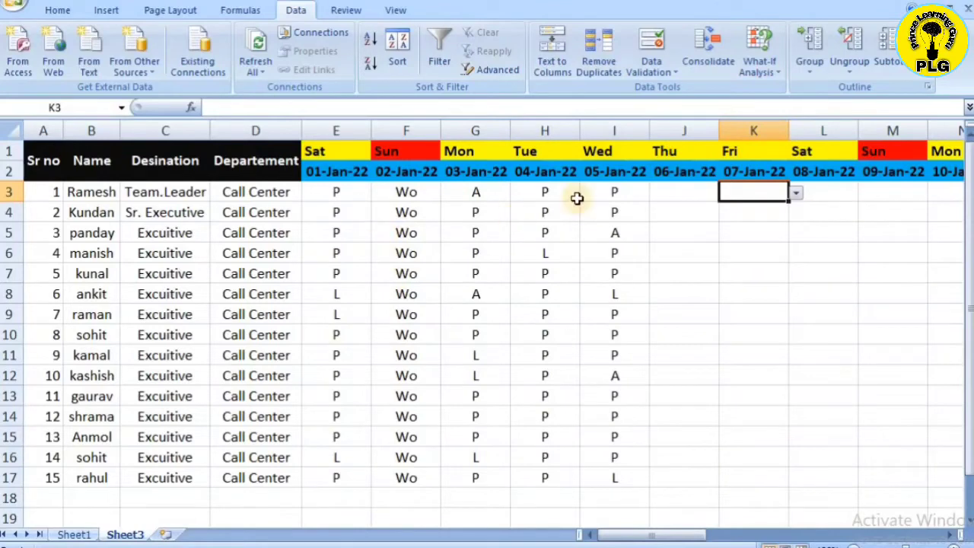
{"action": "left_click", "coordinate": [616, 292]}
{"action": "type", "text": "L"}
{"action": "key", "text": "Return"}
{"action": "left_click", "coordinate": [615, 232]}
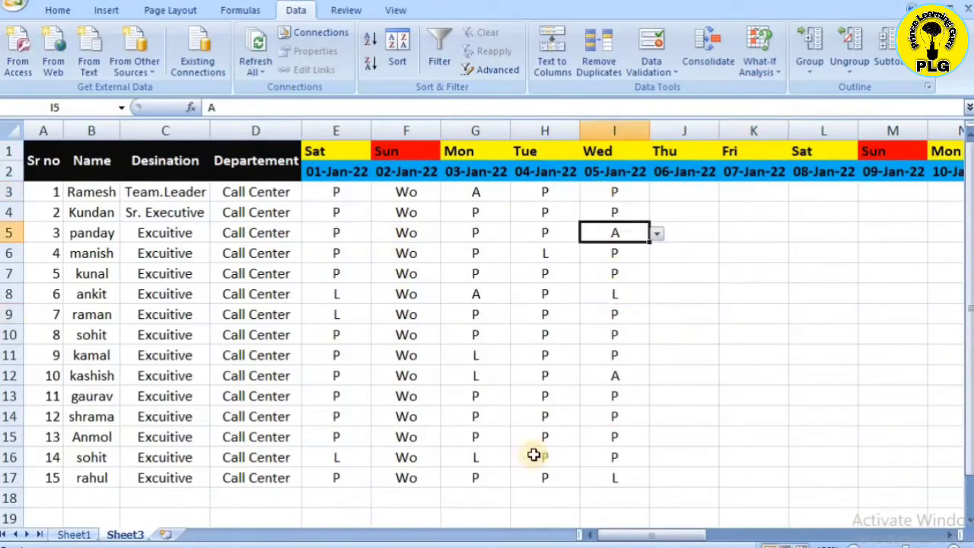
- Start a COUNTIF formula in cell AJ3, the first employee's Total P cell
{"action": "left_click", "coordinate": [688, 196]}
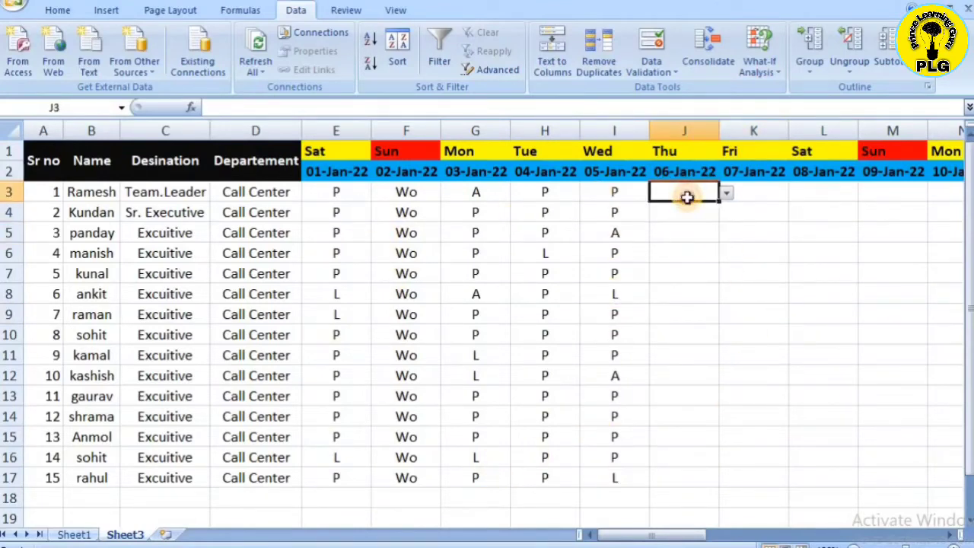
{"action": "key", "text": "Right"}
{"action": "key", "text": "Right"}
{"action": "key", "text": "Right"}
{"action": "key", "text": "Right"}
{"action": "key", "text": "Right"}
{"action": "key", "text": "Right"}
{"action": "key", "text": "Right"}
{"action": "key", "text": "Right"}
{"action": "key", "text": "Right"}
{"action": "key", "text": "Right"}
{"action": "key", "text": "Right"}
{"action": "key", "text": "Right"}
{"action": "key", "text": "Right"}
{"action": "key", "text": "Right"}
{"action": "key", "text": "Right"}
{"action": "key", "text": "Right"}
{"action": "key", "text": "Right"}
{"action": "key", "text": "Right"}
{"action": "key", "text": "Right"}
{"action": "key", "text": "Right"}
{"action": "key", "text": "Right"}
{"action": "key", "text": "Right"}
{"action": "key", "text": "Right"}
{"action": "key", "text": "Right"}
{"action": "key", "text": "Right"}
{"action": "key", "text": "Right"}
{"action": "key", "text": "Right"}
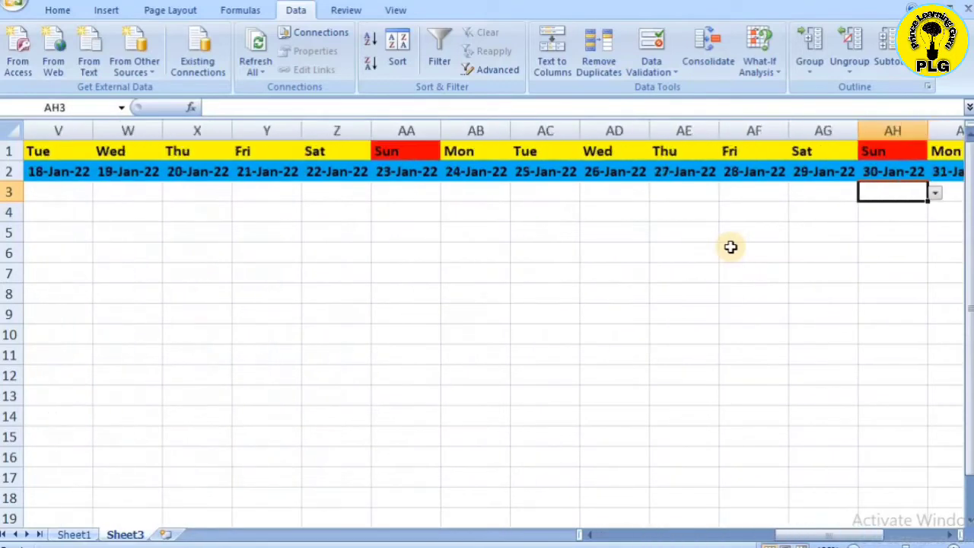
{"action": "key", "text": "Left"}
{"action": "key", "text": "Left"}
{"action": "key", "text": "Left"}
{"action": "key", "text": "Left"}
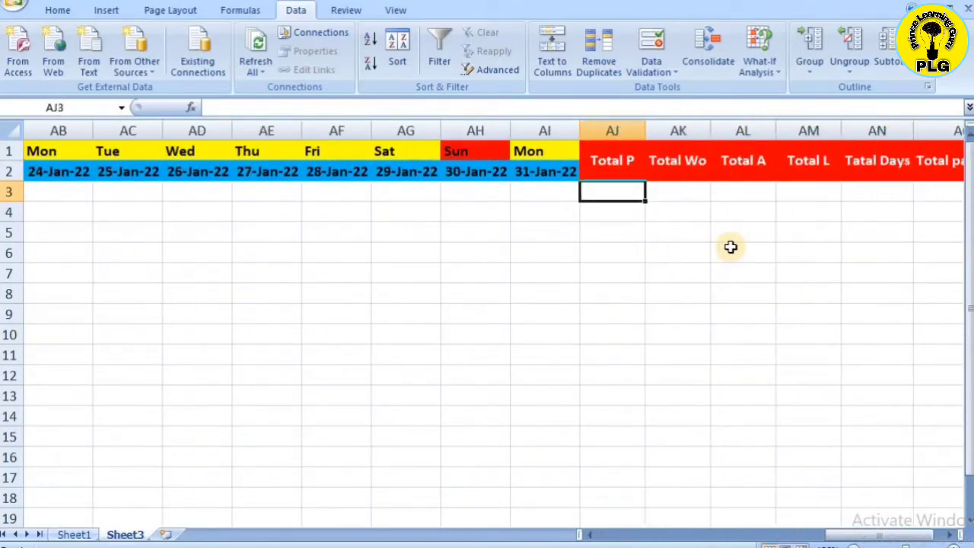
{"action": "type", "text": "="}
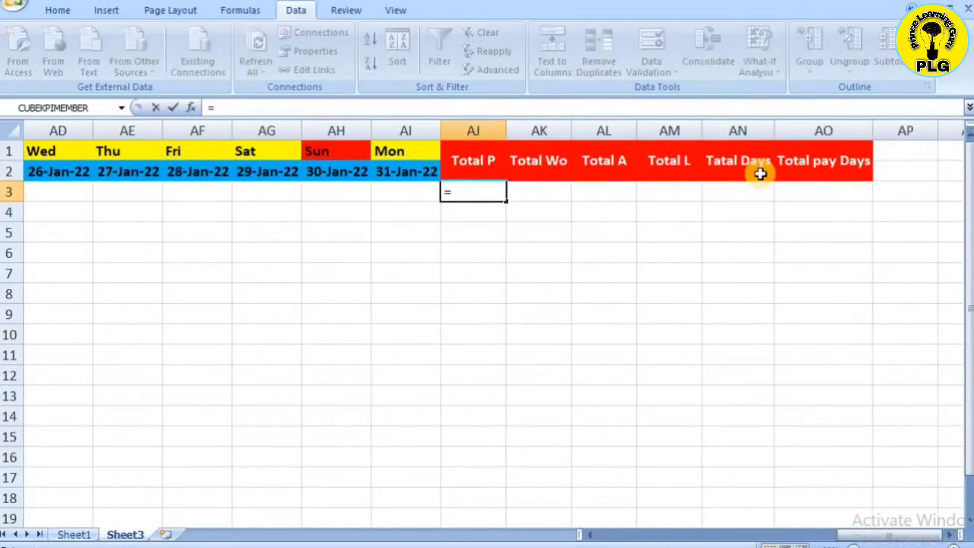
{"action": "type", "text": "countif"}
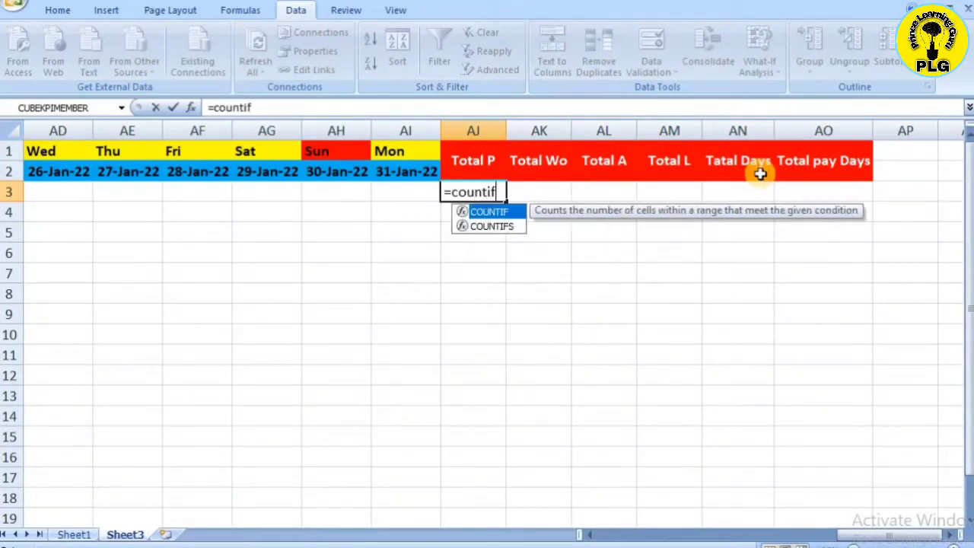
{"action": "key", "text": "Tab"}
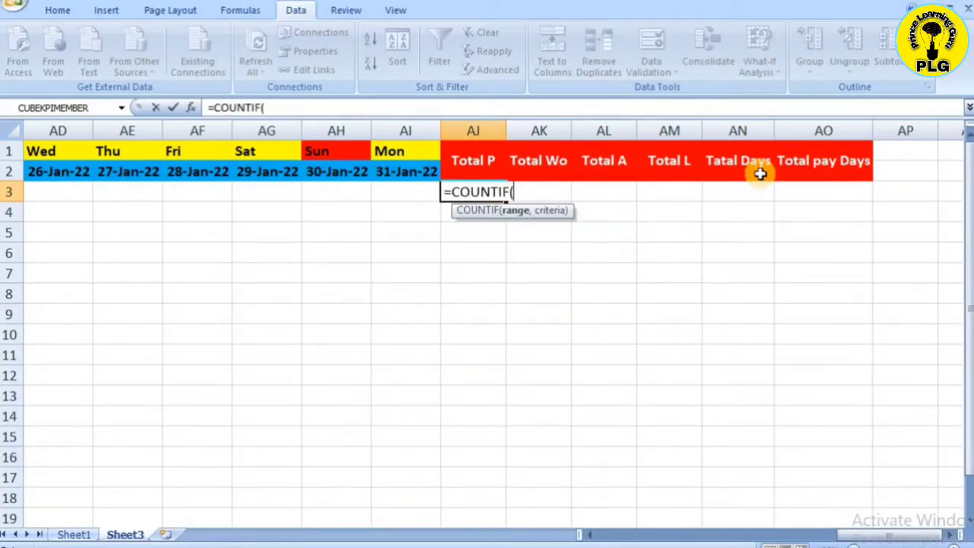
- Set the COUNTIF range in AJ3 to the first employee's attendance for the whole month, E3:AI3
{"action": "key", "text": "Left"}
{"action": "key", "text": "Left"}
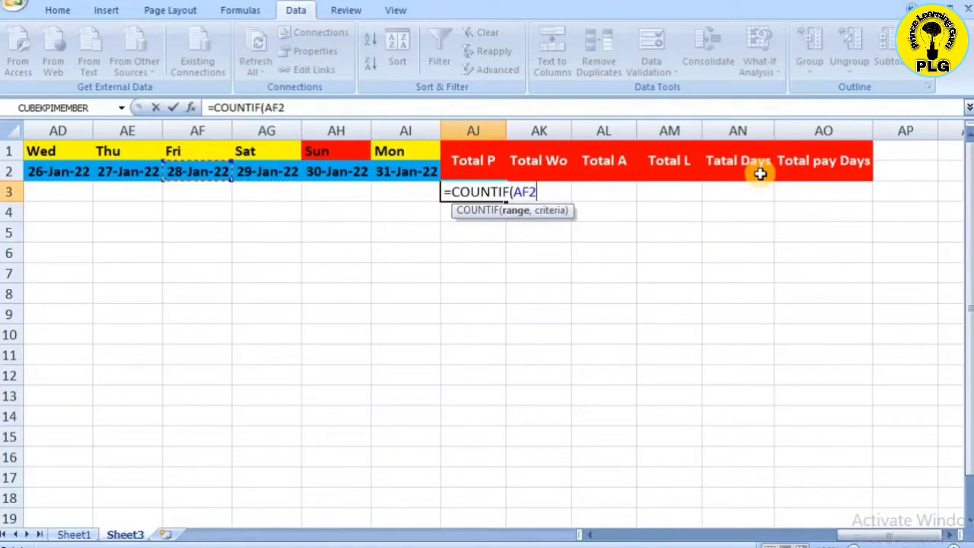
{"action": "key", "text": "Left"}
{"action": "key", "text": "Left"}
{"action": "key", "text": "Left"}
{"action": "key", "text": "Left"}
{"action": "key", "text": "Left"}
{"action": "key", "text": "Left"}
{"action": "key", "text": "Left"}
{"action": "key", "text": "Left"}
{"action": "key", "text": "Left"}
{"action": "key", "text": "Left"}
{"action": "key", "text": "Left"}
{"action": "key", "text": "Left"}
{"action": "key", "text": "Left"}
{"action": "key", "text": "Left"}
{"action": "key", "text": "Left"}
{"action": "key", "text": "Left"}
{"action": "key", "text": "Left"}
{"action": "key", "text": "Left"}
{"action": "key", "text": "Left"}
{"action": "key", "text": "Left"}
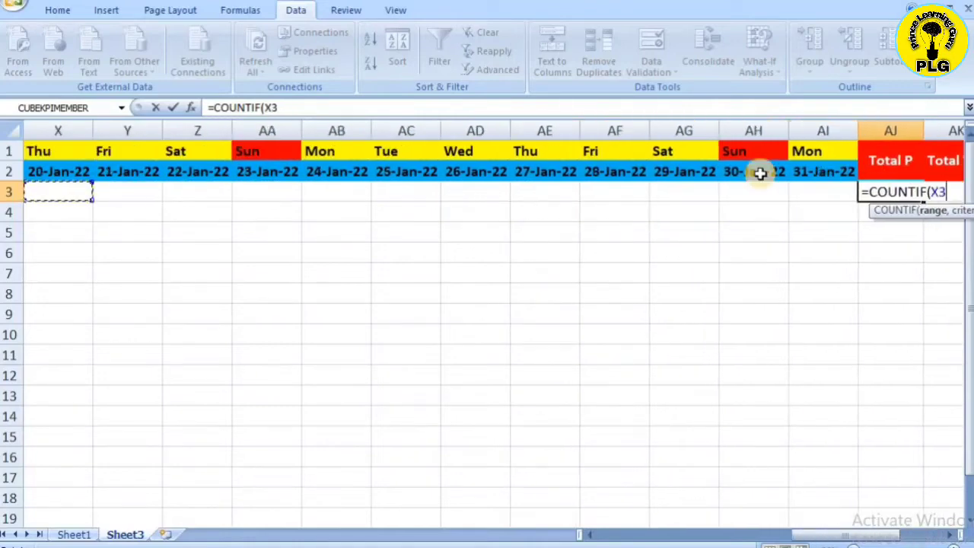
{"action": "key", "text": "Left"}
{"action": "key", "text": "Left"}
{"action": "key", "text": "Left"}
{"action": "key", "text": "Left"}
{"action": "key", "text": "Left"}
{"action": "key", "text": "Left"}
{"action": "key", "text": "Left"}
{"action": "key", "text": "Right"}
{"action": "key", "text": "Right"}
{"action": "key", "text": "Right"}
{"action": "key", "text": "Right"}
{"action": "key", "text": "Right"}
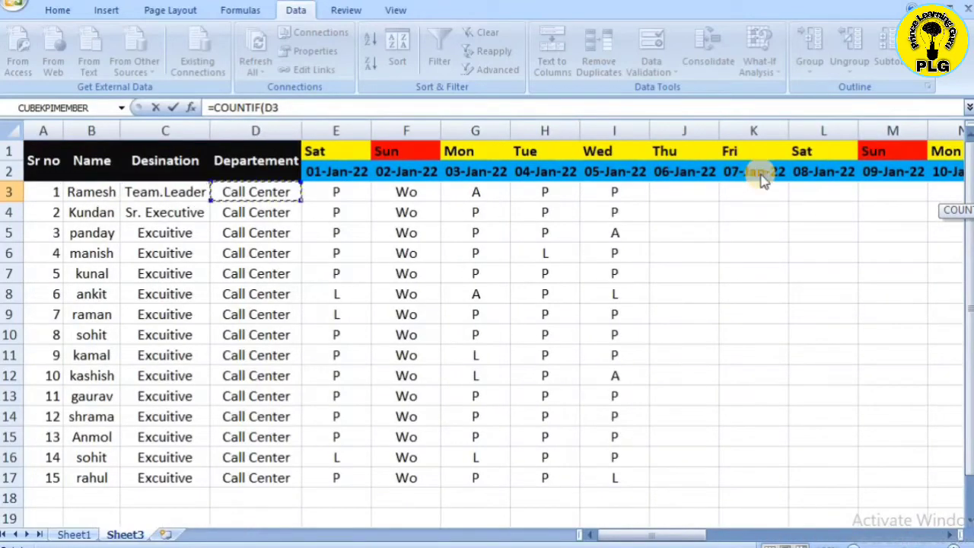
{"action": "key", "text": "shift+Right"}
{"action": "key", "text": "shift+Right"}
{"action": "key", "text": "shift+Right"}
{"action": "key", "text": "shift+Right"}
{"action": "key", "text": "shift+Right"}
{"action": "key", "text": "shift+Right"}
{"action": "key", "text": "shift+Right"}
{"action": "key", "text": "shift+Right"}
{"action": "key", "text": "shift+Right"}
{"action": "key", "text": "shift+Right"}
{"action": "key", "text": "shift+Right"}
{"action": "key", "text": "shift+Right"}
{"action": "key", "text": "shift+Right"}
{"action": "key", "text": "shift+Right"}
{"action": "key", "text": "shift+Right"}
{"action": "key", "text": "shift+Right"}
{"action": "key", "text": "shift+Right"}
{"action": "key", "text": "shift+Right"}
{"action": "key", "text": "shift+Right"}
{"action": "key", "text": "shift+Right"}
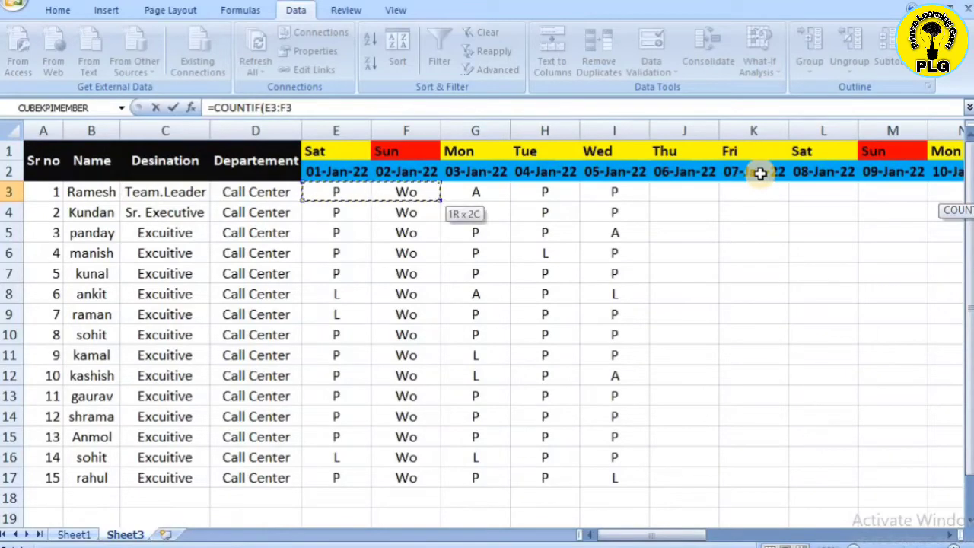
{"action": "key", "text": "shift+Right"}
{"action": "key", "text": "shift+Right"}
{"action": "key", "text": "shift+Right"}
{"action": "key", "text": "shift+Right"}
{"action": "key", "text": "shift+Right"}
{"action": "key", "text": "shift+Right"}
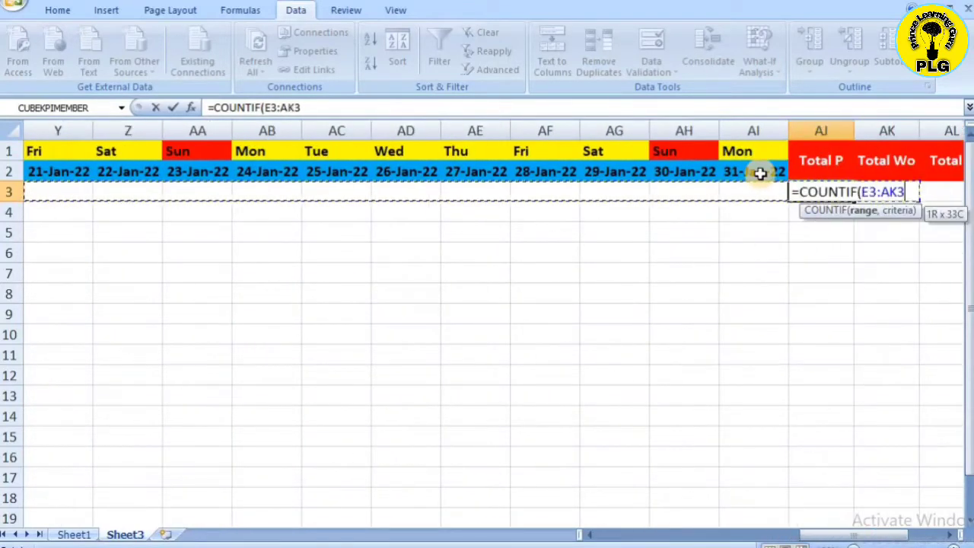
{"action": "key", "text": "shift+Left"}
{"action": "key", "text": "shift+Left"}
{"action": "key", "text": "shift+Left"}
{"action": "key", "text": "shift+Left"}
{"action": "key", "text": "shift+Left"}
{"action": "key", "text": "shift+Left"}
{"action": "key", "text": "shift+Left"}
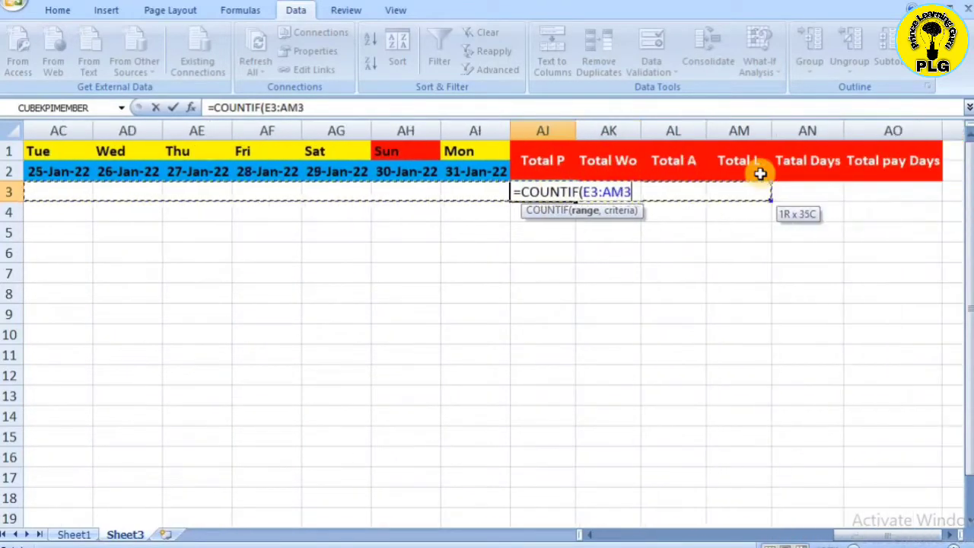
{"action": "key", "text": "shift+Right"}
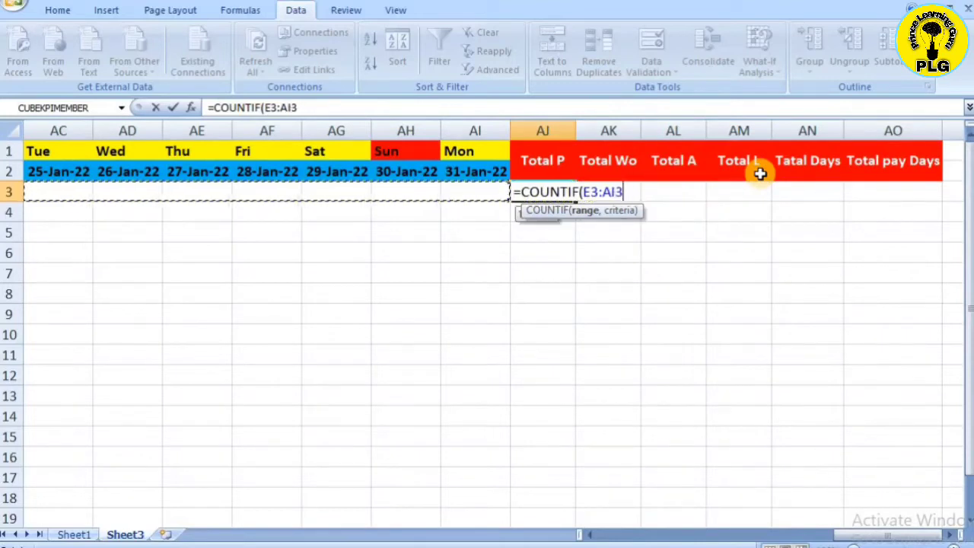
- Complete the Total P formula in AJ3 with the criterion "P" and return to that cell
{"action": "type", "text": ",\"P"}
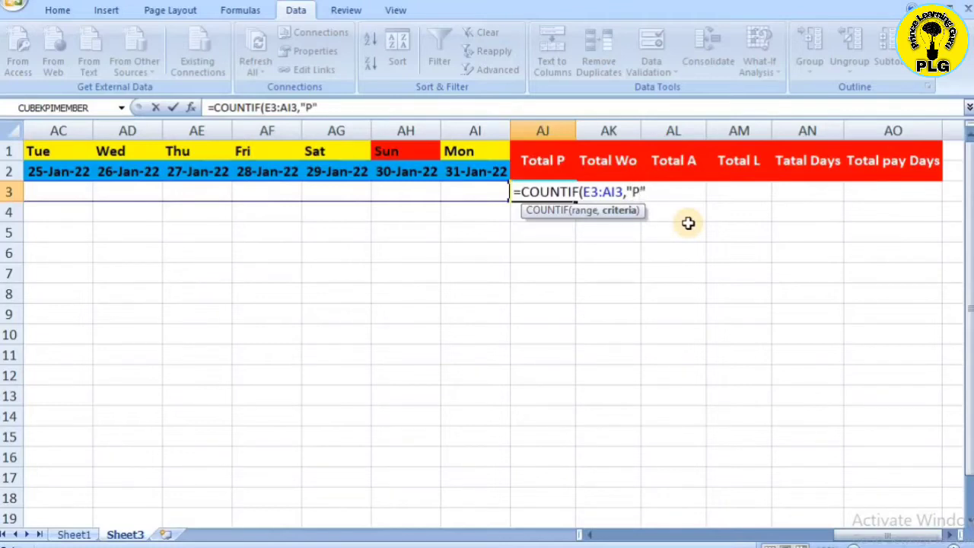
{"action": "key", "text": "Return"}
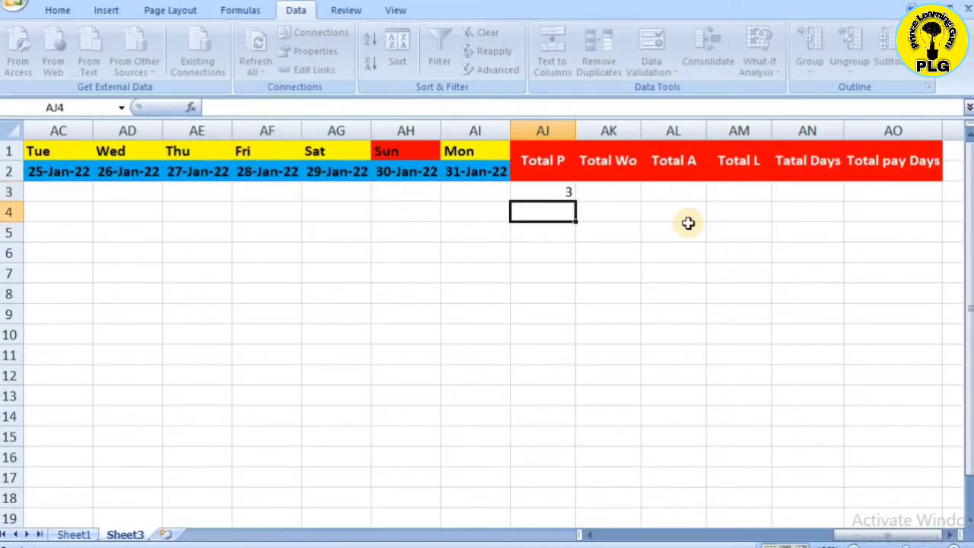
{"action": "key", "text": "Up"}
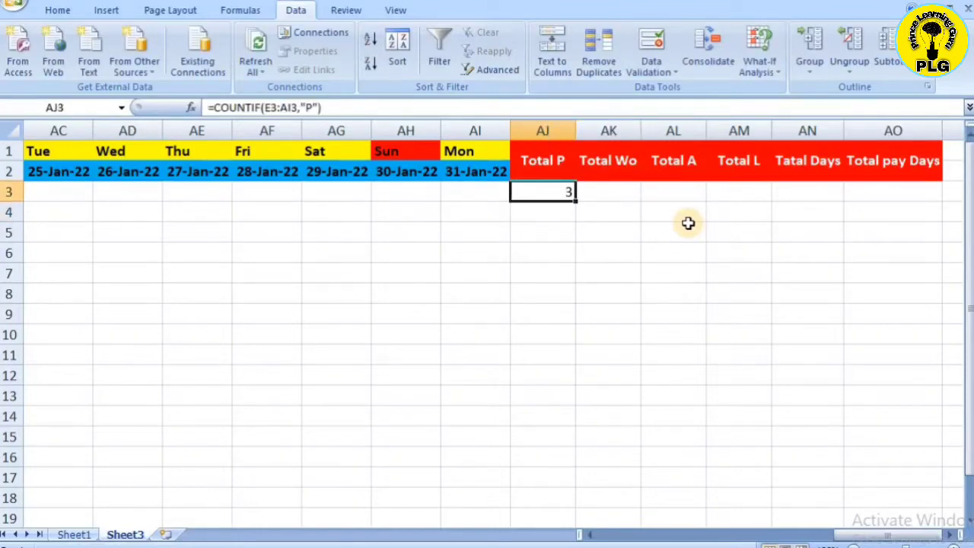
- Start a COUNTIF formula in cell AK3, the first employee's Total Wo cell
{"action": "key", "text": "Right"}
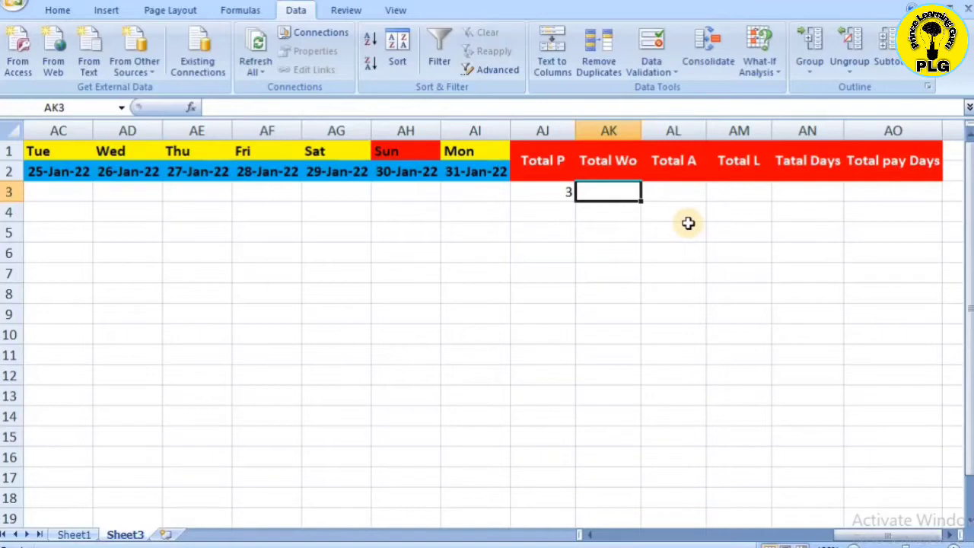
{"action": "type", "text": "=co"}
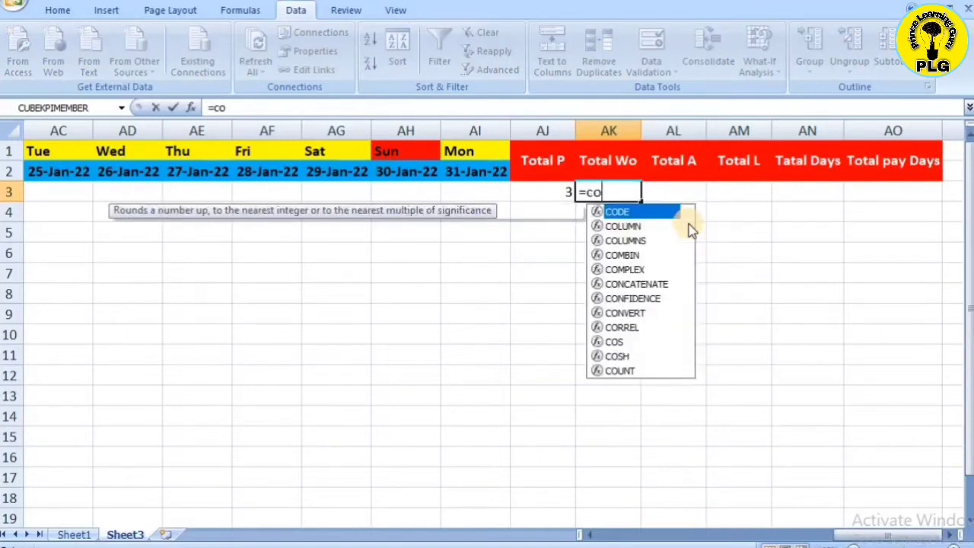
{"action": "type", "text": "untif"}
{"action": "key", "text": "Tab"}
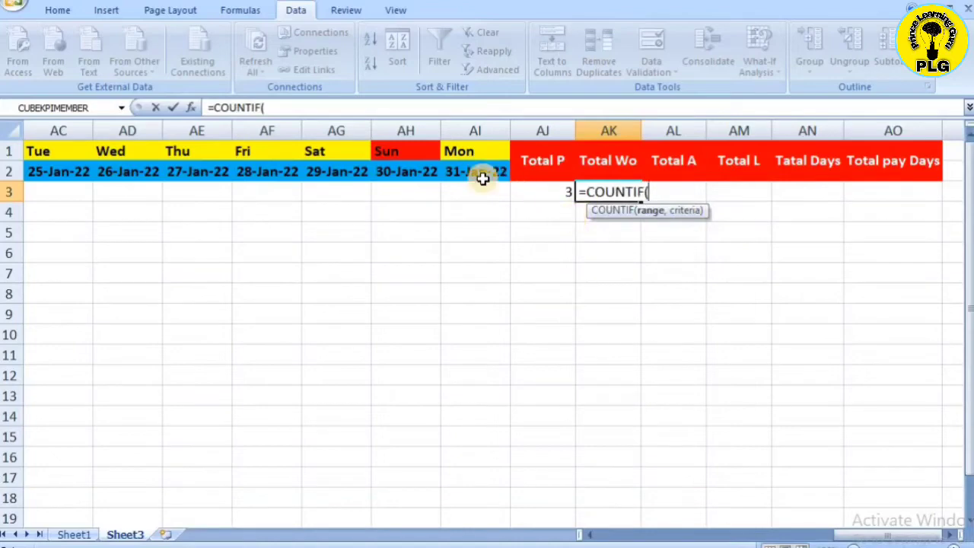
- Set the COUNTIF range in AK3 to the first employee's attendance for the whole month, E3:AI3
{"action": "key", "text": "Left"}
{"action": "key", "text": "Left"}
{"action": "key", "text": "Left"}
{"action": "key", "text": "Left"}
{"action": "key", "text": "Left"}
{"action": "key", "text": "Left"}
{"action": "key", "text": "Left"}
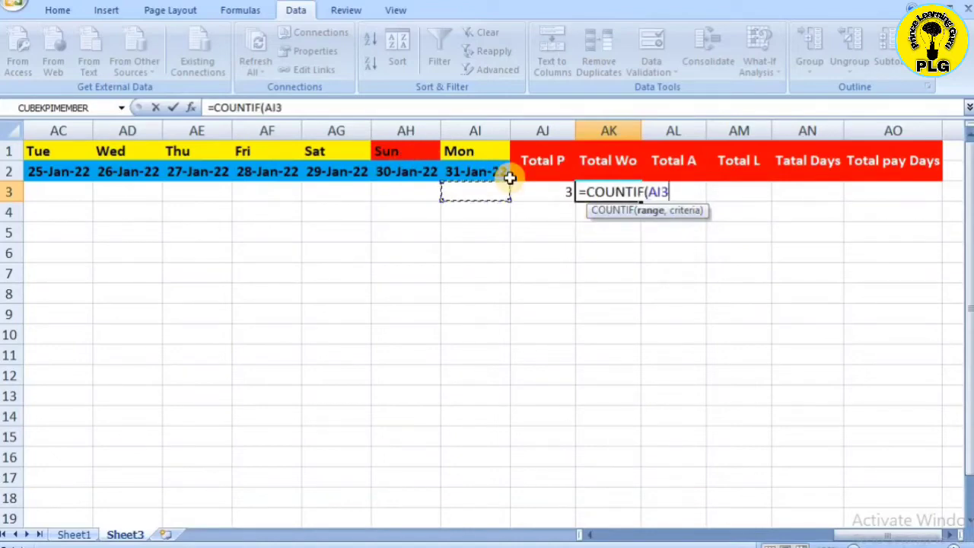
{"action": "key", "text": "Left"}
{"action": "key", "text": "Left"}
{"action": "key", "text": "Left"}
{"action": "key", "text": "Left"}
{"action": "key", "text": "Left"}
{"action": "key", "text": "Left"}
{"action": "key", "text": "Left"}
{"action": "key", "text": "Left"}
{"action": "key", "text": "Left"}
{"action": "key", "text": "Left"}
{"action": "key", "text": "Left"}
{"action": "key", "text": "Left"}
{"action": "key", "text": "Left"}
{"action": "key", "text": "Left"}
{"action": "key", "text": "Left"}
{"action": "key", "text": "Left"}
{"action": "key", "text": "Left"}
{"action": "key", "text": "Left"}
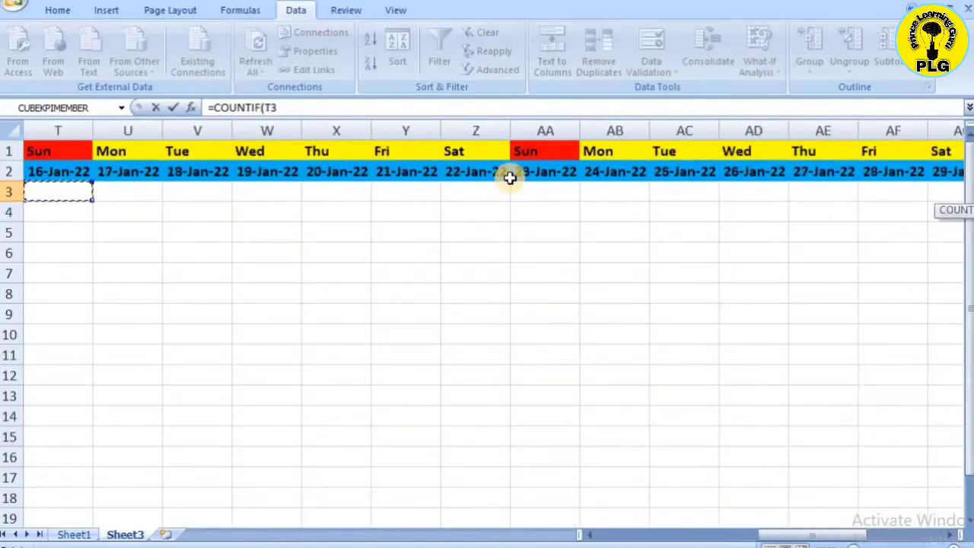
{"action": "key", "text": "Left"}
{"action": "key", "text": "Left"}
{"action": "key", "text": "Left"}
{"action": "key", "text": "Left"}
{"action": "key", "text": "Left"}
{"action": "key", "text": "Left"}
{"action": "key", "text": "Left"}
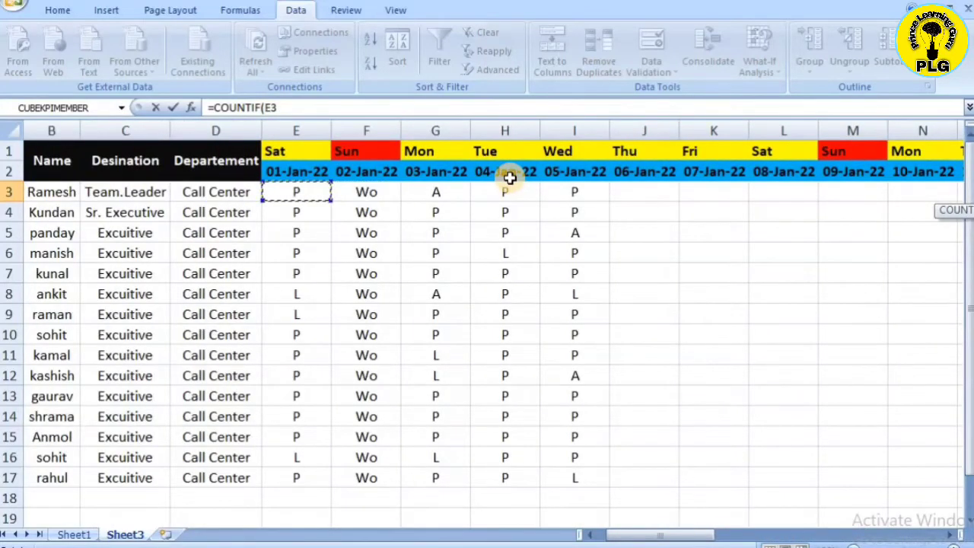
{"action": "key", "text": "shift+Right"}
{"action": "key", "text": "shift+Right"}
{"action": "key", "text": "shift+Right"}
{"action": "key", "text": "shift+Right"}
{"action": "key", "text": "shift+Right"}
{"action": "key", "text": "shift+Right"}
{"action": "key", "text": "shift+Right"}
{"action": "key", "text": "shift+Right"}
{"action": "key", "text": "shift+Right"}
{"action": "key", "text": "shift+Right"}
{"action": "key", "text": "shift+Right"}
{"action": "key", "text": "shift+Right"}
{"action": "key", "text": "shift+Right"}
{"action": "key", "text": "shift+Right"}
{"action": "key", "text": "shift+Right"}
{"action": "key", "text": "shift+Right"}
{"action": "key", "text": "shift+Right"}
{"action": "key", "text": "shift+Right"}
{"action": "key", "text": "shift+Right"}
{"action": "key", "text": "shift+Right"}
{"action": "key", "text": "shift+Right"}
{"action": "key", "text": "shift+Right"}
{"action": "key", "text": "shift+Right"}
{"action": "key", "text": "shift+Right"}
{"action": "key", "text": "shift+Right"}
{"action": "key", "text": "shift+Right"}
{"action": "key", "text": "shift+Right"}
{"action": "key", "text": "shift+Right"}
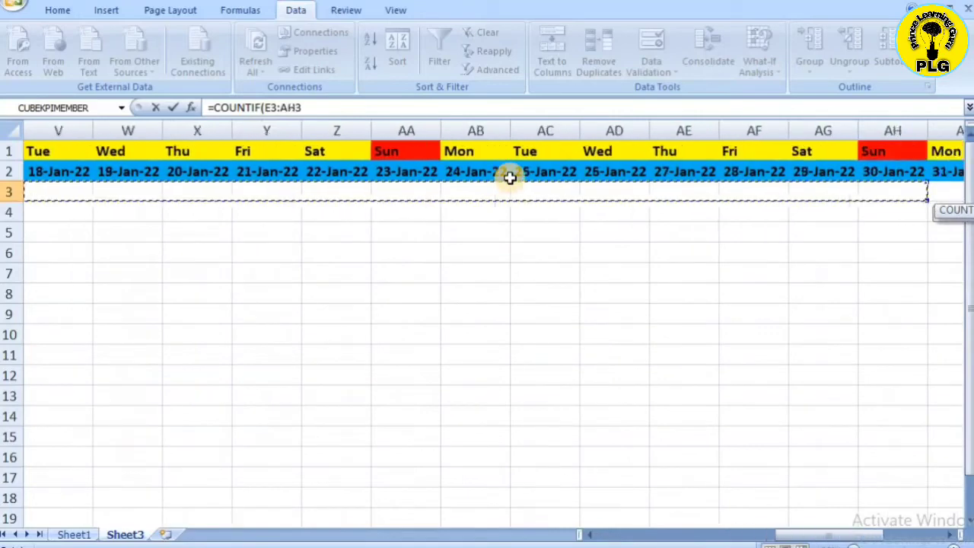
{"action": "key", "text": "shift+Left"}
{"action": "key", "text": "shift+Left"}
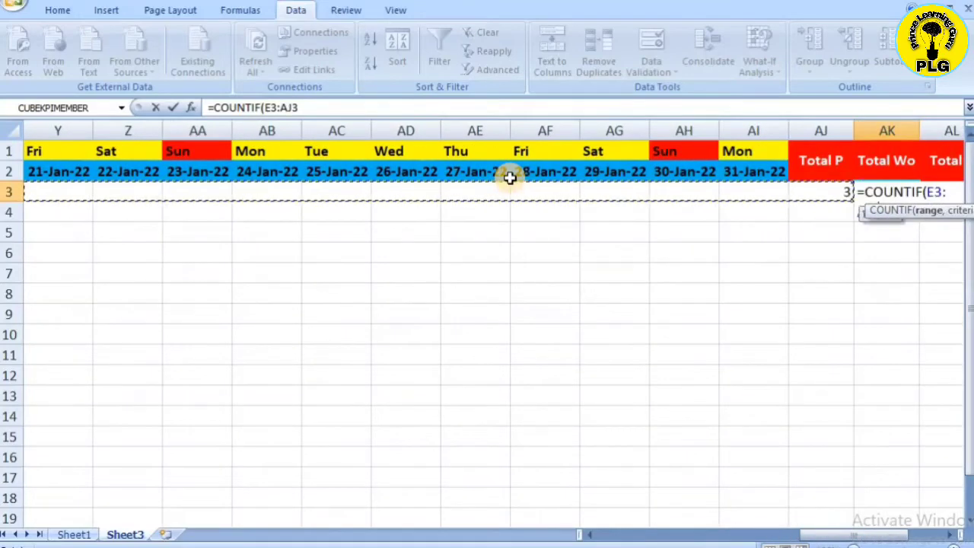
{"action": "key", "text": "shift+Right"}
{"action": "key", "text": "shift+Right"}
{"action": "key", "text": "shift+Right"}
{"action": "key", "text": "shift+Right"}
{"action": "key", "text": "shift+Right"}
{"action": "key", "text": "shift+Right"}
{"action": "key", "text": "shift+Left"}
{"action": "key", "text": "shift+Left"}
{"action": "key", "text": "shift+Left"}
{"action": "key", "text": "shift+Left"}
{"action": "key", "text": "shift+Left"}
{"action": "key", "text": "shift+Left"}
{"action": "key", "text": "shift+Left"}
{"action": "key", "text": "shift+Right"}
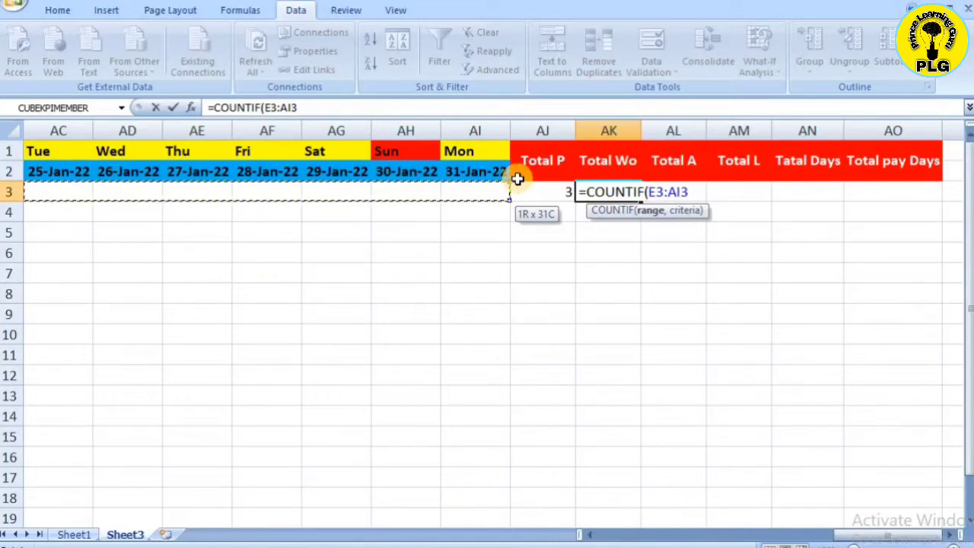
- Complete the Total Wo formula in AK3 with the criterion "Wo"
{"action": "type", "text": ",\"Wo"}
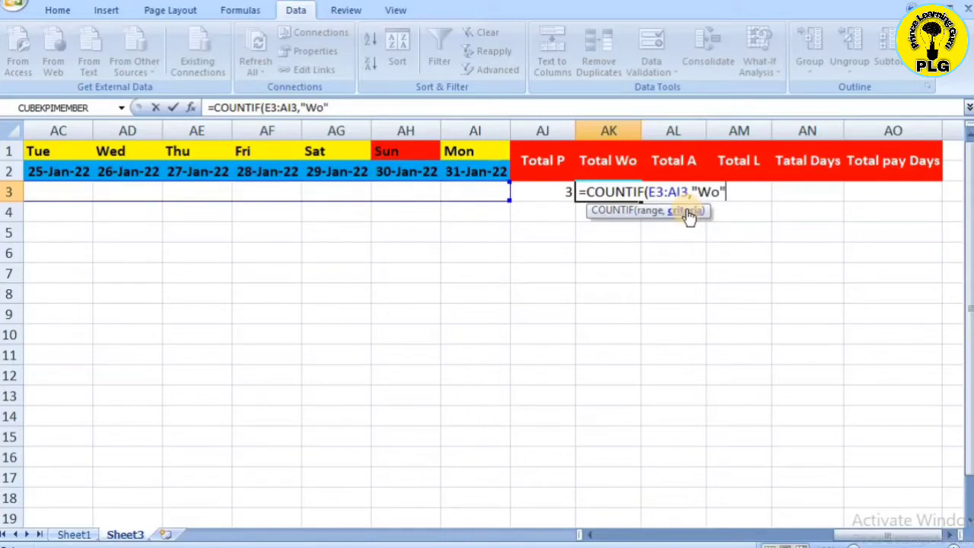
{"action": "key", "text": "Return"}
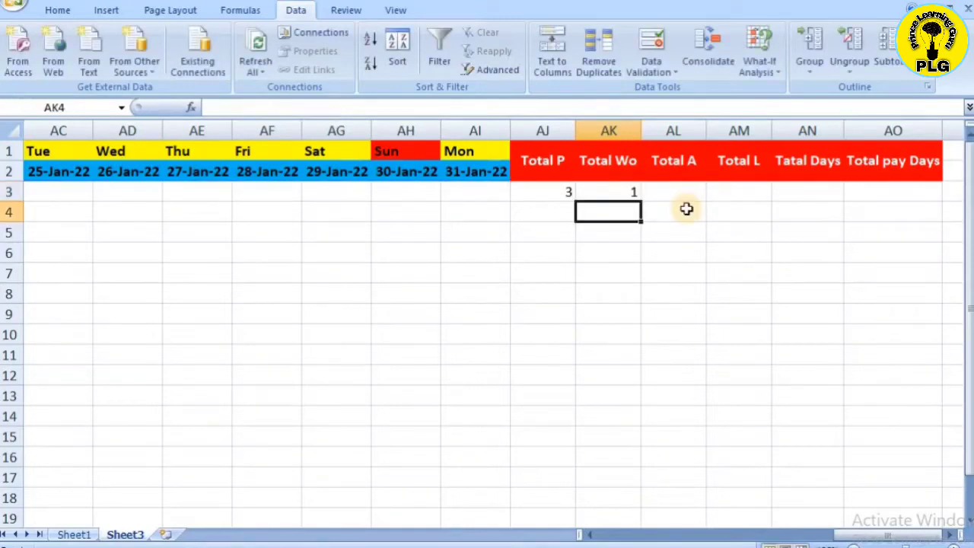
{"action": "key", "text": "Right"}
{"action": "key", "text": "Left"}
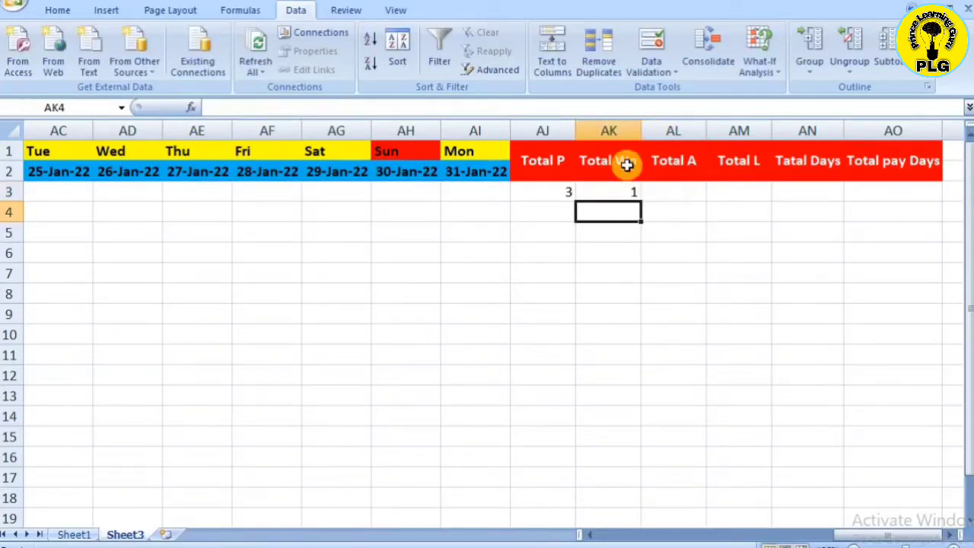
{"action": "key", "text": "Down"}
{"action": "key", "text": "Down"}
{"action": "key", "text": "Down"}
- Start a COUNTIF formula in cell AL3, the first employee's Total A cell
{"action": "left_click", "coordinate": [685, 195]}
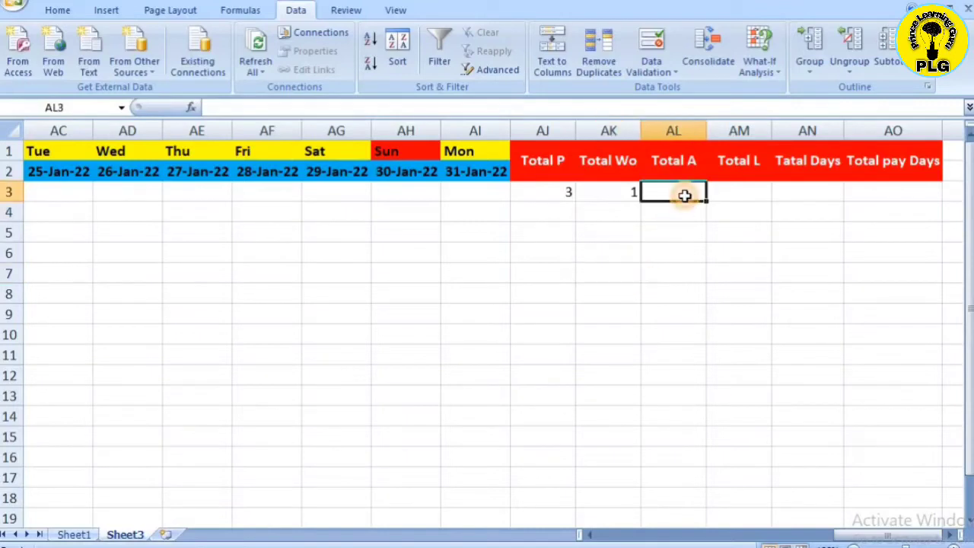
{"action": "type", "text": "=count"}
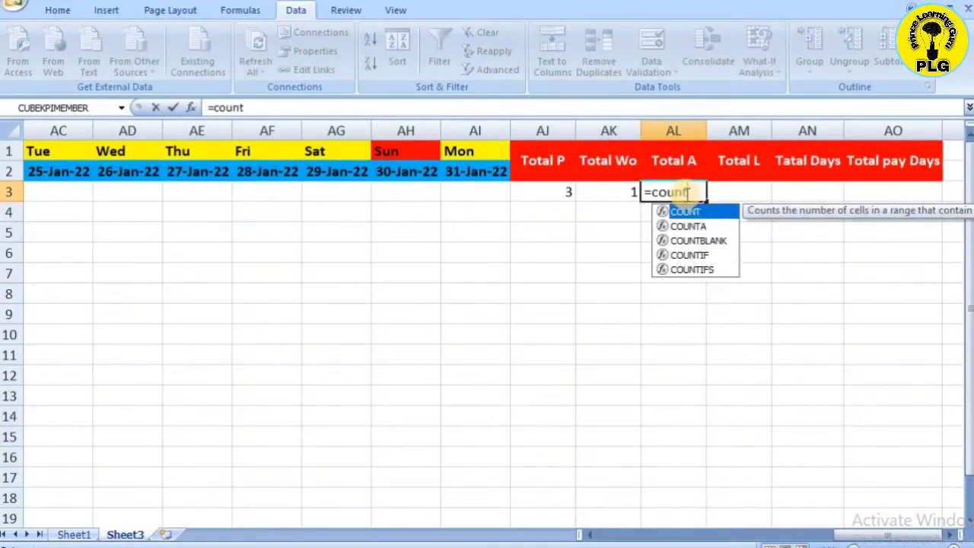
{"action": "type", "text": "if"}
{"action": "key", "text": "Tab"}
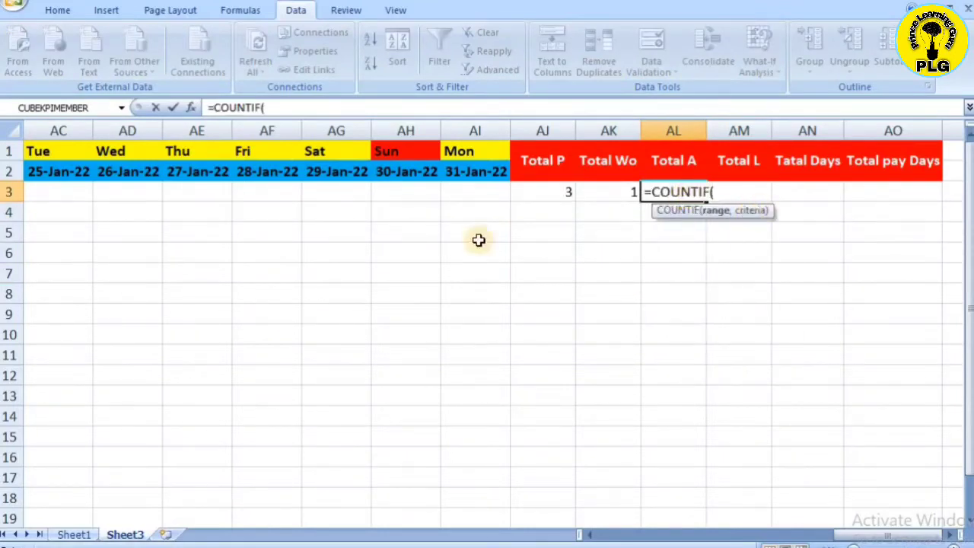
- Complete the Total A formula in AL3 with the month's attendance range E3:AI3 and the criterion "A"
{"action": "left_click", "coordinate": [449, 196]}
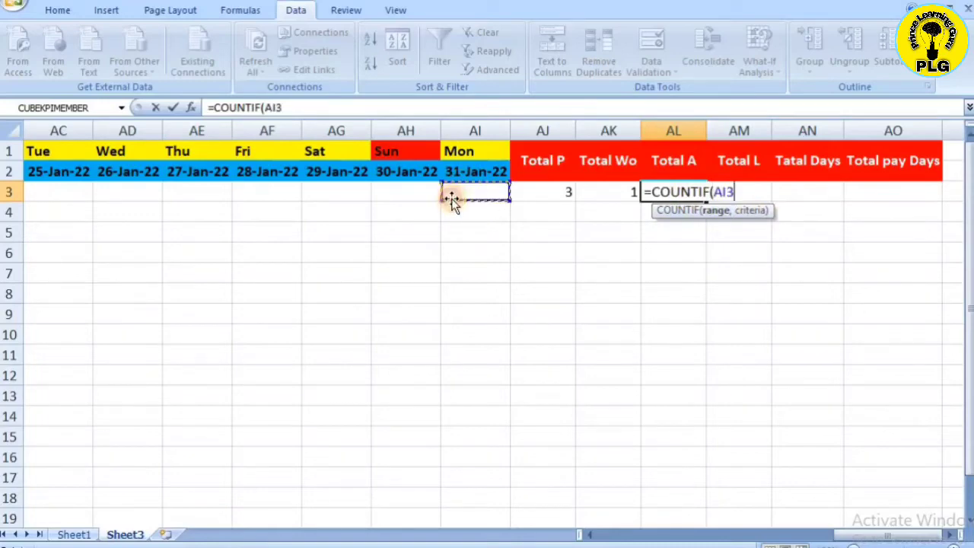
{"action": "key", "text": "Left"}
{"action": "key", "text": "Left"}
{"action": "key", "text": "Left"}
{"action": "key", "text": "Left"}
{"action": "key", "text": "Left"}
{"action": "key", "text": "Left"}
{"action": "key", "text": "Left"}
{"action": "key", "text": "Left"}
{"action": "key", "text": "Left"}
{"action": "key", "text": "Left"}
{"action": "key", "text": "Left"}
{"action": "key", "text": "Left"}
{"action": "key", "text": "Left"}
{"action": "key", "text": "Left"}
{"action": "key", "text": "Left"}
{"action": "key", "text": "Left"}
{"action": "key", "text": "Left"}
{"action": "key", "text": "Left"}
{"action": "key", "text": "Left"}
{"action": "key", "text": "Left"}
{"action": "key", "text": "Left"}
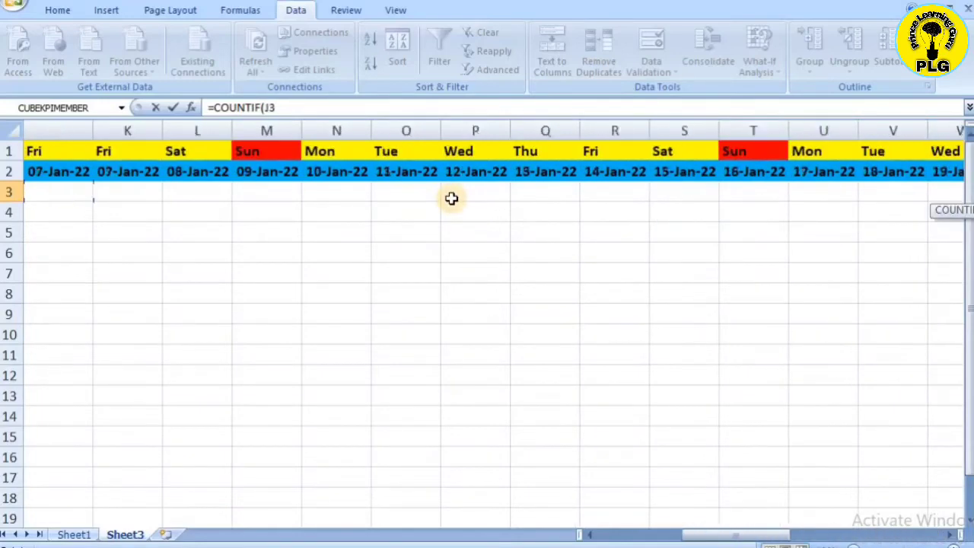
{"action": "key", "text": "Right"}
{"action": "key", "text": "Right"}
{"action": "key", "text": "Left"}
{"action": "key", "text": "Left"}
{"action": "key", "text": "Left"}
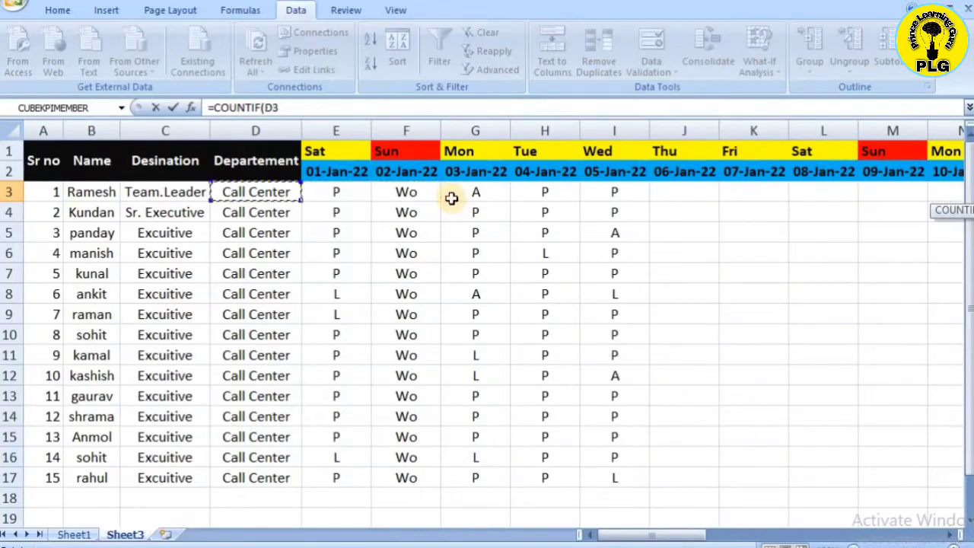
{"action": "key", "text": "Right"}
{"action": "key", "text": "shift+Right"}
{"action": "key", "text": "shift+Right"}
{"action": "key", "text": "shift+Right"}
{"action": "key", "text": "shift+Right"}
{"action": "key", "text": "shift+Right"}
{"action": "key", "text": "shift+Right"}
{"action": "key", "text": "shift+Right"}
{"action": "key", "text": "shift+Right"}
{"action": "key", "text": "shift+Right"}
{"action": "key", "text": "shift+Right"}
{"action": "key", "text": "shift+Right"}
{"action": "key", "text": "shift+Right"}
{"action": "key", "text": "shift+Right"}
{"action": "key", "text": "shift+Right"}
{"action": "key", "text": "shift+Right"}
{"action": "key", "text": "shift+Right"}
{"action": "key", "text": "shift+Right"}
{"action": "key", "text": "shift+Right"}
{"action": "key", "text": "shift+Right"}
{"action": "key", "text": "shift+Right"}
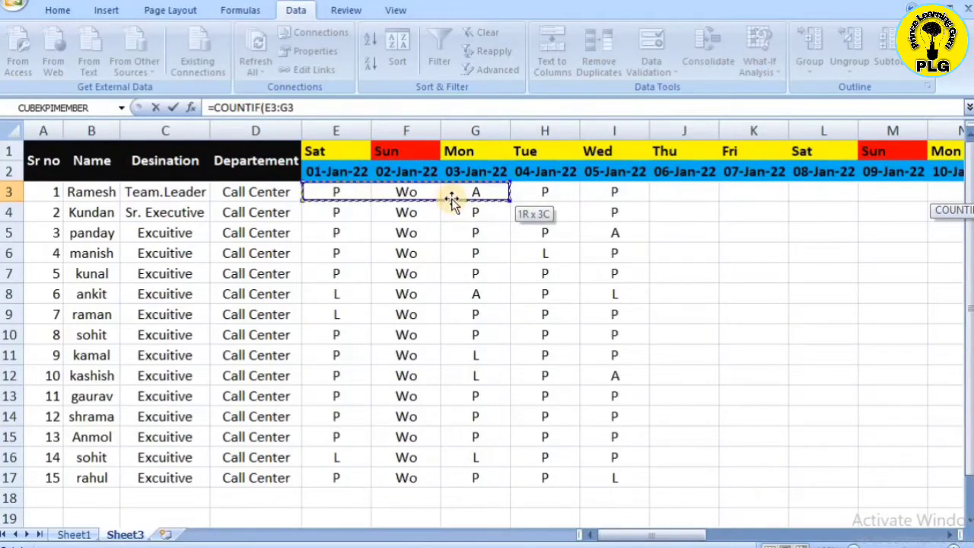
{"action": "key", "text": "shift+Right"}
{"action": "key", "text": "shift+Right"}
{"action": "key", "text": "shift+Right"}
{"action": "key", "text": "shift+Right"}
{"action": "key", "text": "shift+Right"}
{"action": "key", "text": "shift+Right"}
{"action": "key", "text": "shift+Right"}
{"action": "key", "text": "shift+Right"}
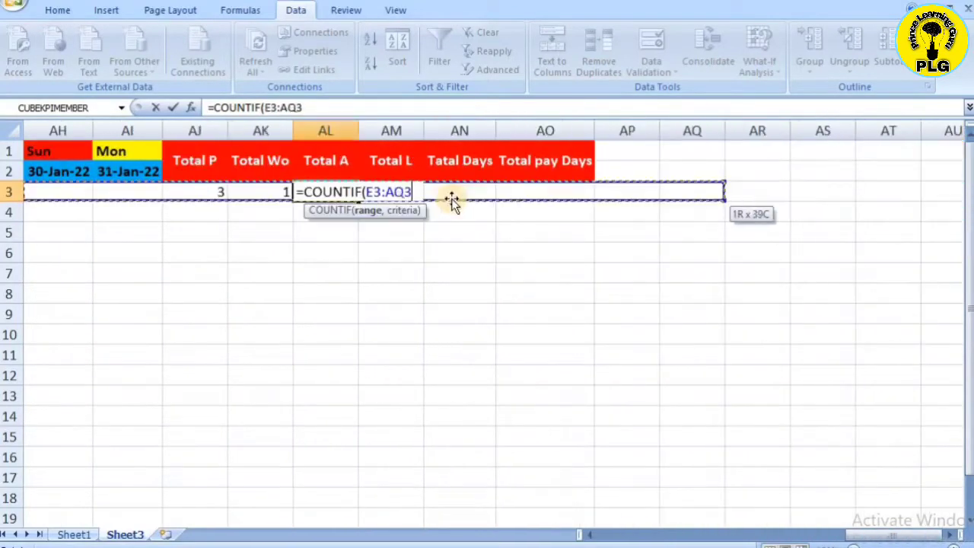
{"action": "key", "text": "shift+Left"}
{"action": "key", "text": "shift+Left"}
{"action": "key", "text": "shift+Left"}
{"action": "key", "text": "shift+Left"}
{"action": "key", "text": "shift+Left"}
{"action": "key", "text": "shift+Left"}
{"action": "key", "text": "shift+Left"}
{"action": "key", "text": "shift+Right"}
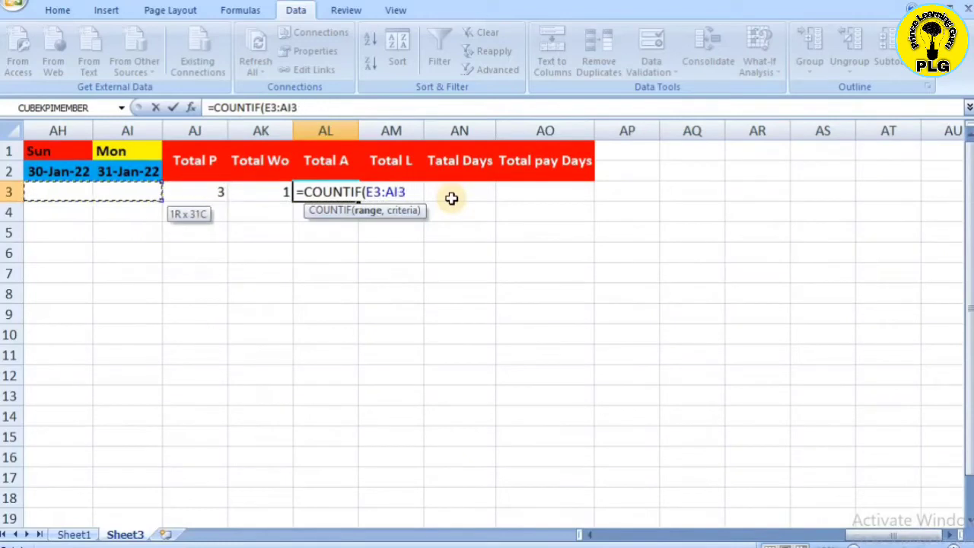
{"action": "type", "text": ",\"A"}
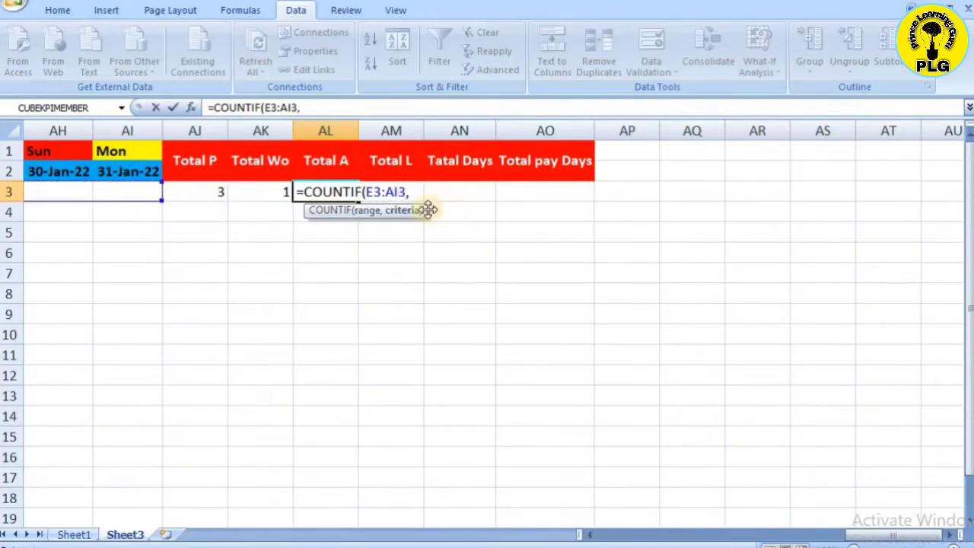
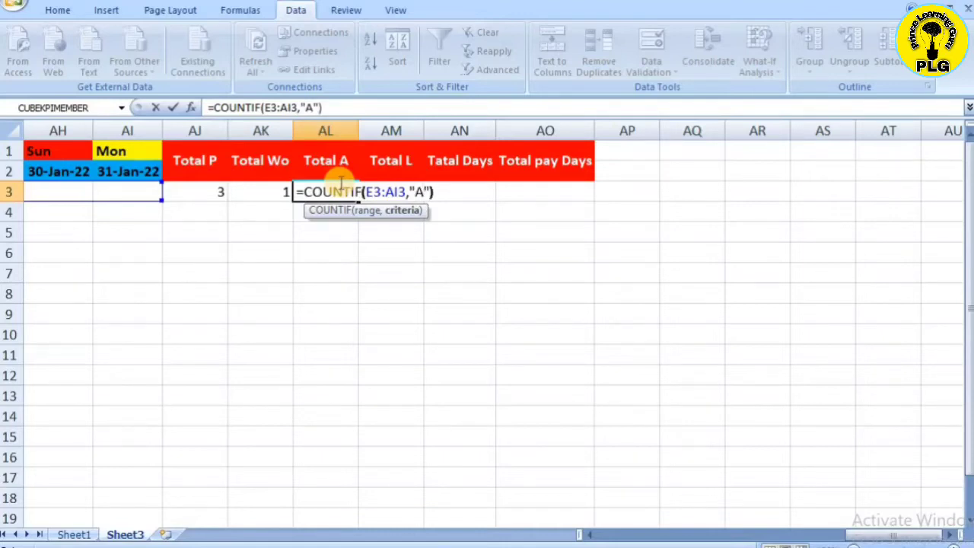
{"action": "key", "text": "Return"}
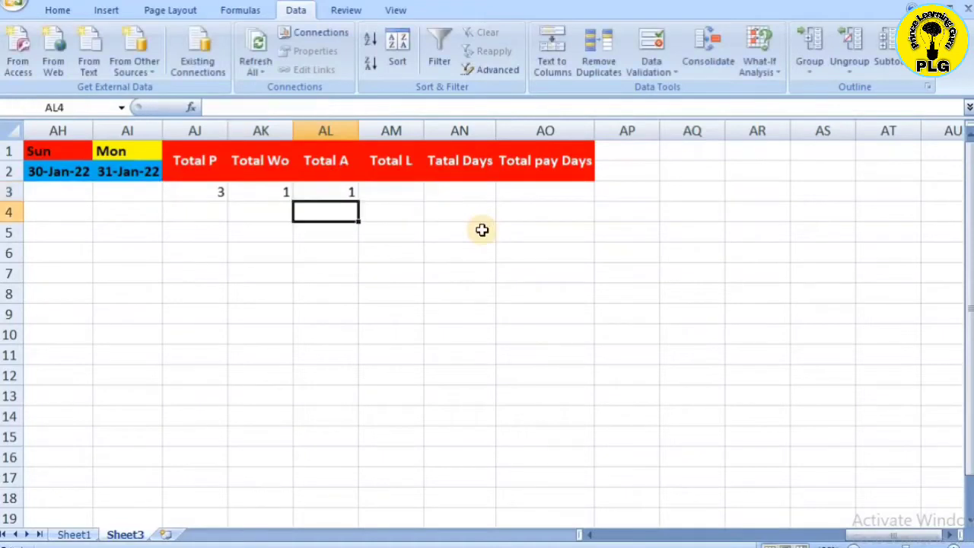
- Start a COUNTIF formula in cell AM3, the first employee's Total L cell
{"action": "key", "text": "Right"}
{"action": "key", "text": "Left"}
{"action": "key", "text": "Left"}
{"action": "key", "text": "Left"}
{"action": "key", "text": "Right"}
{"action": "key", "text": "Right"}
{"action": "key", "text": "Right"}
{"action": "key", "text": "Up"}
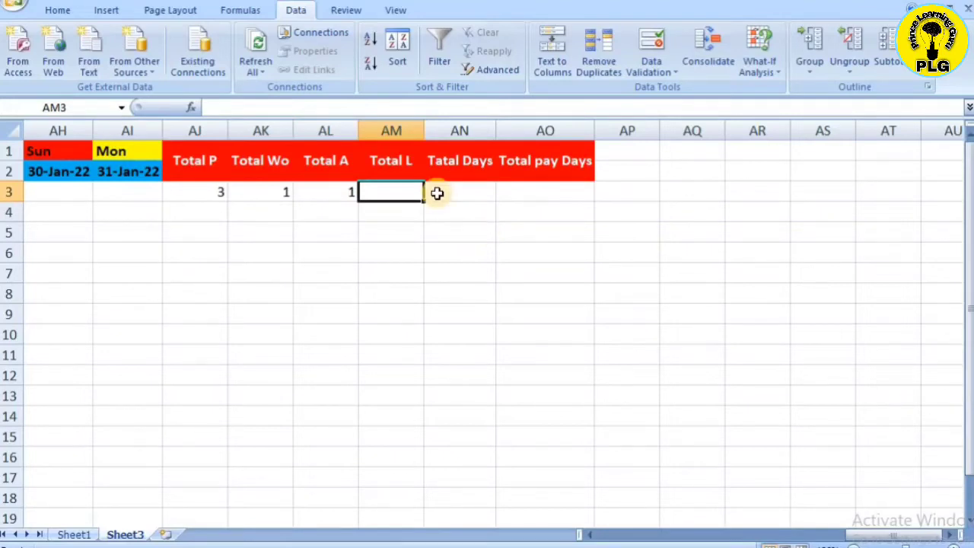
{"action": "type", "text": "=co"}
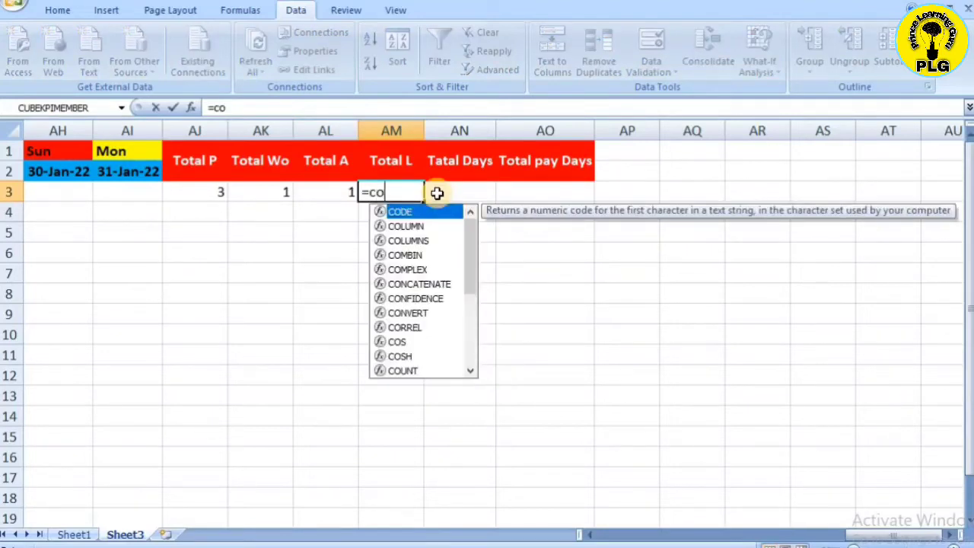
{"action": "type", "text": "untif"}
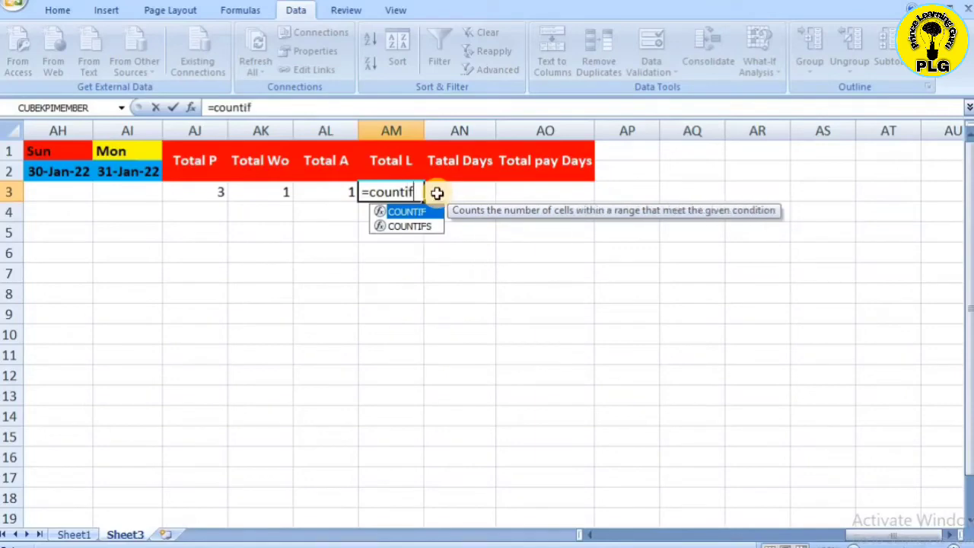
{"action": "key", "text": "Tab"}
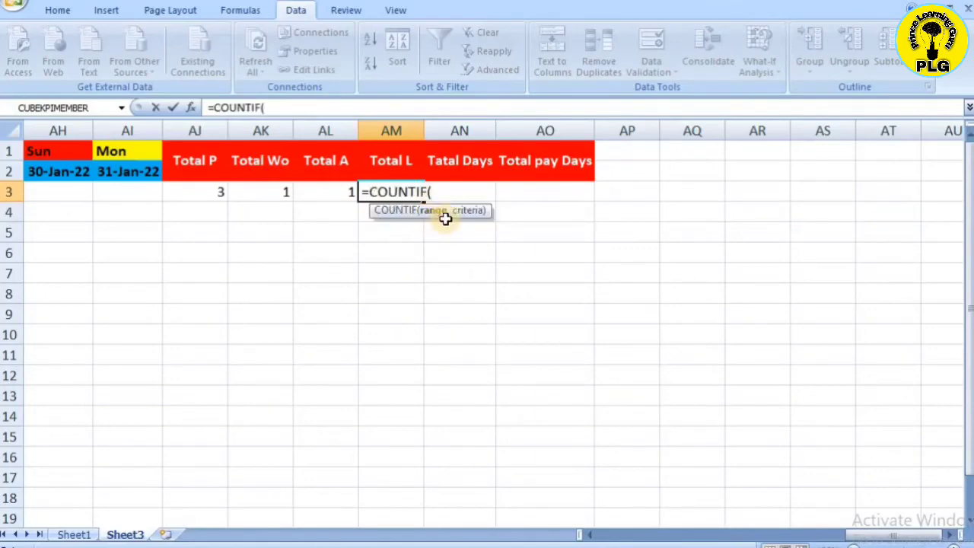
- Set the COUNTIF range in AM3 to the first employee's attendance for the whole month, E3:AI3
{"action": "key", "text": "Left"}
{"action": "key", "text": "Left"}
{"action": "key", "text": "Left"}
{"action": "key", "text": "Left"}
{"action": "key", "text": "Left"}
{"action": "key", "text": "Left"}
{"action": "key", "text": "Left"}
{"action": "key", "text": "Left"}
{"action": "key", "text": "Left"}
{"action": "key", "text": "Left"}
{"action": "key", "text": "Left"}
{"action": "key", "text": "Left"}
{"action": "key", "text": "Left"}
{"action": "key", "text": "Left"}
{"action": "key", "text": "Left"}
{"action": "key", "text": "Left"}
{"action": "key", "text": "Left"}
{"action": "key", "text": "Left"}
{"action": "key", "text": "Left"}
{"action": "key", "text": "Left"}
{"action": "key", "text": "Left"}
{"action": "key", "text": "Left"}
{"action": "key", "text": "Left"}
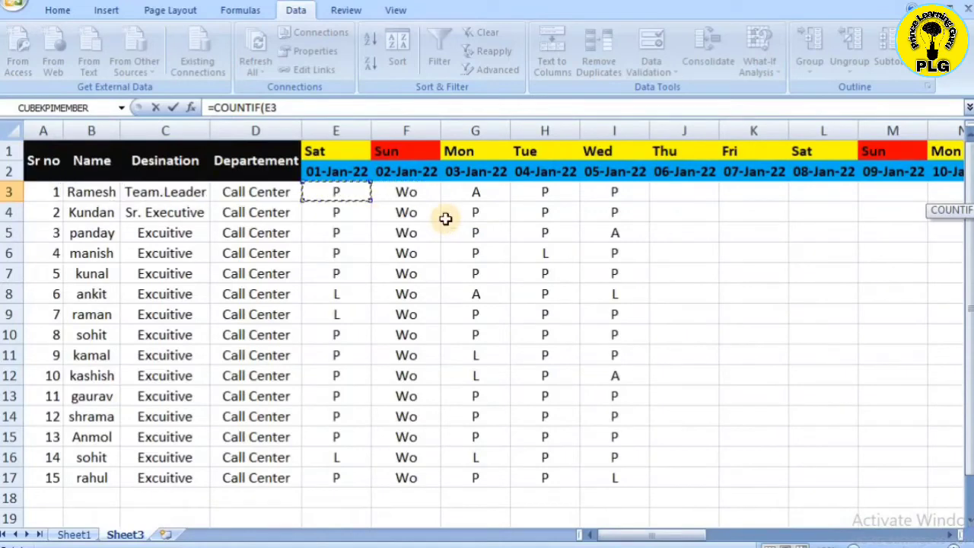
{"action": "key", "text": "shift+Right"}
{"action": "key", "text": "shift+Right"}
{"action": "key", "text": "shift+Right"}
{"action": "key", "text": "shift+Right"}
{"action": "key", "text": "shift+Right"}
{"action": "key", "text": "shift+Right"}
{"action": "key", "text": "shift+Right"}
{"action": "key", "text": "shift+Right"}
{"action": "key", "text": "shift+Right"}
{"action": "key", "text": "shift+Right"}
{"action": "key", "text": "shift+Right"}
{"action": "key", "text": "shift+Right"}
{"action": "key", "text": "shift+Right"}
{"action": "key", "text": "shift+Right"}
{"action": "key", "text": "shift+Right"}
{"action": "key", "text": "shift+Right"}
{"action": "key", "text": "shift+Right"}
{"action": "key", "text": "shift+Right"}
{"action": "key", "text": "shift+Right"}
{"action": "key", "text": "shift+Right"}
{"action": "key", "text": "shift+Right"}
{"action": "key", "text": "shift+Right"}
{"action": "key", "text": "shift+Right"}
{"action": "key", "text": "shift+Right"}
{"action": "key", "text": "shift+Right"}
{"action": "key", "text": "shift+Right"}
{"action": "key", "text": "shift+Right"}
{"action": "key", "text": "shift+Right"}
{"action": "key", "text": "shift+Right"}
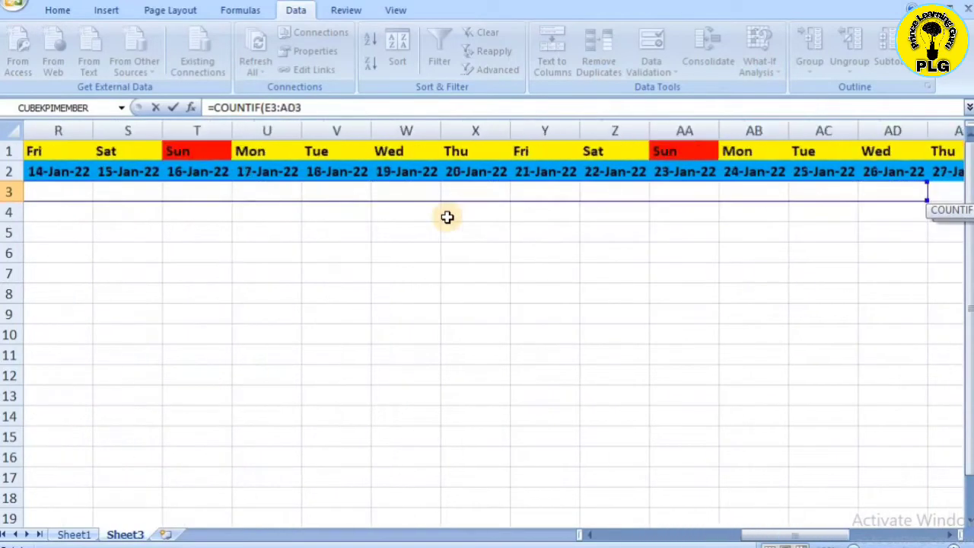
{"action": "key", "text": "shift+Left"}
{"action": "key", "text": "shift+Left"}
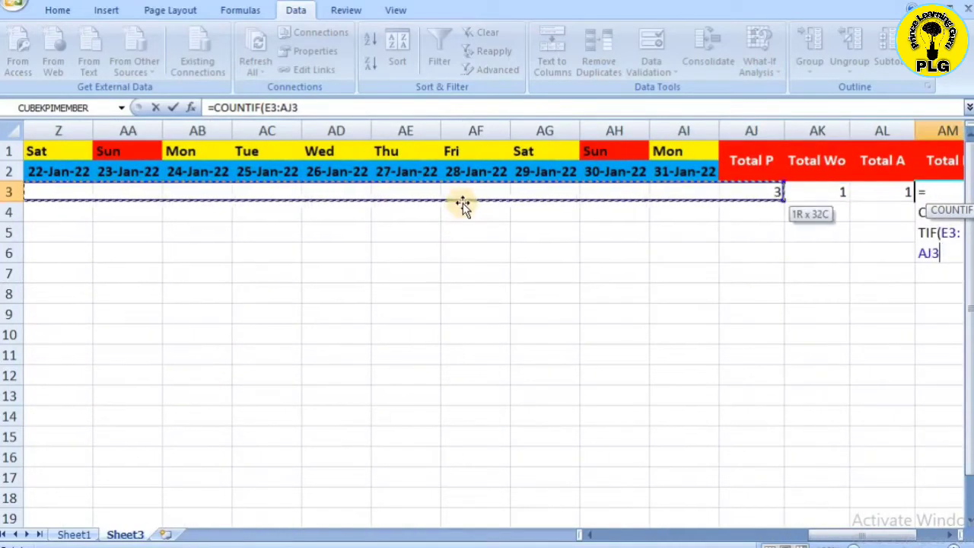
{"action": "key", "text": "shift+Right"}
{"action": "key", "text": "shift+Right"}
{"action": "key", "text": "shift+Right"}
{"action": "key", "text": "shift+Right"}
{"action": "key", "text": "shift+Right"}
{"action": "key", "text": "shift+Right"}
{"action": "key", "text": "shift+Right"}
{"action": "key", "text": "shift+Left"}
{"action": "key", "text": "shift+Left"}
{"action": "key", "text": "shift+Left"}
{"action": "key", "text": "shift+Left"}
{"action": "key", "text": "shift+Left"}
{"action": "key", "text": "shift+Left"}
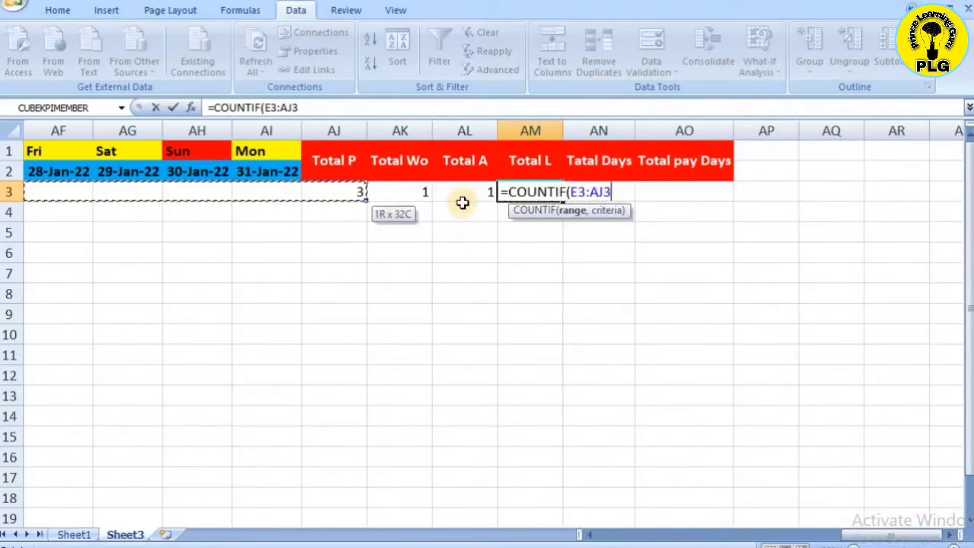
{"action": "key", "text": "shift+Left"}
{"action": "key", "text": "shift+Left"}
{"action": "key", "text": "shift+Right"}
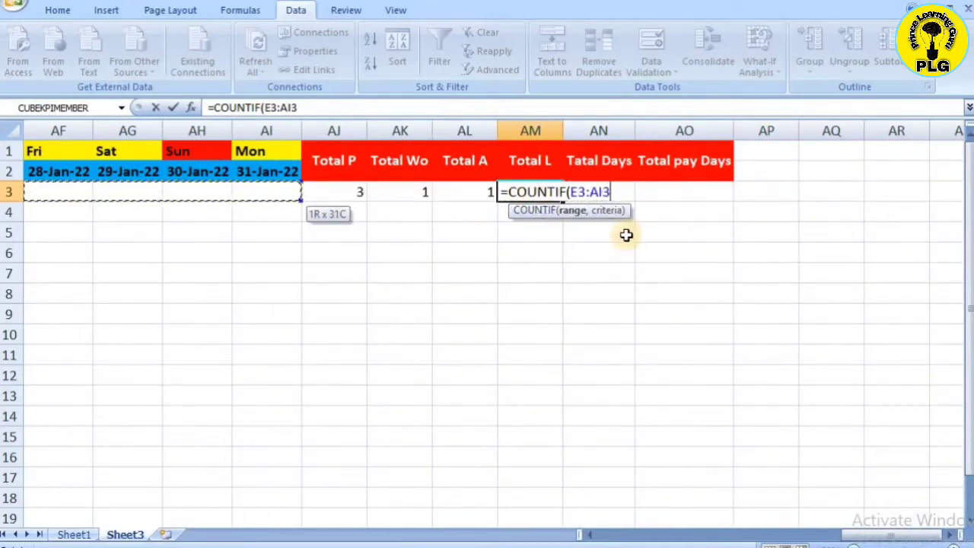
- Complete the Total L formula in AM3 with the criterion "L"
{"action": "type", "text": ",\"L"}
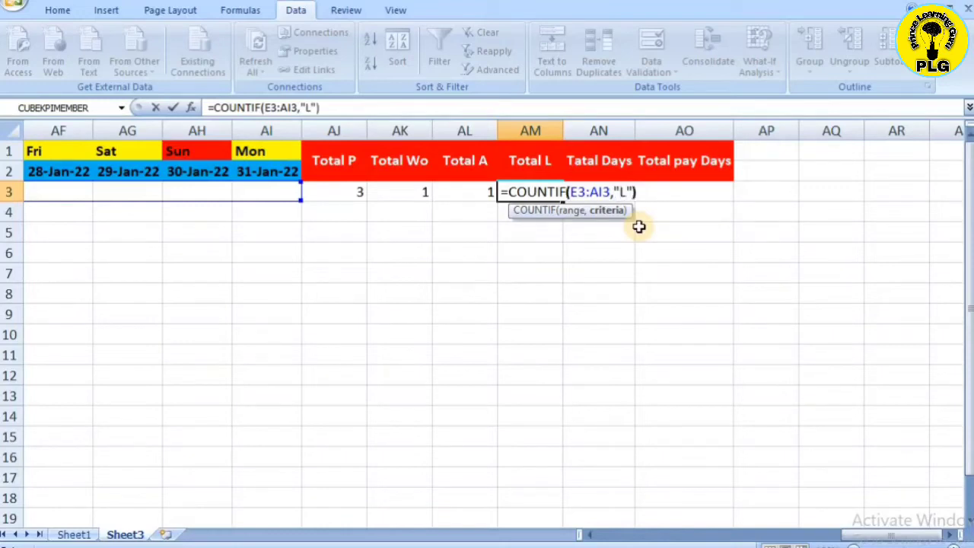
{"action": "key", "text": "Return"}
{"action": "left_click", "coordinate": [552, 228]}
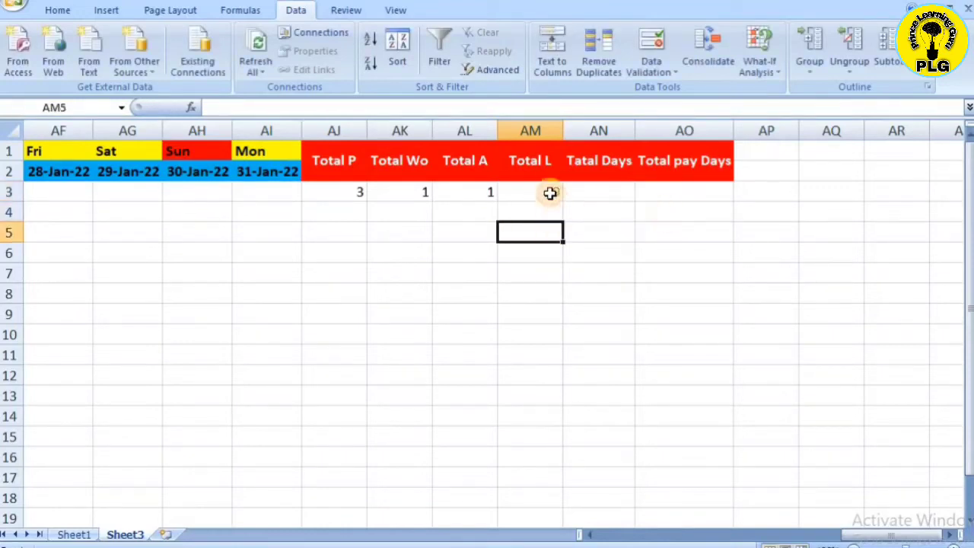
{"action": "left_click", "coordinate": [550, 192]}
- Calculate the first employee's total days in AN3 by summing the P, Wo, A and L totals, AJ3:AM3
{"action": "left_click", "coordinate": [591, 209]}
{"action": "left_click", "coordinate": [596, 192]}
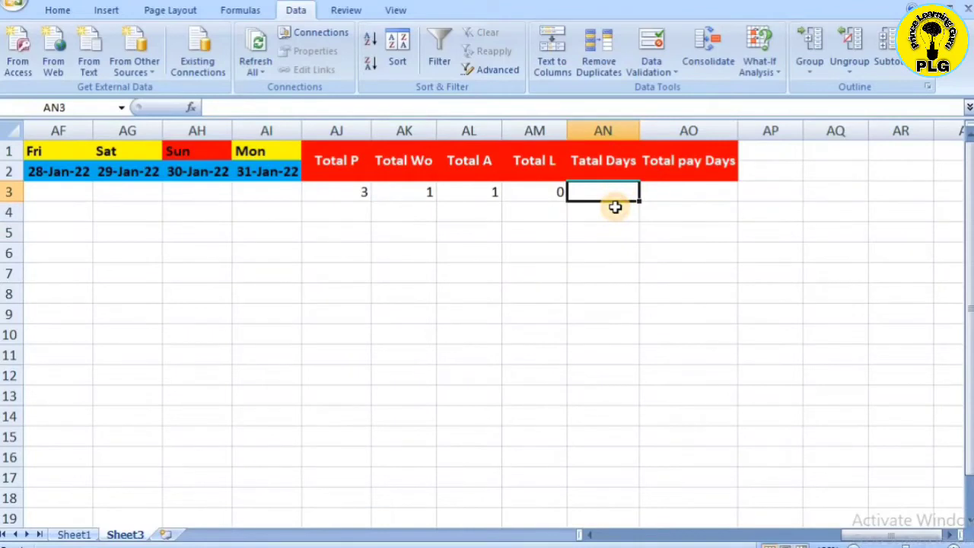
{"action": "type", "text": "=sum"}
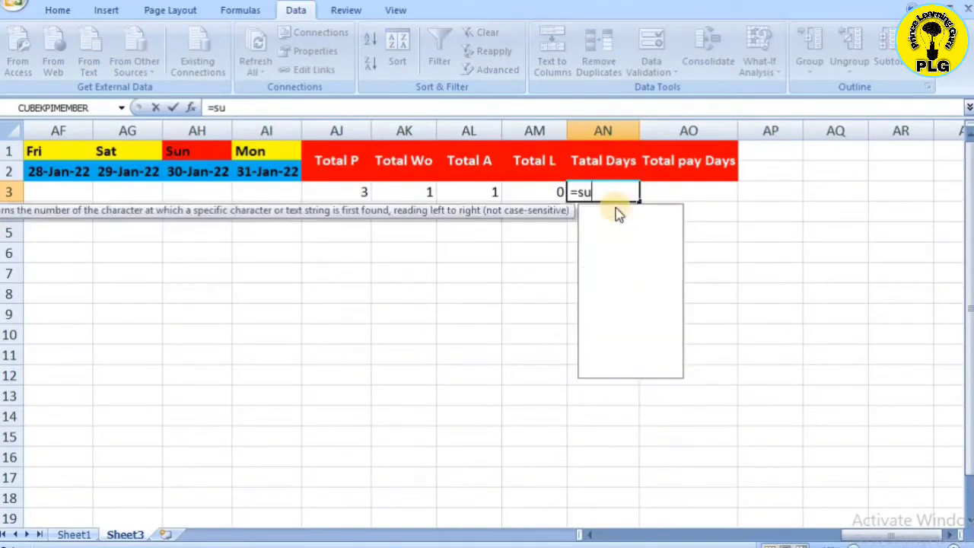
{"action": "key", "text": "Tab"}
{"action": "key", "text": "Left"}
{"action": "key", "text": "Left"}
{"action": "key", "text": "Left"}
{"action": "key", "text": "Left"}
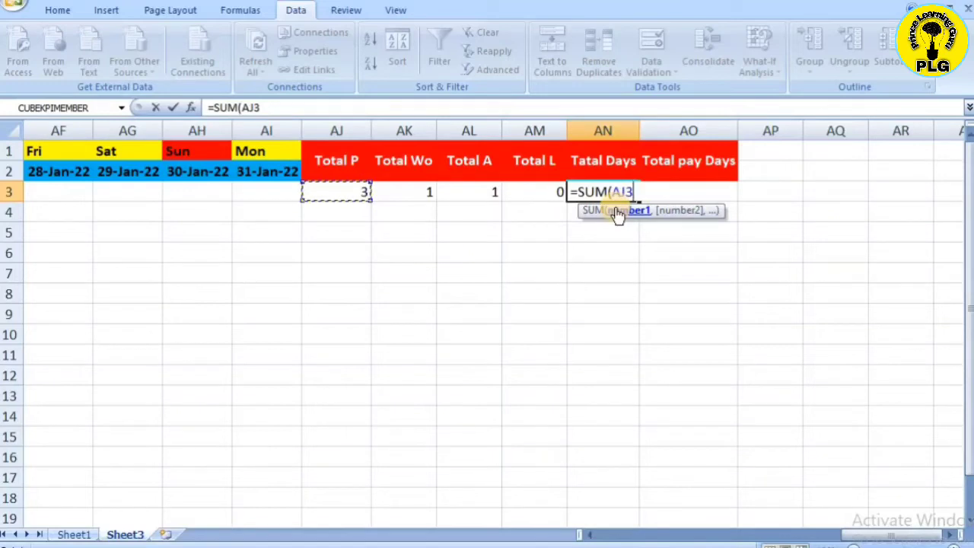
{"action": "key", "text": "shift+Right"}
{"action": "key", "text": "shift+Right"}
{"action": "key", "text": "shift+Right"}
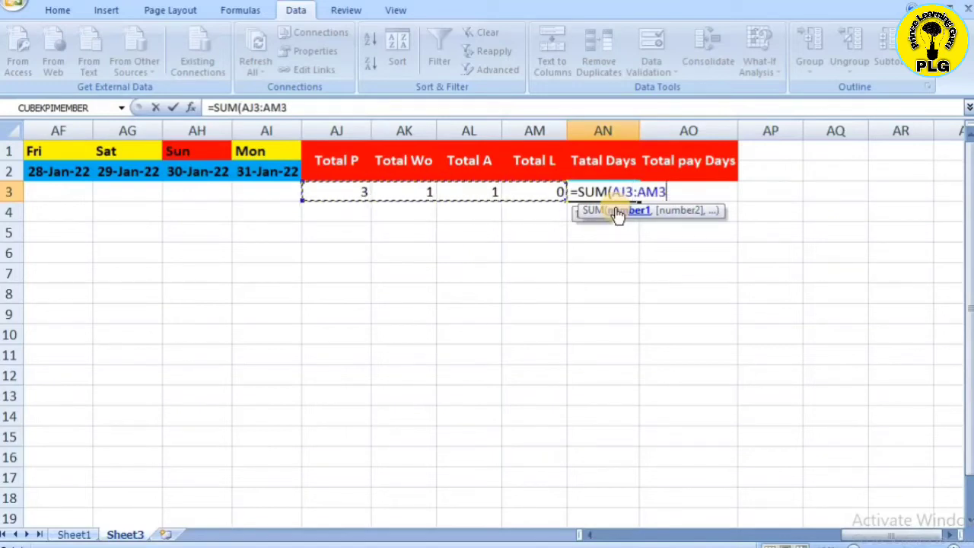
{"action": "type", "text": ")"}
{"action": "key", "text": "Return"}
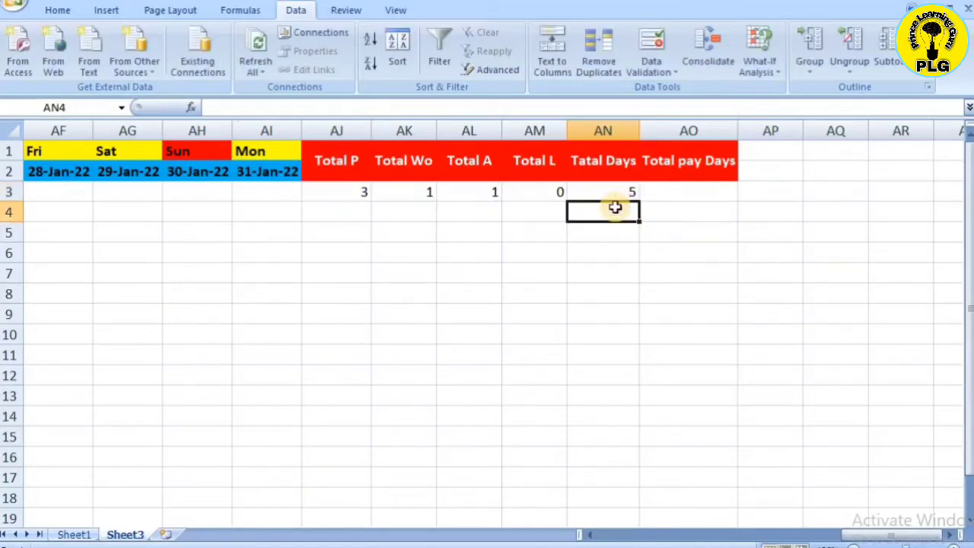
- Calculate the first employee's total pay days in AO3 by subtracting Total A from the total days, =AN3-AL3
{"action": "key", "text": "Right"}
{"action": "key", "text": "Up"}
{"action": "key", "text": "Up"}
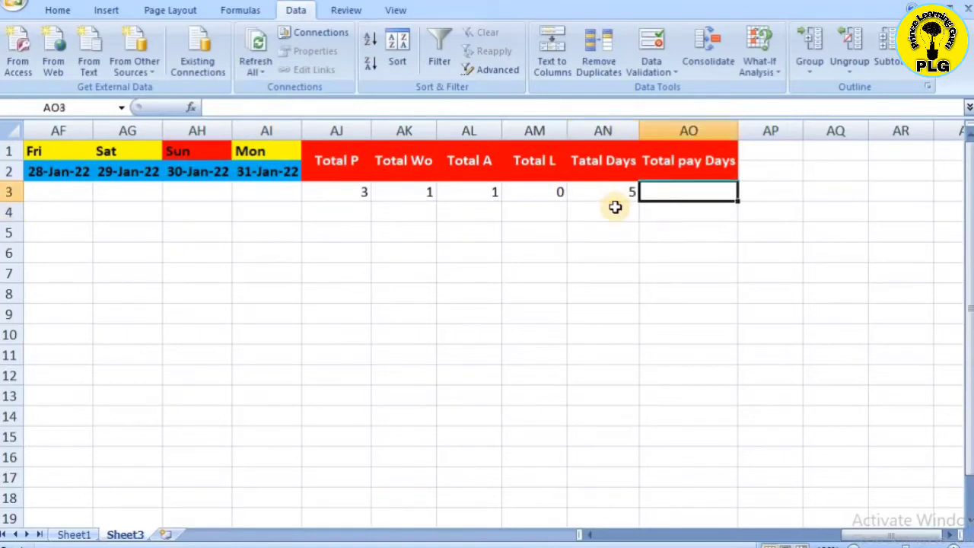
{"action": "key", "text": "Down"}
{"action": "type", "text": "="}
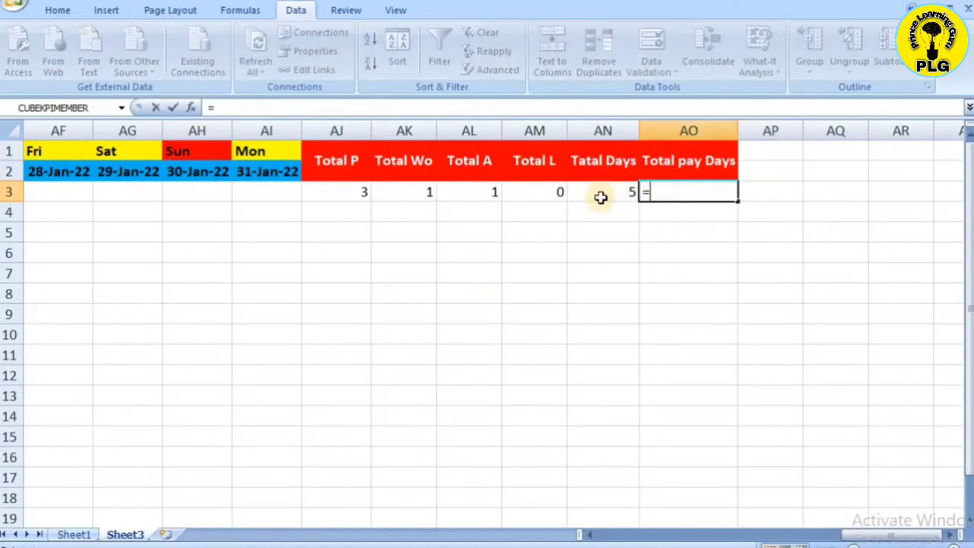
{"action": "left_click", "coordinate": [602, 192]}
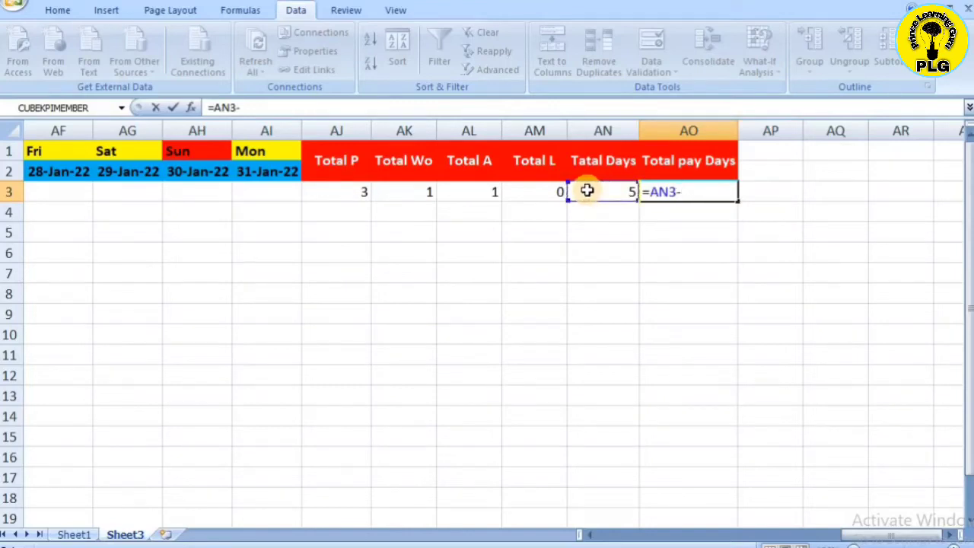
{"action": "left_click", "coordinate": [475, 192]}
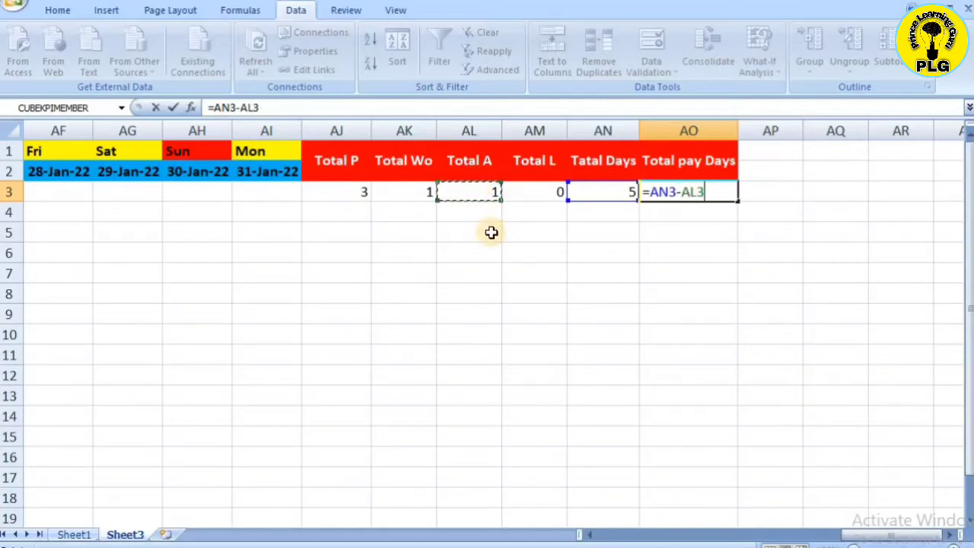
{"action": "key", "text": "Return"}
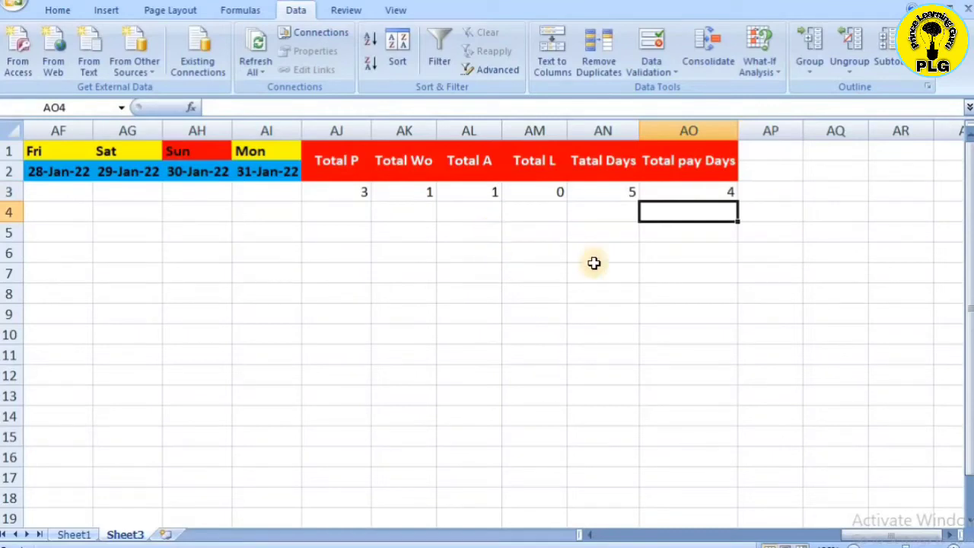
- Apply borders to every cell of the attendance and totals range E1:AO17
{"action": "key", "text": "Up"}
{"action": "key", "text": "Down"}
{"action": "key", "text": "Down"}
{"action": "key", "text": "Left"}
{"action": "key", "text": "Left"}
{"action": "key", "text": "Left"}
{"action": "key", "text": "Left"}
{"action": "key", "text": "Left"}
{"action": "key", "text": "Left"}
{"action": "key", "text": "Left"}
{"action": "key", "text": "Left"}
{"action": "key", "text": "Left"}
{"action": "key", "text": "Left"}
{"action": "key", "text": "Left"}
{"action": "key", "text": "Left"}
{"action": "key", "text": "Left"}
{"action": "key", "text": "Left"}
{"action": "key", "text": "Left"}
{"action": "key", "text": "Left"}
{"action": "key", "text": "Left"}
{"action": "key", "text": "Left"}
{"action": "key", "text": "Left"}
{"action": "key", "text": "Left"}
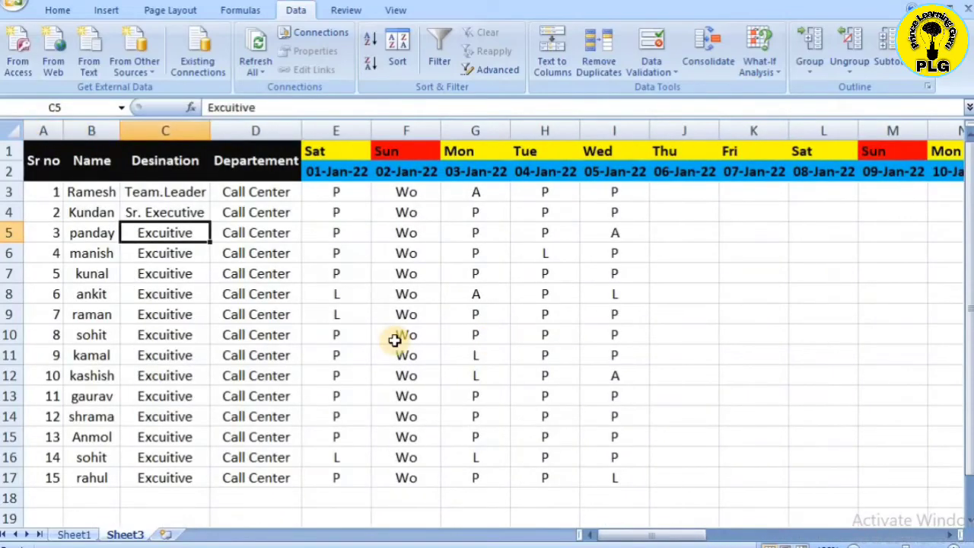
{"action": "key", "text": "Right"}
{"action": "key", "text": "Right"}
{"action": "key", "text": "Up"}
{"action": "key", "text": "Up"}
{"action": "key", "text": "Up"}
{"action": "key", "text": "Up"}
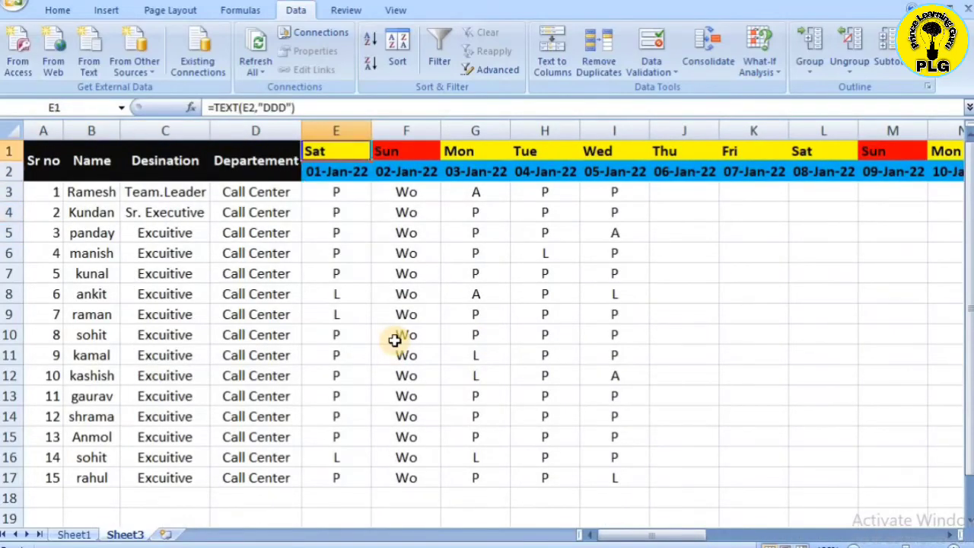
{"action": "key", "text": "ctrl+shift+End"}
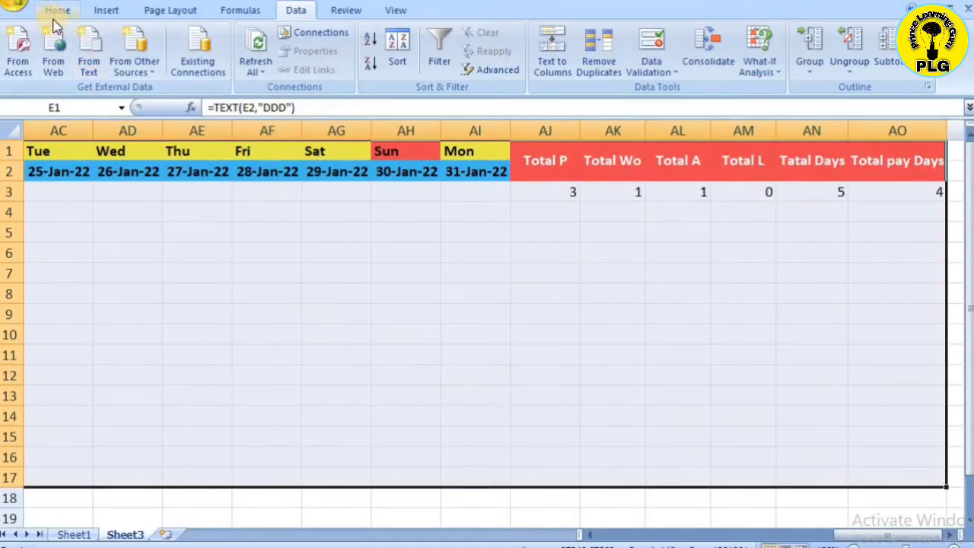
{"action": "key", "text": "ctrl+z"}
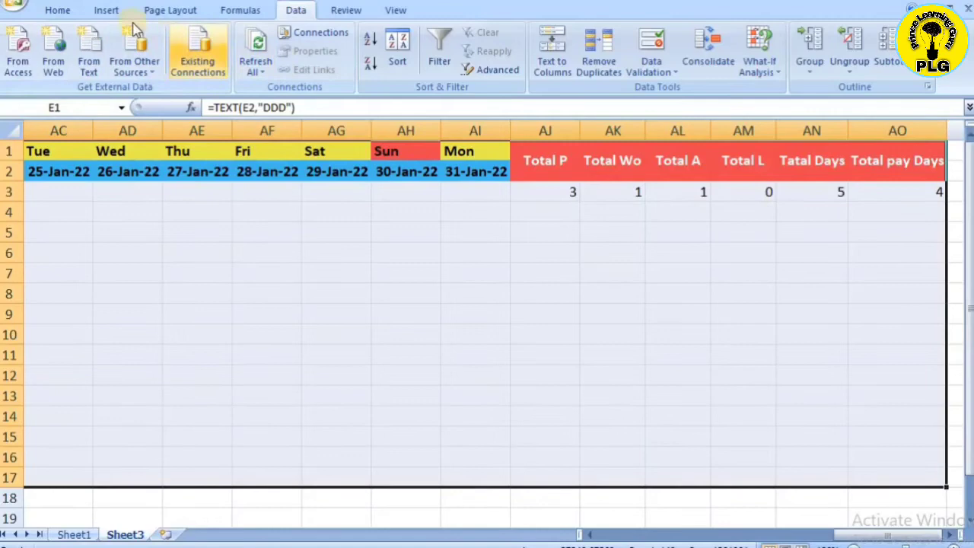
{"action": "left_click", "coordinate": [56, 11]}
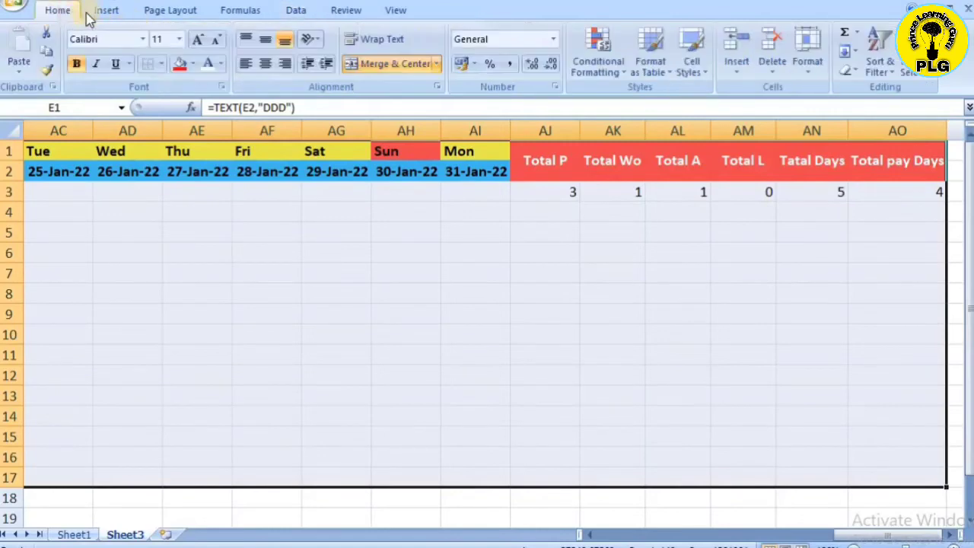
{"action": "left_click", "coordinate": [160, 64]}
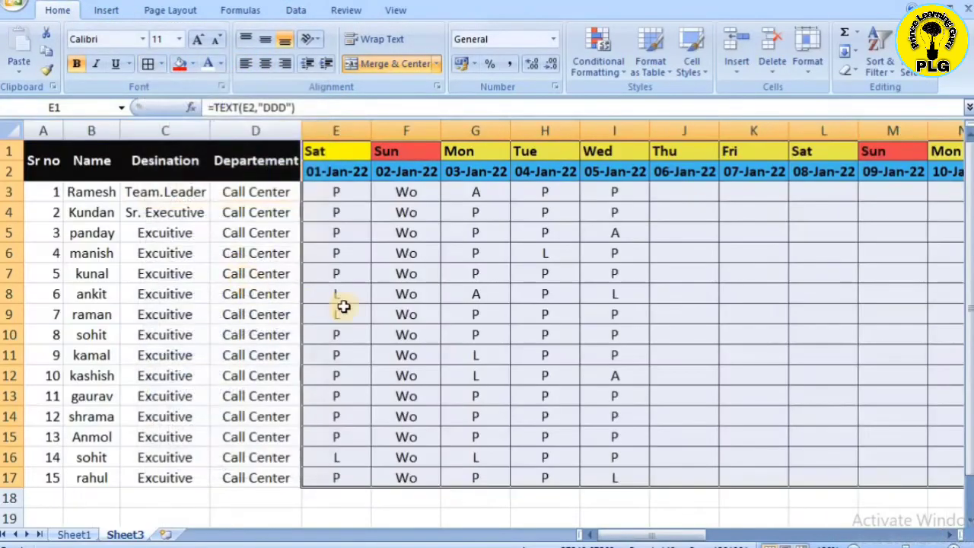
- Examine the bordered attendance grid along row 5, from the employee columns to the mid-January dates and back
{"action": "left_click", "coordinate": [341, 311]}
{"action": "left_click", "coordinate": [433, 250]}
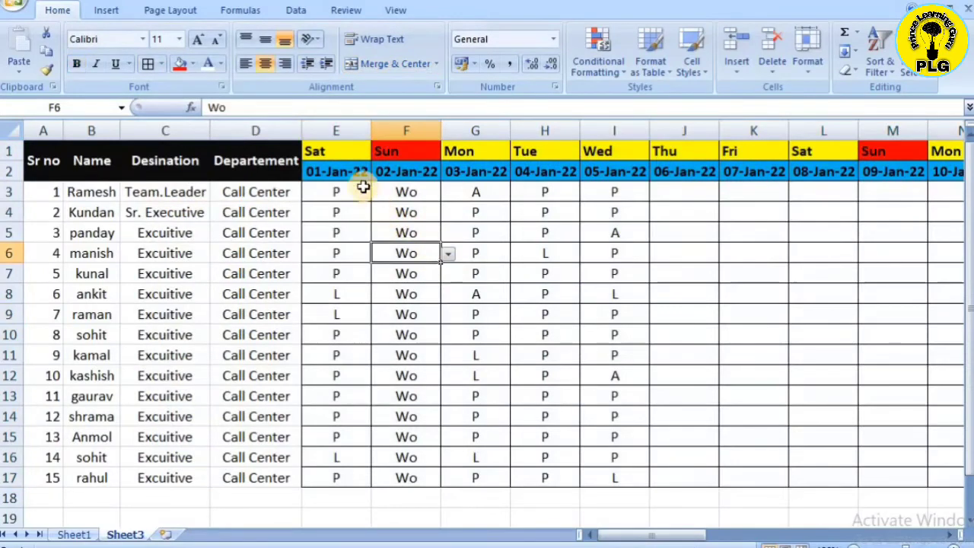
{"action": "left_click", "coordinate": [643, 274]}
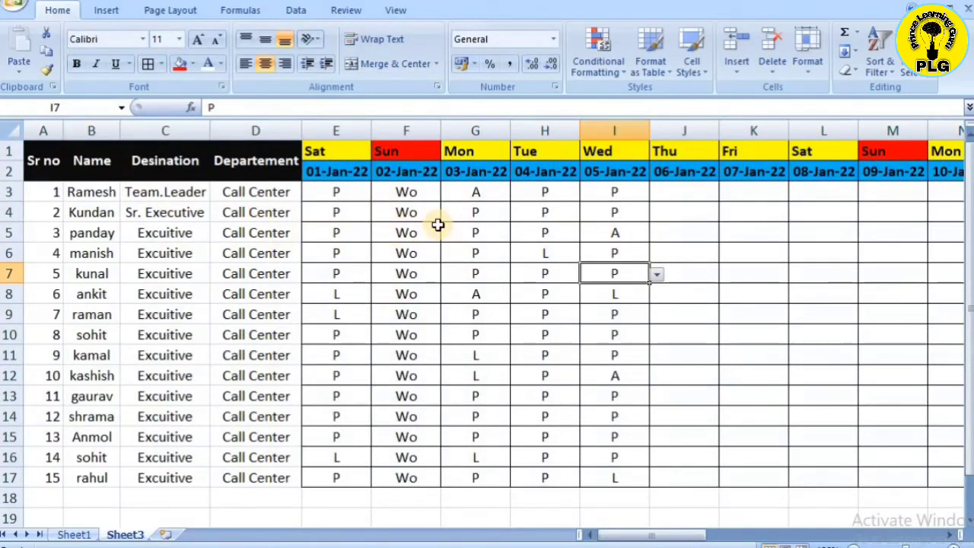
{"action": "left_click", "coordinate": [369, 232]}
{"action": "key", "text": "Right"}
{"action": "key", "text": "Right"}
{"action": "key", "text": "Right"}
{"action": "key", "text": "Right"}
{"action": "key", "text": "Right"}
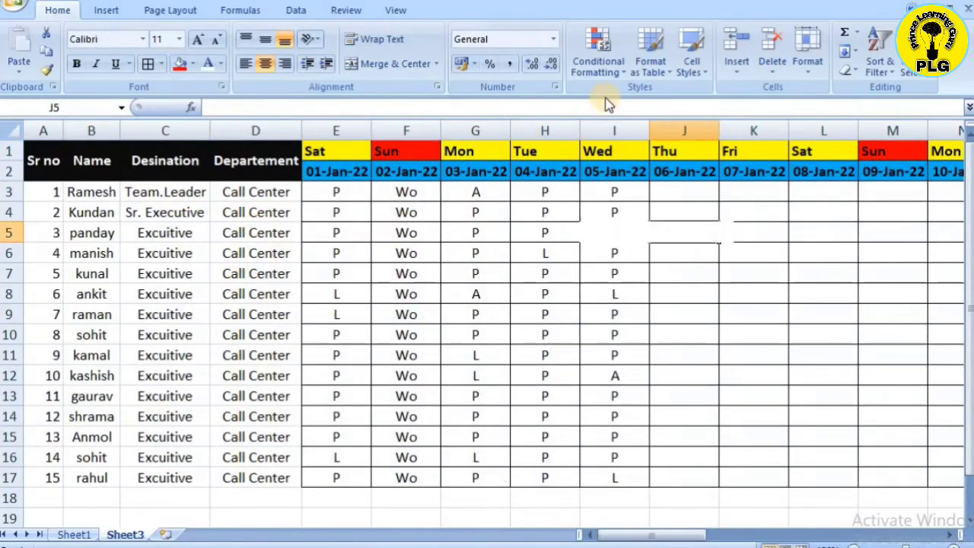
{"action": "key", "text": "Right"}
{"action": "key", "text": "Right"}
{"action": "key", "text": "Right"}
{"action": "key", "text": "Right"}
{"action": "key", "text": "Right"}
{"action": "key", "text": "Right"}
{"action": "key", "text": "Right"}
{"action": "key", "text": "Right"}
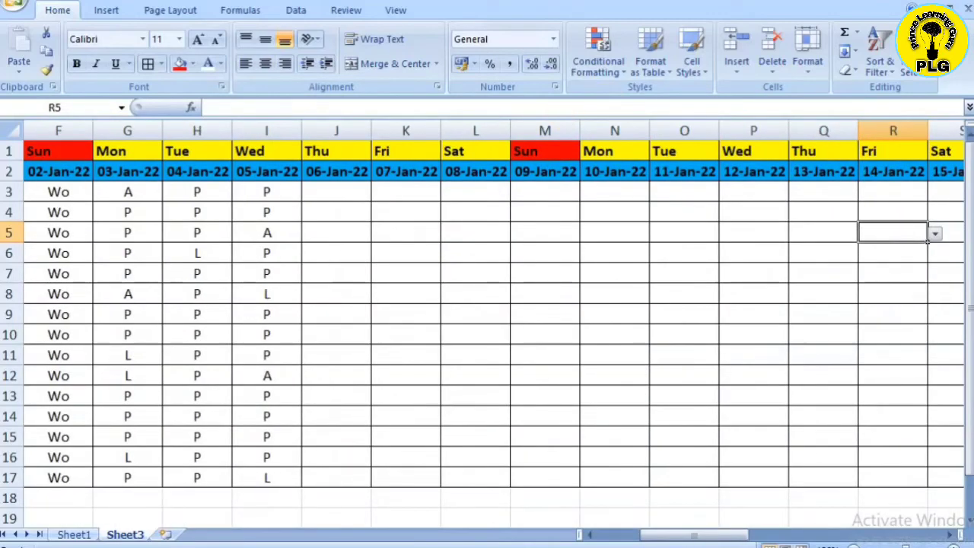
{"action": "key", "text": "Left"}
{"action": "key", "text": "Left"}
{"action": "key", "text": "Left"}
{"action": "key", "text": "Left"}
{"action": "key", "text": "Left"}
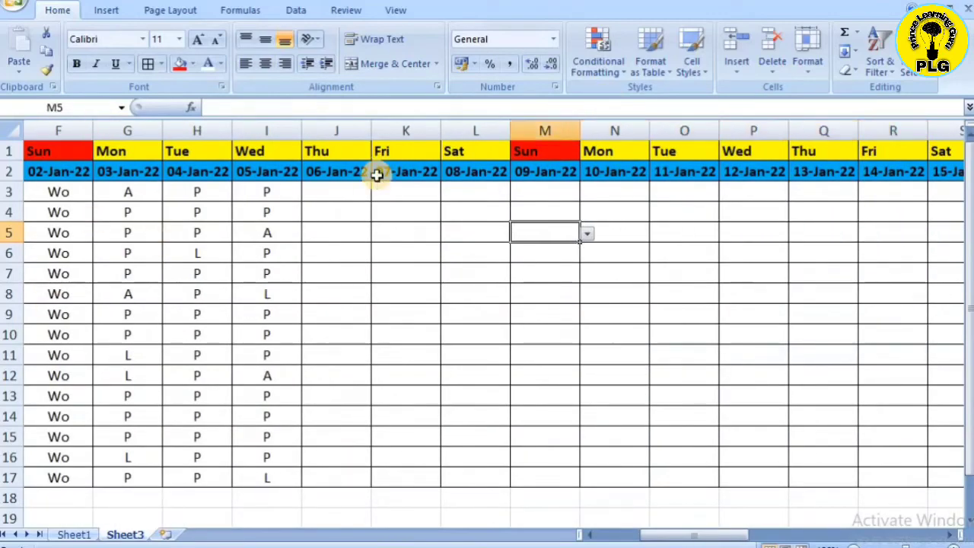
{"action": "key", "text": "Left"}
{"action": "key", "text": "Left"}
{"action": "key", "text": "Left"}
{"action": "key", "text": "Left"}
{"action": "key", "text": "Left"}
{"action": "key", "text": "Left"}
{"action": "key", "text": "Left"}
{"action": "key", "text": "Left"}
{"action": "key", "text": "Left"}
{"action": "key", "text": "Left"}
{"action": "key", "text": "Left"}
{"action": "key", "text": "Left"}
{"action": "key", "text": "Right"}
{"action": "key", "text": "Right"}
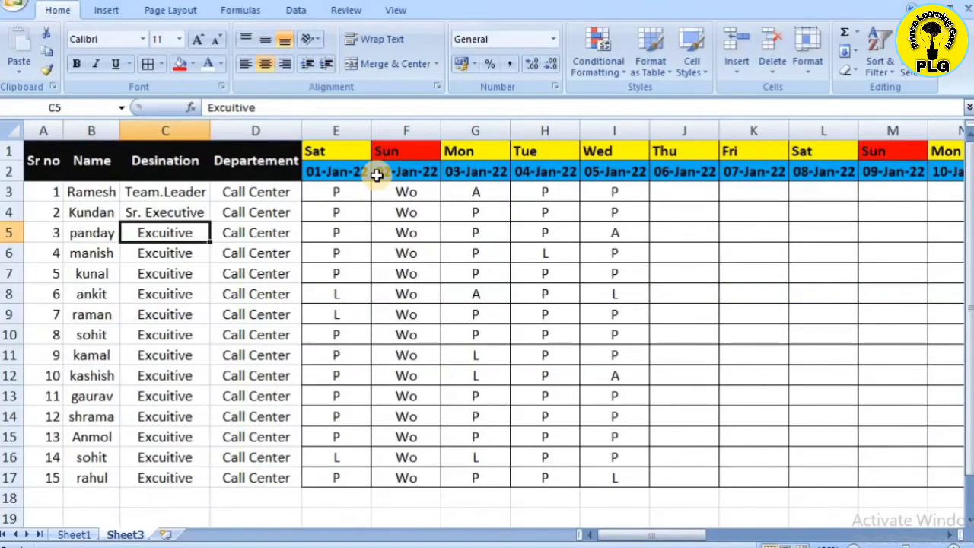
- Review the first employee's row across the January dates and back to the serial number, checking whether the name remains in view
{"action": "key", "text": "Up"}
{"action": "key", "text": "Up"}
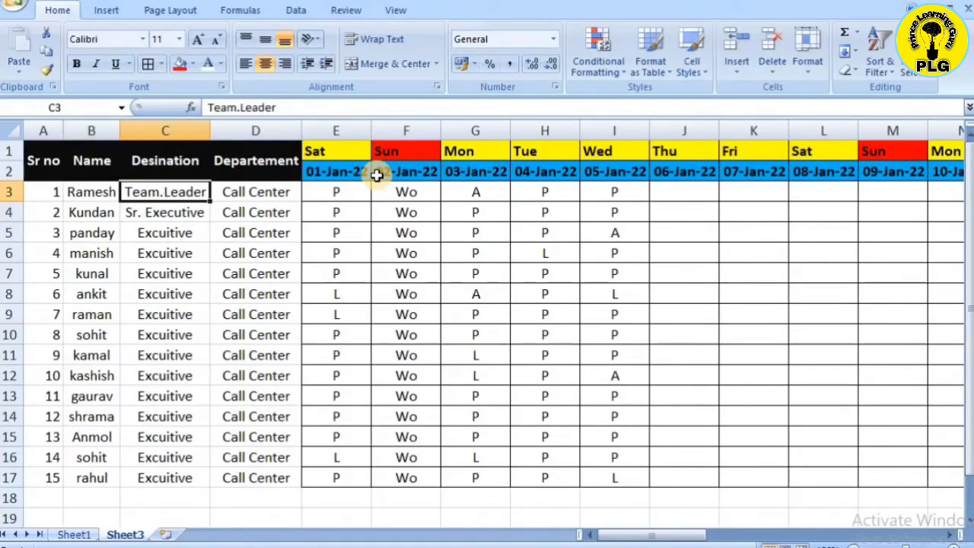
{"action": "key", "text": "Up"}
{"action": "key", "text": "Left"}
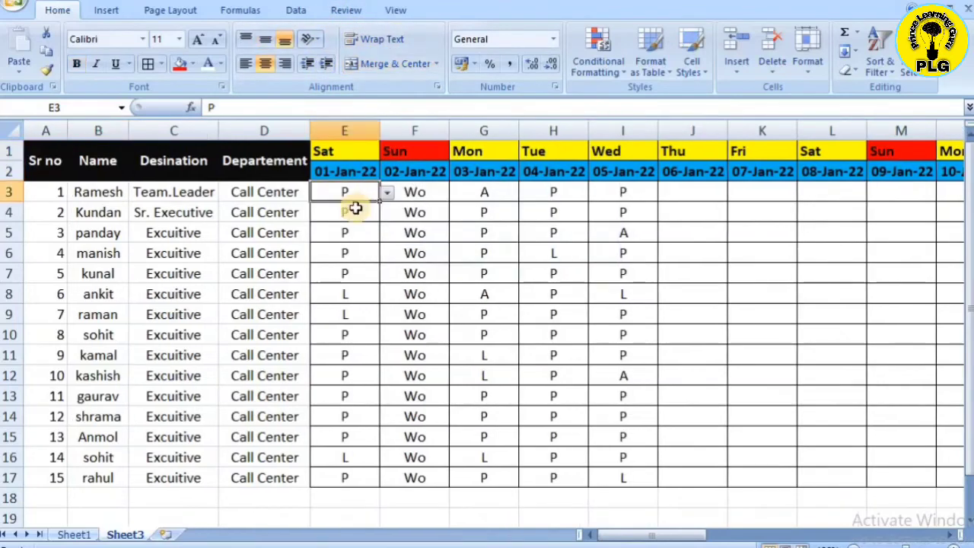
{"action": "key", "text": "Right"}
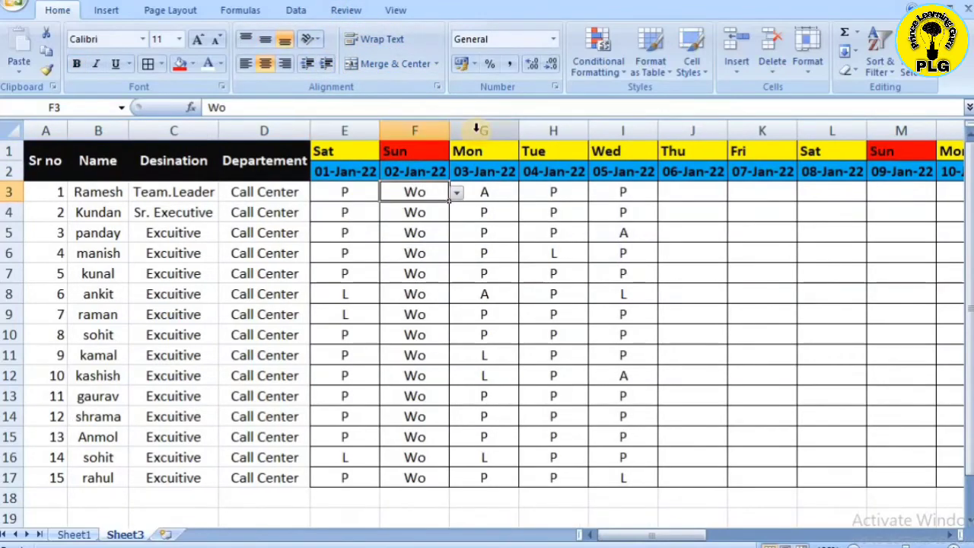
{"action": "key", "text": "Right"}
{"action": "key", "text": "Right"}
{"action": "key", "text": "Right"}
{"action": "key", "text": "Right"}
{"action": "key", "text": "Right"}
{"action": "key", "text": "Right"}
{"action": "key", "text": "Right"}
{"action": "key", "text": "Right"}
{"action": "key", "text": "Right"}
{"action": "key", "text": "Right"}
{"action": "key", "text": "Right"}
{"action": "key", "text": "Right"}
{"action": "key", "text": "Right"}
{"action": "key", "text": "Right"}
{"action": "key", "text": "Right"}
{"action": "key", "text": "Left"}
{"action": "key", "text": "Left"}
{"action": "key", "text": "Left"}
{"action": "key", "text": "Left"}
{"action": "key", "text": "Left"}
{"action": "key", "text": "Left"}
{"action": "key", "text": "Left"}
{"action": "key", "text": "Left"}
{"action": "key", "text": "Left"}
{"action": "key", "text": "Left"}
{"action": "key", "text": "Left"}
{"action": "key", "text": "Left"}
{"action": "key", "text": "Left"}
{"action": "key", "text": "Left"}
{"action": "key", "text": "Left"}
{"action": "key", "text": "Left"}
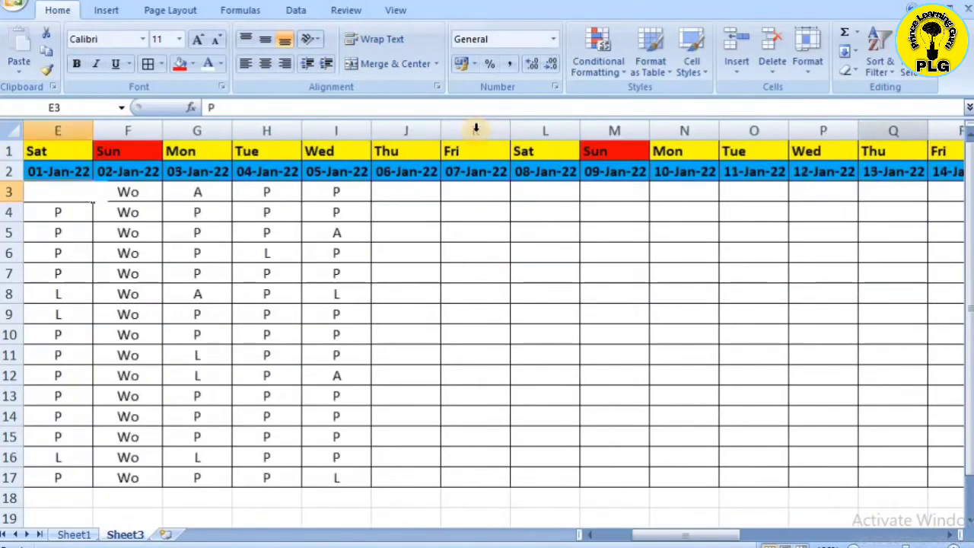
{"action": "key", "text": "Left"}
{"action": "key", "text": "Left"}
{"action": "key", "text": "Left"}
{"action": "key", "text": "Left"}
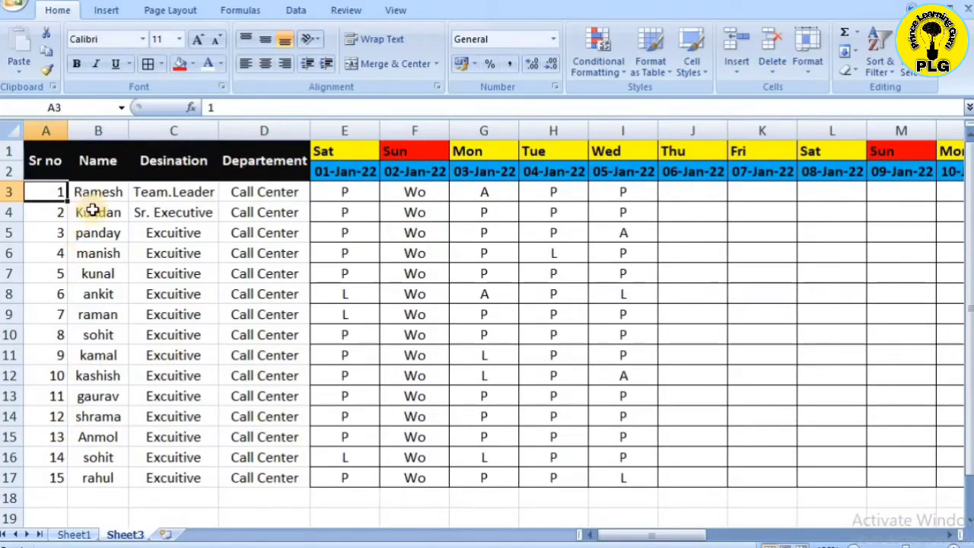
- Freeze the Sr no and Name columns by applying Freeze Panes at the Desination header in C1
{"action": "left_click", "coordinate": [175, 163]}
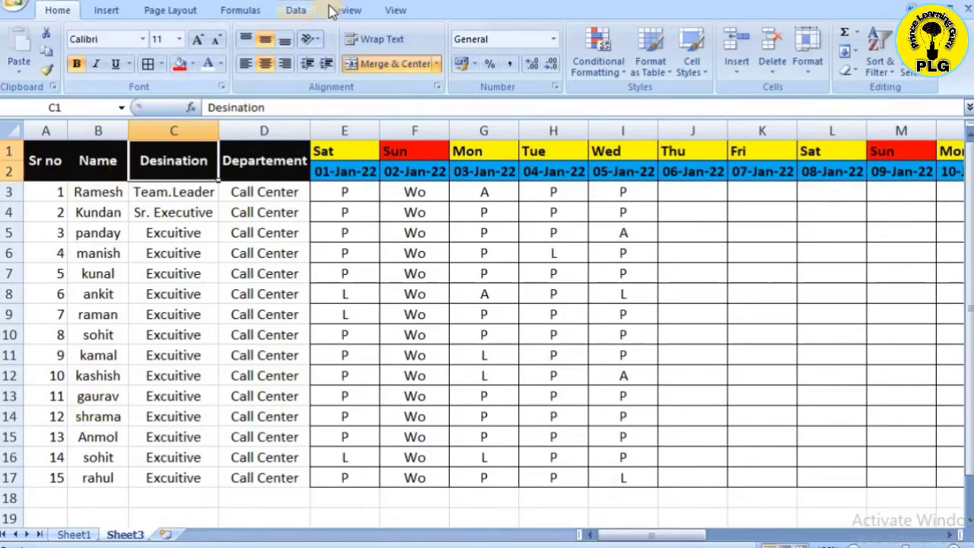
{"action": "left_click", "coordinate": [381, 12]}
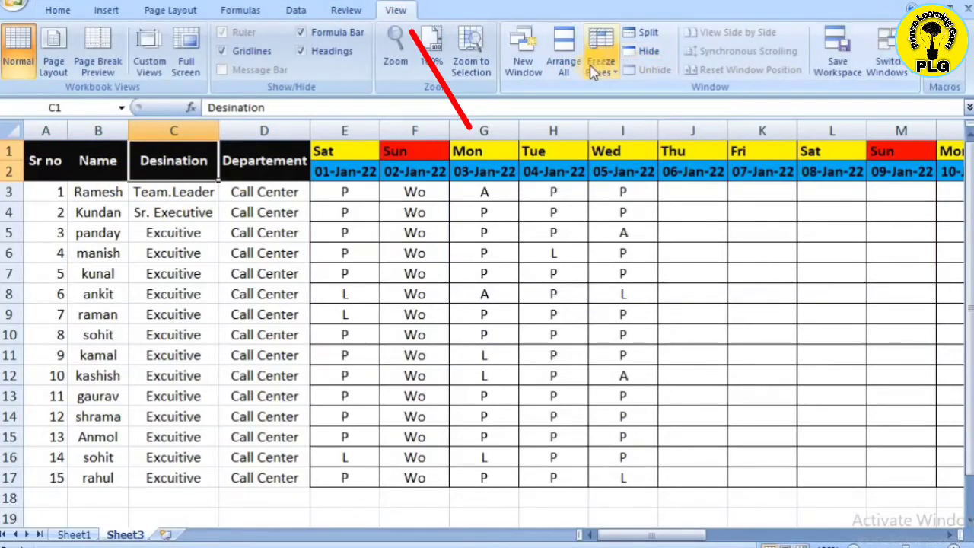
{"action": "left_click", "coordinate": [616, 69]}
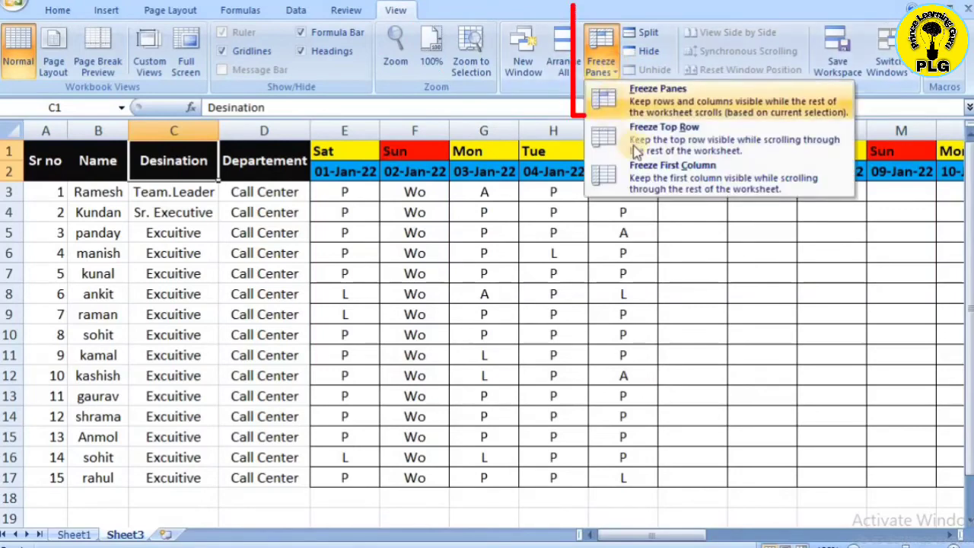
{"action": "left_click", "coordinate": [681, 102]}
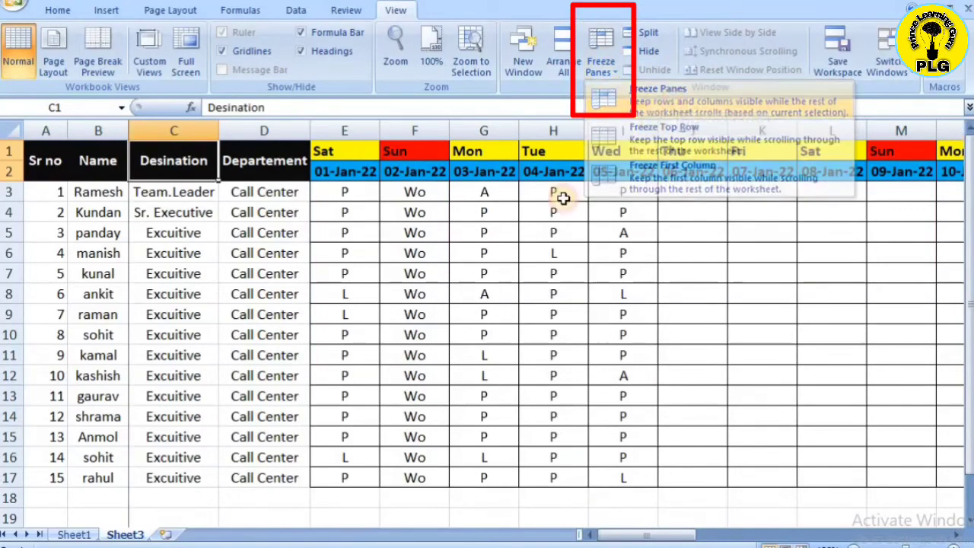
- Check the frozen Sr no and Name columns by moving along row 9 past the total columns and back to column A
{"action": "left_click", "coordinate": [388, 308]}
{"action": "key", "text": "Right"}
{"action": "key", "text": "Right"}
{"action": "key", "text": "Right"}
{"action": "key", "text": "Right"}
{"action": "key", "text": "Right"}
{"action": "key", "text": "Right"}
{"action": "key", "text": "Right"}
{"action": "key", "text": "Right"}
{"action": "key", "text": "Right"}
{"action": "key", "text": "Right"}
{"action": "key", "text": "Right"}
{"action": "key", "text": "Right"}
{"action": "key", "text": "Right"}
{"action": "key", "text": "Right"}
{"action": "key", "text": "Right"}
{"action": "key", "text": "Right"}
{"action": "key", "text": "Right"}
{"action": "key", "text": "Right"}
{"action": "key", "text": "Right"}
{"action": "key", "text": "Right"}
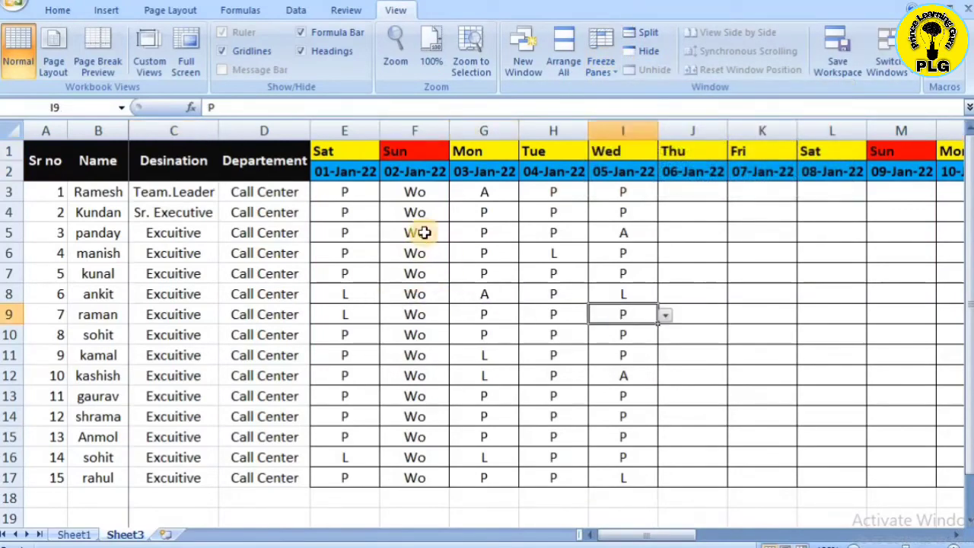
{"action": "key", "text": "Right"}
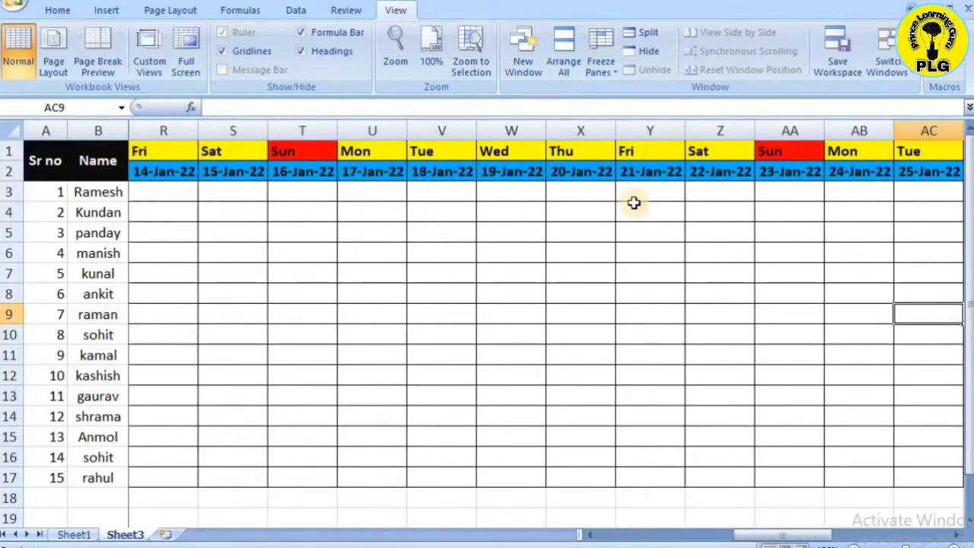
{"action": "key", "text": "Right"}
{"action": "key", "text": "Right"}
{"action": "key", "text": "Right"}
{"action": "key", "text": "Right"}
{"action": "key", "text": "Right"}
{"action": "key", "text": "Right"}
{"action": "key", "text": "Right"}
{"action": "key", "text": "Right"}
{"action": "key", "text": "Right"}
{"action": "key", "text": "Right"}
{"action": "key", "text": "Right"}
{"action": "key", "text": "Right"}
{"action": "key", "text": "Right"}
{"action": "key", "text": "Right"}
{"action": "key", "text": "Right"}
{"action": "key", "text": "Right"}
{"action": "key", "text": "Right"}
{"action": "key", "text": "Right"}
{"action": "key", "text": "Right"}
{"action": "key", "text": "Right"}
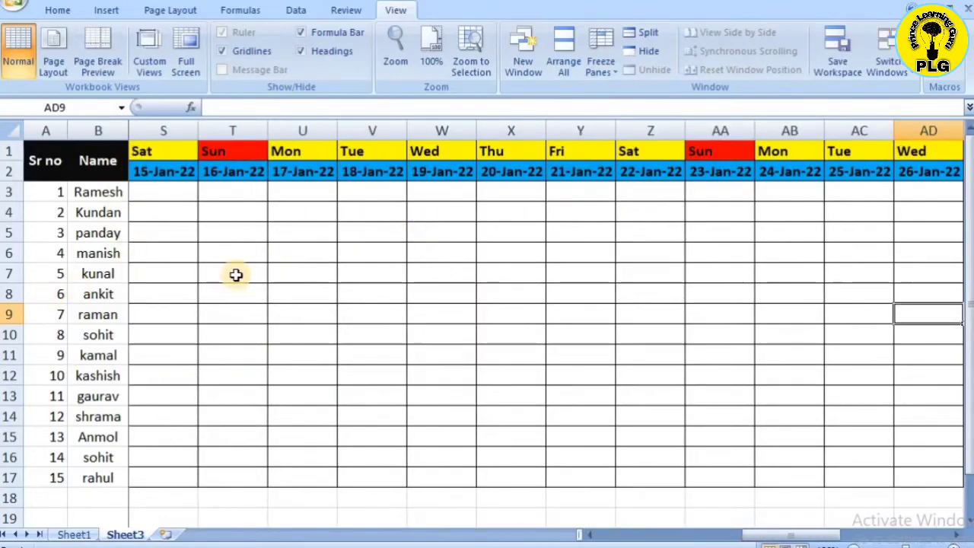
{"action": "key", "text": "Left"}
{"action": "key", "text": "Left"}
{"action": "key", "text": "Left"}
{"action": "key", "text": "Left"}
{"action": "key", "text": "Left"}
{"action": "key", "text": "Left"}
{"action": "key", "text": "Left"}
{"action": "key", "text": "Left"}
{"action": "key", "text": "Left"}
{"action": "key", "text": "Left"}
{"action": "key", "text": "Left"}
{"action": "key", "text": "Left"}
{"action": "key", "text": "Left"}
{"action": "key", "text": "Left"}
{"action": "key", "text": "Left"}
{"action": "key", "text": "Left"}
{"action": "key", "text": "Left"}
{"action": "key", "text": "Left"}
{"action": "key", "text": "Left"}
{"action": "key", "text": "Left"}
{"action": "key", "text": "Left"}
{"action": "key", "text": "Left"}
{"action": "key", "text": "Left"}
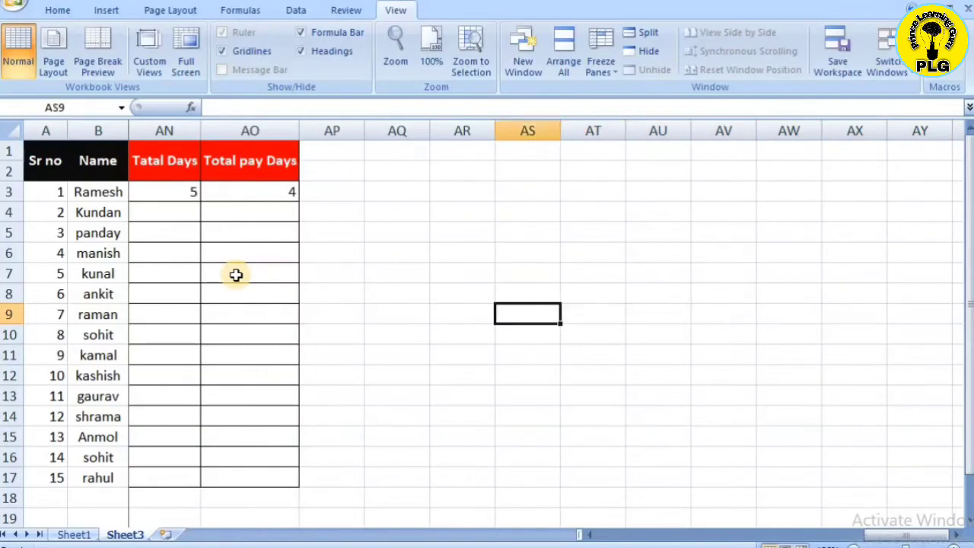
{"action": "key", "text": "Left"}
{"action": "key", "text": "Left"}
{"action": "key", "text": "Left"}
{"action": "key", "text": "Left"}
{"action": "key", "text": "Left"}
{"action": "key", "text": "Left"}
{"action": "key", "text": "Left"}
{"action": "key", "text": "Left"}
{"action": "key", "text": "Left"}
{"action": "key", "text": "Left"}
{"action": "key", "text": "Left"}
{"action": "key", "text": "Left"}
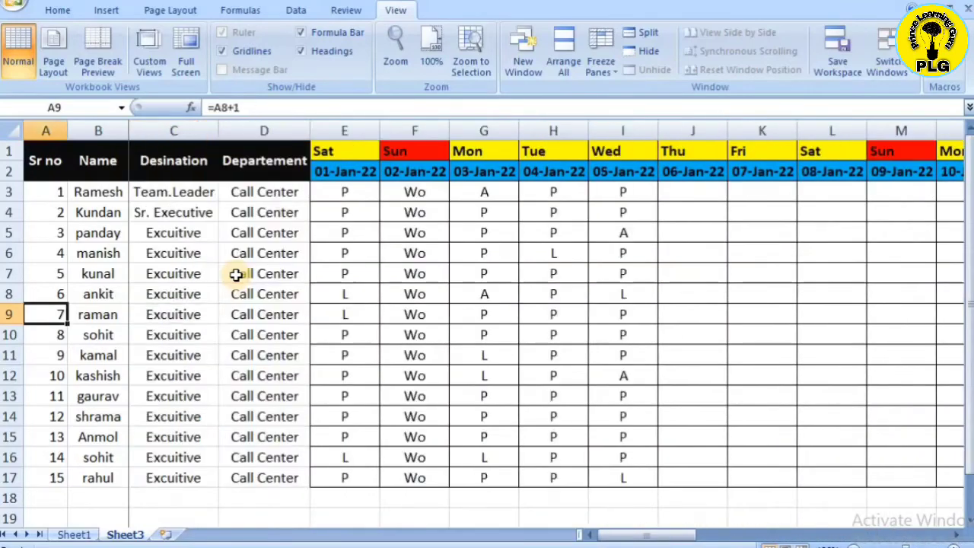
- Apply all borders to the employee details in A3:D17
{"action": "key", "text": "Right"}
{"action": "key", "text": "Up"}
{"action": "key", "text": "Up"}
{"action": "key", "text": "Up"}
{"action": "key", "text": "Up"}
{"action": "key", "text": "Up"}
{"action": "key", "text": "Up"}
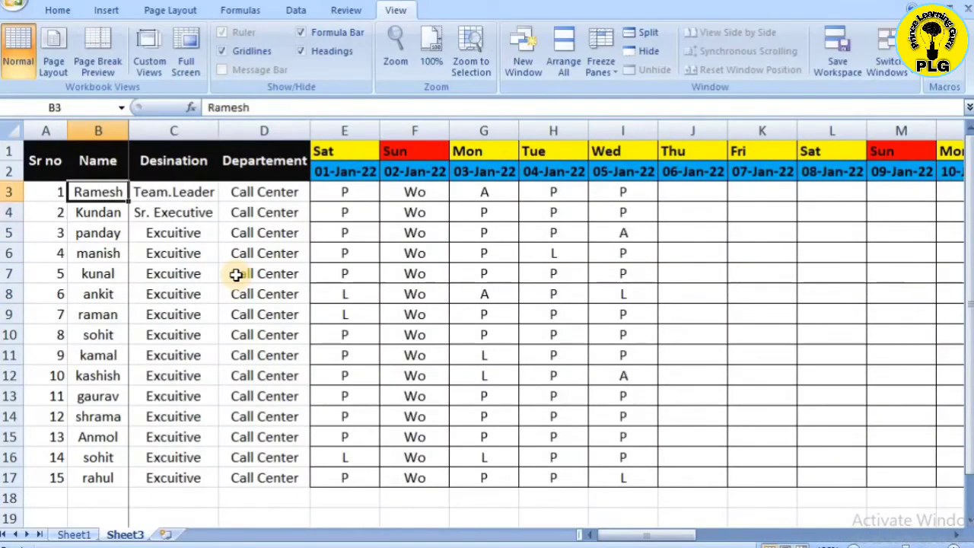
{"action": "key", "text": "Left"}
{"action": "key", "text": "shift+Right"}
{"action": "key", "text": "shift+Right"}
{"action": "key", "text": "shift+Right"}
{"action": "key", "text": "shift+Down"}
{"action": "key", "text": "shift+Down"}
{"action": "key", "text": "shift+Down"}
{"action": "key", "text": "shift+Down"}
{"action": "key", "text": "shift+Down"}
{"action": "key", "text": "shift+Down"}
{"action": "key", "text": "shift+Down"}
{"action": "key", "text": "shift+Down"}
{"action": "key", "text": "shift+Down"}
{"action": "key", "text": "shift+Down"}
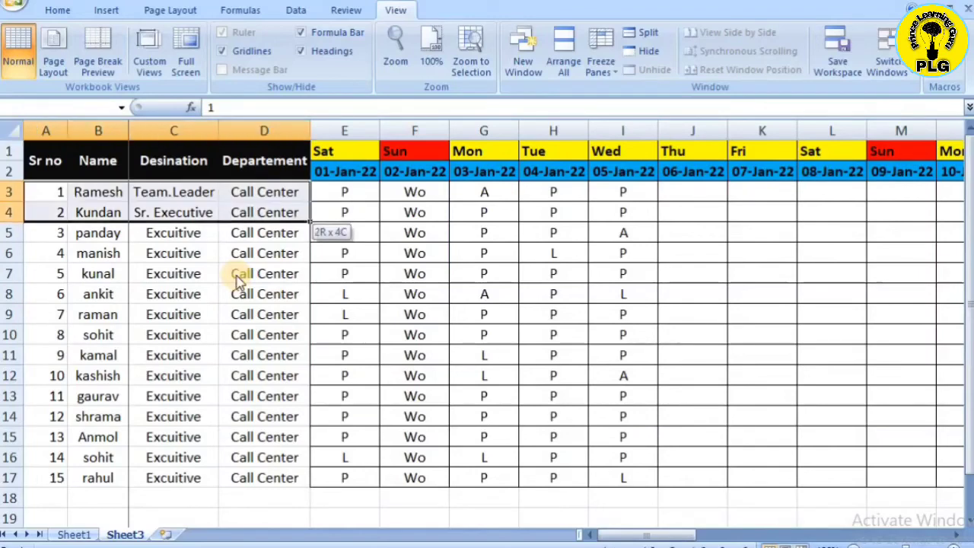
{"action": "key", "text": "shift+Down"}
{"action": "key", "text": "shift+Down"}
{"action": "key", "text": "shift+Down"}
{"action": "key", "text": "shift+Down"}
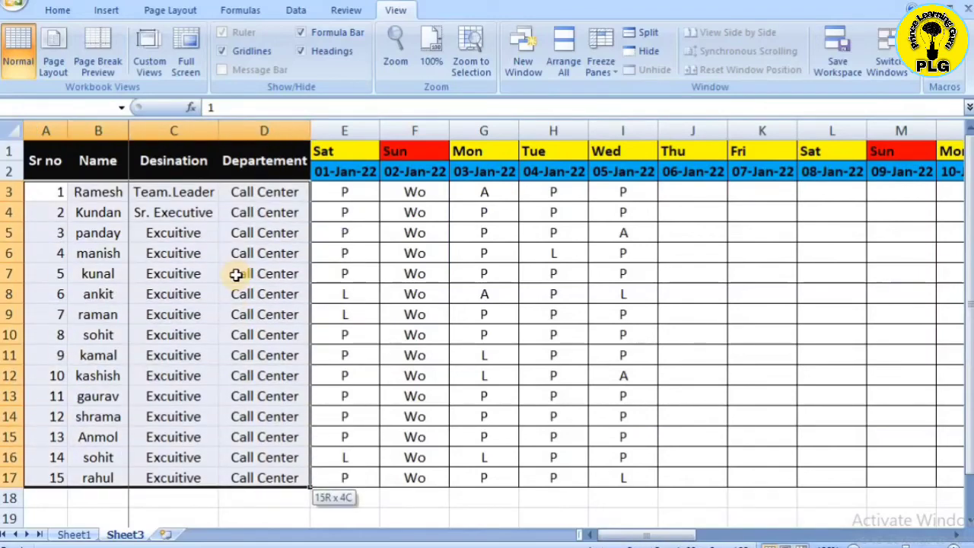
{"action": "left_click", "coordinate": [58, 11]}
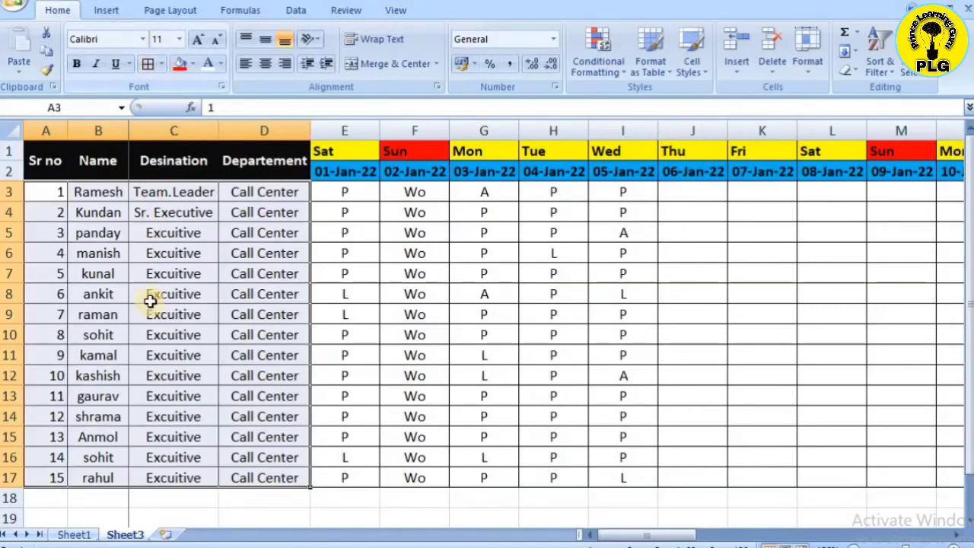
{"action": "left_click", "coordinate": [148, 295]}
- Set the first employee's attendance for Sunday 09-Jan-22 in M3 to Wo from the cell's validation list
{"action": "left_click", "coordinate": [48, 199]}
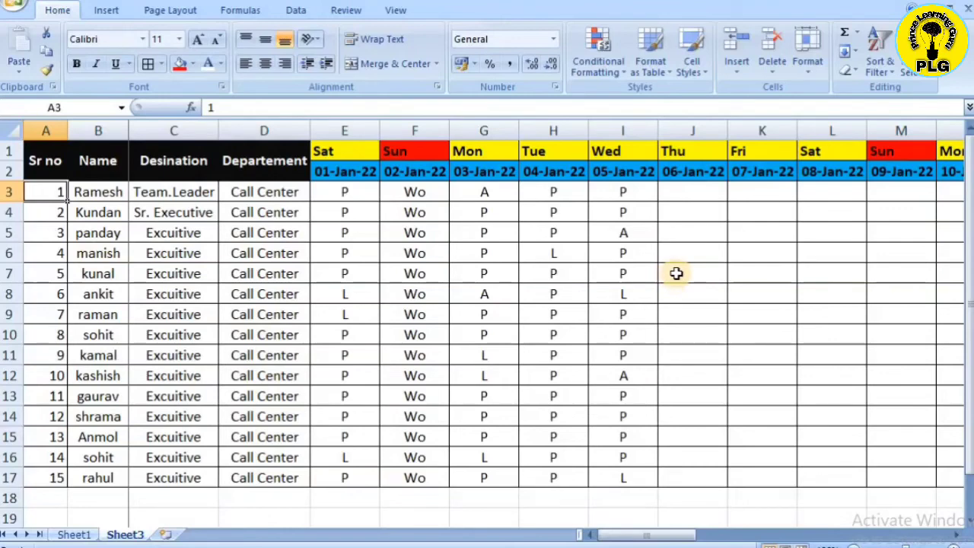
{"action": "key", "text": "Right"}
{"action": "key", "text": "Right"}
{"action": "key", "text": "Right"}
{"action": "key", "text": "Right"}
{"action": "key", "text": "Right"}
{"action": "key", "text": "Right"}
{"action": "key", "text": "Right"}
{"action": "key", "text": "Right"}
{"action": "key", "text": "Right"}
{"action": "key", "text": "Right"}
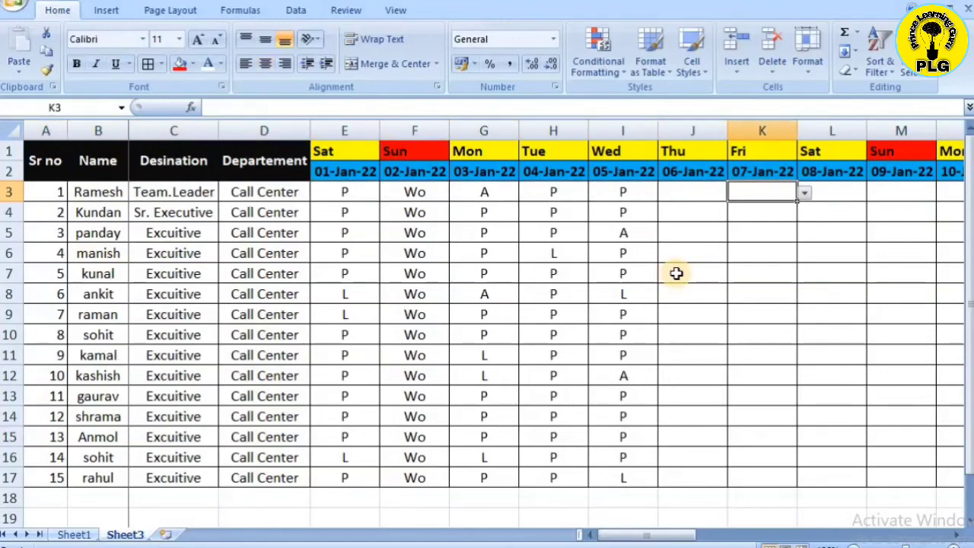
{"action": "key", "text": "Right"}
{"action": "key", "text": "Right"}
{"action": "key", "text": "Right"}
{"action": "key", "text": "Right"}
{"action": "key", "text": "Right"}
{"action": "key", "text": "Right"}
{"action": "key", "text": "Right"}
{"action": "key", "text": "Right"}
{"action": "key", "text": "Left"}
{"action": "key", "text": "Left"}
{"action": "key", "text": "Left"}
{"action": "key", "text": "Left"}
{"action": "key", "text": "Left"}
{"action": "key", "text": "Left"}
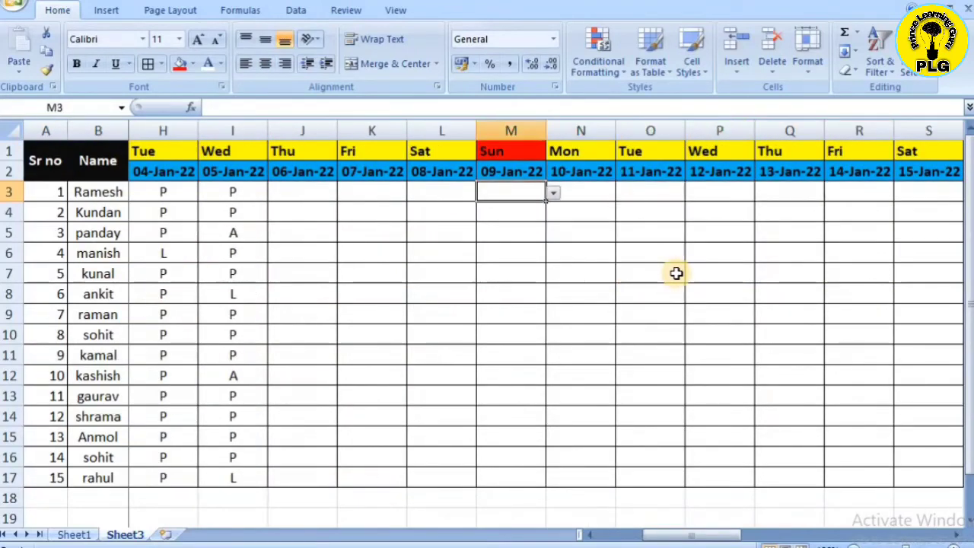
{"action": "key", "text": "alt+Down"}
{"action": "key", "text": "Down"}
{"action": "key", "text": "Down"}
{"action": "key", "text": "Down"}
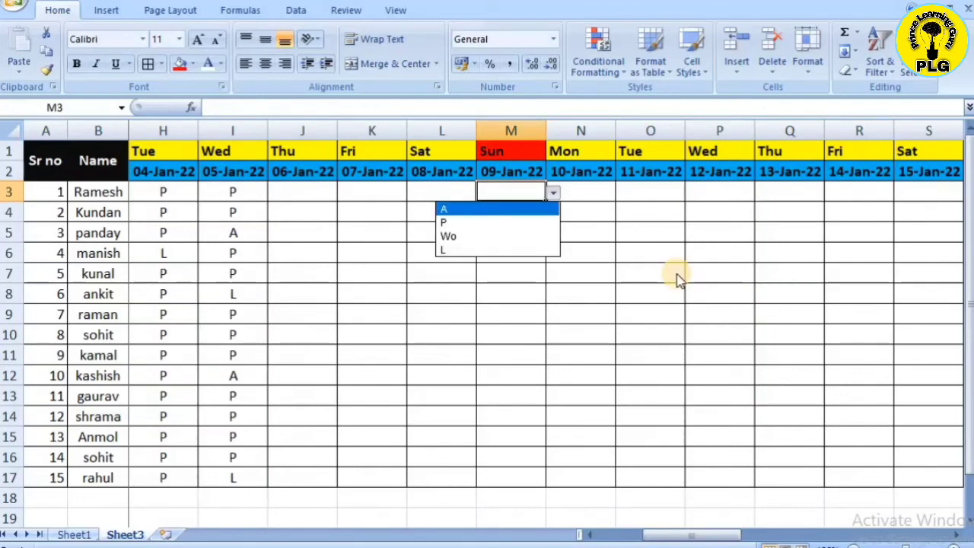
{"action": "key", "text": "Return"}
- Set the first employee's attendance for Sunday 16-Jan-22 in T3 to Wo from the cell's validation list
{"action": "key", "text": "Right"}
{"action": "key", "text": "Right"}
{"action": "key", "text": "Right"}
{"action": "key", "text": "Right"}
{"action": "key", "text": "Right"}
{"action": "key", "text": "Right"}
{"action": "key", "text": "Right"}
{"action": "key", "text": "Right"}
{"action": "key", "text": "Right"}
{"action": "key", "text": "Right"}
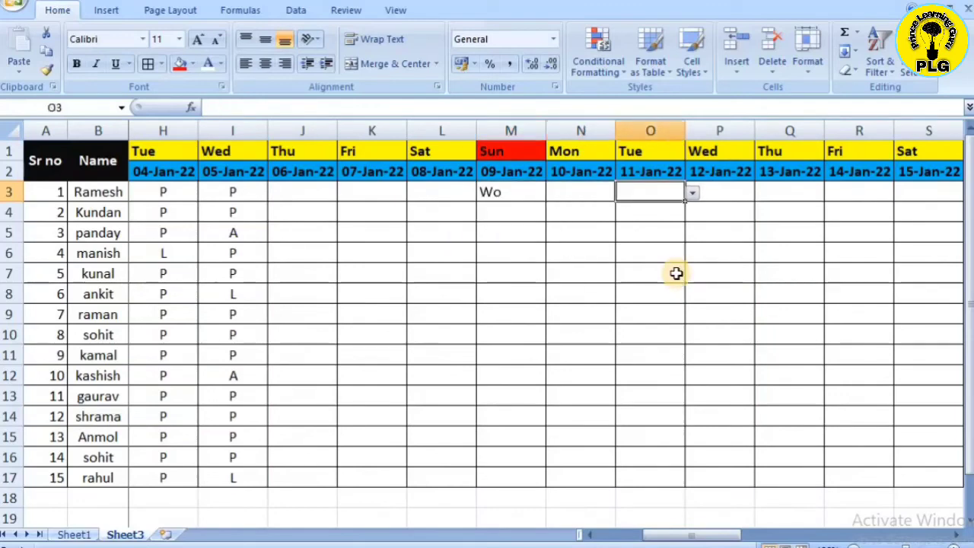
{"action": "key", "text": "Left"}
{"action": "key", "text": "Left"}
{"action": "key", "text": "Left"}
{"action": "key", "text": "alt+Down"}
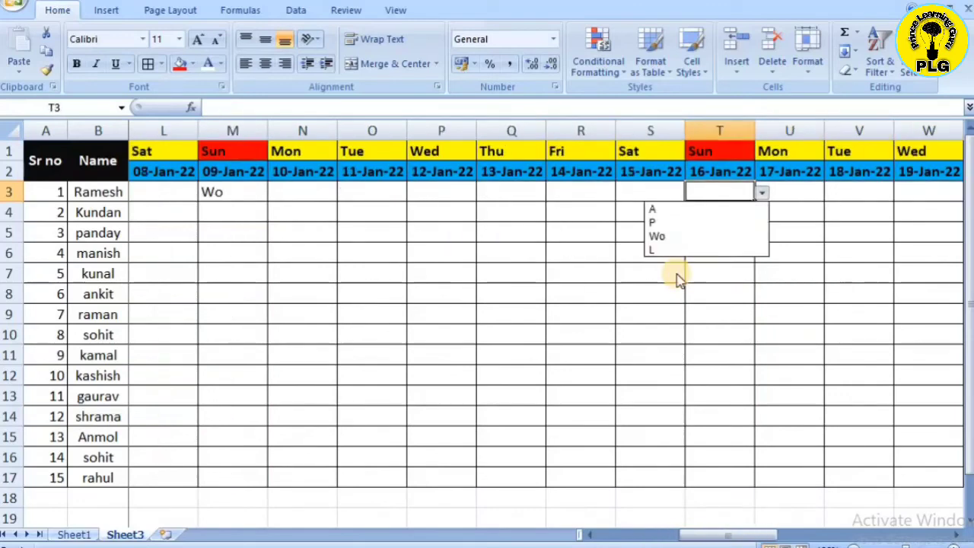
{"action": "key", "text": "Down"}
{"action": "key", "text": "Down"}
{"action": "key", "text": "Down"}
{"action": "key", "text": "Return"}
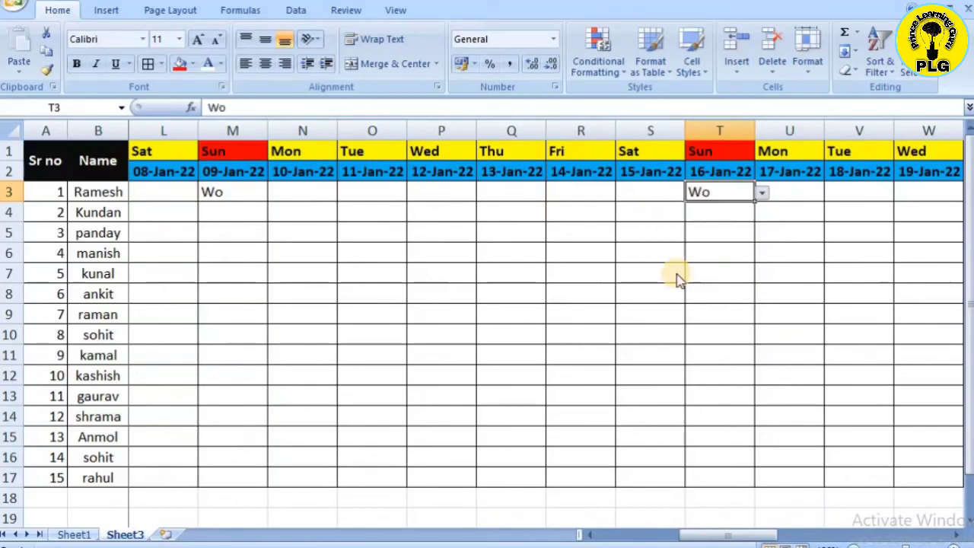
- Set the first employee's attendance for Sunday 23-Jan-22 in AA3 to Wo from the cell's validation list
{"action": "key", "text": "Right"}
{"action": "key", "text": "Right"}
{"action": "key", "text": "Right"}
{"action": "key", "text": "Right"}
{"action": "key", "text": "Right"}
{"action": "key", "text": "Right"}
{"action": "key", "text": "Right"}
{"action": "key", "text": "Right"}
{"action": "key", "text": "Right"}
{"action": "key", "text": "Right"}
{"action": "key", "text": "Right"}
{"action": "key", "text": "Left"}
{"action": "key", "text": "Left"}
{"action": "key", "text": "Left"}
{"action": "key", "text": "Left"}
{"action": "key", "text": "Left"}
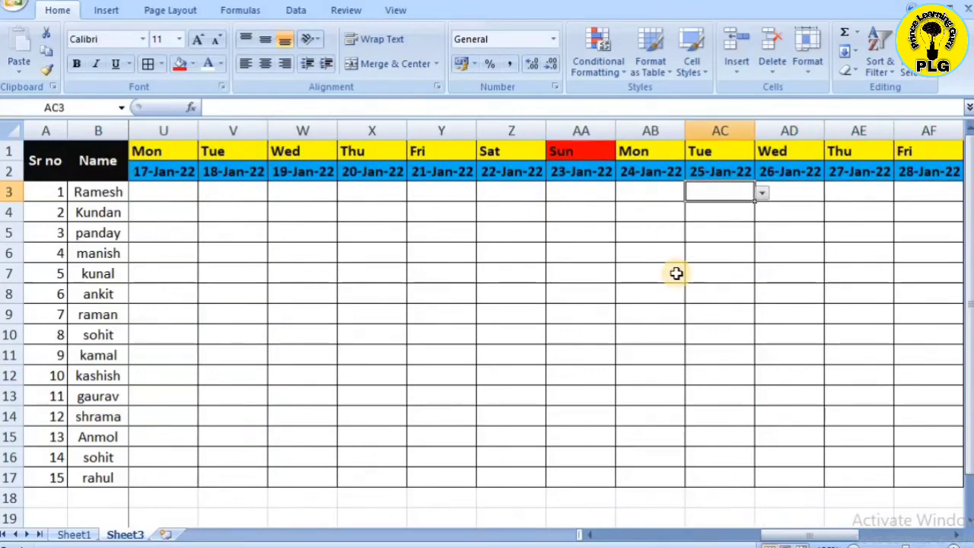
{"action": "key", "text": "Right"}
{"action": "key", "text": "Right"}
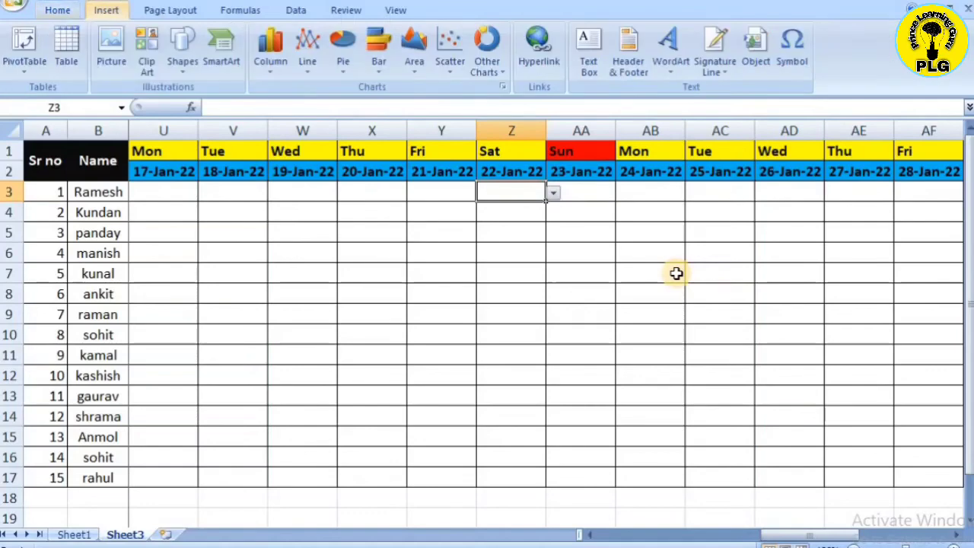
{"action": "key", "text": "Right"}
{"action": "key", "text": "Right"}
{"action": "key", "text": "Right"}
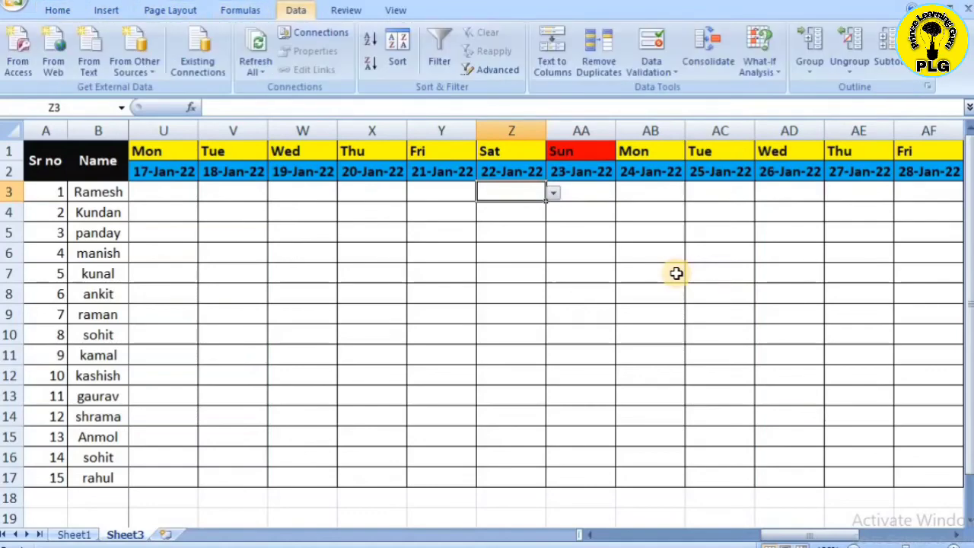
{"action": "key", "text": "Left"}
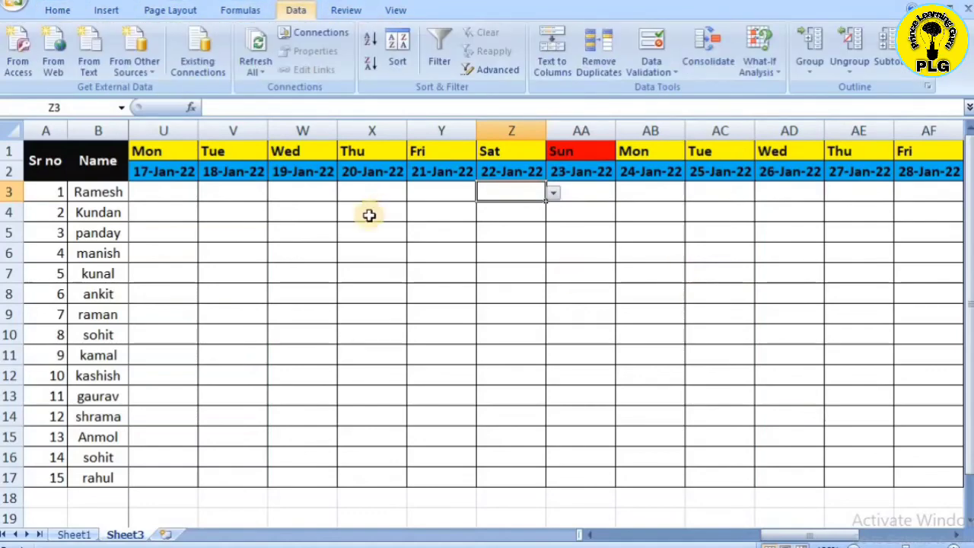
{"action": "left_click", "coordinate": [563, 230]}
{"action": "left_click", "coordinate": [566, 192]}
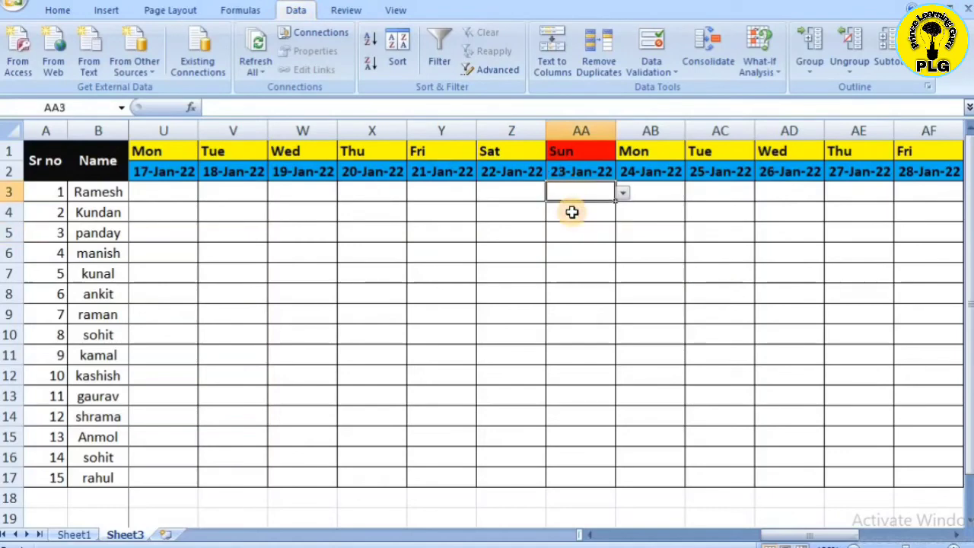
{"action": "key", "text": "alt+Down"}
{"action": "key", "text": "Down"}
{"action": "key", "text": "Down"}
{"action": "key", "text": "Down"}
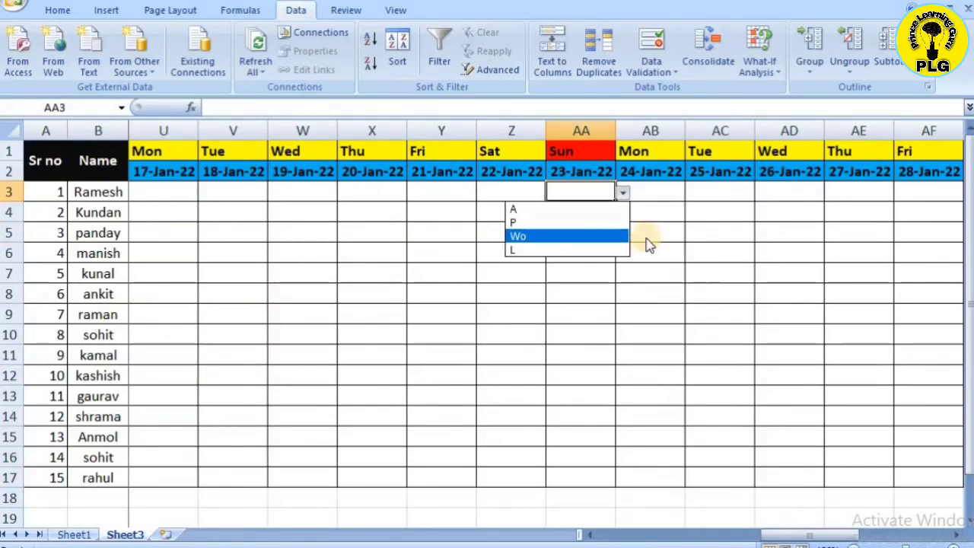
{"action": "key", "text": "Return"}
- Enter Wo for the first employee on Sunday 30-Jan-22 in AH3
{"action": "key", "text": "Right"}
{"action": "key", "text": "Right"}
{"action": "key", "text": "Right"}
{"action": "key", "text": "Right"}
{"action": "key", "text": "Right"}
{"action": "key", "text": "Right"}
{"action": "key", "text": "Right"}
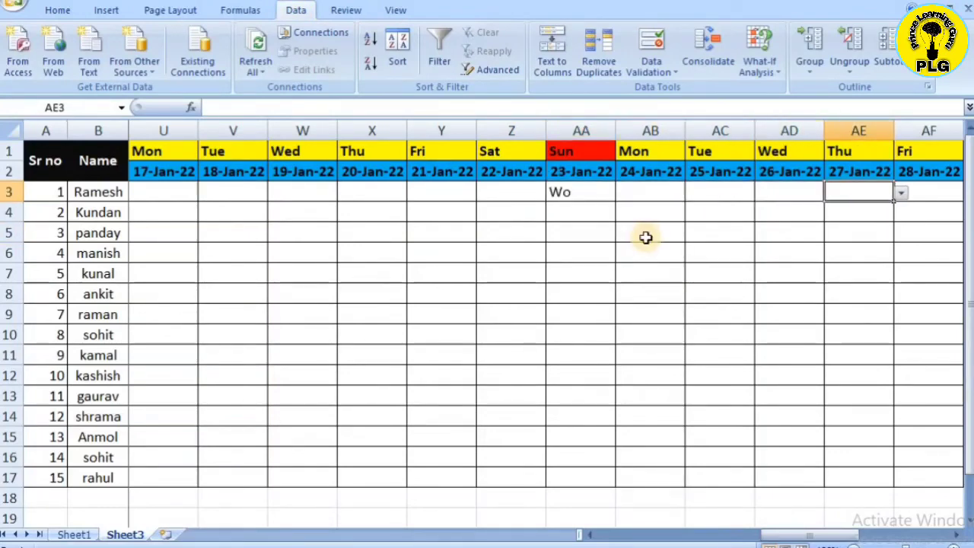
{"action": "type", "text": "Wo"}
{"action": "key", "text": "Return"}
- Check the first employee's Total P, Total Wo, Total A and Total L values
{"action": "key", "text": "Right"}
{"action": "key", "text": "Right"}
{"action": "key", "text": "Right"}
{"action": "key", "text": "Right"}
{"action": "key", "text": "Right"}
{"action": "key", "text": "Left"}
{"action": "key", "text": "Left"}
{"action": "key", "text": "Left"}
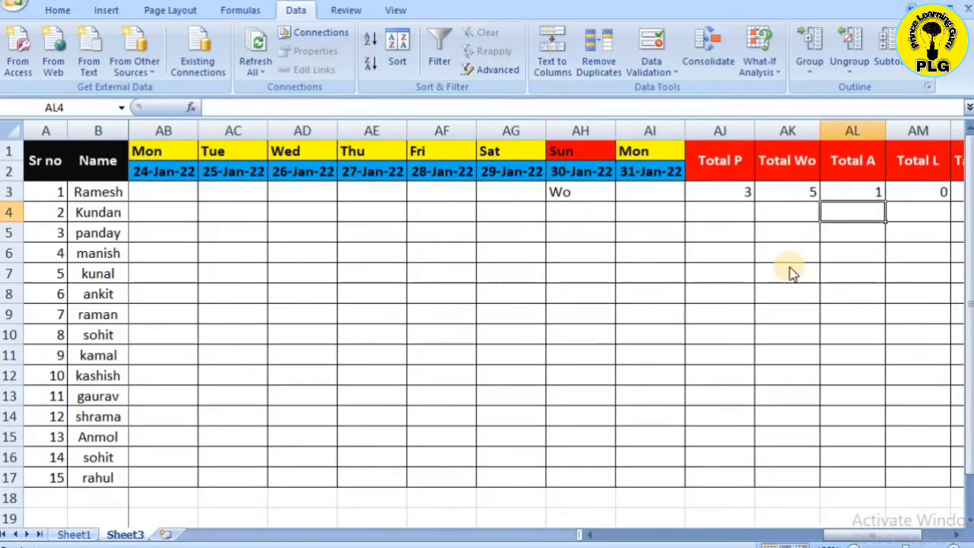
- Enter P for the first employee on Monday 10-Jan-22 in N3
{"action": "key", "text": "Left"}
{"action": "key", "text": "Left"}
{"action": "key", "text": "Left"}
{"action": "key", "text": "Left"}
{"action": "key", "text": "Left"}
{"action": "key", "text": "Left"}
{"action": "key", "text": "Left"}
{"action": "key", "text": "Left"}
{"action": "key", "text": "Left"}
{"action": "key", "text": "Left"}
{"action": "key", "text": "Left"}
{"action": "key", "text": "Left"}
{"action": "key", "text": "Left"}
{"action": "key", "text": "Left"}
{"action": "key", "text": "Left"}
{"action": "key", "text": "Left"}
{"action": "key", "text": "Left"}
{"action": "key", "text": "Left"}
{"action": "key", "text": "Left"}
{"action": "key", "text": "Left"}
{"action": "key", "text": "Up"}
{"action": "key", "text": "Up"}
{"action": "key", "text": "Up"}
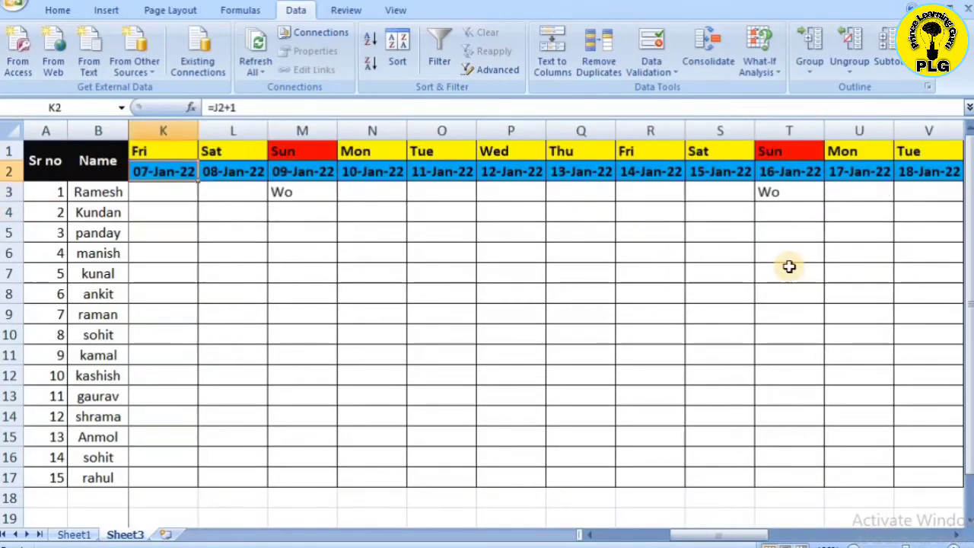
{"action": "key", "text": "Right"}
{"action": "key", "text": "Right"}
{"action": "key", "text": "Right"}
{"action": "key", "text": "Down"}
{"action": "key", "text": "Down"}
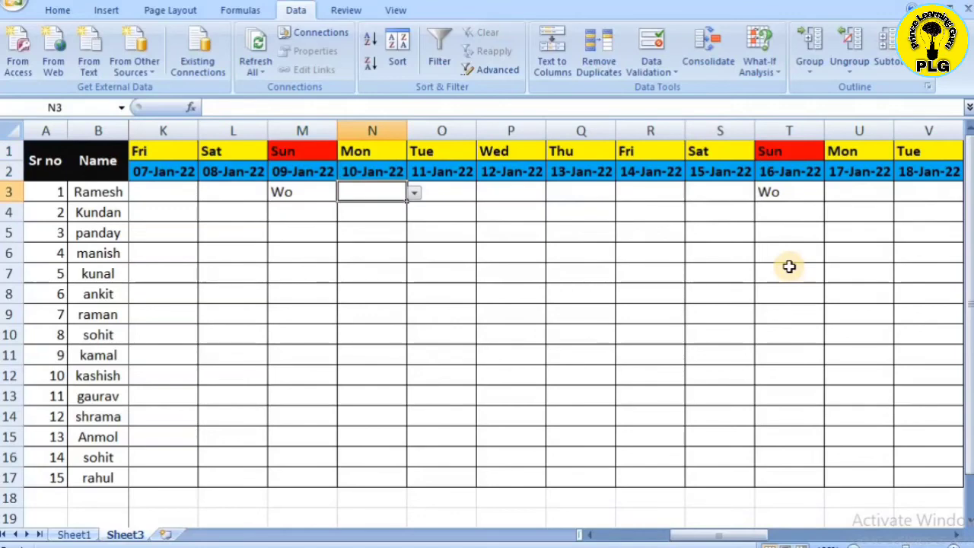
{"action": "type", "text": "p"}
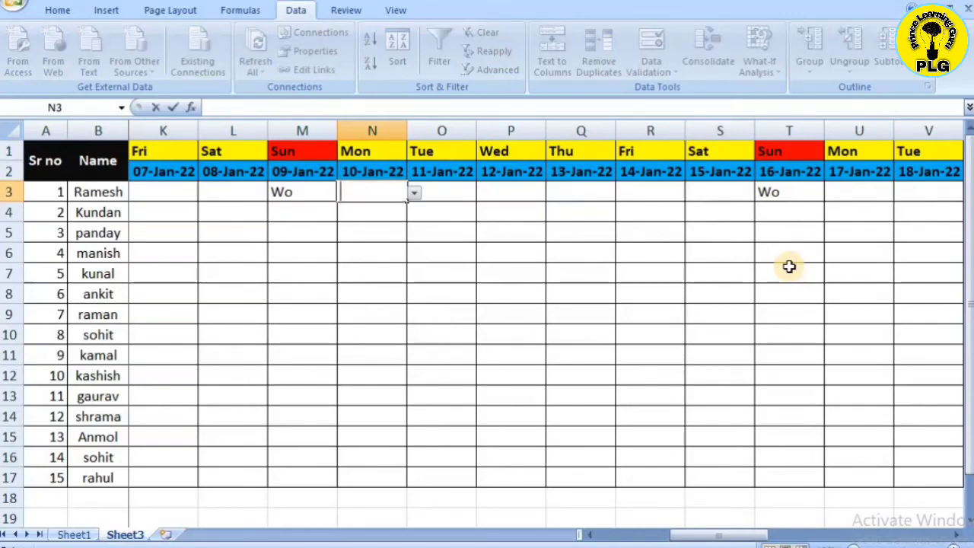
{"action": "key", "text": "Return"}
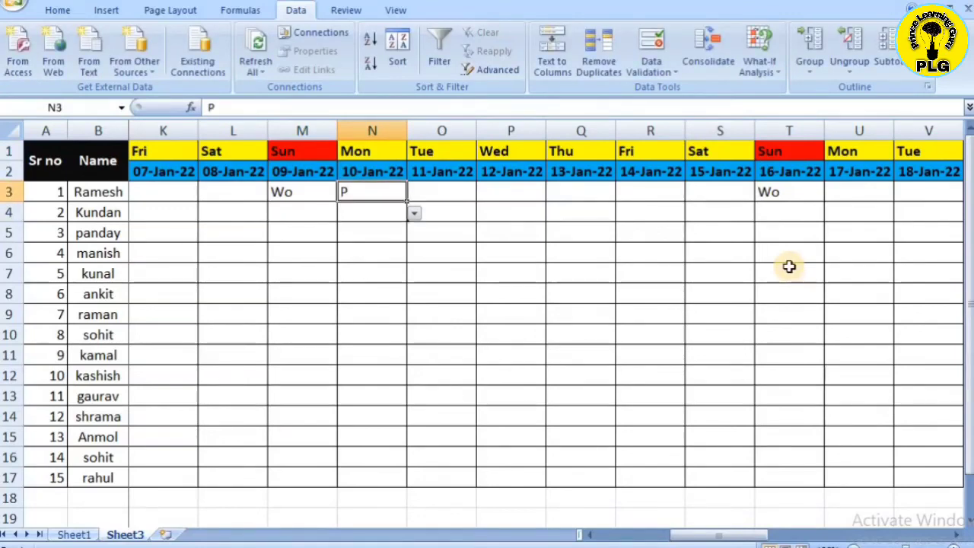
- Fill the first employee's P from N3 across to S3, covering 11-Jan-22 to 15-Jan-22
{"action": "key", "text": "shift+Right"}
{"action": "key", "text": "shift+Right"}
{"action": "key", "text": "shift+Right"}
{"action": "key", "text": "shift+Right"}
{"action": "key", "text": "shift+Right"}
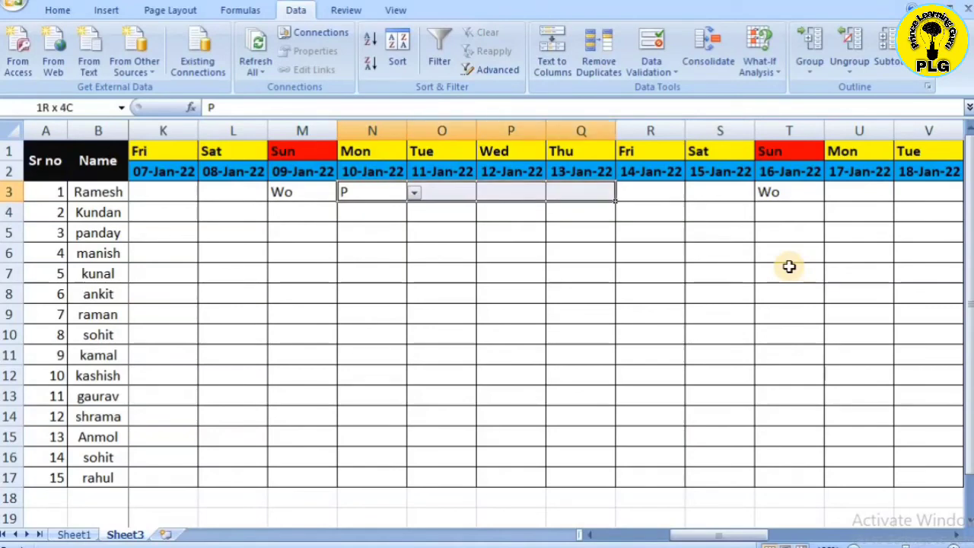
{"action": "key", "text": "ctrl+Return"}
- Enter P for the first employee on Monday 17-Jan-22 in U3
{"action": "key", "text": "Right"}
{"action": "key", "text": "Right"}
{"action": "key", "text": "Right"}
{"action": "key", "text": "Right"}
{"action": "key", "text": "Right"}
{"action": "key", "text": "Right"}
{"action": "key", "text": "Right"}
{"action": "key", "text": "Right"}
{"action": "key", "text": "Right"}
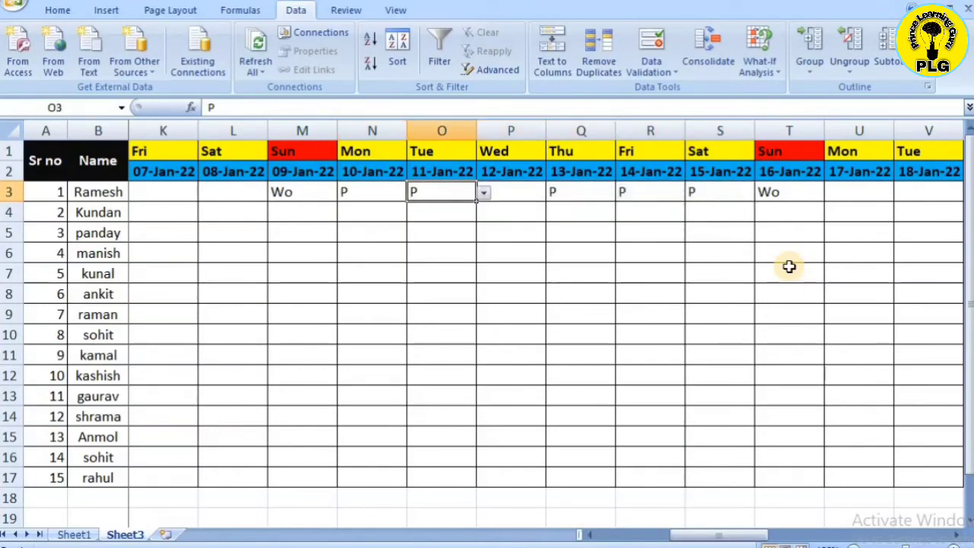
{"action": "key", "text": "Left"}
{"action": "key", "text": "Left"}
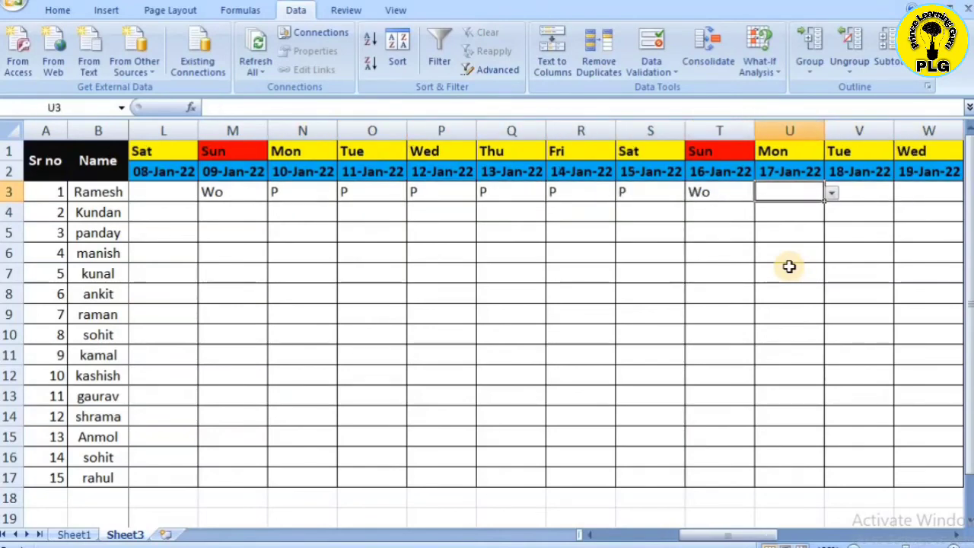
{"action": "type", "text": "P"}
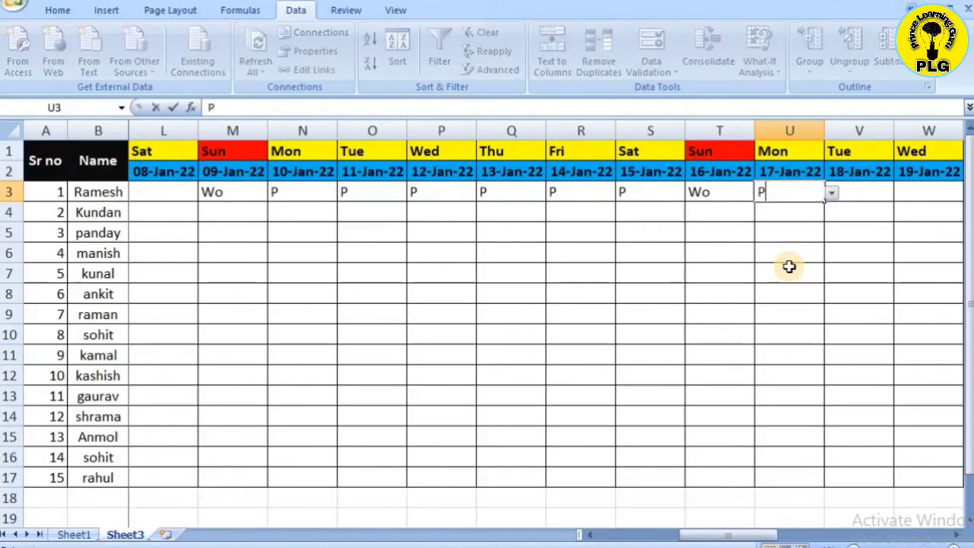
{"action": "key", "text": "Return"}
{"action": "key", "text": "Up"}
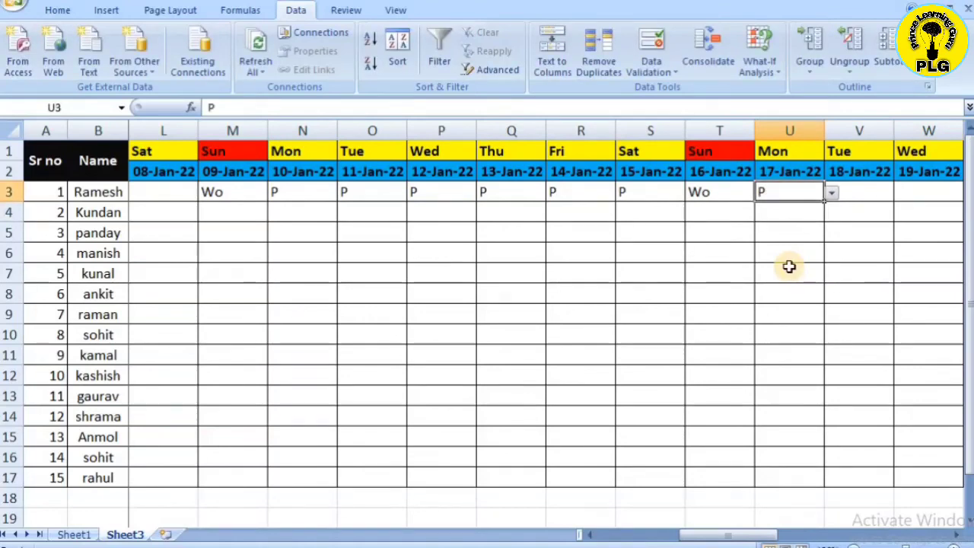
- Fill the first employee's P from U3 across to Z3, covering 18-Jan-22 to 22-Jan-22
{"action": "key", "text": "shift+Right"}
{"action": "key", "text": "shift+Right"}
{"action": "key", "text": "shift+Right"}
{"action": "key", "text": "shift+Right"}
{"action": "key", "text": "shift+Right"}
{"action": "key", "text": "shift+Right"}
{"action": "key", "text": "shift+Left"}
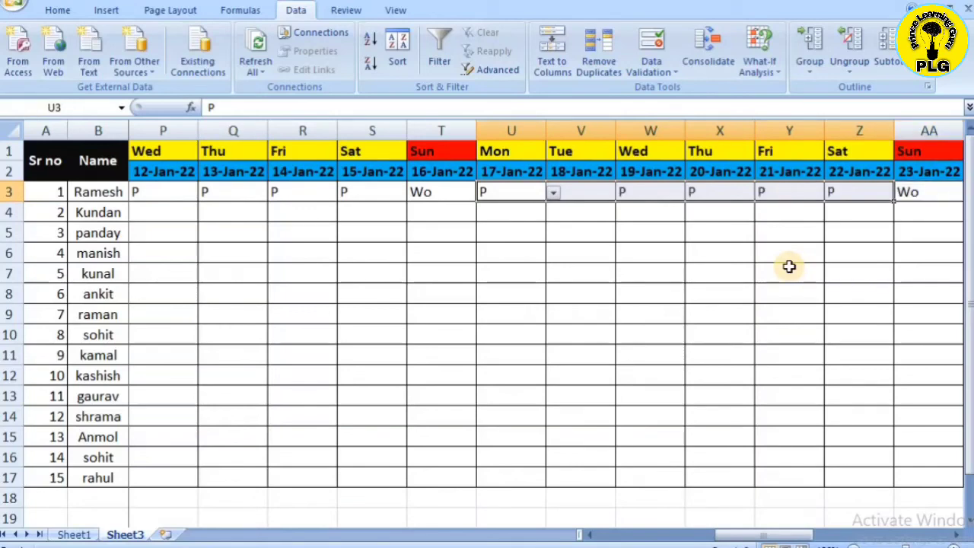
- Review the daily attendance of all 15 employees from 30-Jan-22 back to 01-Jan-22
{"action": "key", "text": "Left"}
{"action": "key", "text": "Left"}
{"action": "key", "text": "Down"}
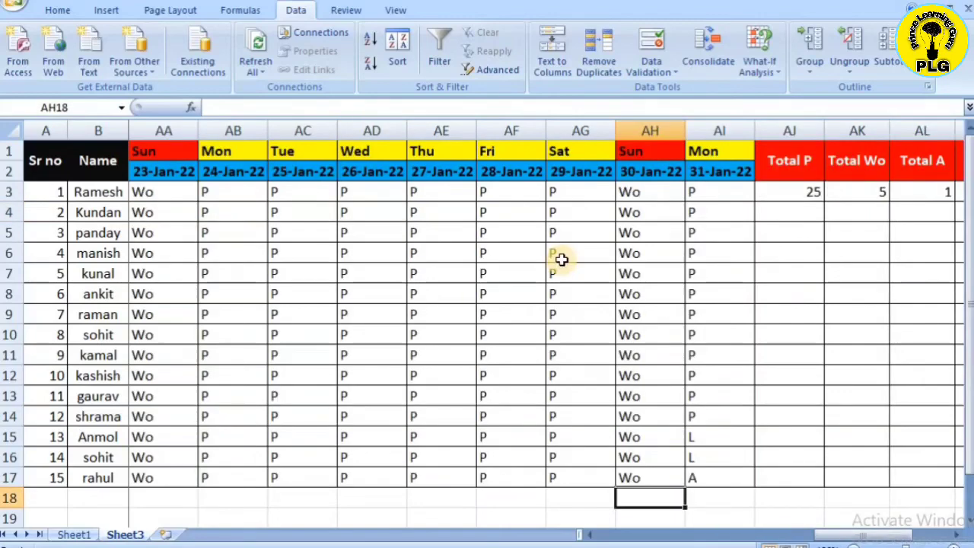
{"action": "key", "text": "Left"}
{"action": "key", "text": "Left"}
{"action": "key", "text": "Left"}
{"action": "key", "text": "Left"}
{"action": "key", "text": "Left"}
{"action": "key", "text": "Left"}
{"action": "key", "text": "Left"}
{"action": "key", "text": "Left"}
{"action": "key", "text": "Left"}
{"action": "key", "text": "Left"}
{"action": "key", "text": "Left"}
{"action": "key", "text": "Left"}
{"action": "key", "text": "Left"}
{"action": "key", "text": "Left"}
{"action": "key", "text": "Left"}
{"action": "key", "text": "Left"}
{"action": "key", "text": "Left"}
{"action": "key", "text": "Left"}
{"action": "key", "text": "Left"}
{"action": "key", "text": "Left"}
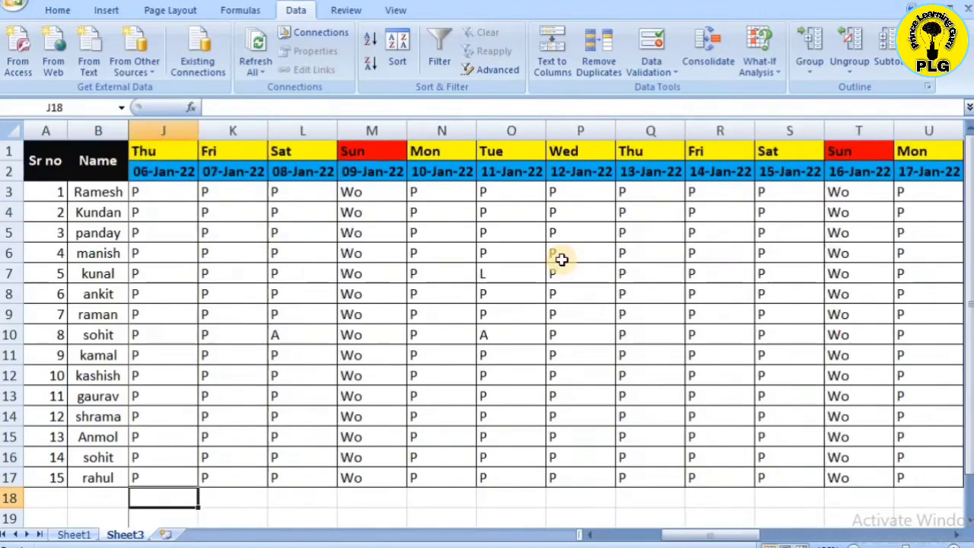
{"action": "key", "text": "Right"}
{"action": "key", "text": "Up"}
{"action": "key", "text": "Up"}
{"action": "key", "text": "Up"}
{"action": "key", "text": "Up"}
{"action": "key", "text": "Up"}
{"action": "key", "text": "Up"}
{"action": "key", "text": "Up"}
{"action": "key", "text": "Up"}
{"action": "key", "text": "Up"}
{"action": "key", "text": "Up"}
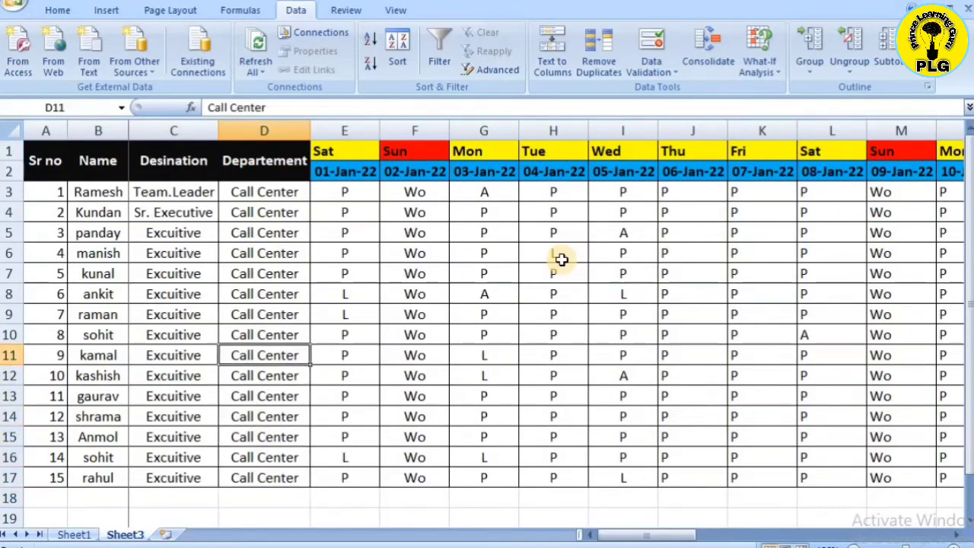
- Examine the employees' attendance codes between 01-Jan-22 and 18-Jan-22
{"action": "key", "text": "Up"}
{"action": "key", "text": "Right"}
{"action": "key", "text": "Right"}
{"action": "key", "text": "Right"}
{"action": "key", "text": "Right"}
{"action": "key", "text": "Right"}
{"action": "key", "text": "Right"}
{"action": "key", "text": "Right"}
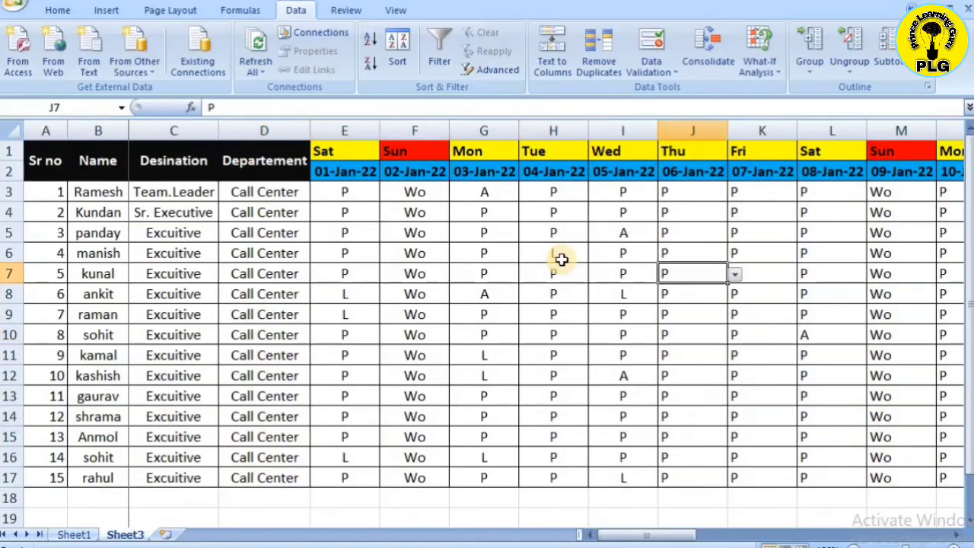
{"action": "key", "text": "Right"}
{"action": "key", "text": "Right"}
{"action": "key", "text": "Right"}
{"action": "key", "text": "Right"}
{"action": "key", "text": "Right"}
{"action": "key", "text": "Right"}
{"action": "key", "text": "Right"}
{"action": "key", "text": "Right"}
{"action": "key", "text": "Right"}
{"action": "key", "text": "Right"}
{"action": "key", "text": "Right"}
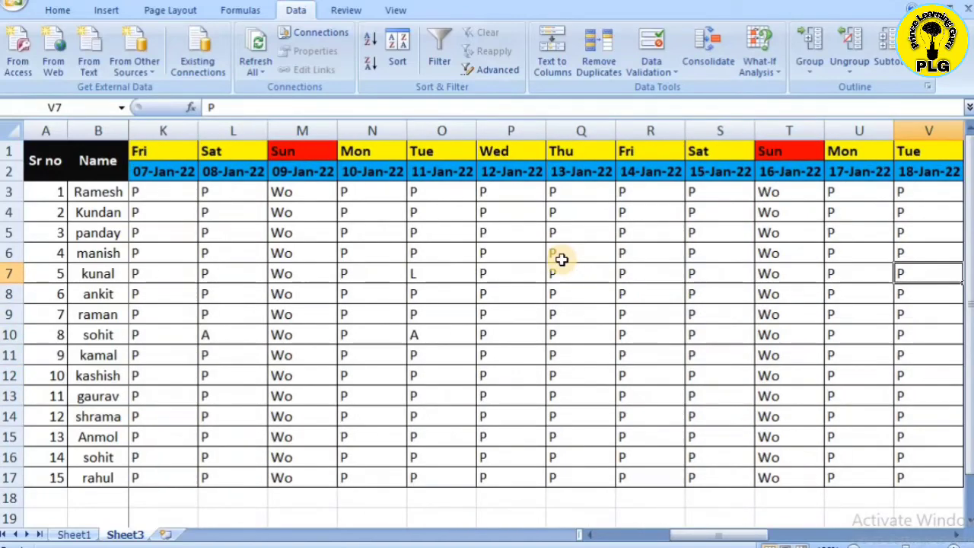
{"action": "key", "text": "Left"}
{"action": "key", "text": "Left"}
{"action": "key", "text": "Left"}
{"action": "key", "text": "Left"}
{"action": "key", "text": "Left"}
{"action": "key", "text": "Left"}
{"action": "key", "text": "Left"}
{"action": "key", "text": "Left"}
{"action": "key", "text": "Left"}
{"action": "key", "text": "Left"}
{"action": "key", "text": "Left"}
{"action": "key", "text": "Left"}
{"action": "key", "text": "Left"}
{"action": "key", "text": "Left"}
{"action": "key", "text": "Left"}
{"action": "key", "text": "Left"}
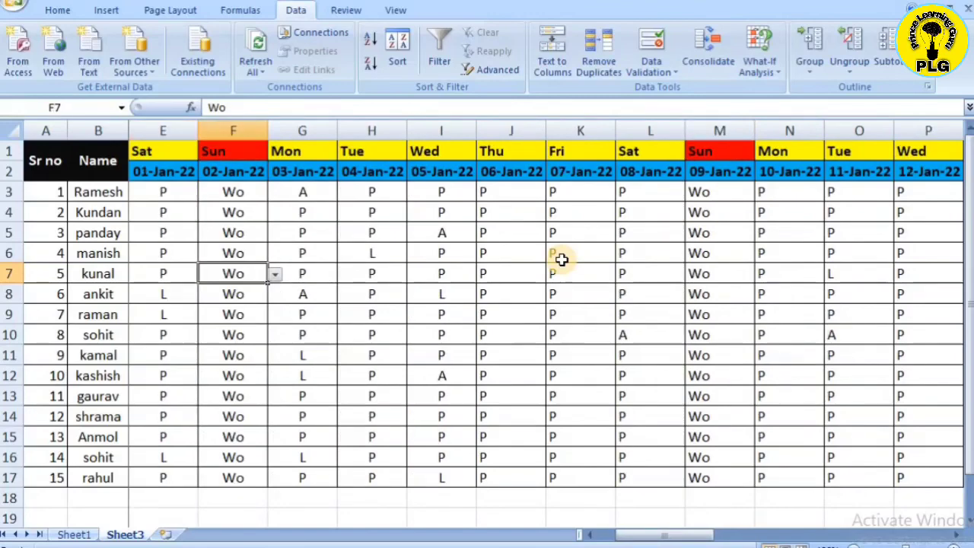
- Look through the attendance entries from 02-Jan-22 to 31-Jan-22 and on to the total columns
{"action": "key", "text": "Right"}
{"action": "key", "text": "Right"}
{"action": "key", "text": "Right"}
{"action": "key", "text": "Right"}
{"action": "key", "text": "Right"}
{"action": "key", "text": "Right"}
{"action": "key", "text": "Right"}
{"action": "key", "text": "Right"}
{"action": "key", "text": "Right"}
{"action": "key", "text": "Right"}
{"action": "key", "text": "Right"}
{"action": "key", "text": "Right"}
{"action": "key", "text": "Right"}
{"action": "key", "text": "Right"}
{"action": "key", "text": "Right"}
{"action": "key", "text": "Right"}
{"action": "key", "text": "Right"}
{"action": "key", "text": "Right"}
{"action": "key", "text": "Right"}
{"action": "key", "text": "Right"}
{"action": "key", "text": "Right"}
{"action": "key", "text": "Right"}
{"action": "key", "text": "Right"}
{"action": "key", "text": "Right"}
{"action": "key", "text": "Right"}
{"action": "key", "text": "Right"}
{"action": "key", "text": "Right"}
{"action": "key", "text": "Right"}
{"action": "key", "text": "Right"}
{"action": "key", "text": "Right"}
{"action": "key", "text": "Right"}
{"action": "key", "text": "Right"}
{"action": "key", "text": "Right"}
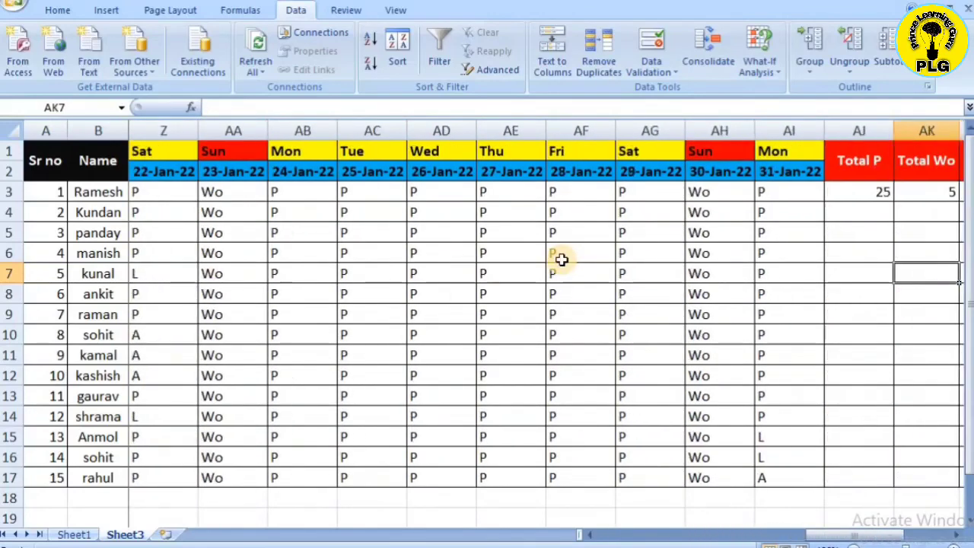
- Fill the first employee's total formulas in AJ3:AO3, from Total P to Total pay Days, down to row 17 for all 15 employees
{"action": "key", "text": "Right"}
{"action": "key", "text": "Right"}
{"action": "key", "text": "Left"}
{"action": "key", "text": "Left"}
{"action": "key", "text": "Left"}
{"action": "key", "text": "Left"}
{"action": "key", "text": "Left"}
{"action": "key", "text": "Left"}
{"action": "key", "text": "Left"}
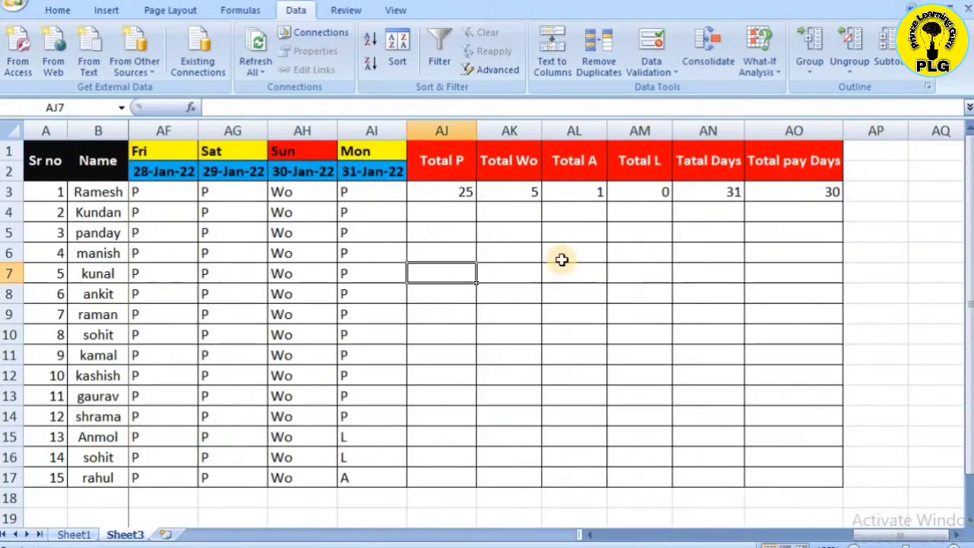
{"action": "key", "text": "Up"}
{"action": "key", "text": "Up"}
{"action": "key", "text": "Up"}
{"action": "key", "text": "Up"}
{"action": "key", "text": "Right"}
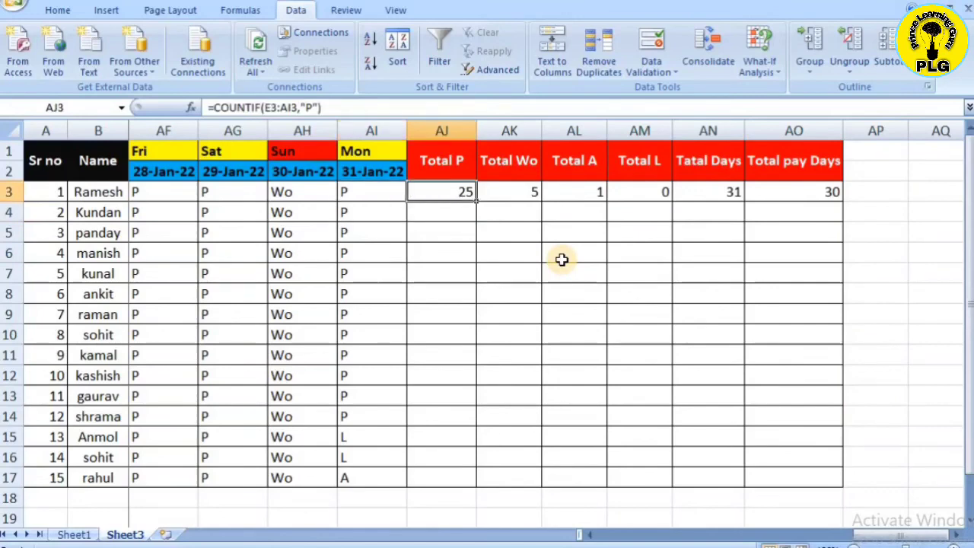
{"action": "key", "text": "shift+Right"}
{"action": "key", "text": "shift+Right"}
{"action": "key", "text": "shift+Right"}
{"action": "key", "text": "shift+Right"}
{"action": "key", "text": "shift+Right"}
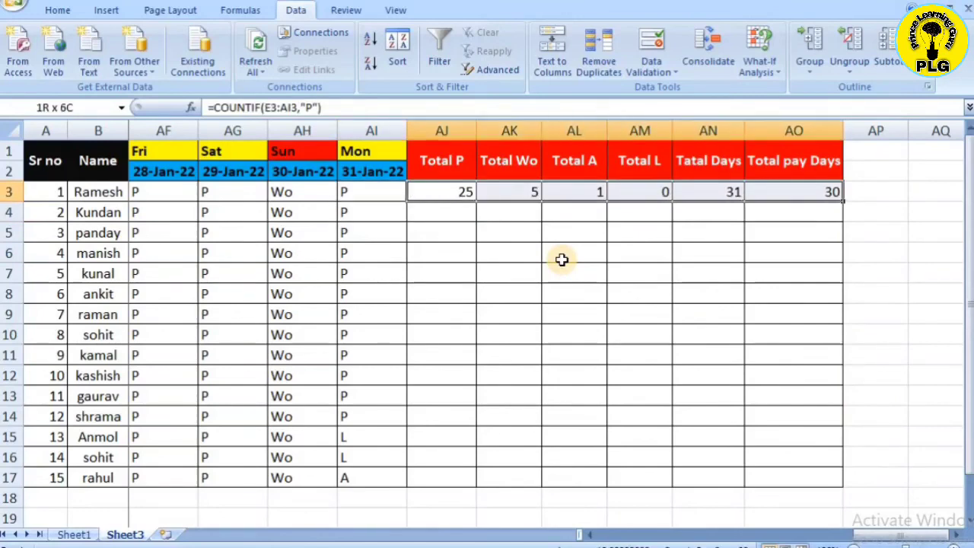
{"action": "key", "text": "shift+Down"}
{"action": "key", "text": "shift+Down"}
{"action": "key", "text": "shift+Down"}
{"action": "key", "text": "shift+Down"}
{"action": "key", "text": "shift+Down"}
{"action": "key", "text": "shift+Down"}
{"action": "key", "text": "shift+Down"}
{"action": "key", "text": "shift+Down"}
{"action": "key", "text": "shift+Down"}
{"action": "key", "text": "shift+Down"}
{"action": "key", "text": "shift+Down"}
{"action": "key", "text": "shift+Down"}
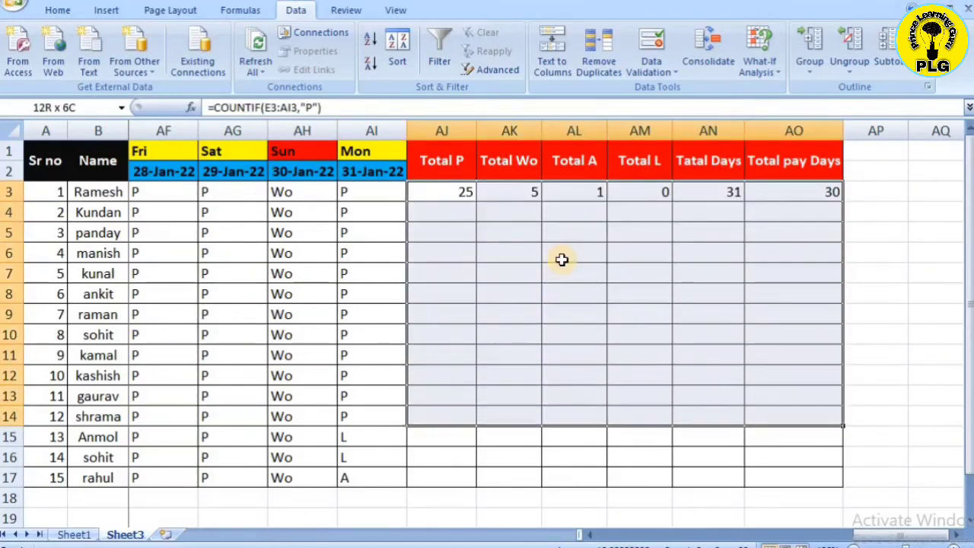
{"action": "key", "text": "shift+Down"}
{"action": "key", "text": "shift+Down"}
{"action": "key", "text": "ctrl+d"}
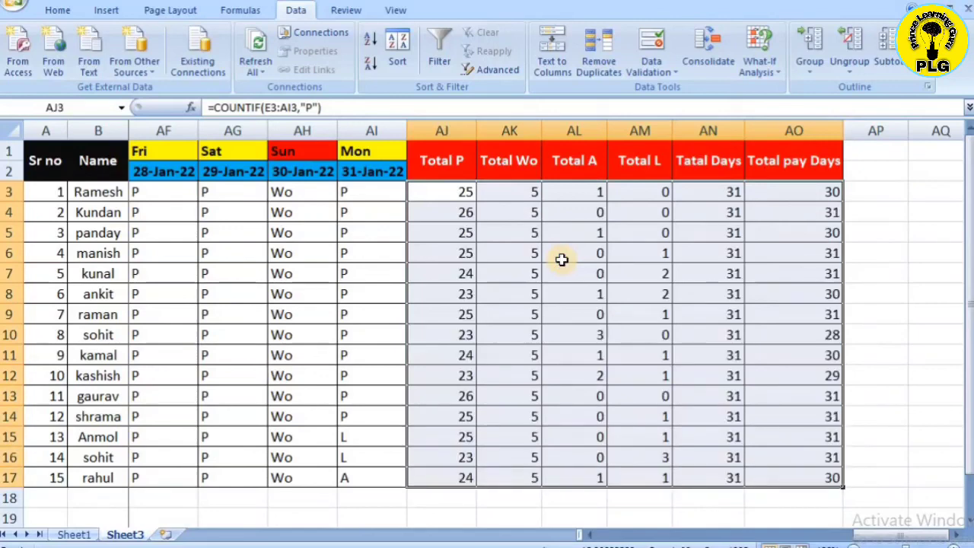
{"action": "key", "text": "Right"}
{"action": "key", "text": "Left"}
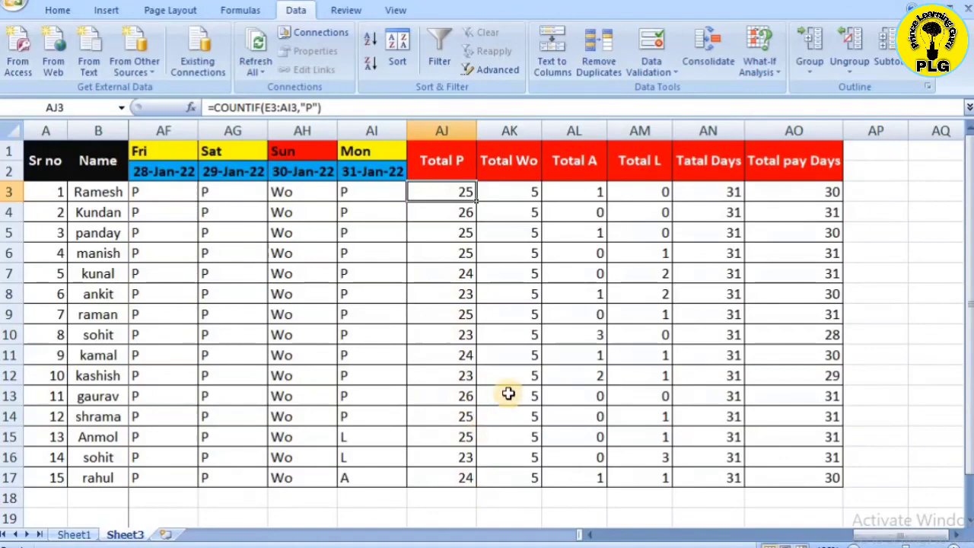
- Review the attendance entries back to 22-Jan-22 and forward to the Total pay Days column
{"action": "key", "text": "Left"}
{"action": "key", "text": "Left"}
{"action": "key", "text": "Left"}
{"action": "key", "text": "Left"}
{"action": "key", "text": "Left"}
{"action": "key", "text": "Left"}
{"action": "key", "text": "Left"}
{"action": "key", "text": "Left"}
{"action": "key", "text": "Left"}
{"action": "key", "text": "Left"}
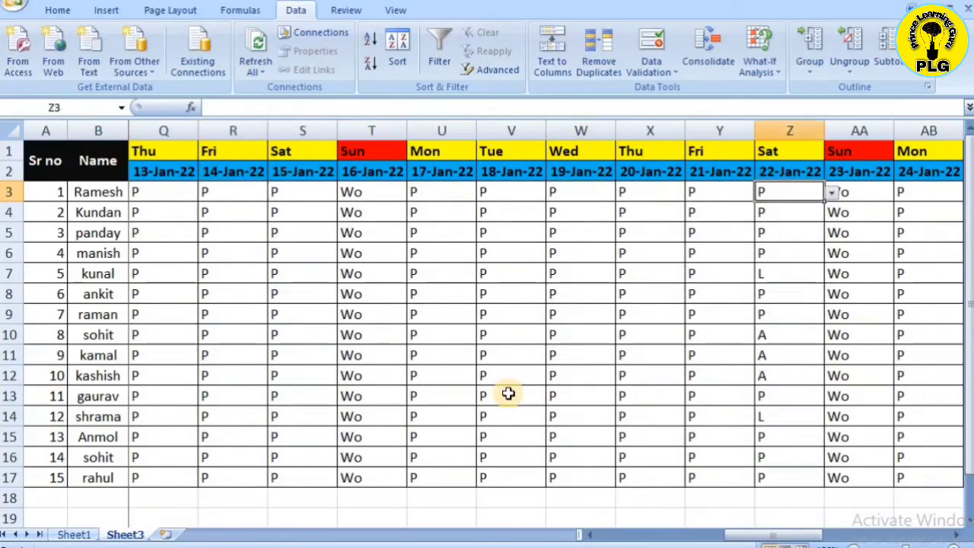
{"action": "key", "text": "Right"}
{"action": "key", "text": "Right"}
{"action": "key", "text": "Right"}
{"action": "key", "text": "Right"}
{"action": "key", "text": "Right"}
{"action": "key", "text": "Right"}
{"action": "key", "text": "Right"}
{"action": "key", "text": "Right"}
{"action": "key", "text": "Right"}
{"action": "key", "text": "Right"}
{"action": "key", "text": "Right"}
{"action": "key", "text": "Right"}
{"action": "key", "text": "Right"}
{"action": "key", "text": "Right"}
{"action": "key", "text": "Right"}
{"action": "key", "text": "Right"}
{"action": "key", "text": "Right"}
{"action": "key", "text": "Left"}
{"action": "key", "text": "Left"}
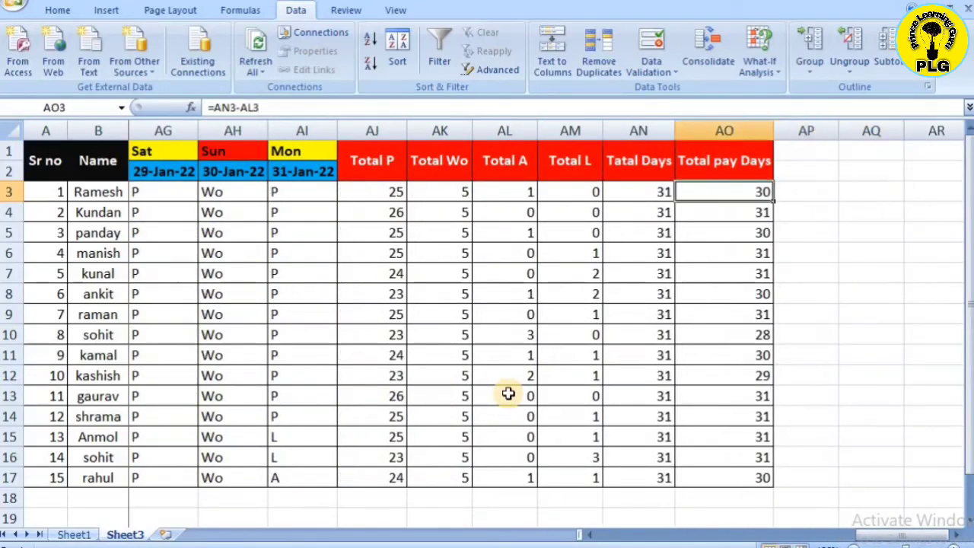
- Check the Total Wo, Total A, Total L and Total pay Days formulas in the first employees' rows
{"action": "key", "text": "Left"}
{"action": "key", "text": "Left"}
{"action": "key", "text": "Left"}
{"action": "key", "text": "Down"}
{"action": "key", "text": "Left"}
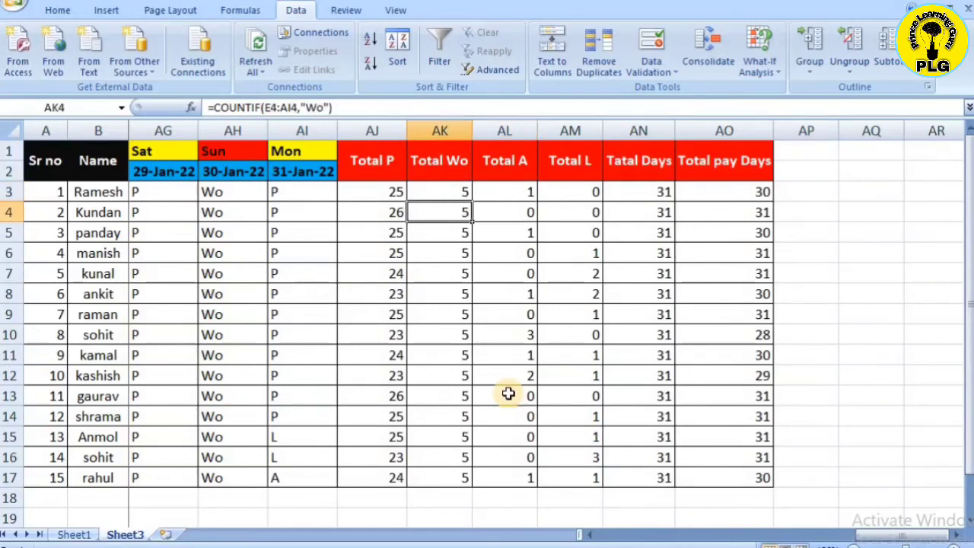
{"action": "key", "text": "Right"}
{"action": "key", "text": "Down"}
{"action": "key", "text": "Right"}
{"action": "key", "text": "Up"}
{"action": "key", "text": "Up"}
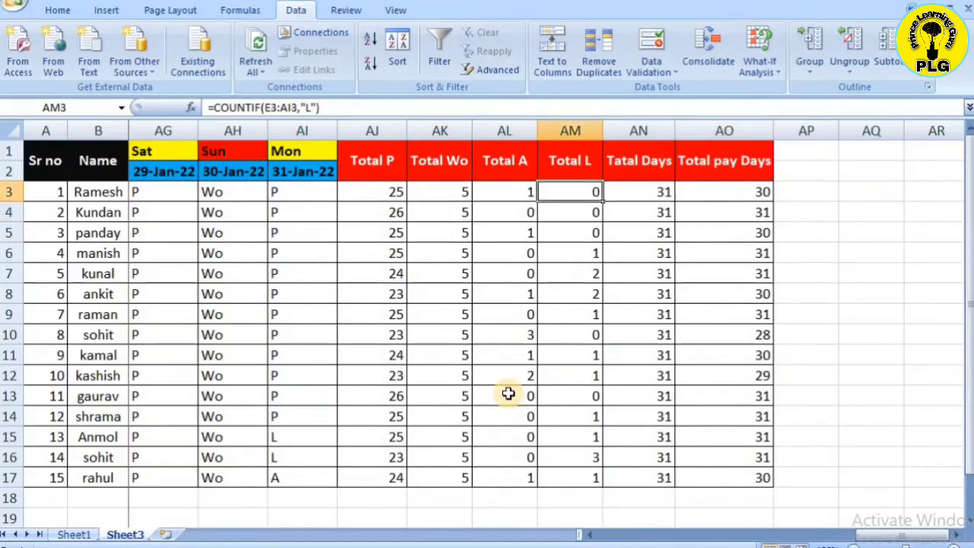
{"action": "key", "text": "Right"}
{"action": "key", "text": "Right"}
{"action": "key", "text": "Right"}
{"action": "key", "text": "Left"}
{"action": "key", "text": "Up"}
{"action": "key", "text": "Down"}
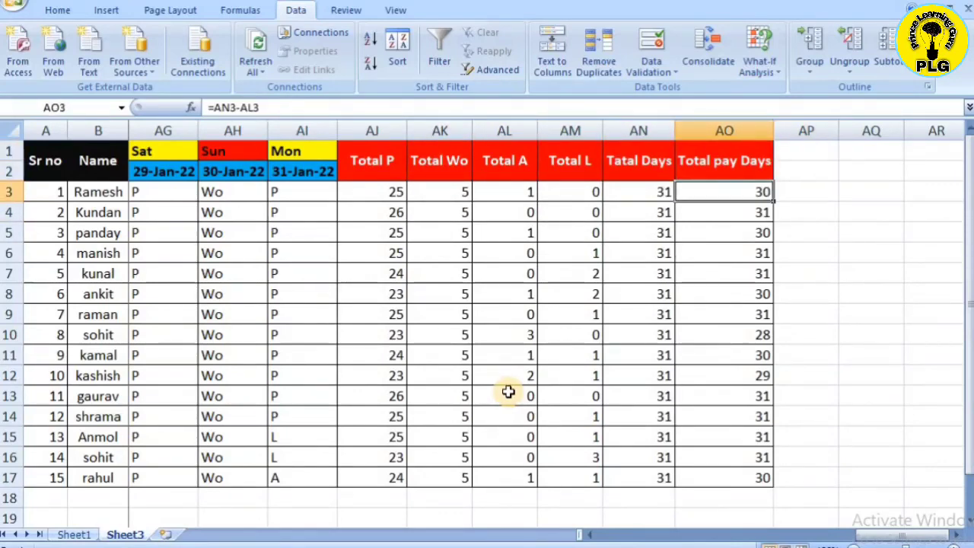
- Examine the eighth employee's row from Total pay Days back through the daily attendance to the Sr no column
{"action": "key", "text": "Down"}
{"action": "key", "text": "Down"}
{"action": "key", "text": "Down"}
{"action": "key", "text": "Down"}
{"action": "key", "text": "Down"}
{"action": "key", "text": "Down"}
{"action": "key", "text": "Down"}
{"action": "key", "text": "Left"}
{"action": "key", "text": "Left"}
{"action": "key", "text": "Left"}
{"action": "key", "text": "Left"}
{"action": "key", "text": "Left"}
{"action": "key", "text": "Left"}
{"action": "key", "text": "Left"}
{"action": "key", "text": "Left"}
{"action": "key", "text": "Left"}
{"action": "key", "text": "Left"}
{"action": "key", "text": "Left"}
{"action": "key", "text": "Left"}
{"action": "key", "text": "Left"}
{"action": "key", "text": "Left"}
{"action": "key", "text": "Left"}
{"action": "key", "text": "Left"}
{"action": "key", "text": "Left"}
{"action": "key", "text": "Left"}
{"action": "key", "text": "Left"}
{"action": "key", "text": "Left"}
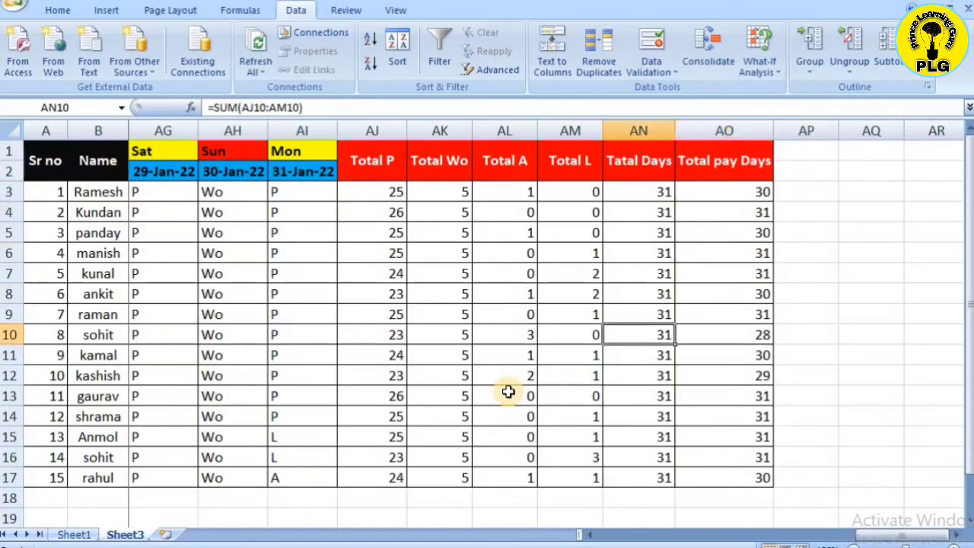
{"action": "key", "text": "Left"}
{"action": "key", "text": "Left"}
{"action": "key", "text": "Left"}
{"action": "key", "text": "Left"}
{"action": "key", "text": "Left"}
{"action": "key", "text": "Left"}
{"action": "key", "text": "Left"}
{"action": "key", "text": "Left"}
{"action": "key", "text": "Left"}
{"action": "key", "text": "Left"}
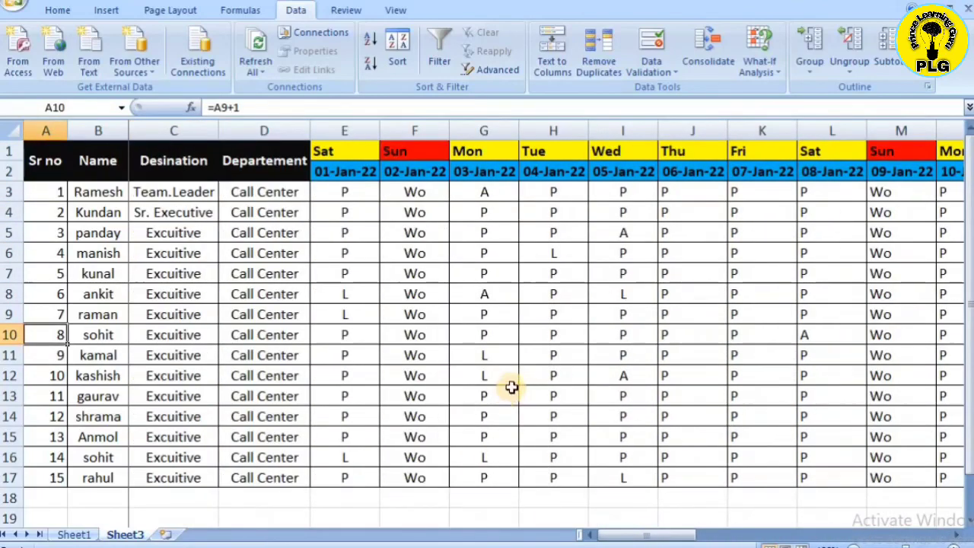